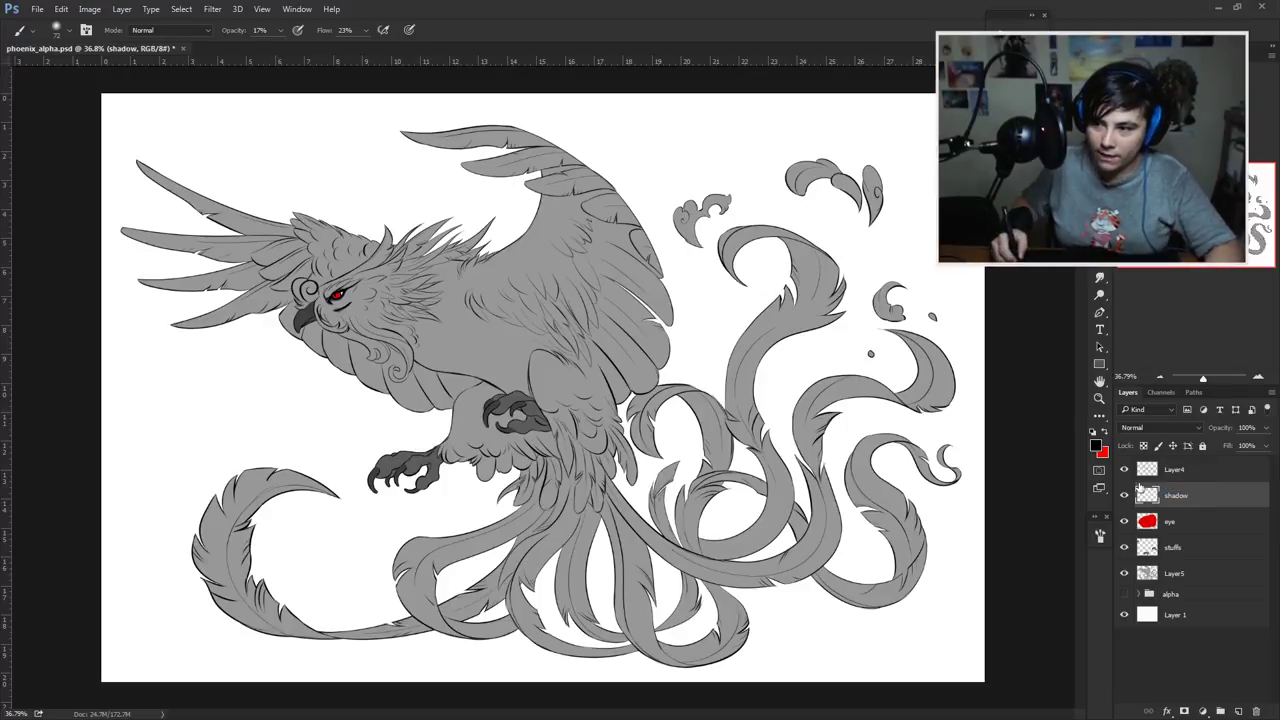
Step: Set the soft round brush to 228 px and its flow to 17%
{"action": "right_click", "coordinate": [686, 331]}
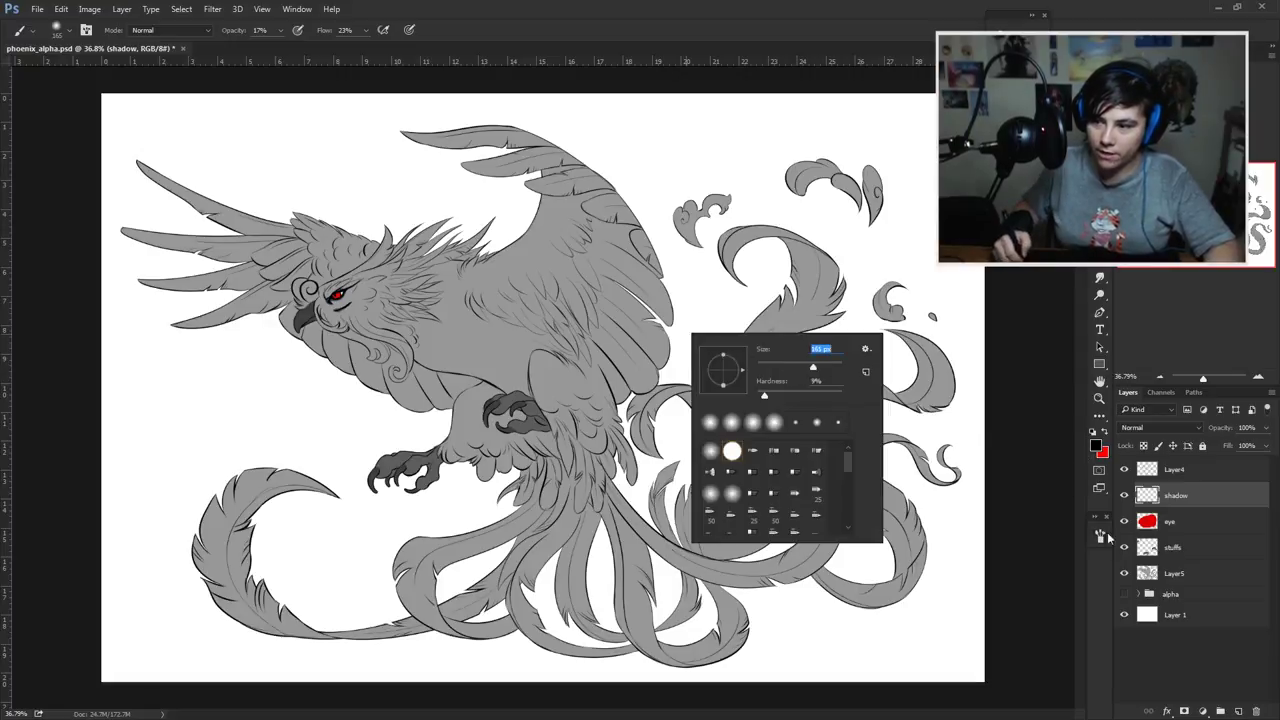
{"action": "left_click", "coordinate": [1103, 536]}
{"action": "left_click", "coordinate": [843, 405]}
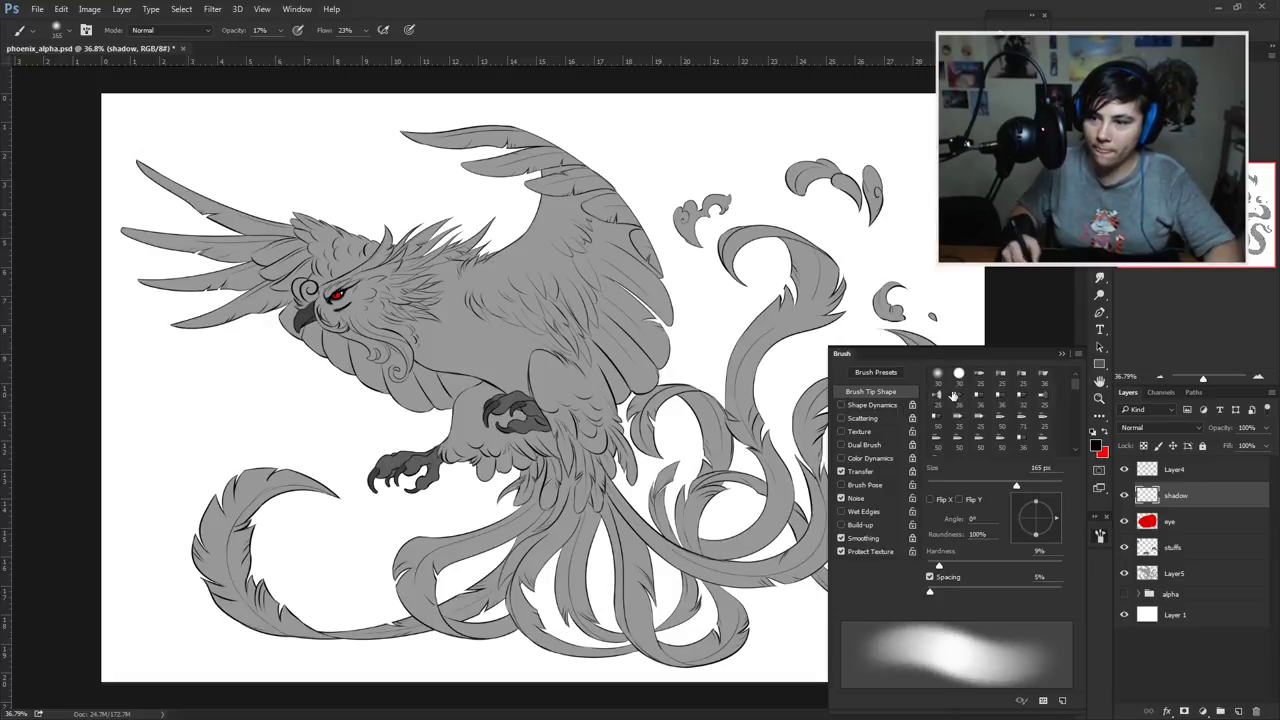
{"action": "left_click", "coordinate": [1062, 353]}
{"action": "key", "text": "ctrl+minus"}
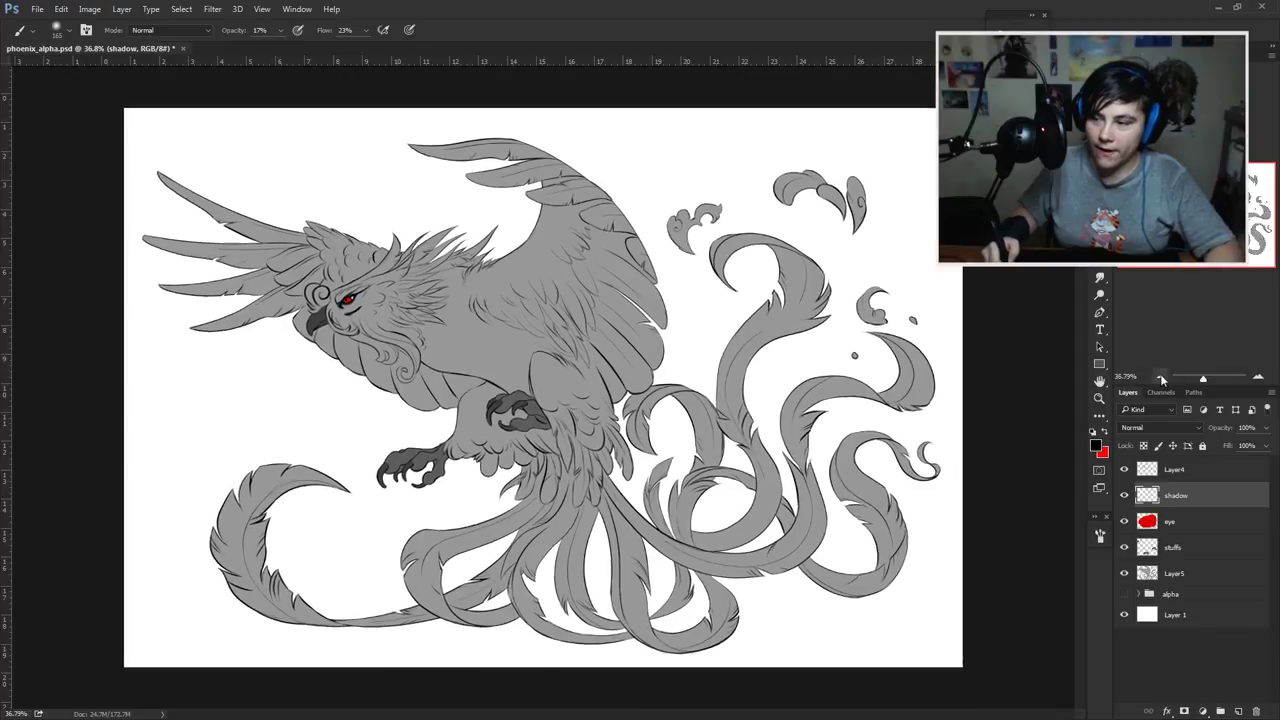
{"action": "right_click", "coordinate": [898, 320]}
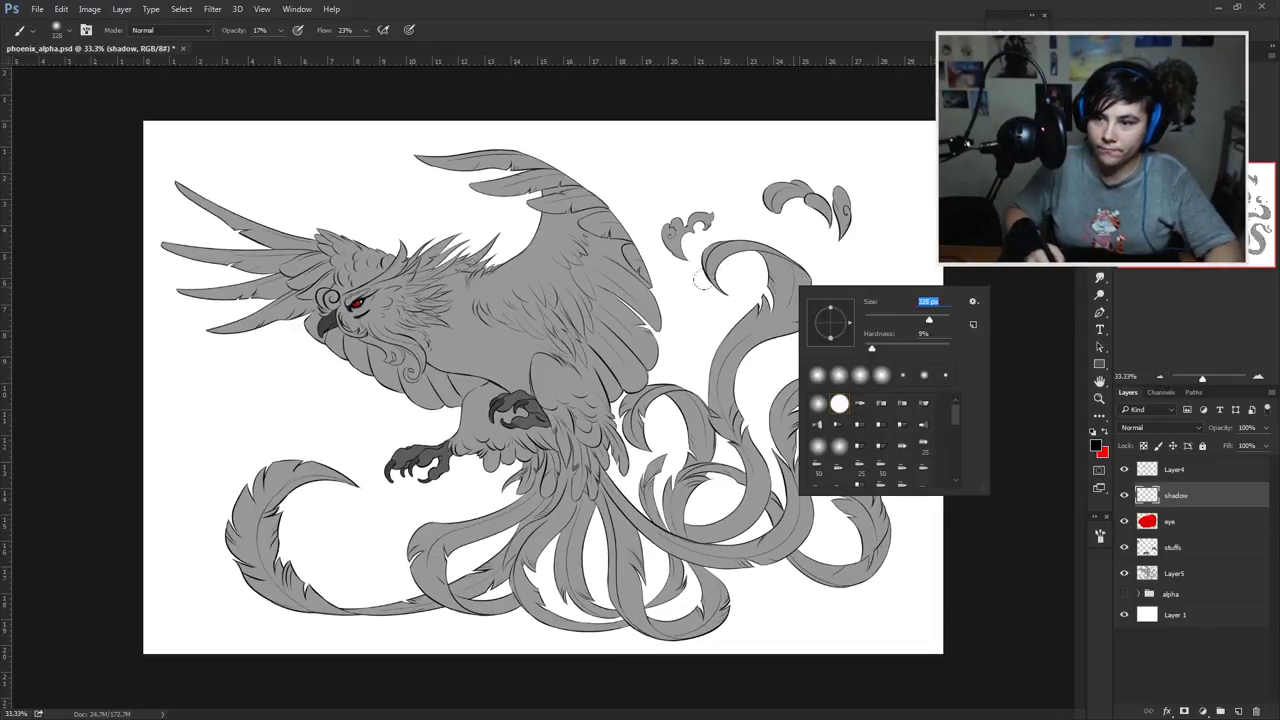
{"action": "left_click", "coordinate": [366, 31]}
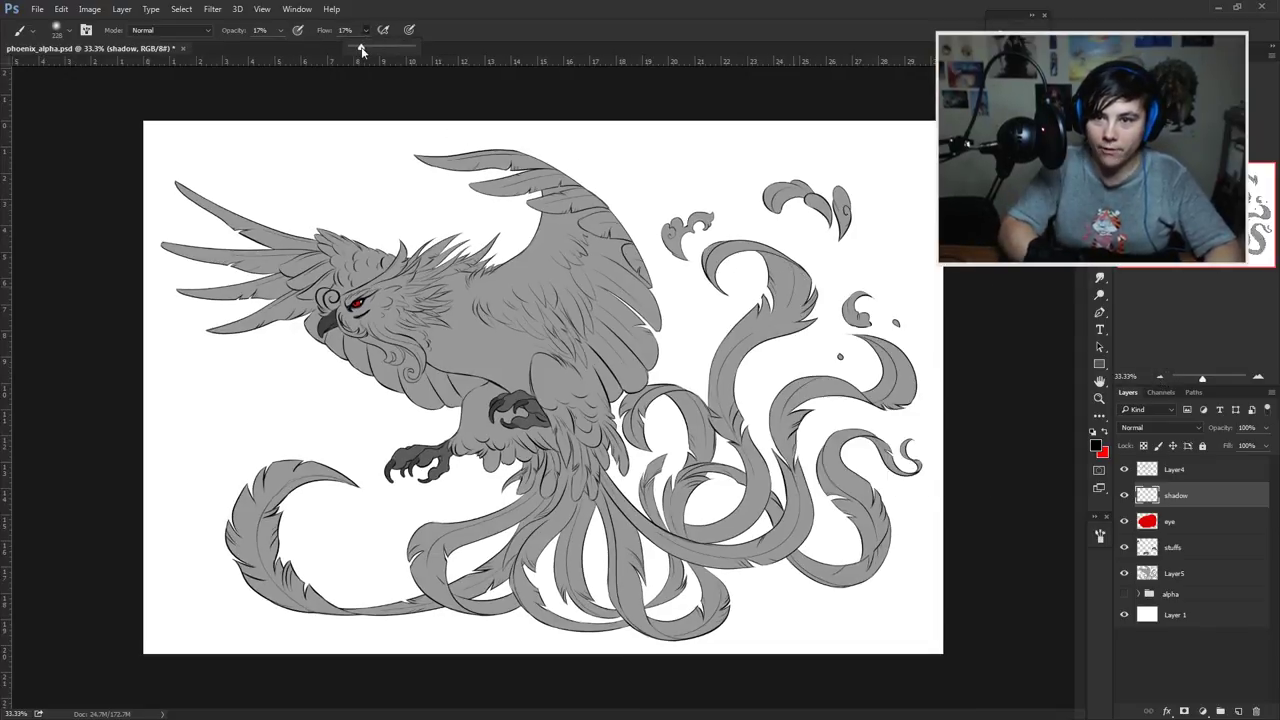
Step: Enlarge the soft brush to 338 px and shade the two upper-right tail feather curls on the shadow layer
{"action": "right_click", "coordinate": [796, 257]}
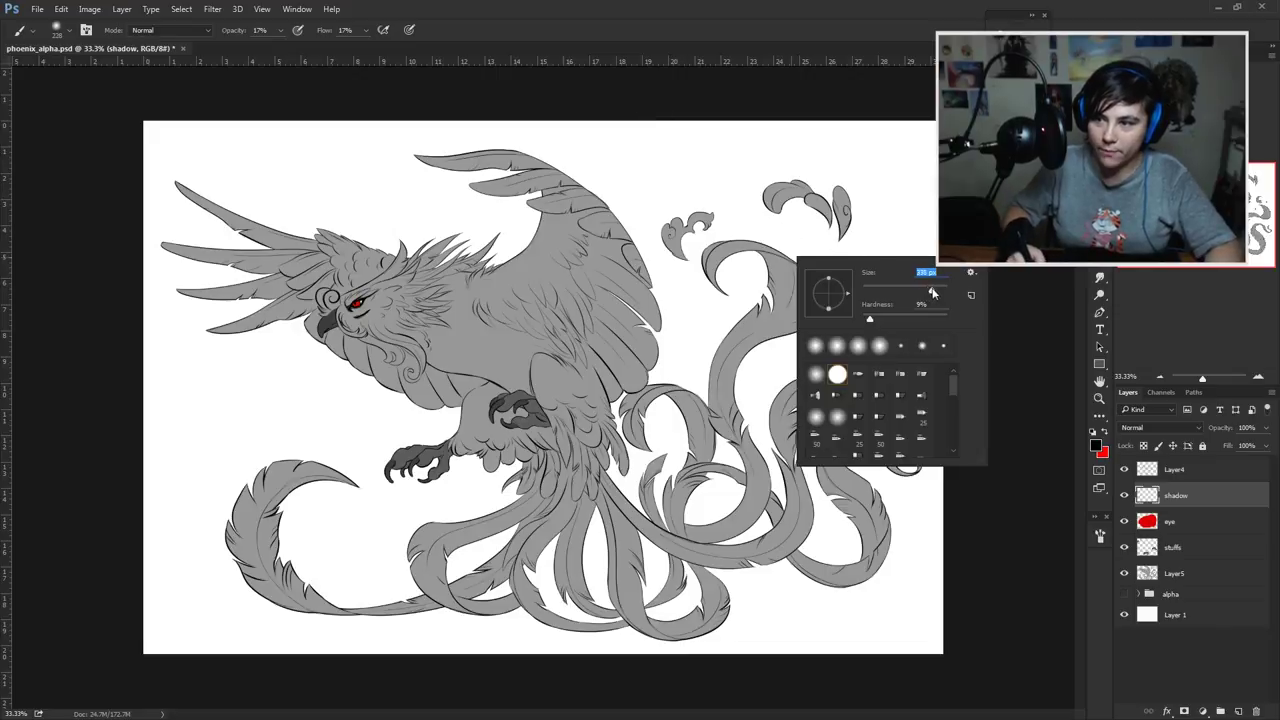
{"action": "key", "text": "Return"}
{"action": "mouse_move", "coordinate": [745, 280]}
{"action": "left_mouse_down"}
{"action": "mouse_move", "coordinate": [764, 318]}
{"action": "mouse_move", "coordinate": [761, 280]}
{"action": "mouse_move", "coordinate": [737, 307]}
{"action": "mouse_move", "coordinate": [726, 278]}
{"action": "mouse_move", "coordinate": [741, 297]}
{"action": "mouse_move", "coordinate": [791, 295]}
{"action": "mouse_move", "coordinate": [777, 244]}
{"action": "left_mouse_up"}
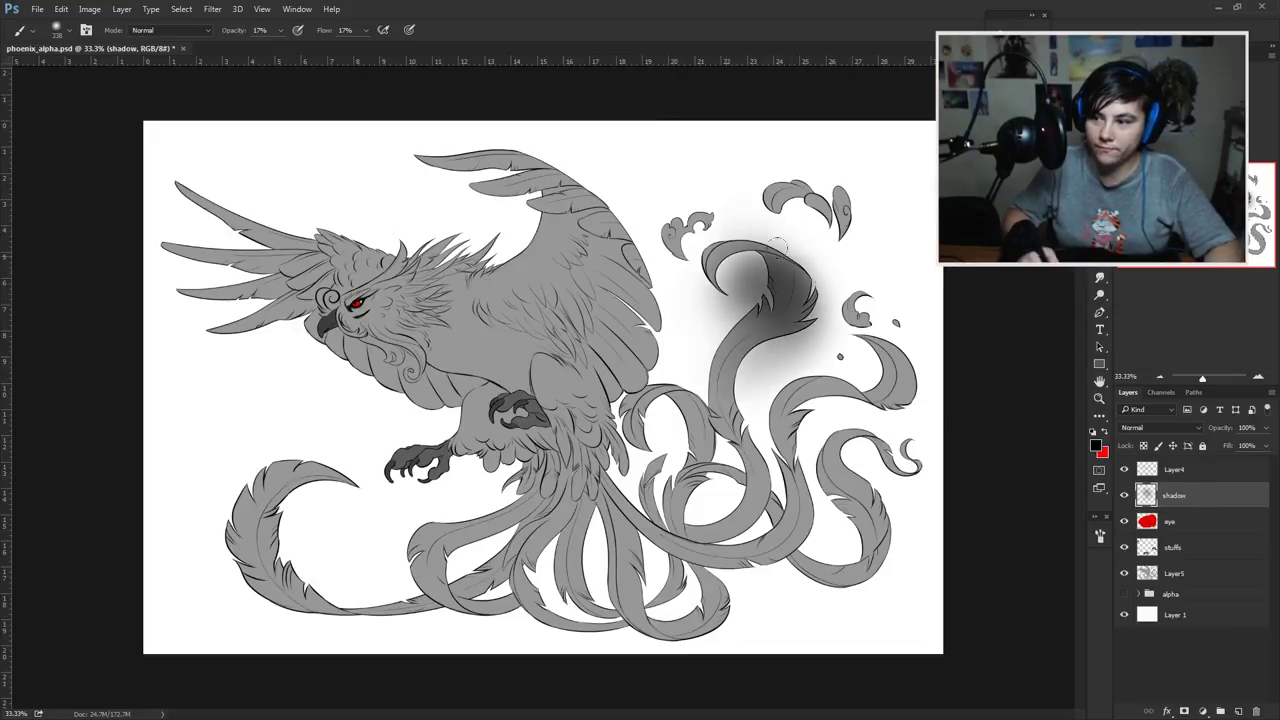
{"action": "mouse_move", "coordinate": [871, 381]}
{"action": "left_mouse_down"}
{"action": "mouse_move", "coordinate": [880, 395]}
{"action": "mouse_move", "coordinate": [905, 375]}
{"action": "mouse_move", "coordinate": [811, 359]}
{"action": "left_mouse_up"}
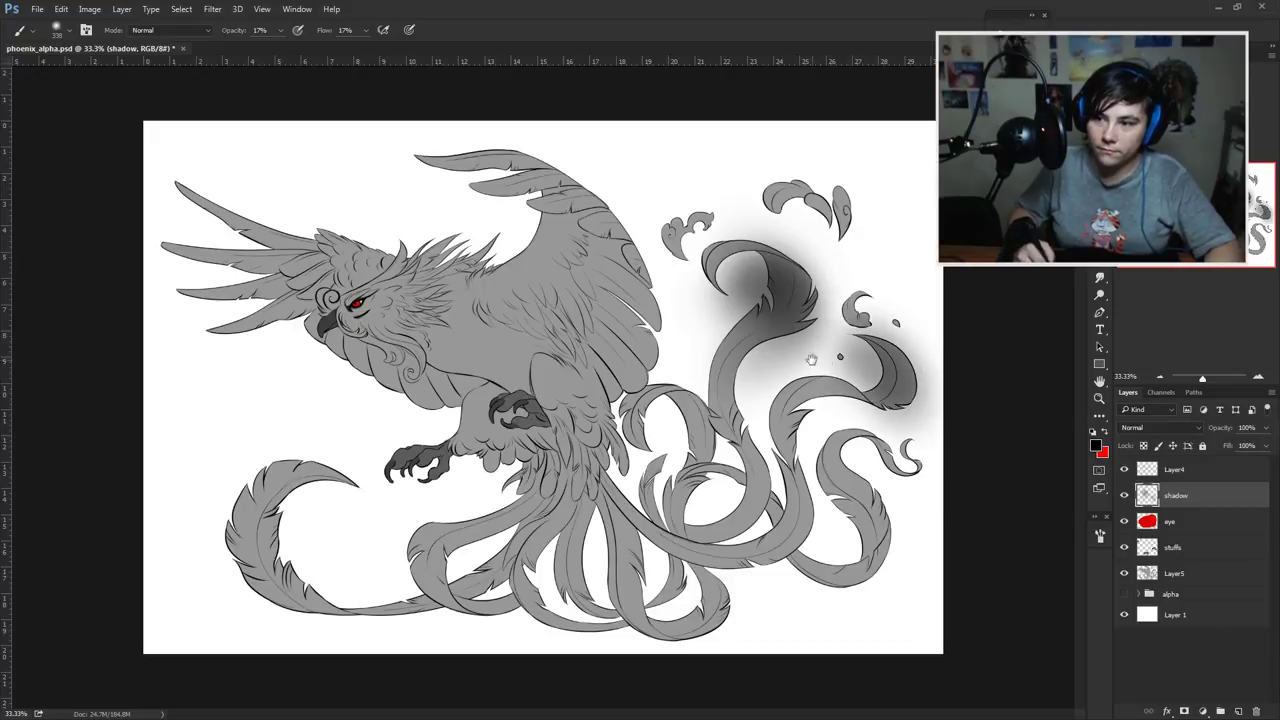
Step: Enlarge the brush to 401 px and shade the tail base, the lower tail feathers and the legs
{"action": "right_click", "coordinate": [810, 310]}
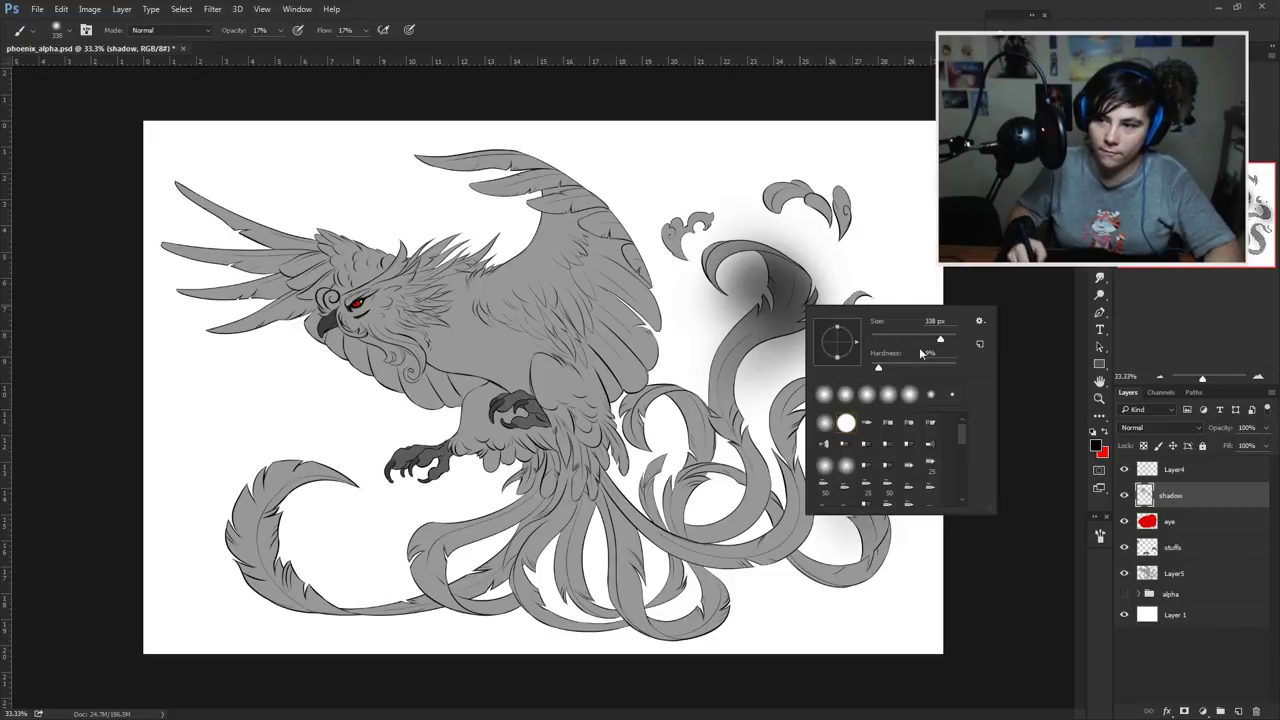
{"action": "key", "text": "Return"}
{"action": "mouse_move", "coordinate": [660, 370]}
{"action": "left_mouse_down"}
{"action": "mouse_move", "coordinate": [630, 470]}
{"action": "mouse_move", "coordinate": [500, 520]}
{"action": "mouse_move", "coordinate": [640, 480]}
{"action": "left_mouse_up"}
{"action": "mouse_move", "coordinate": [466, 487]}
{"action": "left_mouse_down"}
{"action": "mouse_move", "coordinate": [597, 519]}
{"action": "mouse_move", "coordinate": [652, 380]}
{"action": "mouse_move", "coordinate": [615, 470]}
{"action": "left_mouse_up"}
{"action": "left_click_drag", "start_coordinate": [655, 400], "coordinate": [612, 475]}
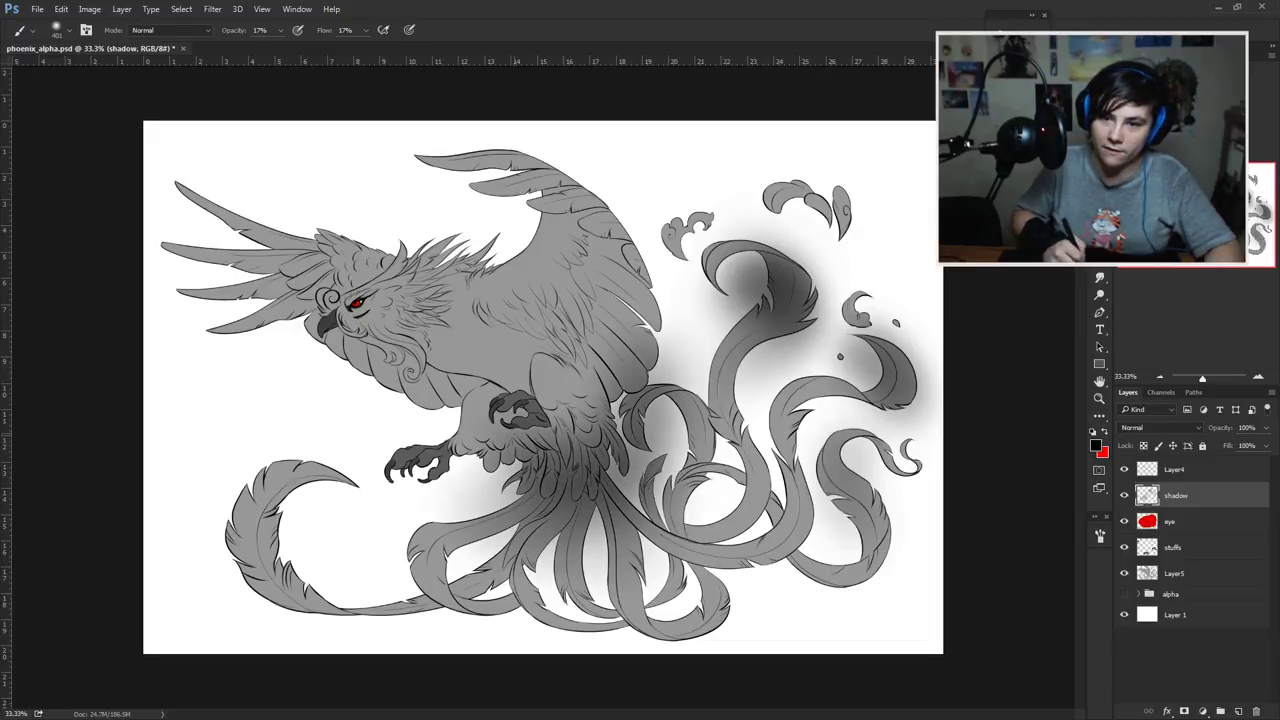
{"action": "mouse_move", "coordinate": [590, 540]}
{"action": "left_mouse_down"}
{"action": "mouse_move", "coordinate": [700, 620]}
{"action": "mouse_move", "coordinate": [670, 600]}
{"action": "mouse_move", "coordinate": [760, 630]}
{"action": "mouse_move", "coordinate": [860, 560]}
{"action": "mouse_move", "coordinate": [800, 625]}
{"action": "left_mouse_up"}
{"action": "mouse_move", "coordinate": [760, 525]}
{"action": "left_mouse_down"}
{"action": "mouse_move", "coordinate": [712, 445]}
{"action": "mouse_move", "coordinate": [745, 520]}
{"action": "left_mouse_up"}
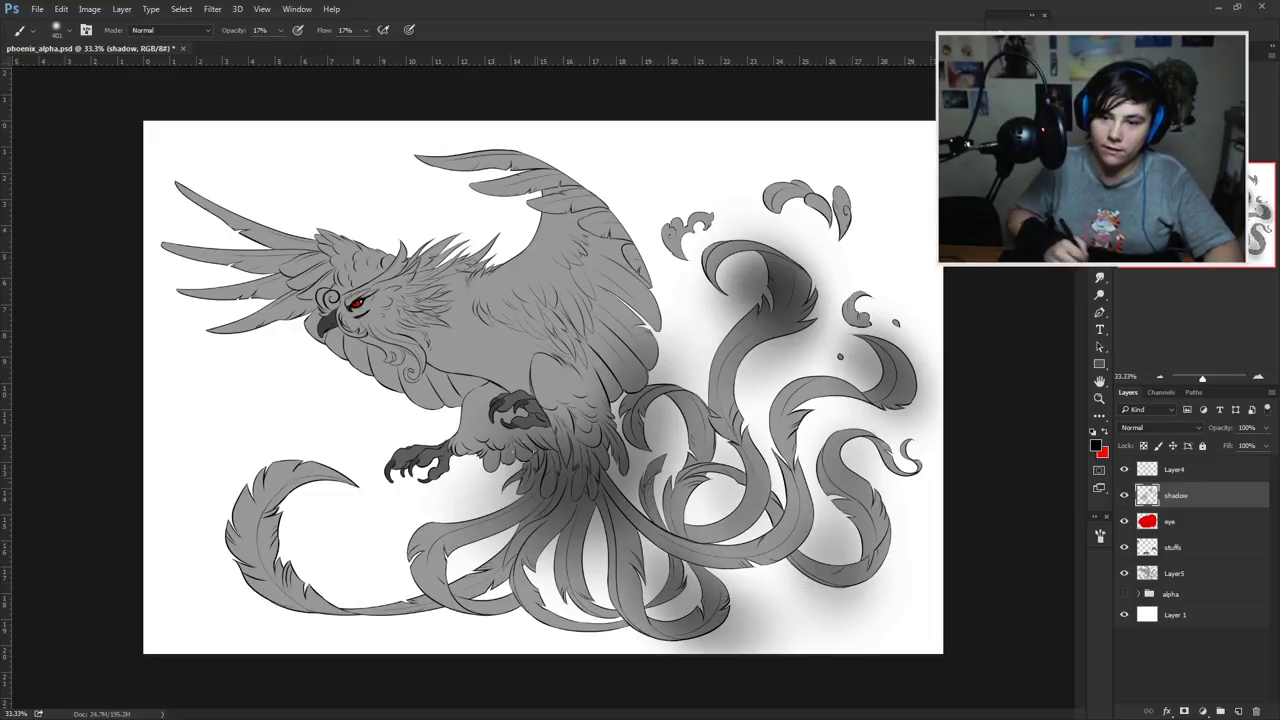
{"action": "mouse_move", "coordinate": [450, 545]}
{"action": "left_mouse_down"}
{"action": "mouse_move", "coordinate": [490, 595]}
{"action": "mouse_move", "coordinate": [470, 612]}
{"action": "mouse_move", "coordinate": [310, 615]}
{"action": "mouse_move", "coordinate": [398, 572]}
{"action": "mouse_move", "coordinate": [330, 600]}
{"action": "mouse_move", "coordinate": [480, 598]}
{"action": "left_mouse_up"}
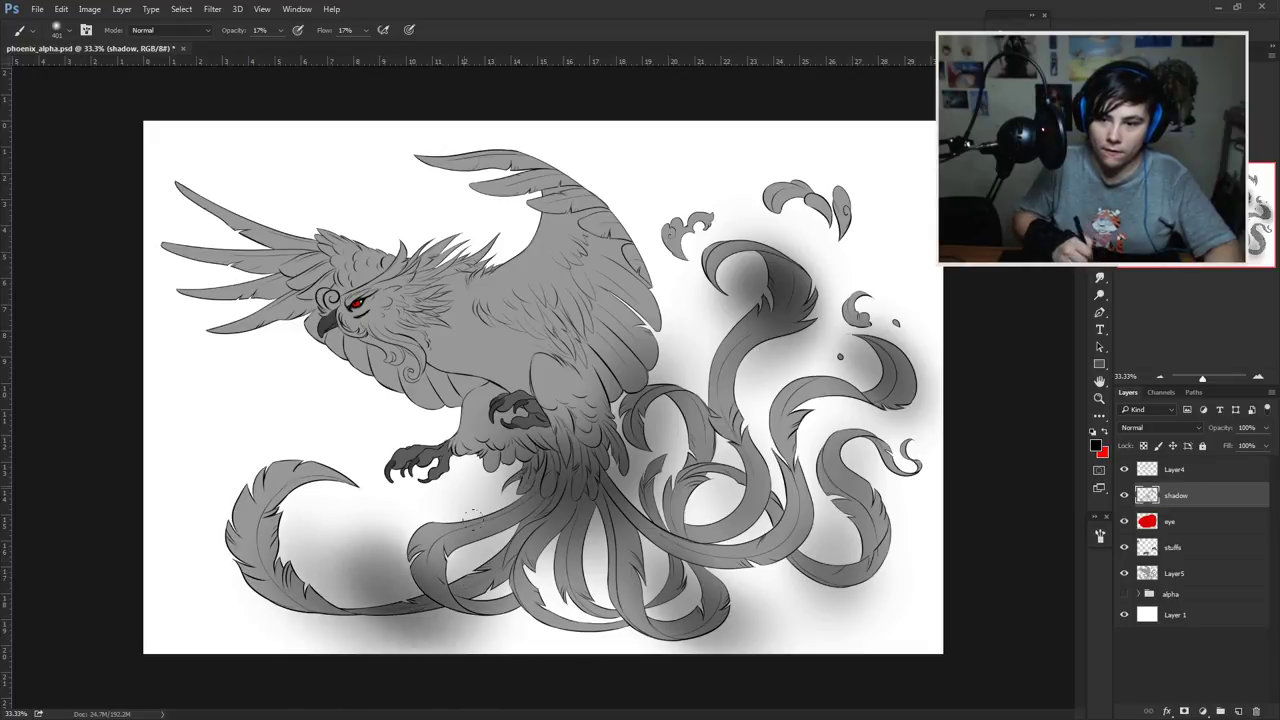
{"action": "mouse_move", "coordinate": [505, 430]}
{"action": "left_mouse_down"}
{"action": "mouse_move", "coordinate": [470, 480]}
{"action": "mouse_move", "coordinate": [490, 495]}
{"action": "left_mouse_up"}
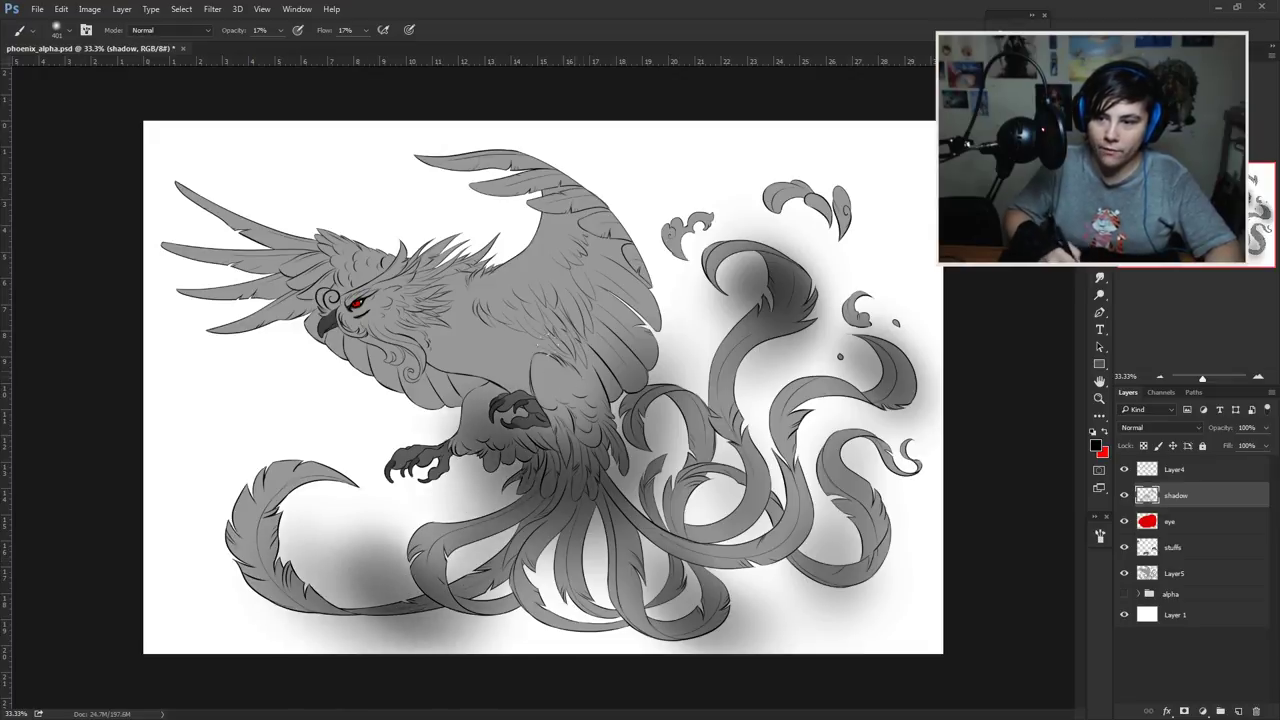
Step: Brush soft shadows over the phoenix's body, raised wing, chest and neck feathers
{"action": "mouse_move", "coordinate": [590, 410]}
{"action": "left_mouse_down"}
{"action": "mouse_move", "coordinate": [665, 310]}
{"action": "mouse_move", "coordinate": [645, 245]}
{"action": "mouse_move", "coordinate": [680, 390]}
{"action": "left_mouse_up"}
{"action": "mouse_move", "coordinate": [350, 360]}
{"action": "left_mouse_down"}
{"action": "mouse_move", "coordinate": [390, 395]}
{"action": "mouse_move", "coordinate": [330, 385]}
{"action": "mouse_move", "coordinate": [480, 415]}
{"action": "mouse_move", "coordinate": [580, 330]}
{"action": "mouse_move", "coordinate": [600, 295]}
{"action": "mouse_move", "coordinate": [560, 215]}
{"action": "mouse_move", "coordinate": [530, 230]}
{"action": "mouse_move", "coordinate": [510, 355]}
{"action": "left_mouse_up"}
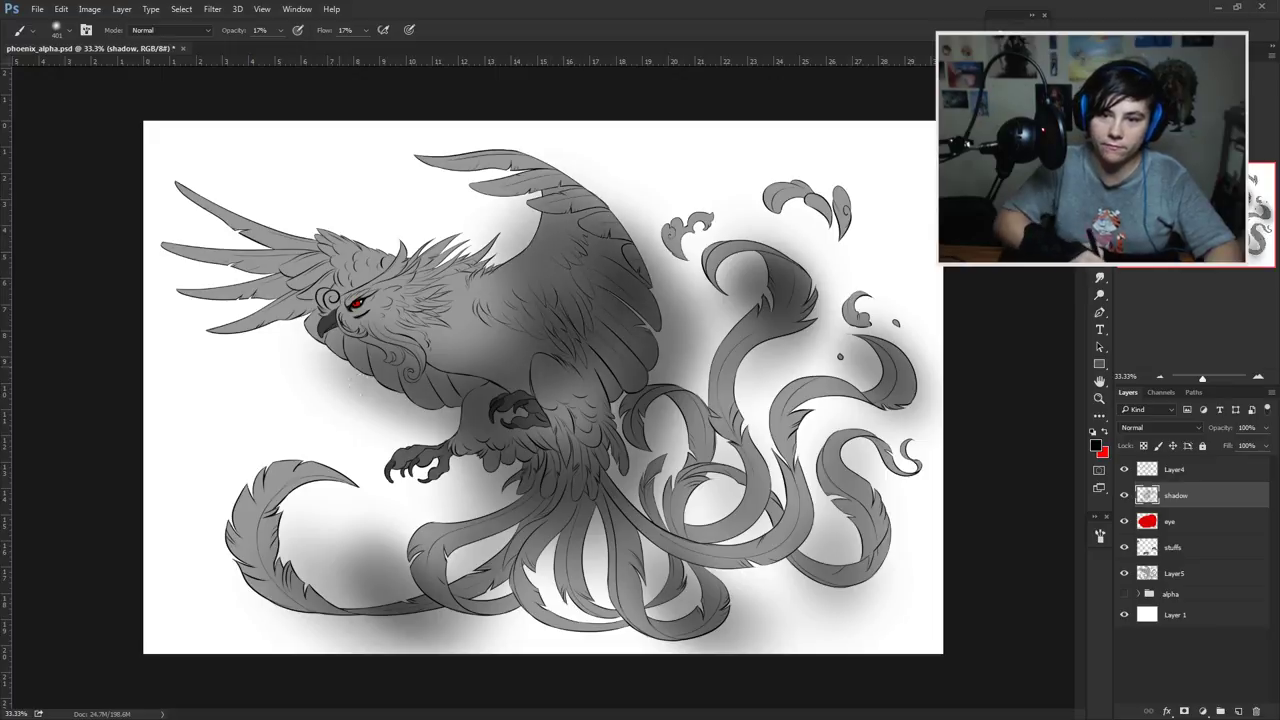
{"action": "mouse_move", "coordinate": [380, 410]}
{"action": "left_mouse_down"}
{"action": "mouse_move", "coordinate": [300, 340]}
{"action": "mouse_move", "coordinate": [260, 320]}
{"action": "mouse_move", "coordinate": [235, 330]}
{"action": "mouse_move", "coordinate": [285, 320]}
{"action": "left_mouse_up"}
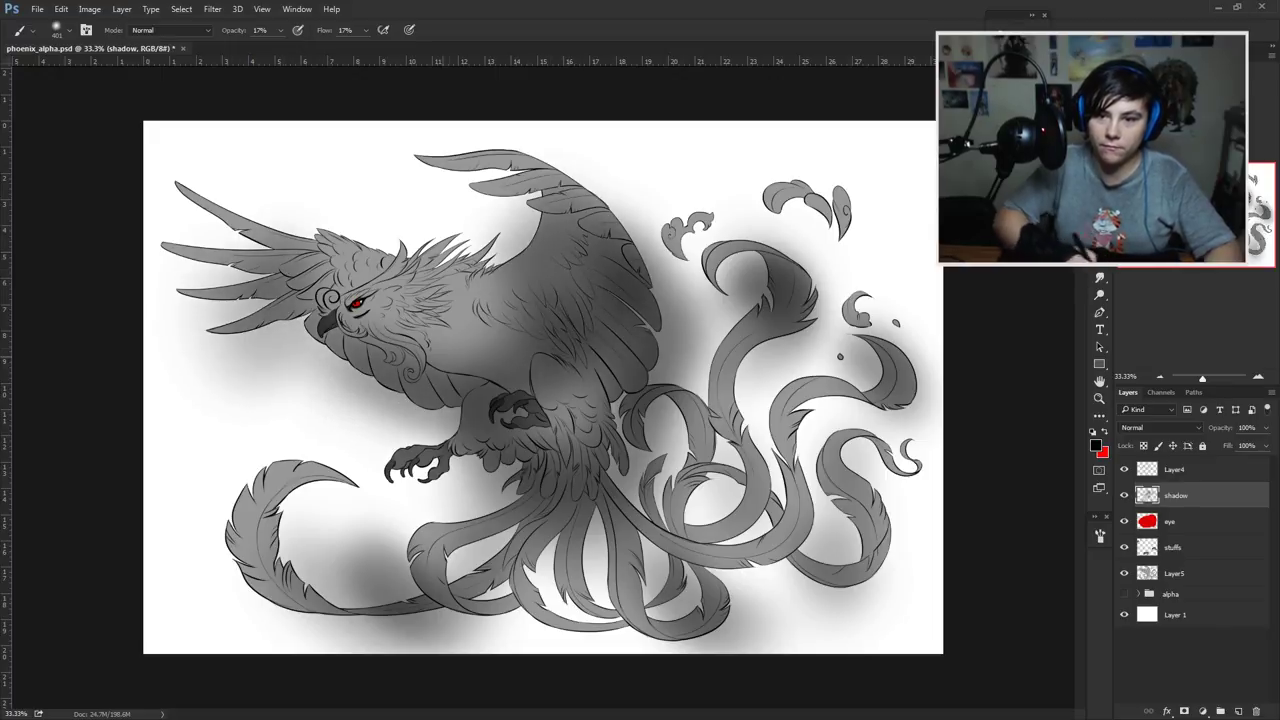
{"action": "left_click_drag", "start_coordinate": [472, 345], "coordinate": [424, 262]}
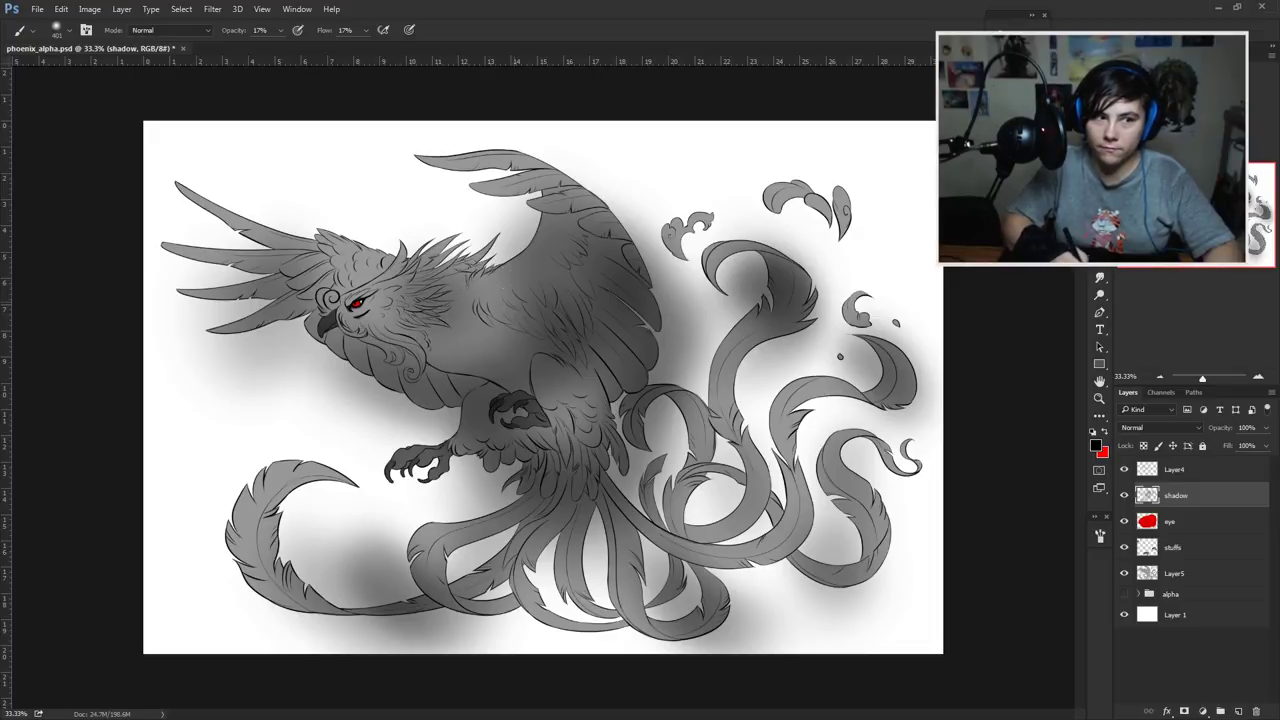
Step: Darken the right tail feathers, the crest, the neck feathers and the area around the thigh with soft strokes
{"action": "key", "text": "bracketleft"}
{"action": "mouse_move", "coordinate": [785, 298]}
{"action": "left_mouse_down"}
{"action": "mouse_move", "coordinate": [852, 334]}
{"action": "mouse_move", "coordinate": [760, 480]}
{"action": "left_mouse_up"}
{"action": "key", "text": "bracketright"}
{"action": "mouse_move", "coordinate": [470, 260]}
{"action": "left_mouse_down"}
{"action": "mouse_move", "coordinate": [420, 200]}
{"action": "mouse_move", "coordinate": [350, 230]}
{"action": "left_mouse_up"}
{"action": "mouse_move", "coordinate": [532, 421]}
{"action": "left_mouse_down"}
{"action": "mouse_move", "coordinate": [337, 551]}
{"action": "mouse_move", "coordinate": [854, 370]}
{"action": "mouse_move", "coordinate": [711, 476]}
{"action": "mouse_move", "coordinate": [566, 505]}
{"action": "left_mouse_up"}
{"action": "mouse_move", "coordinate": [520, 400]}
{"action": "left_mouse_down"}
{"action": "mouse_move", "coordinate": [550, 260]}
{"action": "mouse_move", "coordinate": [450, 250]}
{"action": "left_mouse_up"}
Step: Apply a Hue/Saturation adjustment to Layer5 and make the shadow layer active again
{"action": "left_click", "coordinate": [1174, 573]}
{"action": "key", "text": "ctrl+alt+u"}
{"action": "left_click", "coordinate": [886, 482]}
{"action": "left_click", "coordinate": [1176, 495]}
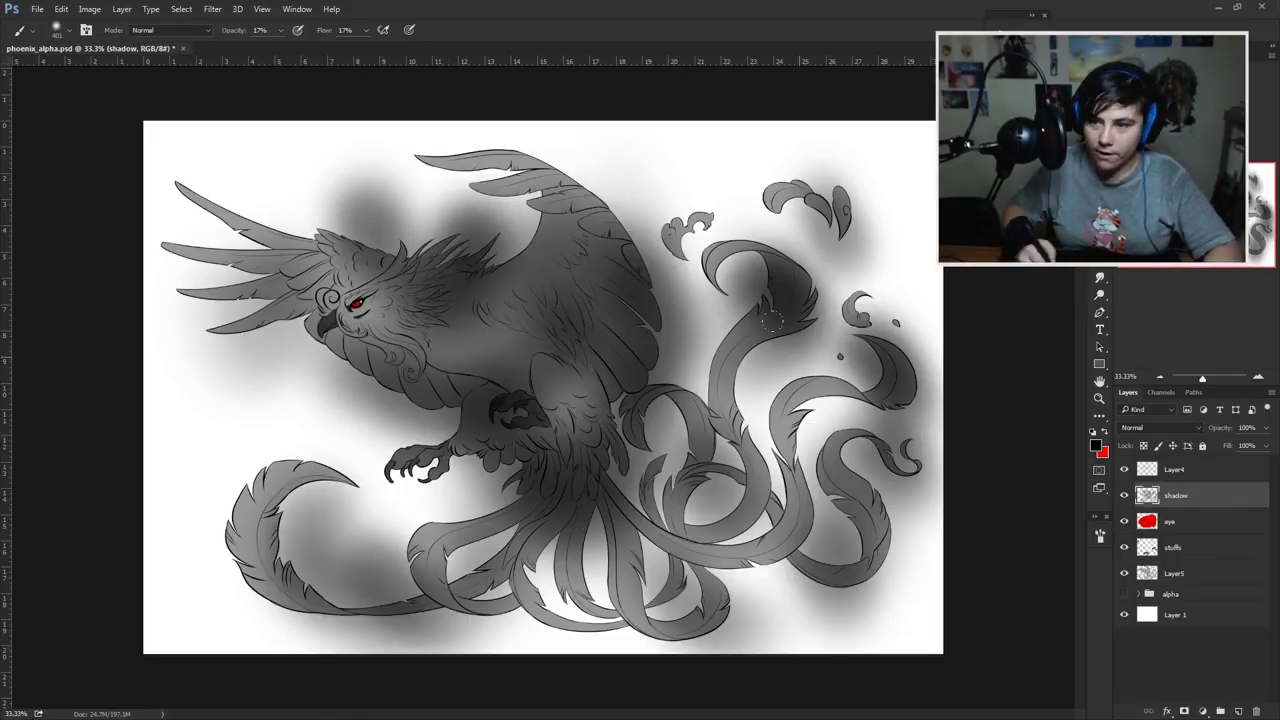
Step: Deepen the shadows among the right tail feathers and lightly erase shadow from the raised wing and body
{"action": "mouse_move", "coordinate": [680, 270]}
{"action": "left_mouse_down"}
{"action": "mouse_move", "coordinate": [360, 230]}
{"action": "mouse_move", "coordinate": [420, 425]}
{"action": "mouse_move", "coordinate": [840, 580]}
{"action": "left_mouse_up"}
{"action": "left_click_drag", "start_coordinate": [880, 400], "coordinate": [700, 420]}
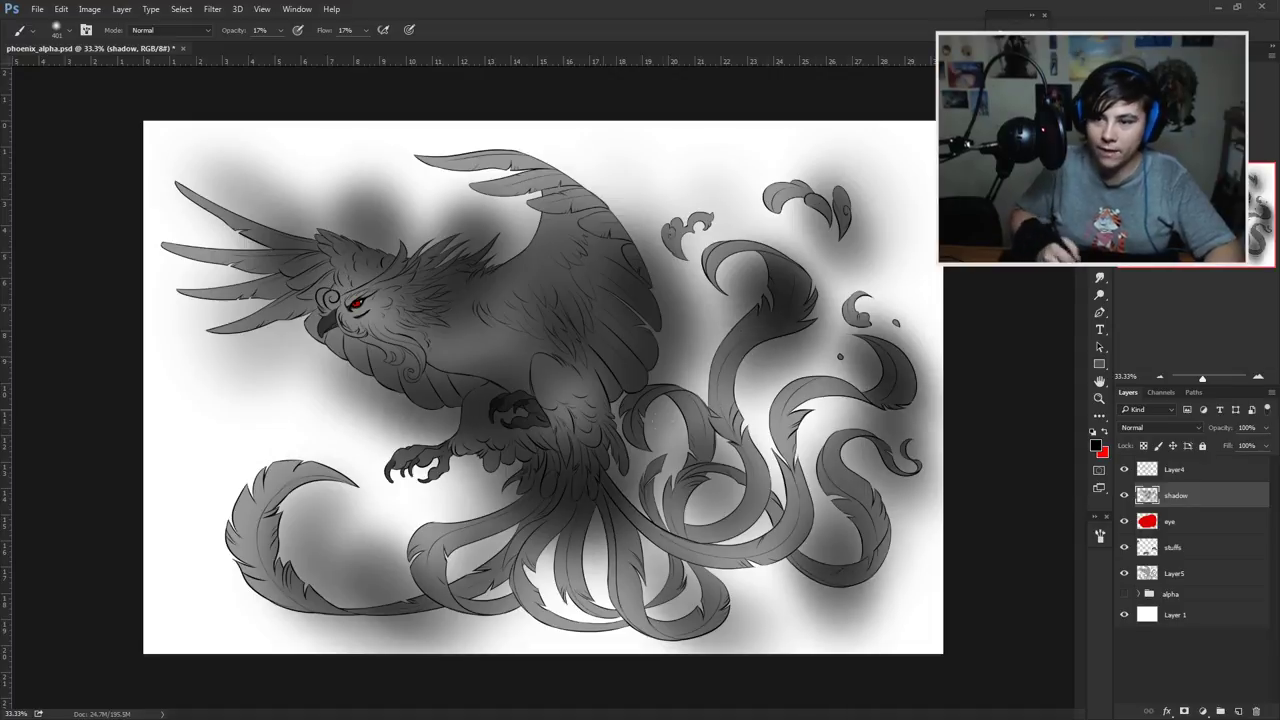
{"action": "key", "text": "e"}
{"action": "right_click", "coordinate": [540, 285]}
{"action": "mouse_move", "coordinate": [540, 240]}
{"action": "left_mouse_down"}
{"action": "mouse_move", "coordinate": [495, 290]}
{"action": "mouse_move", "coordinate": [553, 252]}
{"action": "mouse_move", "coordinate": [452, 353]}
{"action": "left_mouse_up"}
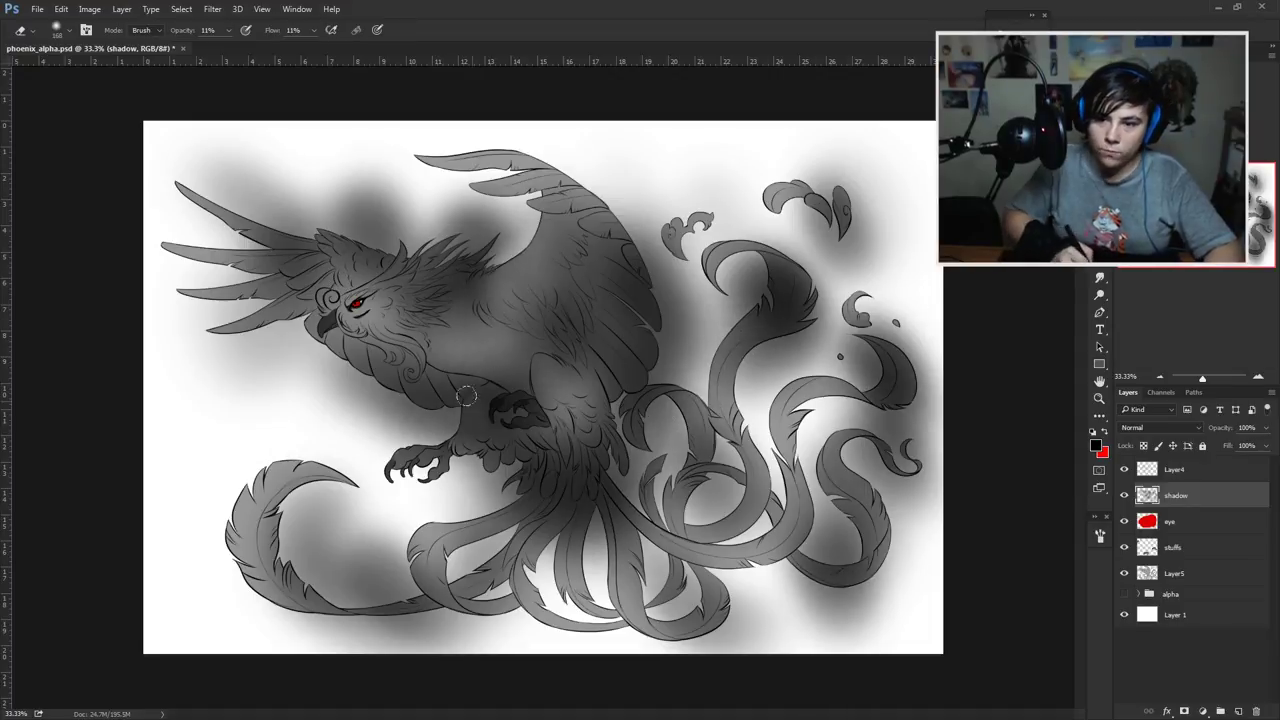
Step: Rebalance the shadows by brushing more onto the right tail feathers and softly erasing around the neck feathers
{"action": "key", "text": "b"}
{"action": "right_click", "coordinate": [530, 410]}
{"action": "left_click", "coordinate": [600, 530]}
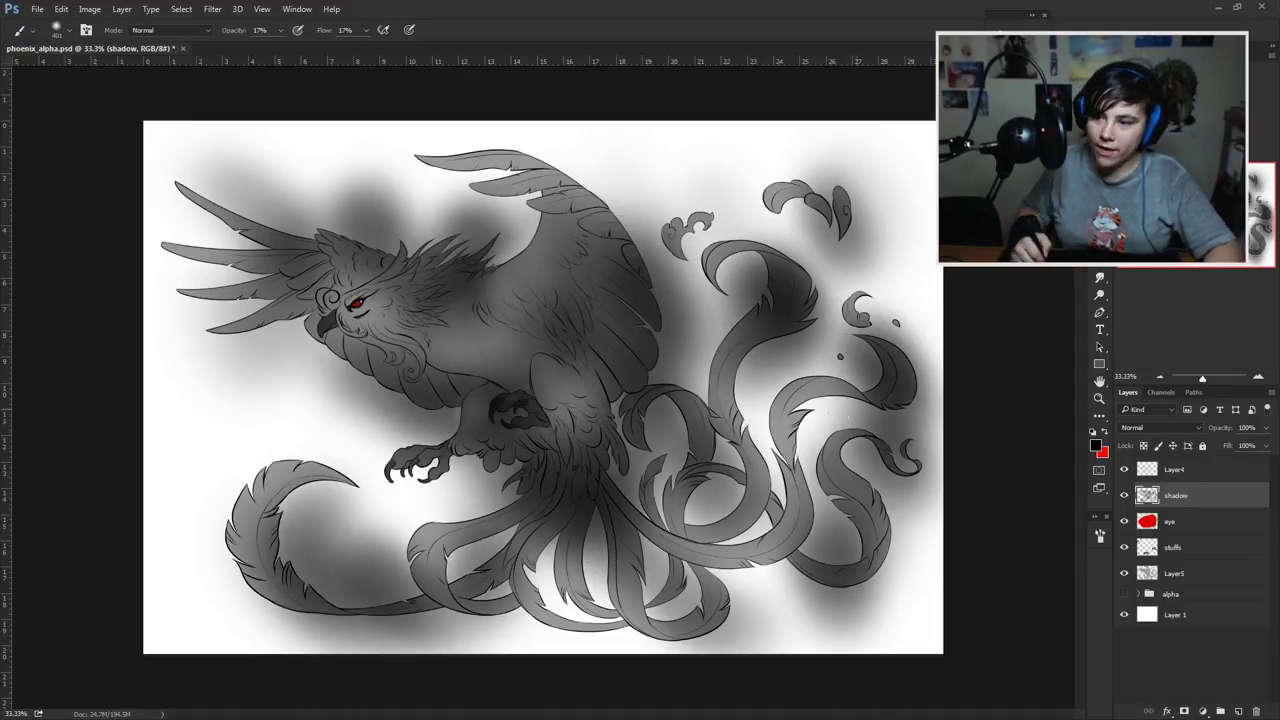
{"action": "mouse_move", "coordinate": [870, 600]}
{"action": "left_mouse_down"}
{"action": "mouse_move", "coordinate": [780, 300]}
{"action": "mouse_move", "coordinate": [490, 280]}
{"action": "mouse_move", "coordinate": [430, 258]}
{"action": "left_mouse_up"}
{"action": "key", "text": "e"}
{"action": "right_click", "coordinate": [552, 252]}
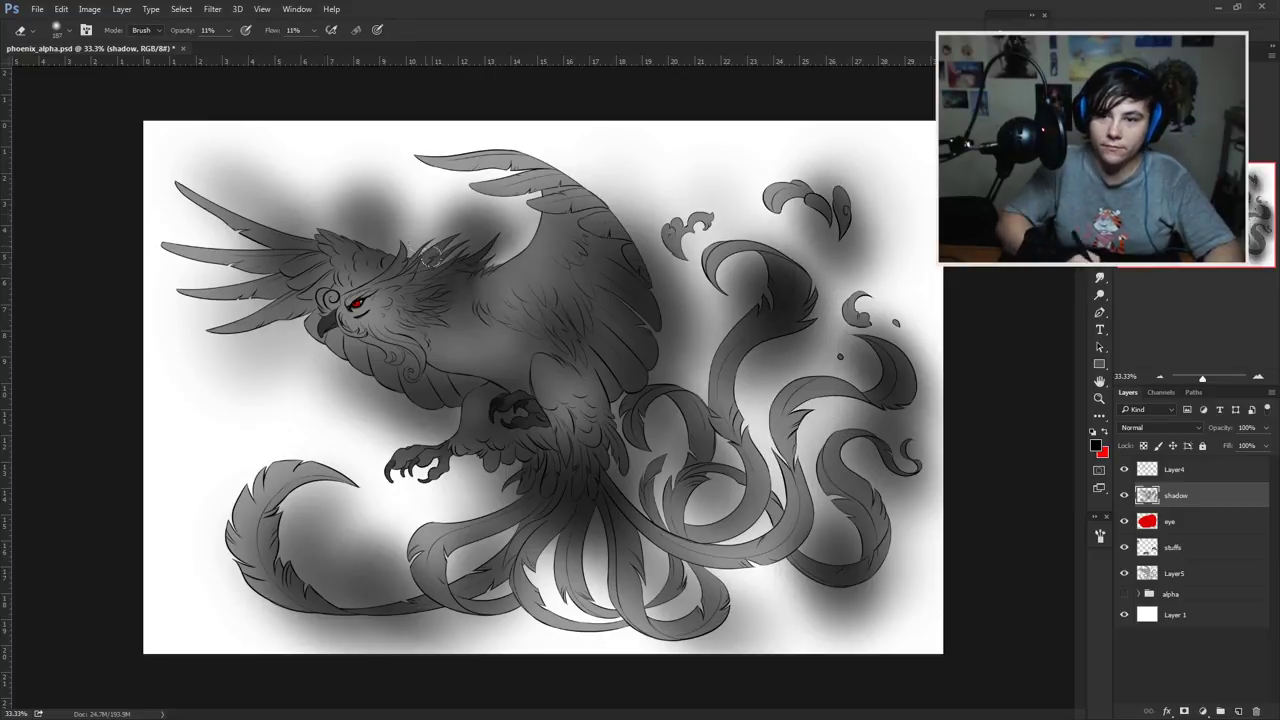
{"action": "key", "text": "b"}
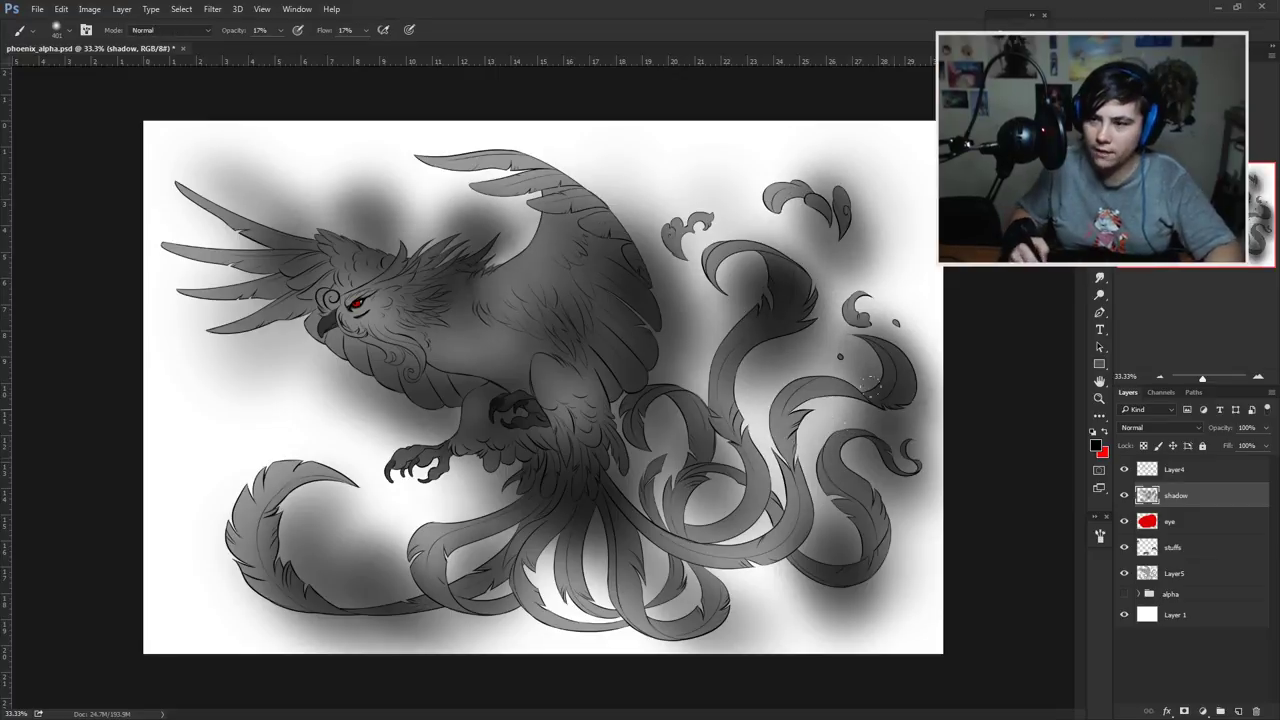
{"action": "left_click_drag", "start_coordinate": [845, 445], "coordinate": [690, 430]}
Step: Rename Layer4 as lineart
{"action": "key", "text": "w"}
{"action": "double_click", "coordinate": [1166, 466]}
{"action": "type", "text": "Fil"}
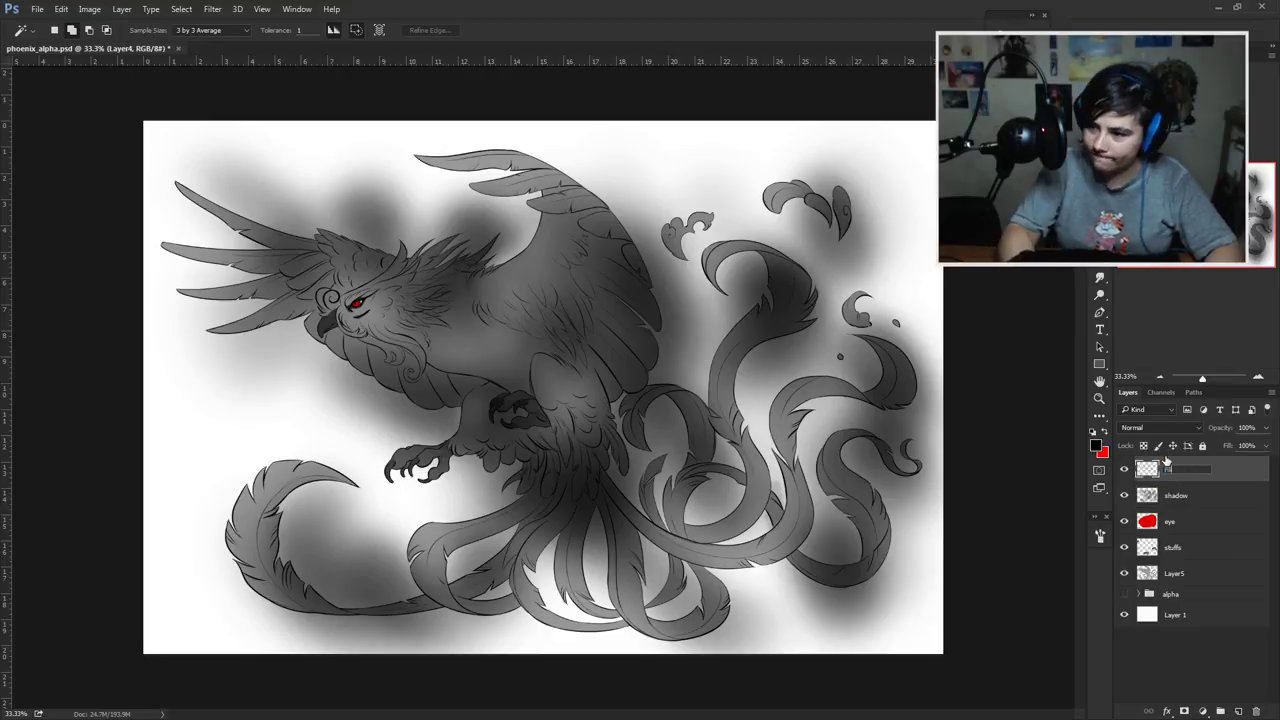
Step: Select several tail feather sections from the lineart with the Magic Wand and switch back to the shadow layer
{"action": "left_click", "coordinate": [416, 616]}
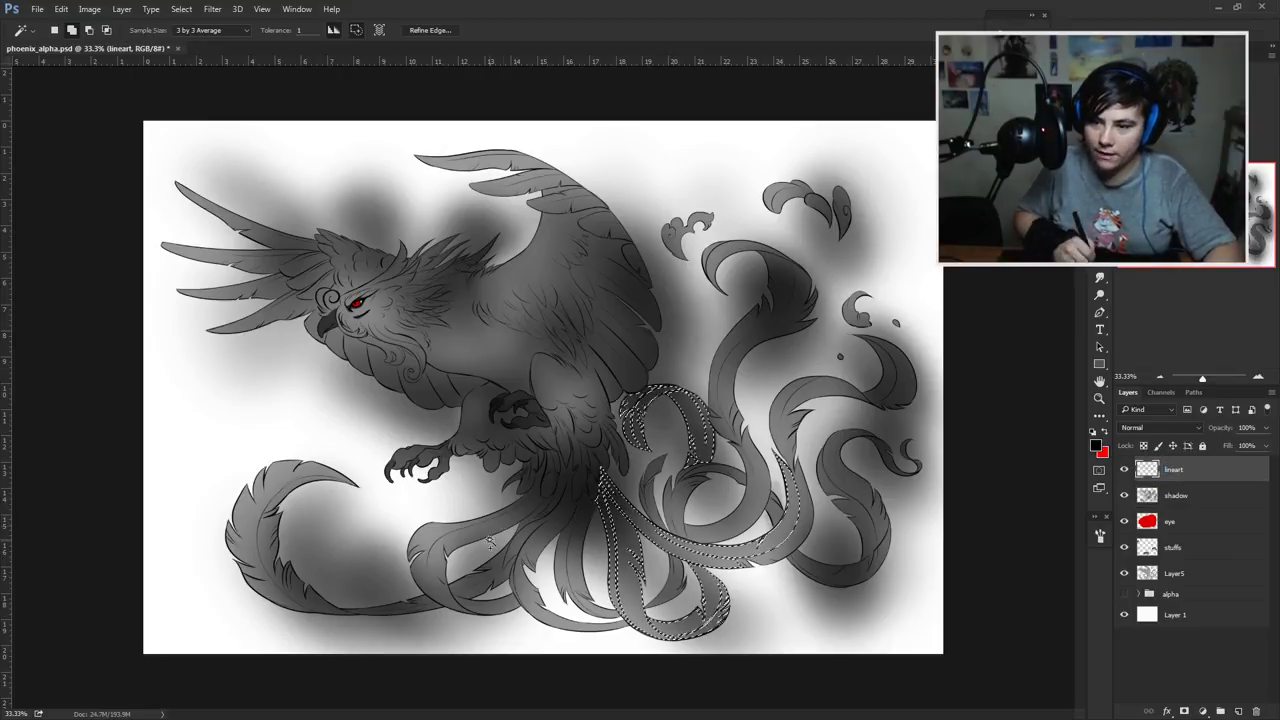
{"action": "left_click", "coordinate": [262, 560], "text": "shift"}
{"action": "left_click", "coordinate": [1176, 495]}
Step: Shade the overlapping parts of the selected tail feathers with a 291 px soft brush and clear the selection
{"action": "key", "text": "b"}
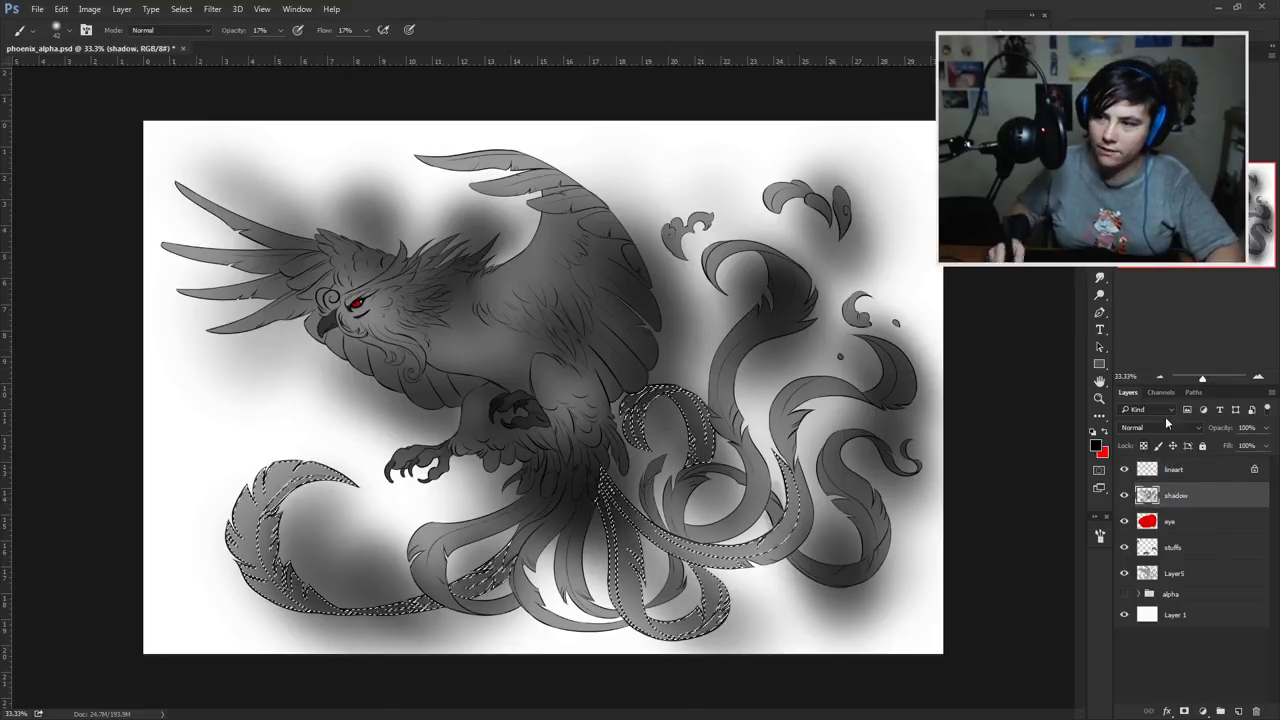
{"action": "left_click", "coordinate": [238, 9]}
{"action": "key", "text": "Escape"}
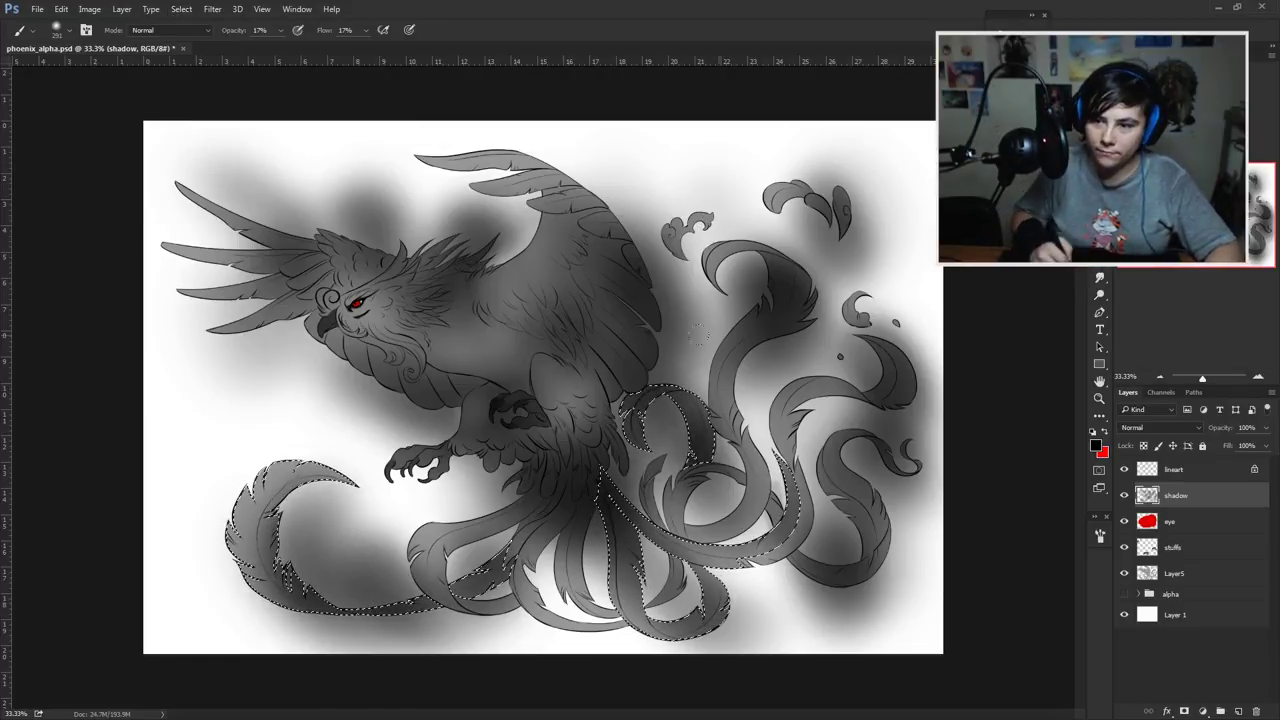
{"action": "key", "text": "e"}
{"action": "key", "text": "ctrl+d"}
Step: Lasso the neck and face feathers together with the feather tufts on the raised wing
{"action": "key", "text": "ctrl+plus"}
{"action": "key", "text": "ctrl+plus"}
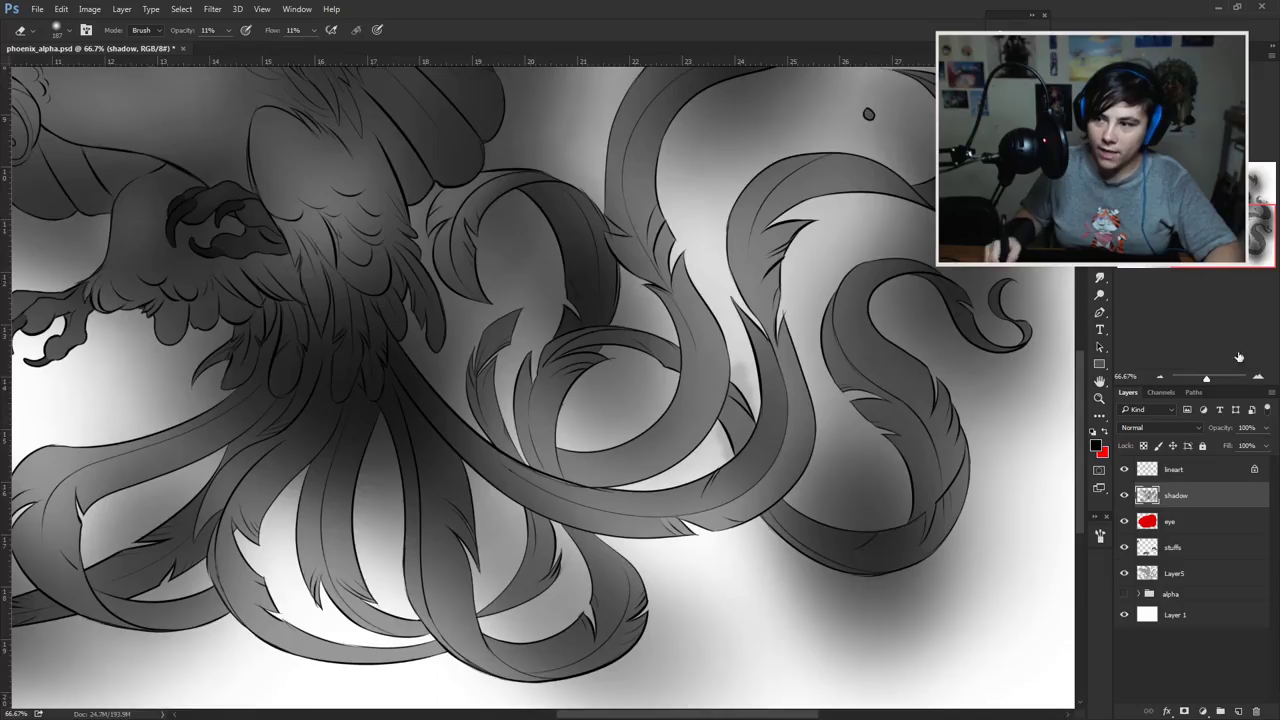
{"action": "key", "text": "l"}
{"action": "mouse_move", "coordinate": [675, 385]}
{"action": "left_mouse_down"}
{"action": "mouse_move", "coordinate": [535, 235]}
{"action": "mouse_move", "coordinate": [440, 362]}
{"action": "mouse_move", "coordinate": [445, 395]}
{"action": "mouse_move", "coordinate": [482, 425]}
{"action": "mouse_move", "coordinate": [548, 432]}
{"action": "mouse_move", "coordinate": [397, 507]}
{"action": "mouse_move", "coordinate": [320, 516]}
{"action": "left_mouse_up"}
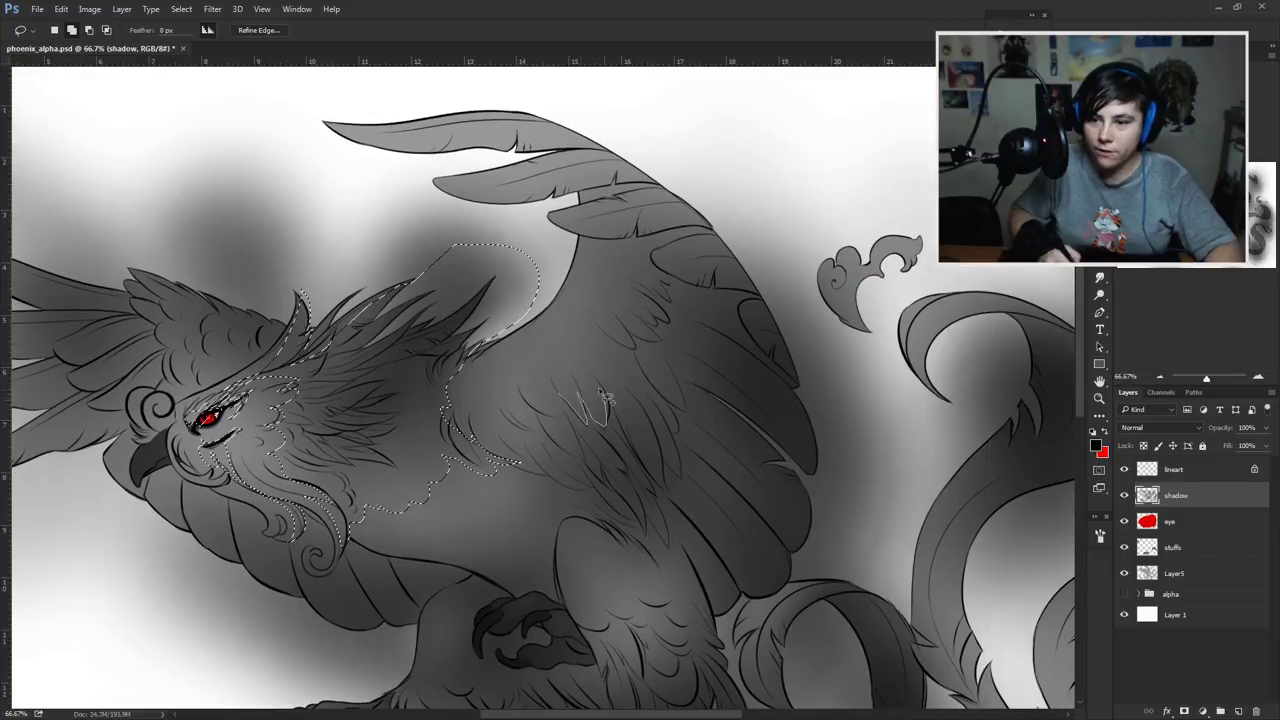
{"action": "mouse_move", "coordinate": [575, 395]}
{"action": "left_mouse_down"}
{"action": "mouse_move", "coordinate": [650, 480]}
{"action": "mouse_move", "coordinate": [677, 420]}
{"action": "left_mouse_up"}
{"action": "mouse_move", "coordinate": [677, 420]}
{"action": "left_mouse_down"}
{"action": "mouse_move", "coordinate": [665, 481]}
{"action": "mouse_move", "coordinate": [727, 331]}
{"action": "left_mouse_up"}
Step: Brush shadow inside the selected neck and wing feather areas and clear the selection
{"action": "key", "text": "ctrl+d"}
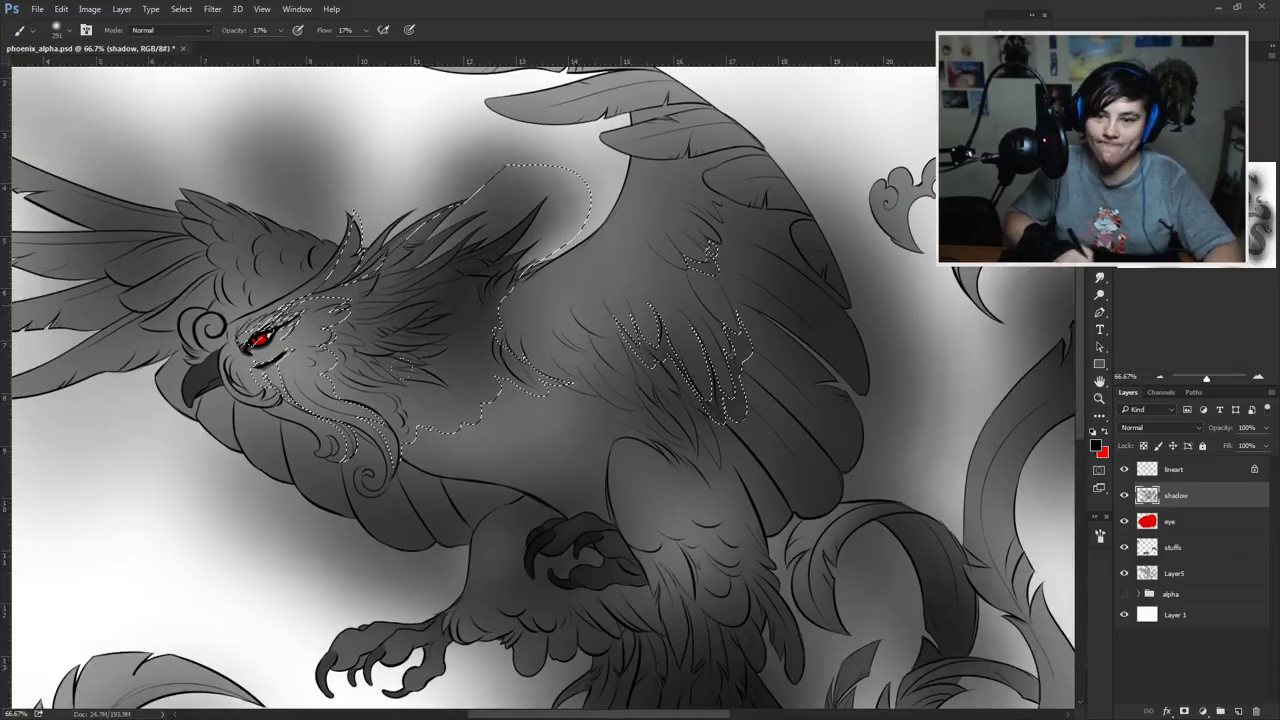
{"action": "key", "text": "r"}
{"action": "mouse_move", "coordinate": [481, 389]}
{"action": "left_mouse_down"}
{"action": "mouse_move", "coordinate": [617, 428]}
{"action": "mouse_move", "coordinate": [329, 344]}
{"action": "left_mouse_up"}
{"action": "key", "text": "b"}
{"action": "left_click_drag", "start_coordinate": [606, 585], "coordinate": [735, 399]}
{"action": "left_click_drag", "start_coordinate": [436, 303], "coordinate": [512, 346]}
Step: Lasso around the short middle tail feather hanging below the body and brush soft shadow inside the selection
{"action": "left_click_drag", "start_coordinate": [667, 495], "coordinate": [546, 362]}
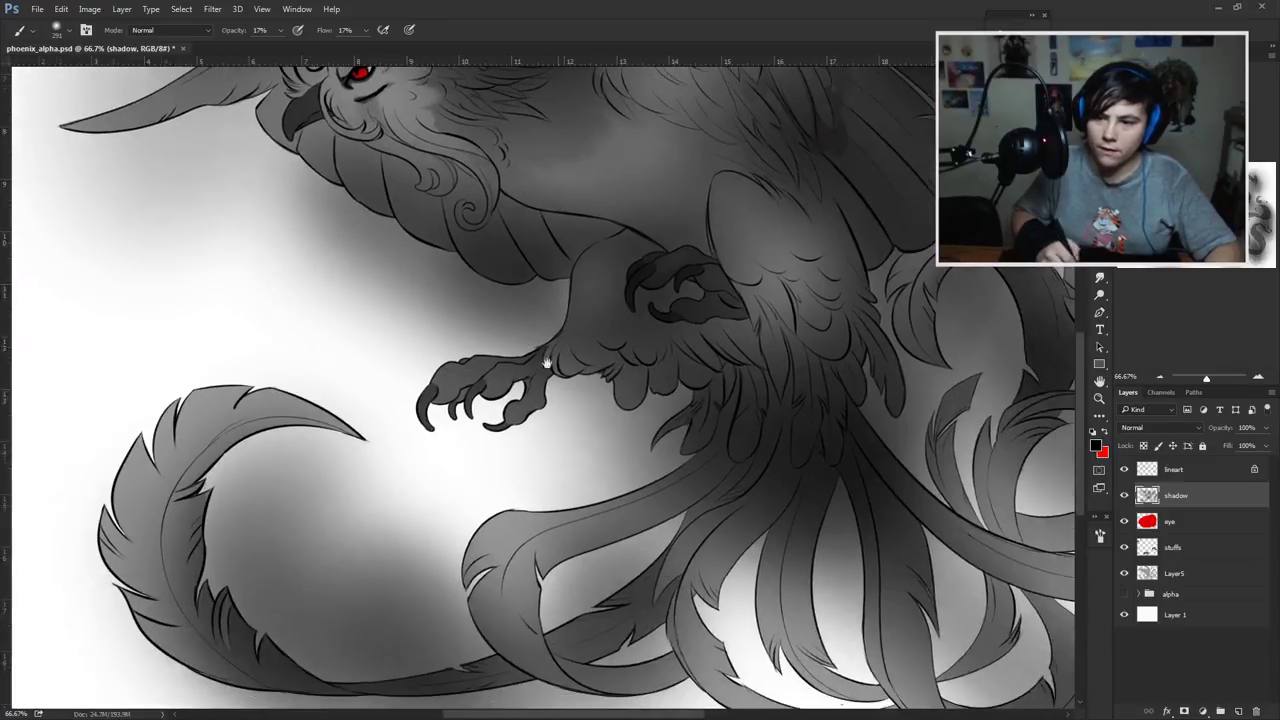
{"action": "left_click_drag", "start_coordinate": [762, 436], "coordinate": [974, 338]}
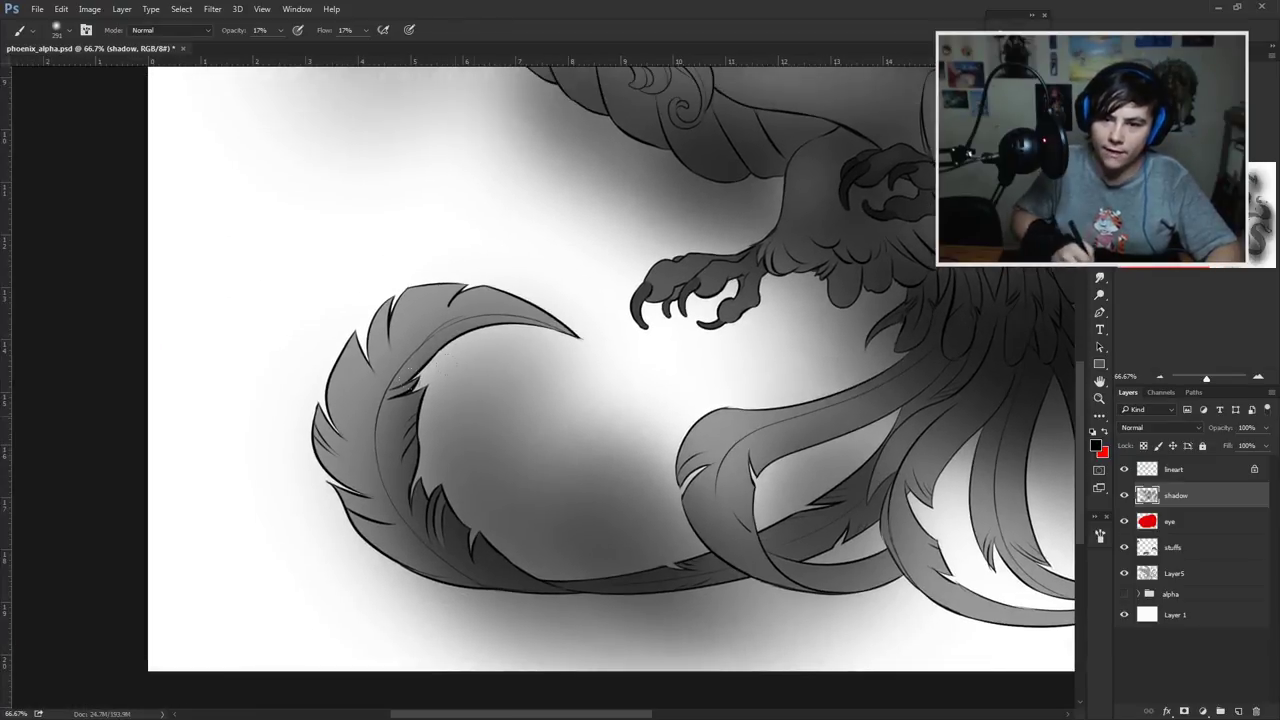
{"action": "left_click_drag", "start_coordinate": [822, 502], "coordinate": [452, 453]}
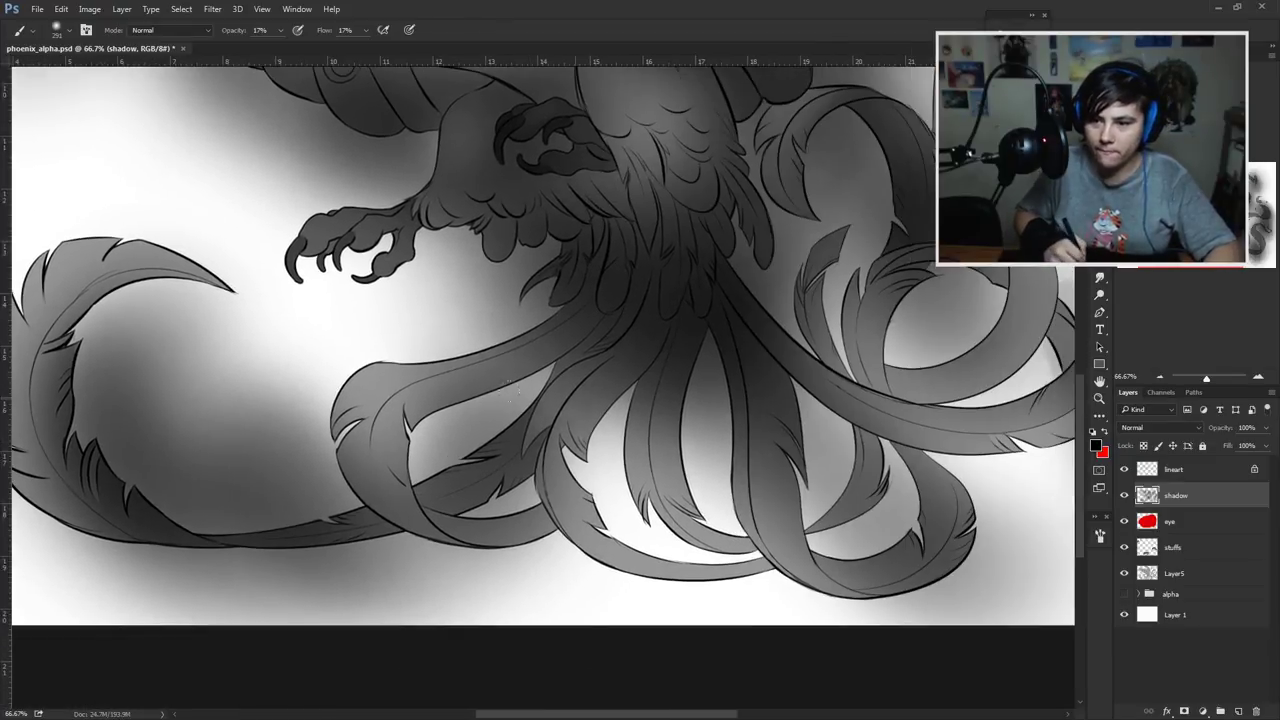
{"action": "mouse_move", "coordinate": [729, 486]}
{"action": "left_mouse_down"}
{"action": "mouse_move", "coordinate": [529, 476]}
{"action": "mouse_move", "coordinate": [550, 408]}
{"action": "left_mouse_up"}
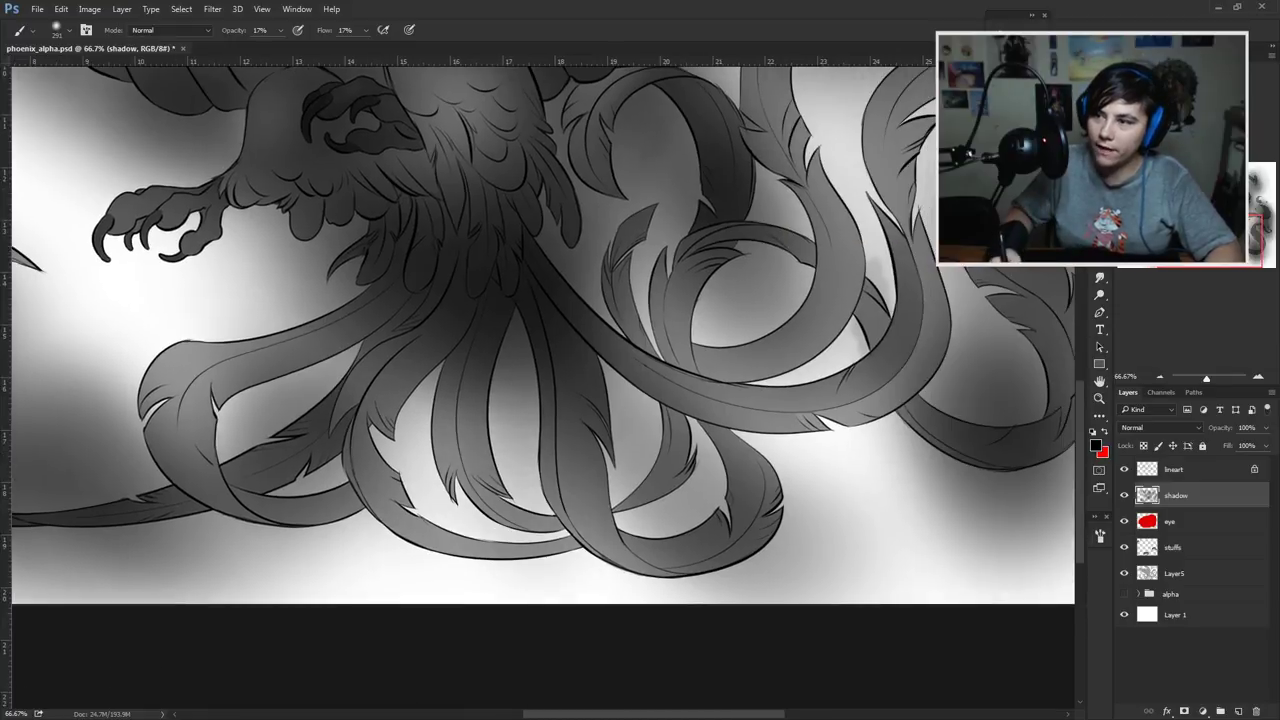
{"action": "key", "text": "l"}
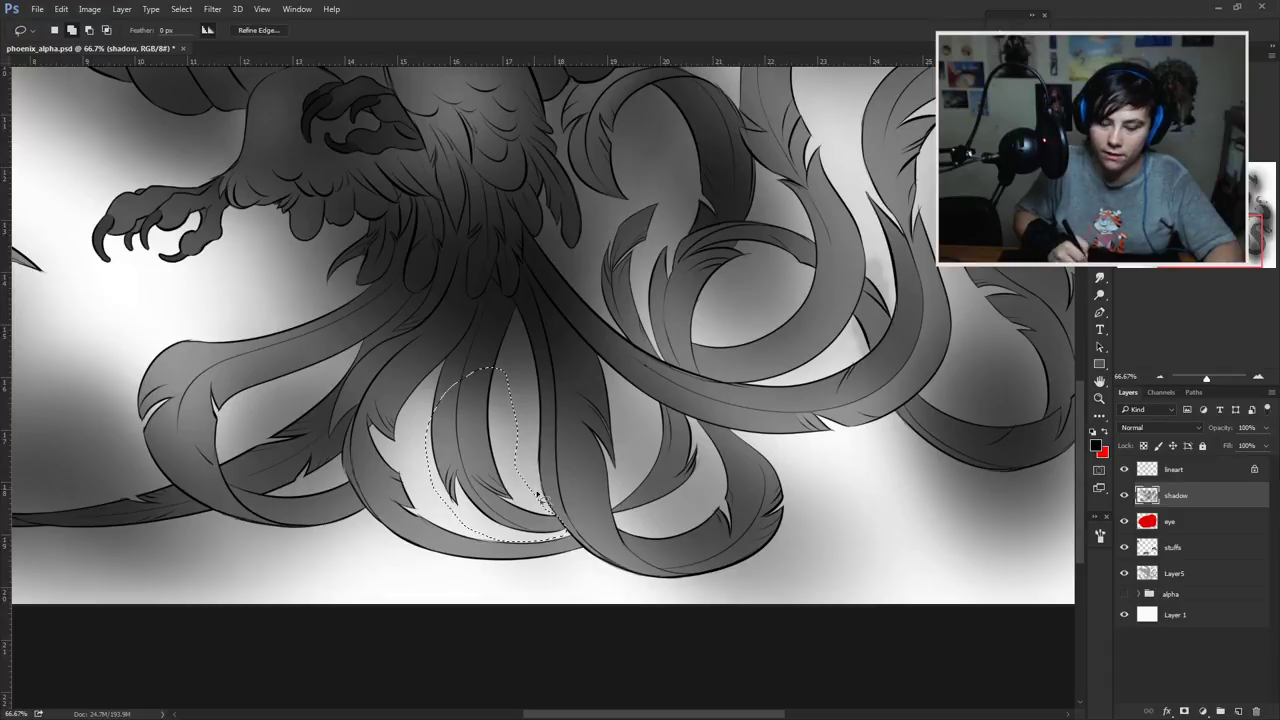
{"action": "key", "text": "b"}
{"action": "mouse_move", "coordinate": [540, 500]}
{"action": "left_mouse_down"}
{"action": "mouse_move", "coordinate": [460, 470]}
{"action": "mouse_move", "coordinate": [505, 460]}
{"action": "left_mouse_up"}
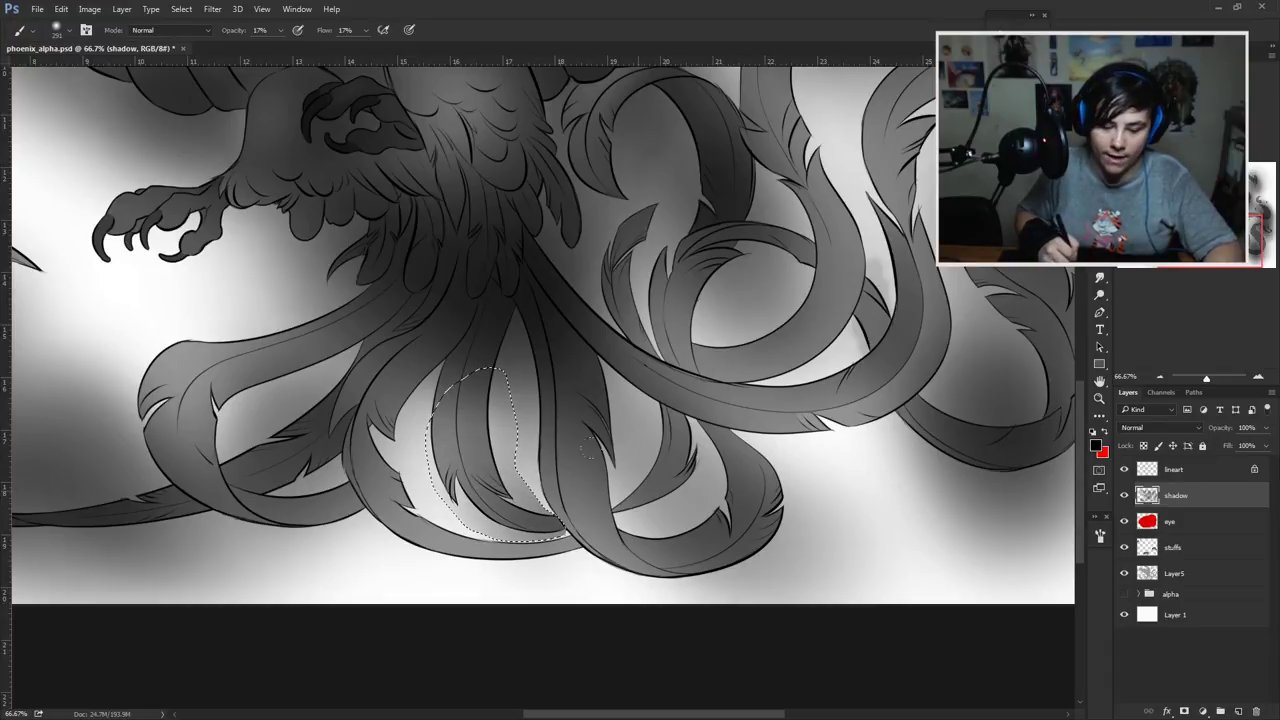
Step: Lasso the area beside the neighbouring looped tail feather and brush soft shadow behind it
{"action": "key", "text": "l"}
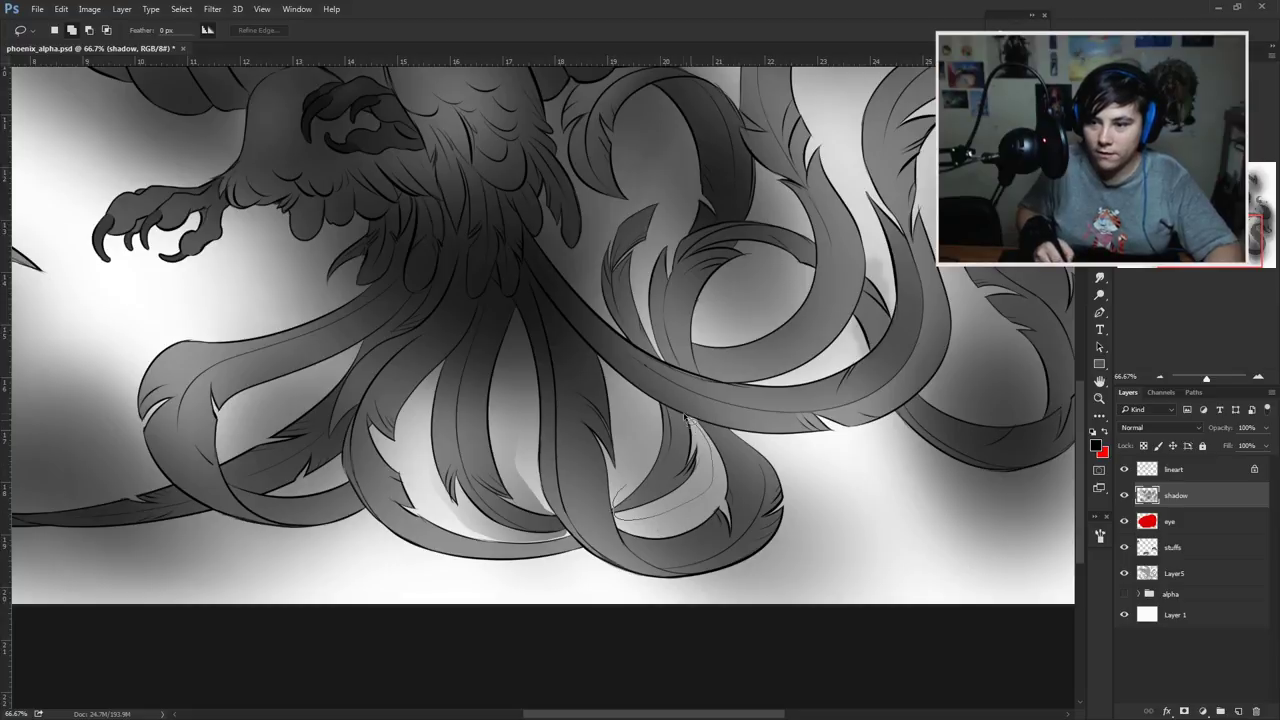
{"action": "key", "text": "b"}
{"action": "mouse_move", "coordinate": [652, 474]}
{"action": "left_mouse_down"}
{"action": "mouse_move", "coordinate": [680, 420]}
{"action": "mouse_move", "coordinate": [640, 470]}
{"action": "mouse_move", "coordinate": [700, 440]}
{"action": "left_mouse_up"}
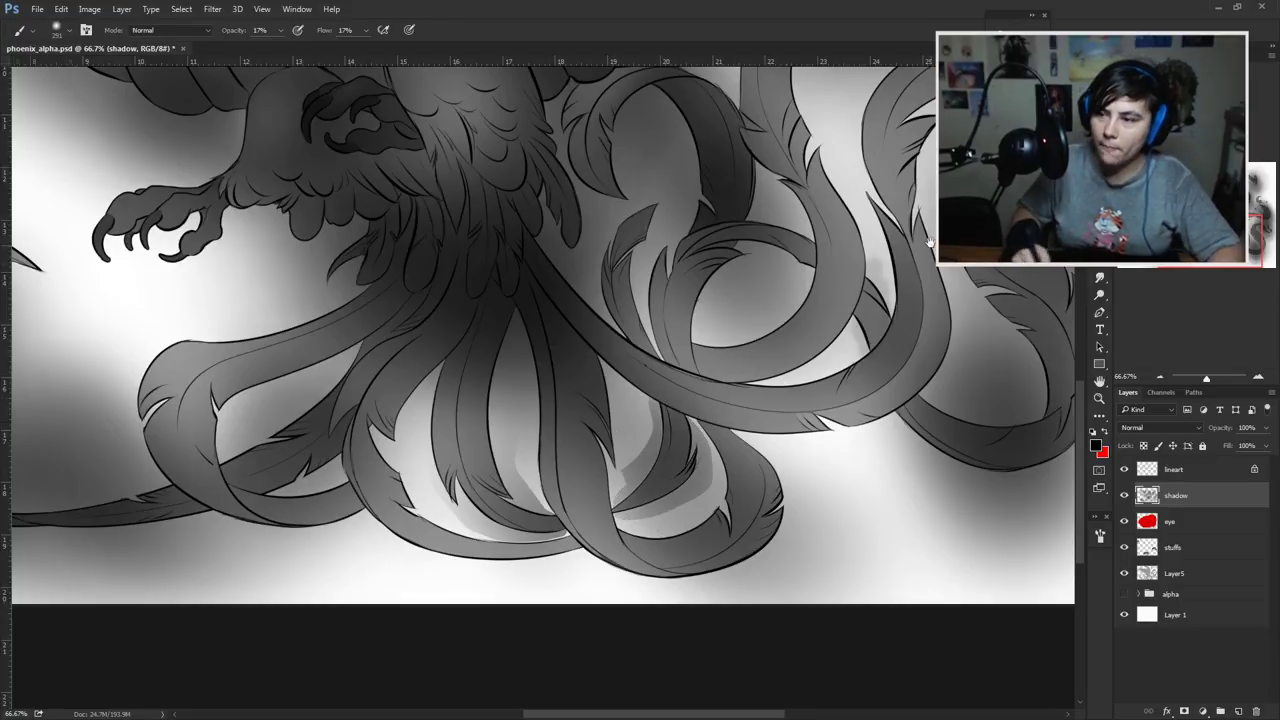
Step: Lasso an overlapping part of the curled tail feathers near the canvas edge and brush shadow into it
{"action": "left_click_drag", "start_coordinate": [930, 243], "coordinate": [760, 343]}
{"action": "key", "text": "l"}
{"action": "mouse_move", "coordinate": [620, 412]}
{"action": "left_mouse_down"}
{"action": "mouse_move", "coordinate": [609, 434]}
{"action": "mouse_move", "coordinate": [700, 520]}
{"action": "mouse_move", "coordinate": [790, 432]}
{"action": "mouse_move", "coordinate": [640, 355]}
{"action": "left_mouse_up"}
{"action": "key", "text": "b"}
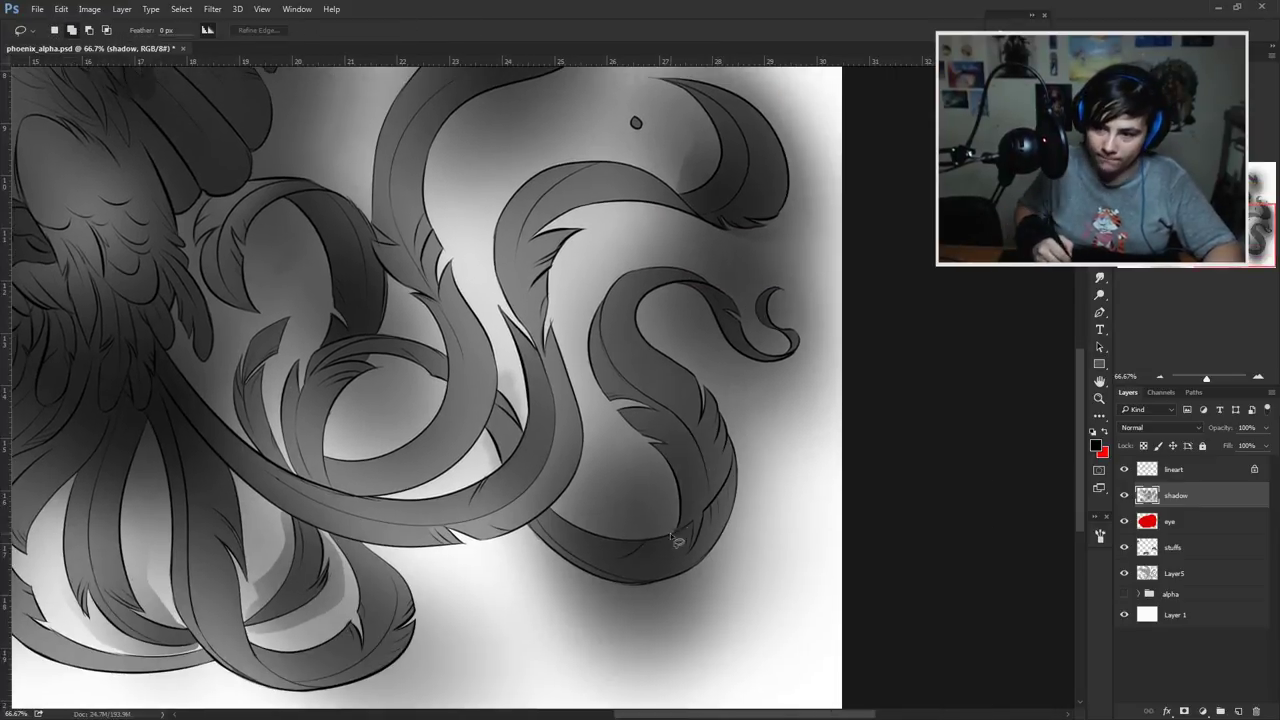
{"action": "left_click_drag", "start_coordinate": [660, 420], "coordinate": [700, 530]}
Step: Return to the soft brush and set its size to 259 px for shading the wing and neck
{"action": "mouse_move", "coordinate": [150, 330]}
{"action": "left_mouse_down"}
{"action": "mouse_move", "coordinate": [460, 358]}
{"action": "mouse_move", "coordinate": [520, 430]}
{"action": "left_mouse_up"}
{"action": "left_click_drag", "start_coordinate": [520, 430], "coordinate": [663, 485]}
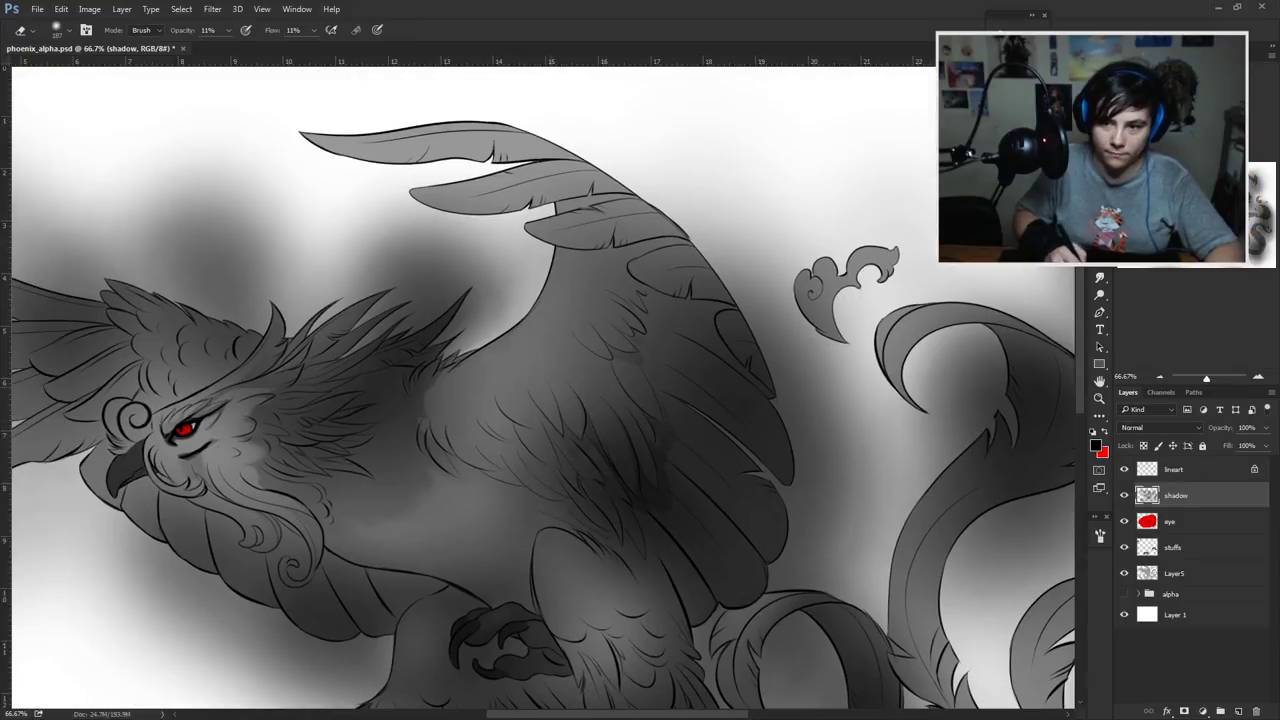
{"action": "mouse_move", "coordinate": [423, 429]}
{"action": "left_mouse_down"}
{"action": "mouse_move", "coordinate": [640, 390]}
{"action": "mouse_move", "coordinate": [666, 351]}
{"action": "left_mouse_up"}
{"action": "right_click", "coordinate": [638, 390]}
{"action": "key", "text": "Escape"}
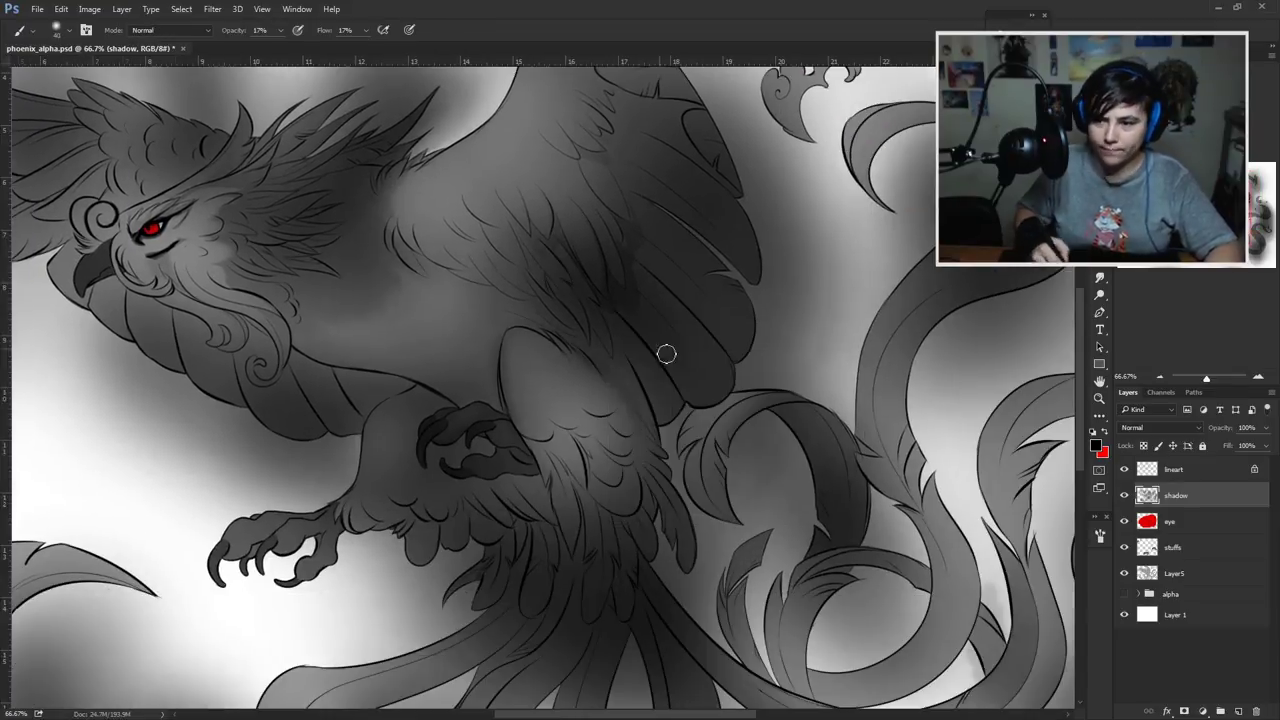
{"action": "right_click", "coordinate": [678, 433]}
{"action": "type", "text": "259"}
{"action": "key", "text": "Return"}
{"action": "mouse_move", "coordinate": [200, 370]}
{"action": "left_mouse_down"}
{"action": "mouse_move", "coordinate": [486, 499]}
{"action": "mouse_move", "coordinate": [453, 534]}
{"action": "mouse_move", "coordinate": [453, 604]}
{"action": "mouse_move", "coordinate": [490, 555]}
{"action": "left_mouse_up"}
Step: Lasso the pointed neck feathers behind the face and lighten them with a 117 px soft eraser
{"action": "key", "text": "l"}
{"action": "mouse_move", "coordinate": [645, 262]}
{"action": "left_mouse_down"}
{"action": "mouse_move", "coordinate": [636, 330]}
{"action": "mouse_move", "coordinate": [606, 286]}
{"action": "left_mouse_up"}
{"action": "key", "text": "ctrl+d"}
{"action": "left_click_drag", "start_coordinate": [536, 367], "coordinate": [594, 357]}
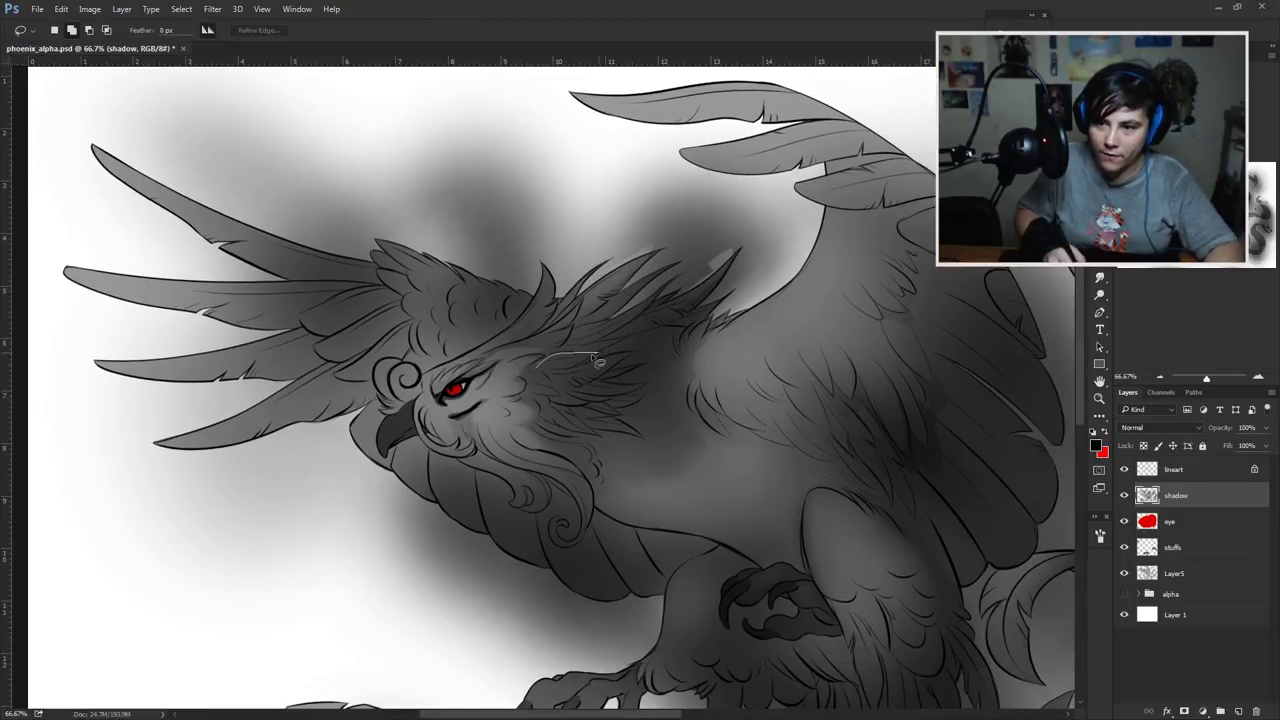
{"action": "mouse_move", "coordinate": [570, 400]}
{"action": "left_mouse_down"}
{"action": "mouse_move", "coordinate": [524, 435]}
{"action": "mouse_move", "coordinate": [544, 469]}
{"action": "mouse_move", "coordinate": [562, 400]}
{"action": "mouse_move", "coordinate": [665, 428]}
{"action": "left_mouse_up"}
{"action": "key", "text": "e"}
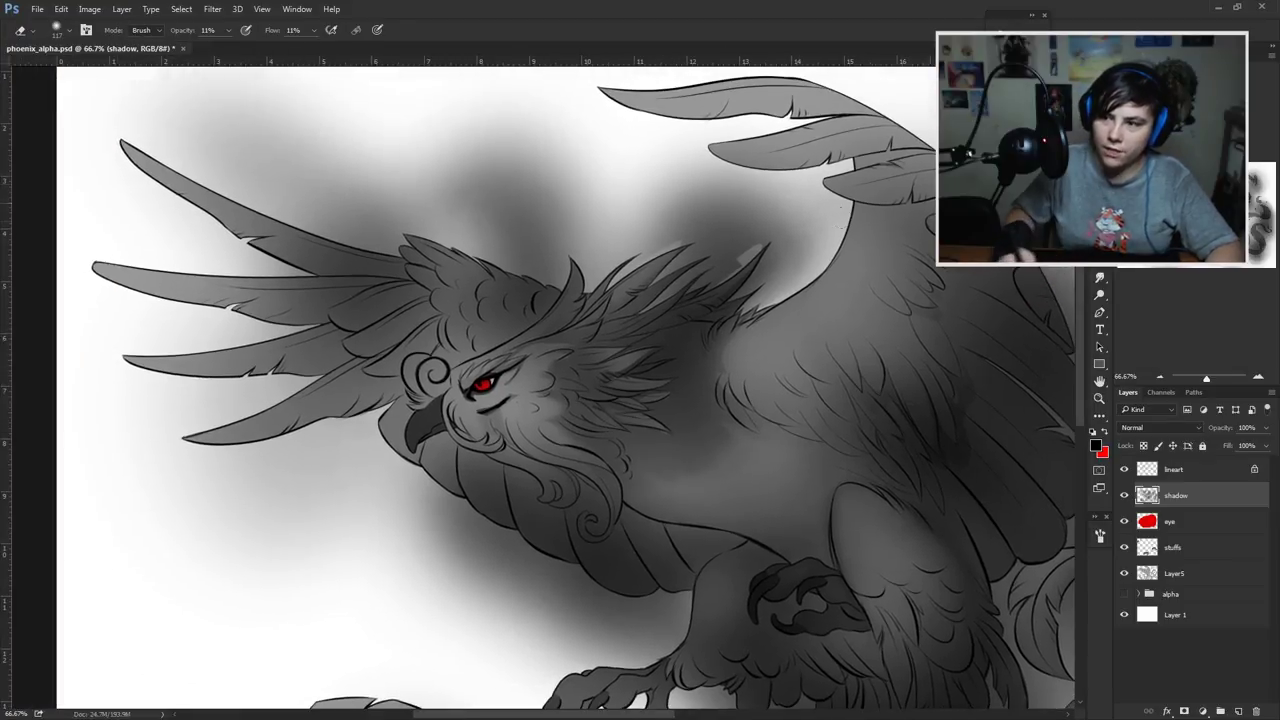
Step: Deepen the shadow on the chest, wing base and upper leg with the 259 px soft brush at 17% opacity
{"action": "key", "text": "b"}
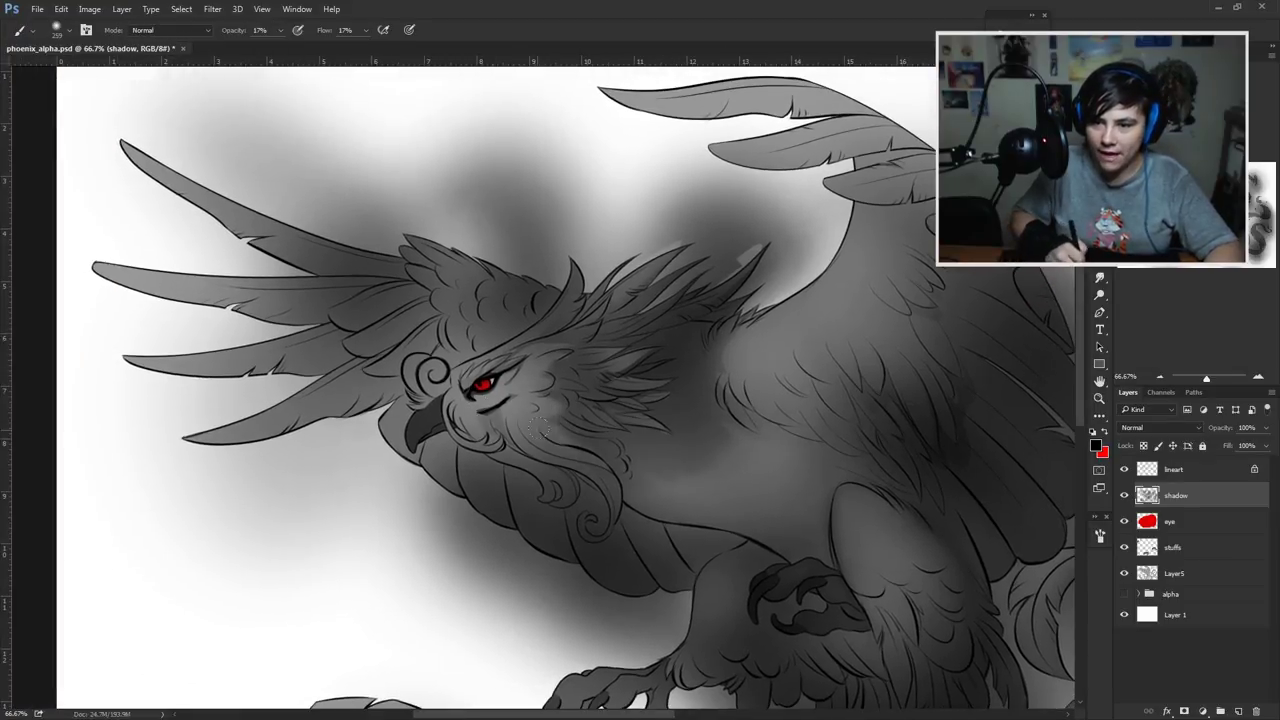
{"action": "left_click_drag", "start_coordinate": [836, 431], "coordinate": [695, 401]}
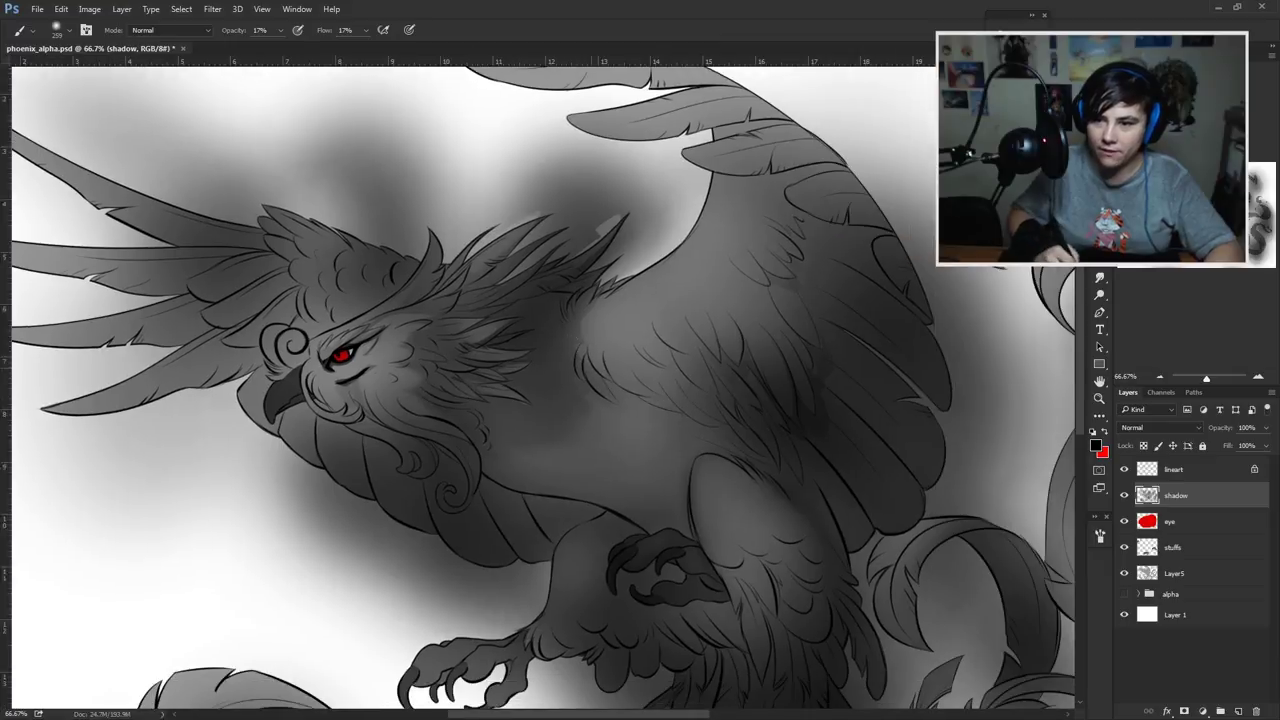
{"action": "mouse_move", "coordinate": [640, 315]}
{"action": "left_mouse_down"}
{"action": "mouse_move", "coordinate": [585, 420]}
{"action": "mouse_move", "coordinate": [690, 415]}
{"action": "left_mouse_up"}
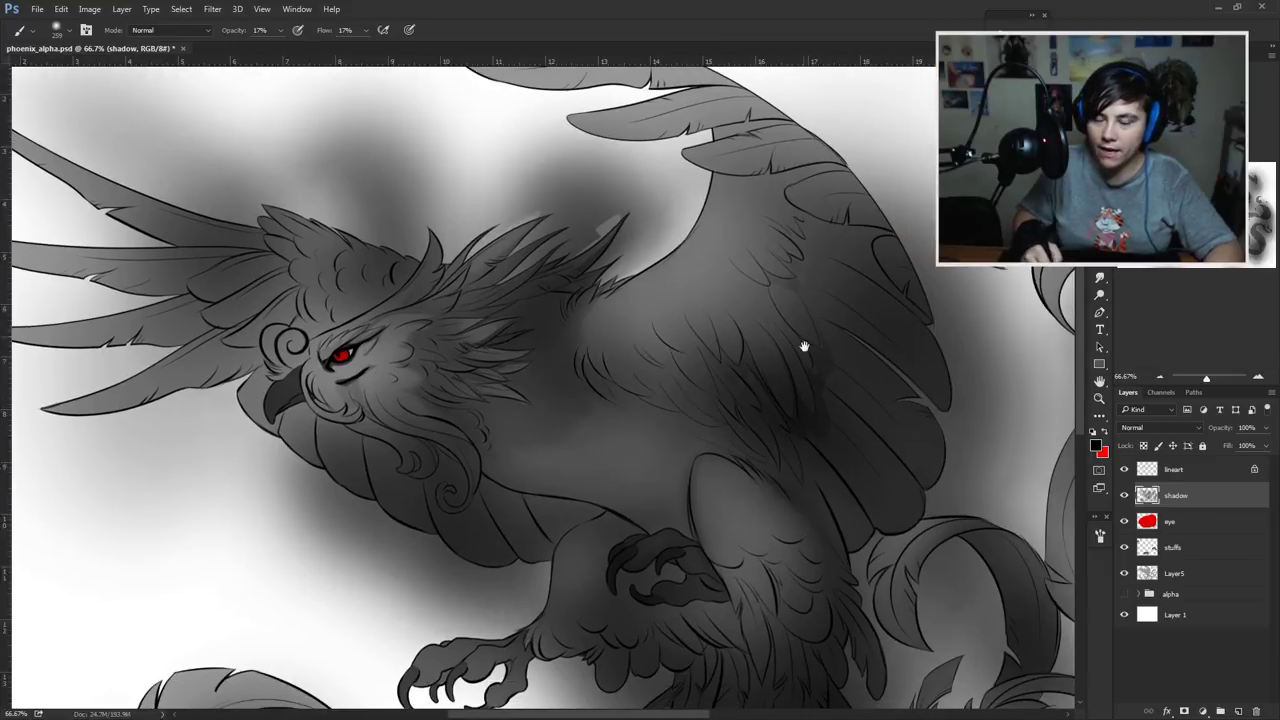
{"action": "left_click_drag", "start_coordinate": [804, 346], "coordinate": [764, 425]}
{"action": "left_click_drag", "start_coordinate": [548, 463], "coordinate": [620, 343]}
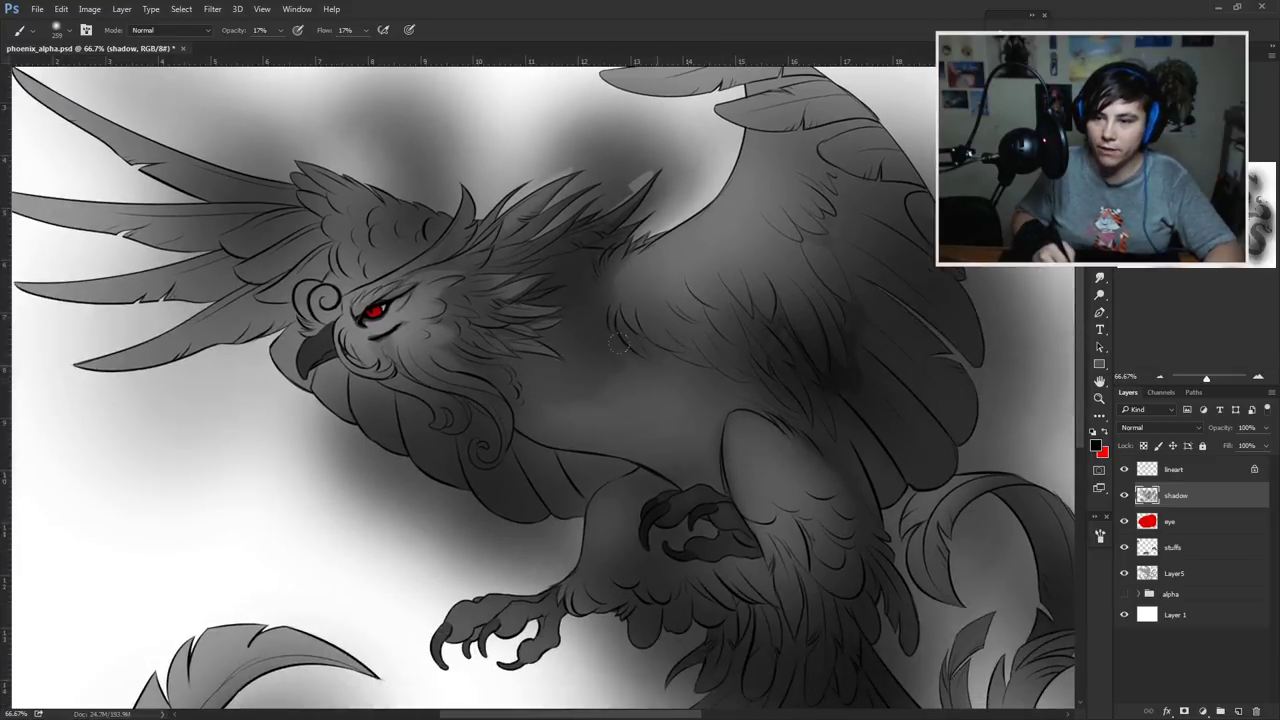
{"action": "scroll", "coordinate": [663, 341], "scroll_direction": "up", "scroll_amount": 3}
{"action": "left_click_drag", "start_coordinate": [780, 675], "coordinate": [694, 481]}
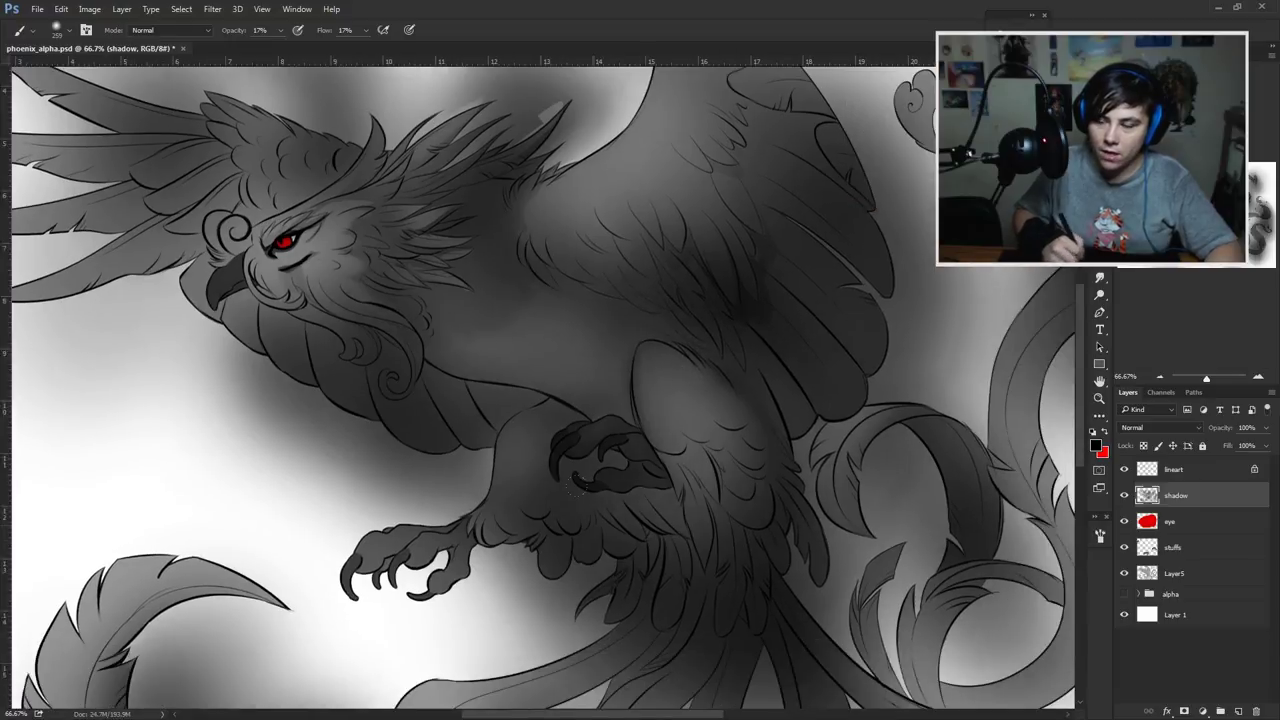
{"action": "left_click_drag", "start_coordinate": [576, 482], "coordinate": [720, 428]}
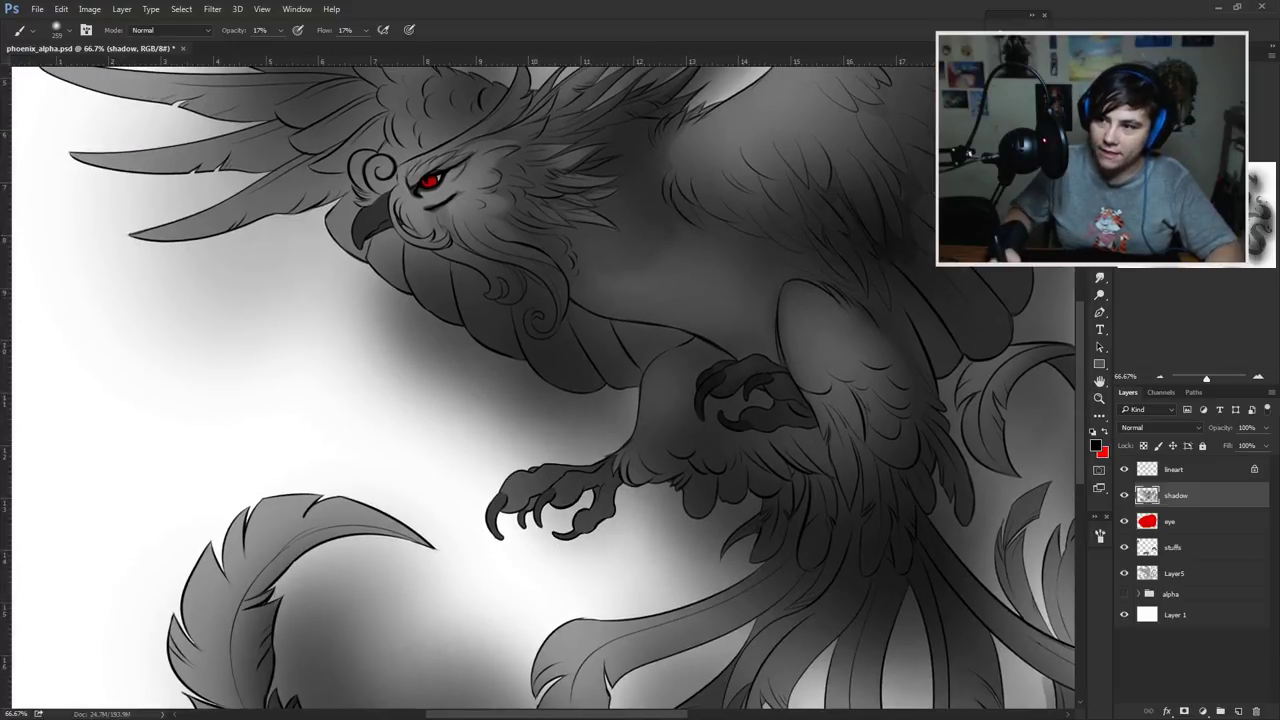
Step: Lasso the toes of both claws, brush shadow inside them and clear the selection
{"action": "key", "text": "l"}
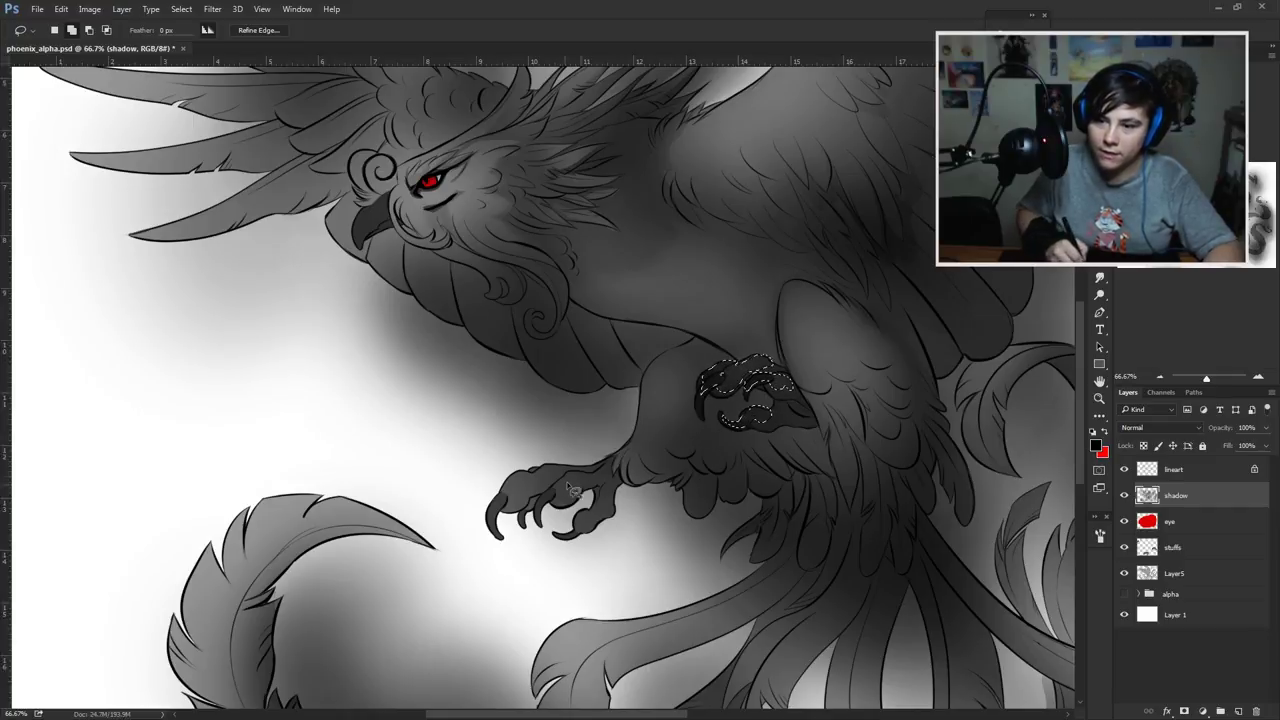
{"action": "mouse_move", "coordinate": [577, 481]}
{"action": "left_mouse_down"}
{"action": "mouse_move", "coordinate": [530, 500]}
{"action": "mouse_move", "coordinate": [600, 535]}
{"action": "left_mouse_up"}
{"action": "key", "text": "b"}
{"action": "left_click_drag", "start_coordinate": [623, 338], "coordinate": [740, 557]}
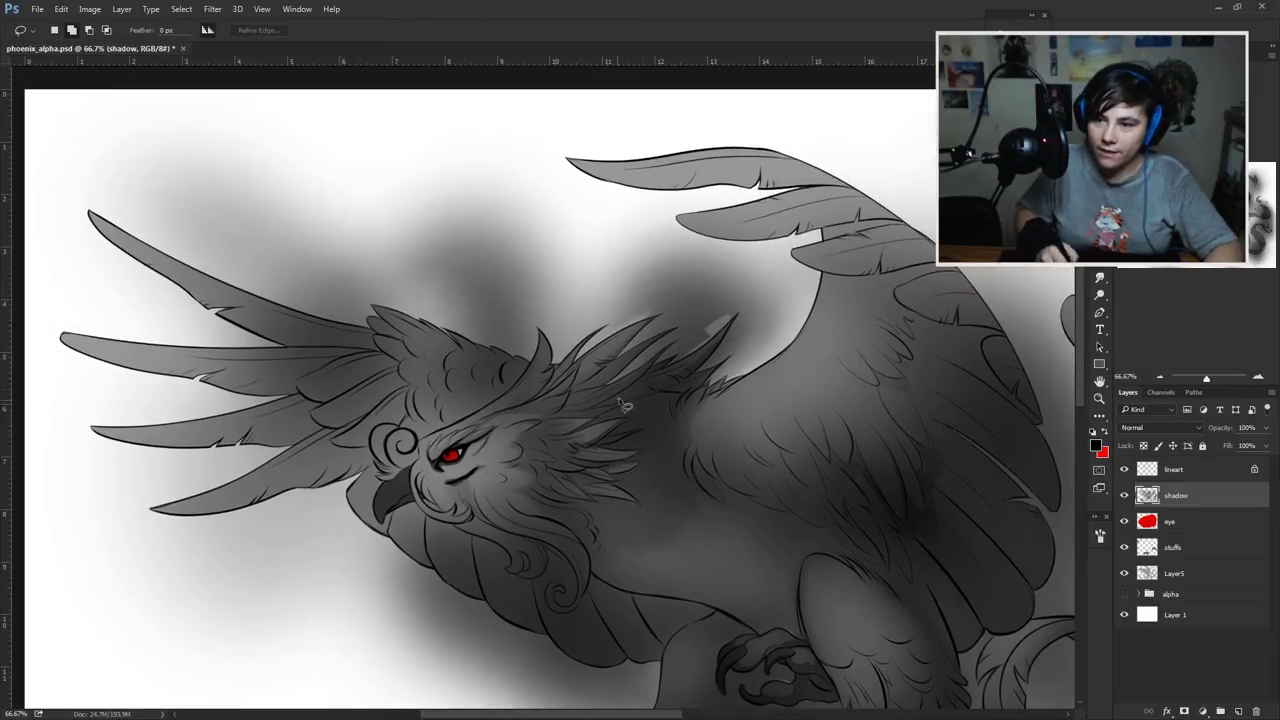
Step: Soften the shading on the raised wing with a 183 px soft eraser at 11% opacity
{"action": "left_click_drag", "start_coordinate": [700, 330], "coordinate": [854, 371]}
{"action": "left_click_drag", "start_coordinate": [988, 392], "coordinate": [645, 312]}
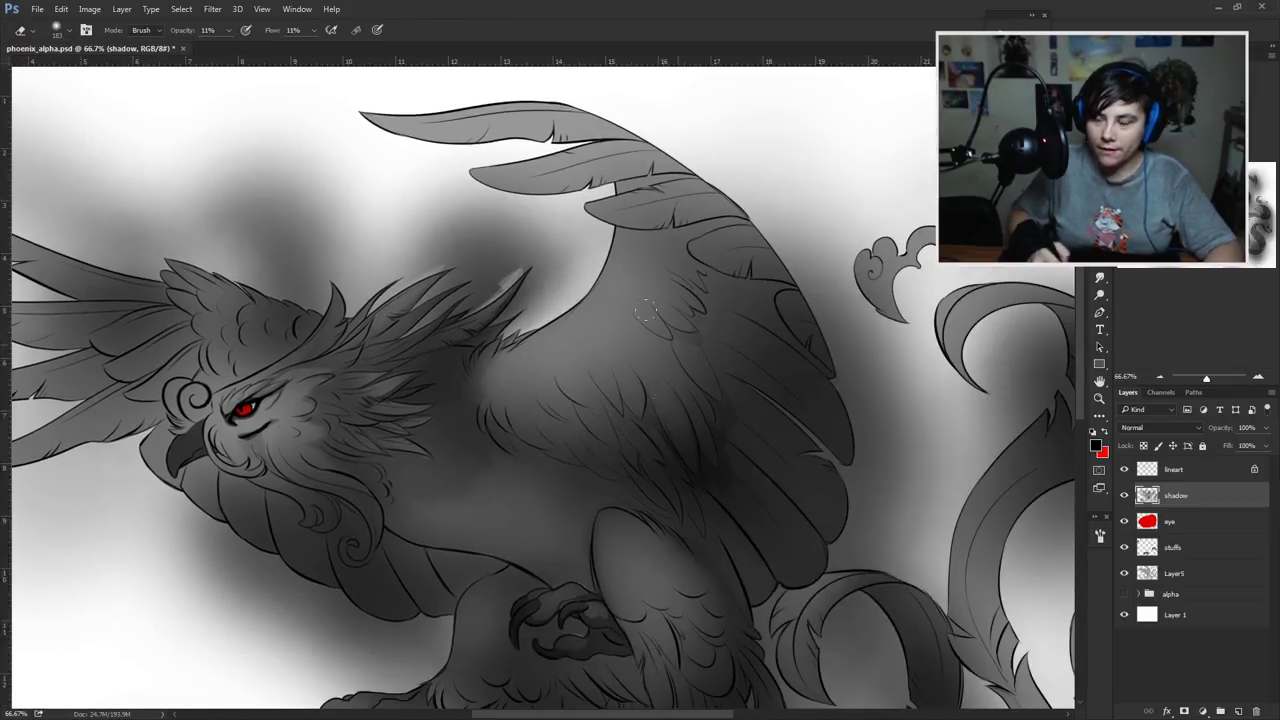
{"action": "left_click_drag", "start_coordinate": [860, 443], "coordinate": [700, 200]}
{"action": "mouse_move", "coordinate": [1230, 215]}
{"action": "left_mouse_down"}
{"action": "mouse_move", "coordinate": [1205, 240]}
{"action": "mouse_move", "coordinate": [1185, 195]}
{"action": "left_mouse_up"}
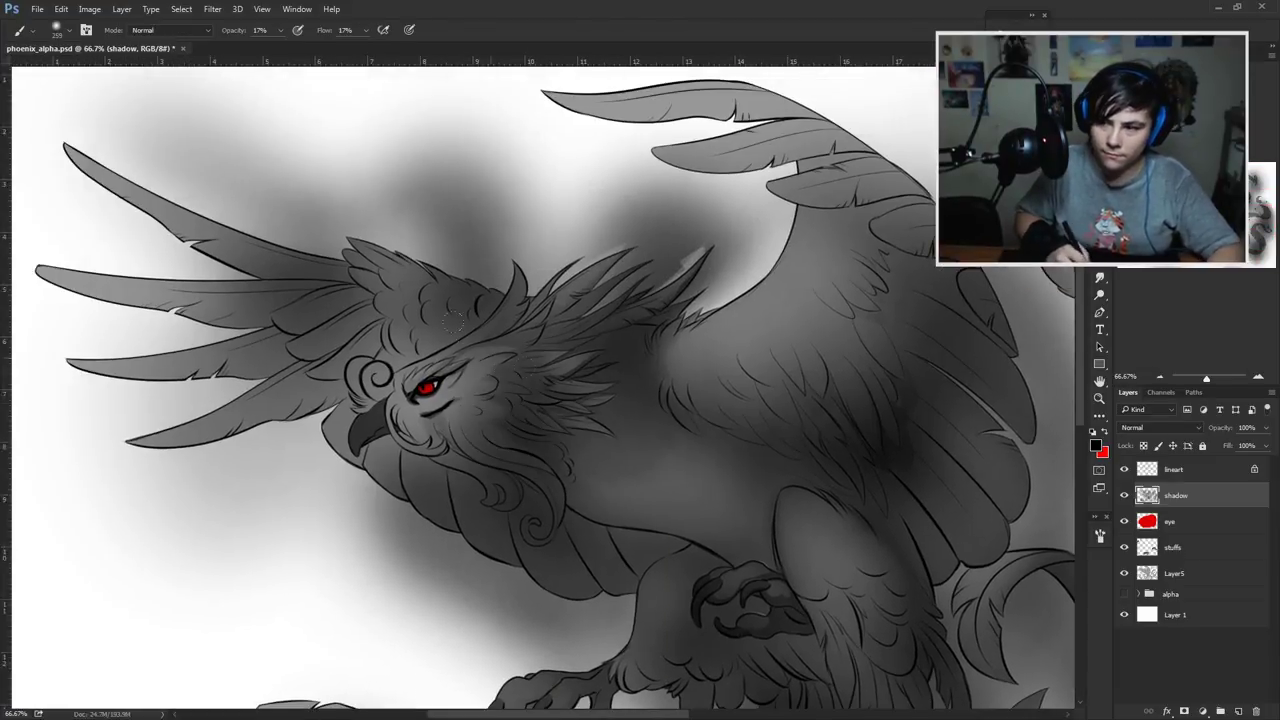
Step: Lasso the individual small feathers on the cheek and side of the face at 200% zoom
{"action": "key", "text": "l"}
{"action": "left_click", "coordinate": [1257, 376]}
{"action": "left_click", "coordinate": [1257, 372]}
{"action": "mouse_move", "coordinate": [440, 378]}
{"action": "left_mouse_down"}
{"action": "mouse_move", "coordinate": [491, 389]}
{"action": "mouse_move", "coordinate": [537, 520]}
{"action": "mouse_move", "coordinate": [500, 429]}
{"action": "mouse_move", "coordinate": [447, 362]}
{"action": "mouse_move", "coordinate": [552, 383]}
{"action": "mouse_move", "coordinate": [640, 440]}
{"action": "mouse_move", "coordinate": [554, 411]}
{"action": "left_mouse_up"}
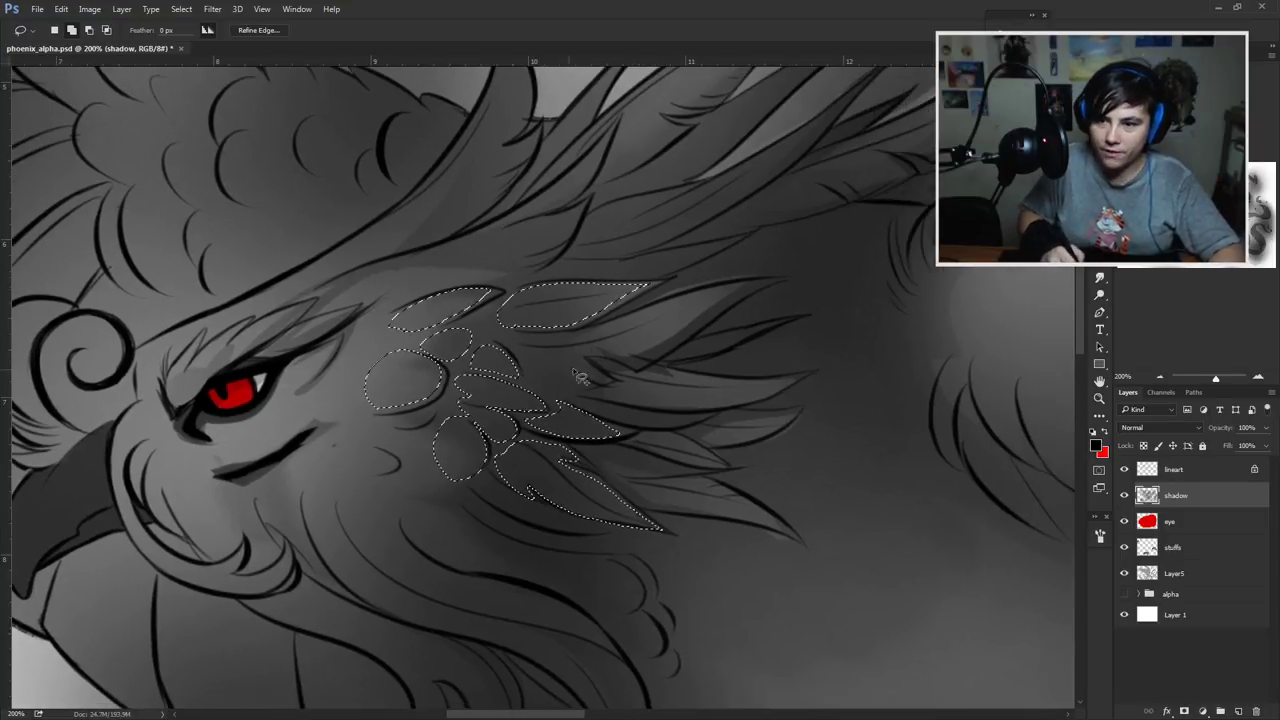
{"action": "mouse_move", "coordinate": [580, 322]}
{"action": "left_mouse_down"}
{"action": "mouse_move", "coordinate": [551, 341]}
{"action": "mouse_move", "coordinate": [521, 397]}
{"action": "mouse_move", "coordinate": [700, 380]}
{"action": "mouse_move", "coordinate": [677, 325]}
{"action": "mouse_move", "coordinate": [648, 366]}
{"action": "mouse_move", "coordinate": [778, 425]}
{"action": "mouse_move", "coordinate": [898, 530]}
{"action": "left_mouse_up"}
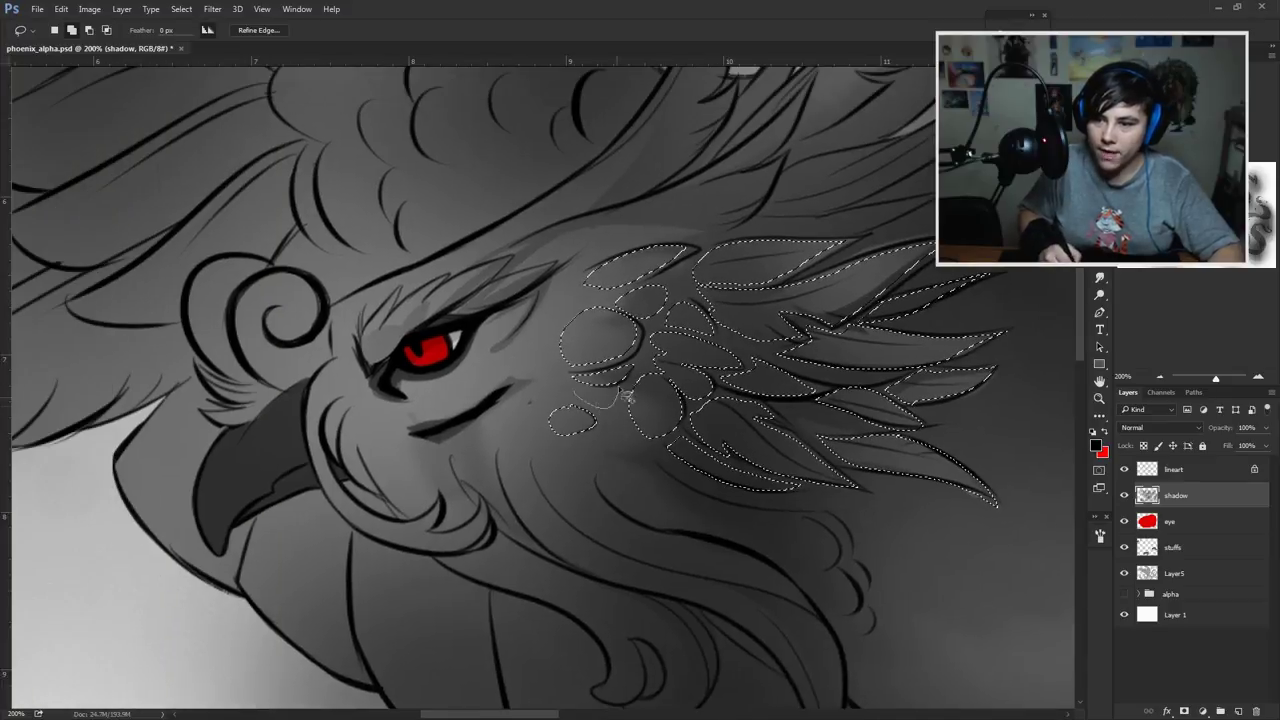
{"action": "left_click_drag", "start_coordinate": [583, 377], "coordinate": [778, 268]}
{"action": "left_click_drag", "start_coordinate": [662, 287], "coordinate": [660, 285]}
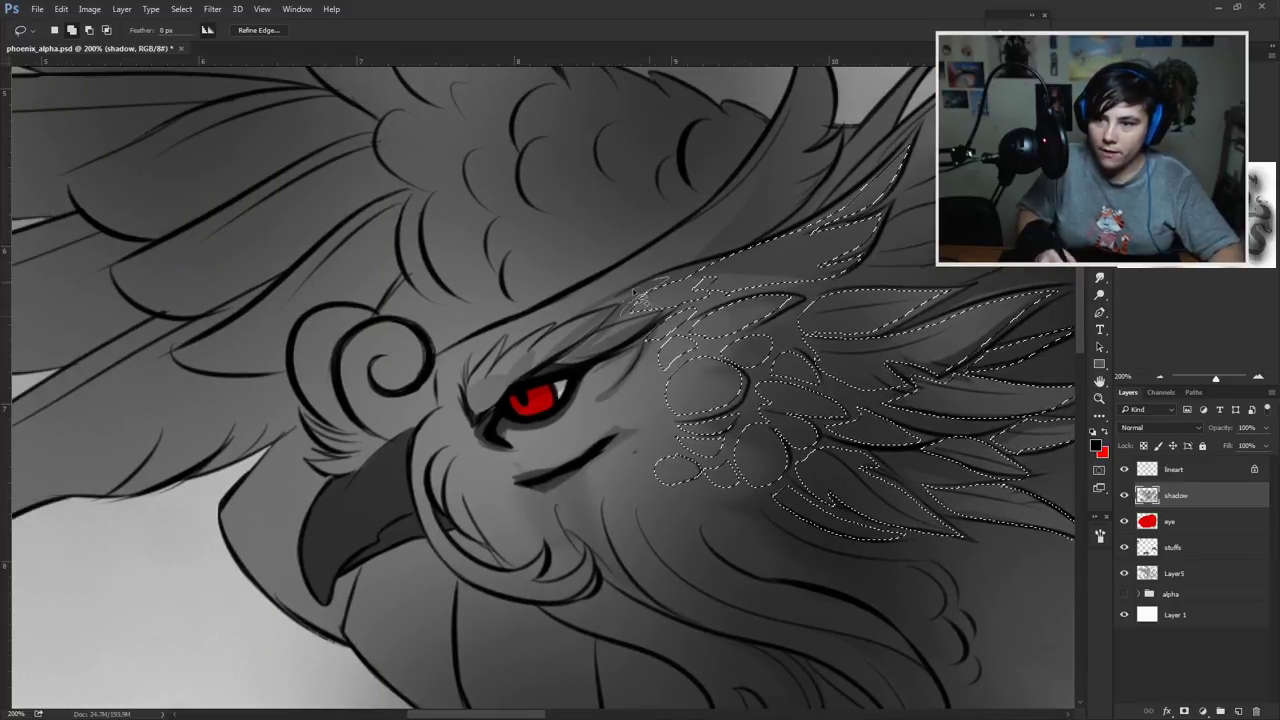
Step: Lighten the selected cheek feathers, clear the selection and blend the area around the eye with a 67 px soft eraser
{"action": "key", "text": "b"}
{"action": "left_click_drag", "start_coordinate": [600, 380], "coordinate": [700, 420]}
{"action": "key", "text": "ctrl+d"}
{"action": "right_click", "coordinate": [712, 343]}
{"action": "left_click_drag", "start_coordinate": [640, 330], "coordinate": [710, 293]}
{"action": "key", "text": "r"}
{"action": "scroll", "coordinate": [707, 292], "scroll_direction": "right", "scroll_amount": 3}
{"action": "key", "text": "l"}
{"action": "scroll", "coordinate": [628, 340], "scroll_direction": "left", "scroll_amount": 3}
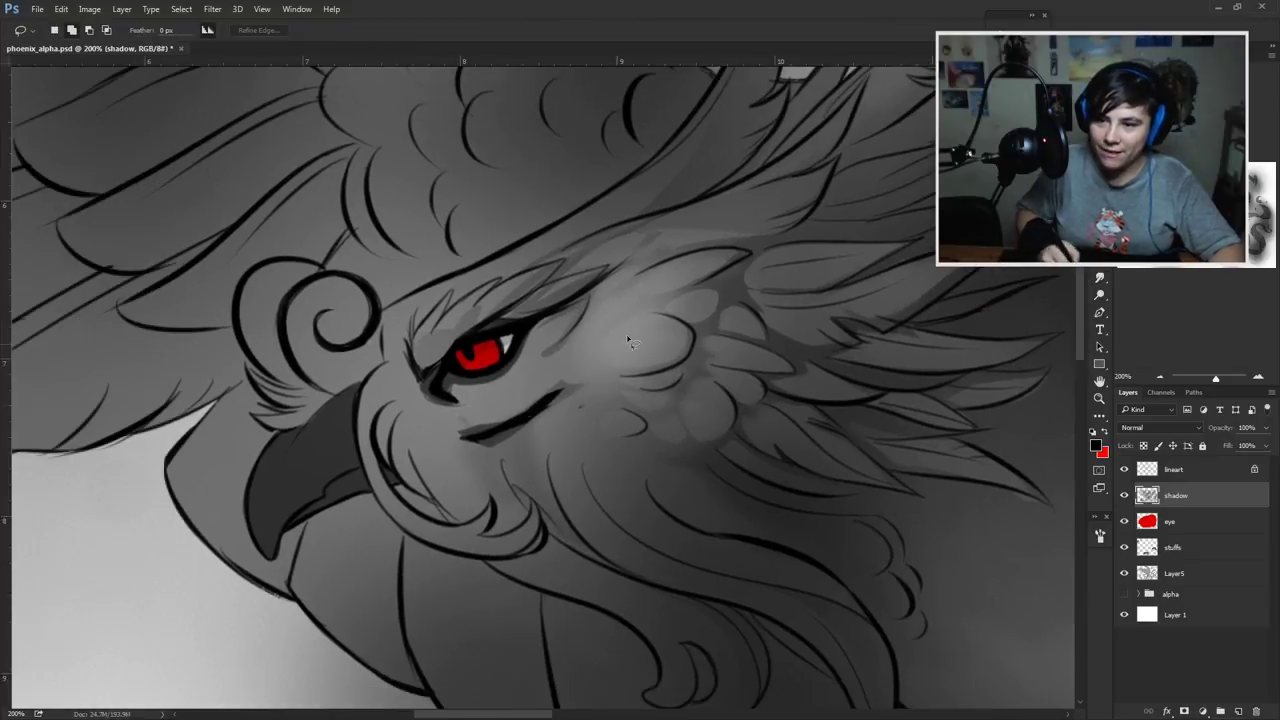
{"action": "left_click_drag", "start_coordinate": [561, 432], "coordinate": [628, 405]}
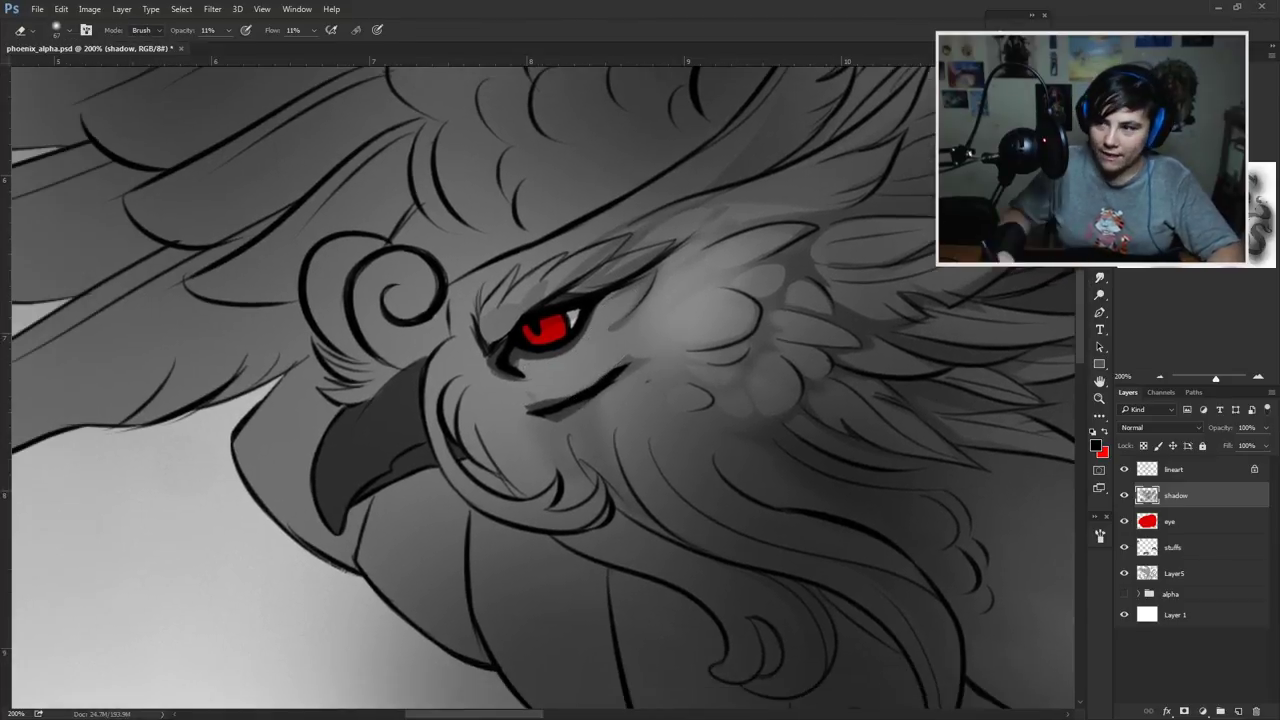
Step: Lasso the curved feather strands behind the beak, brush shadow inside them and clear the selection
{"action": "left_click_drag", "start_coordinate": [472, 382], "coordinate": [480, 432]}
{"action": "scroll", "coordinate": [588, 508], "scroll_direction": "up", "scroll_amount": 3}
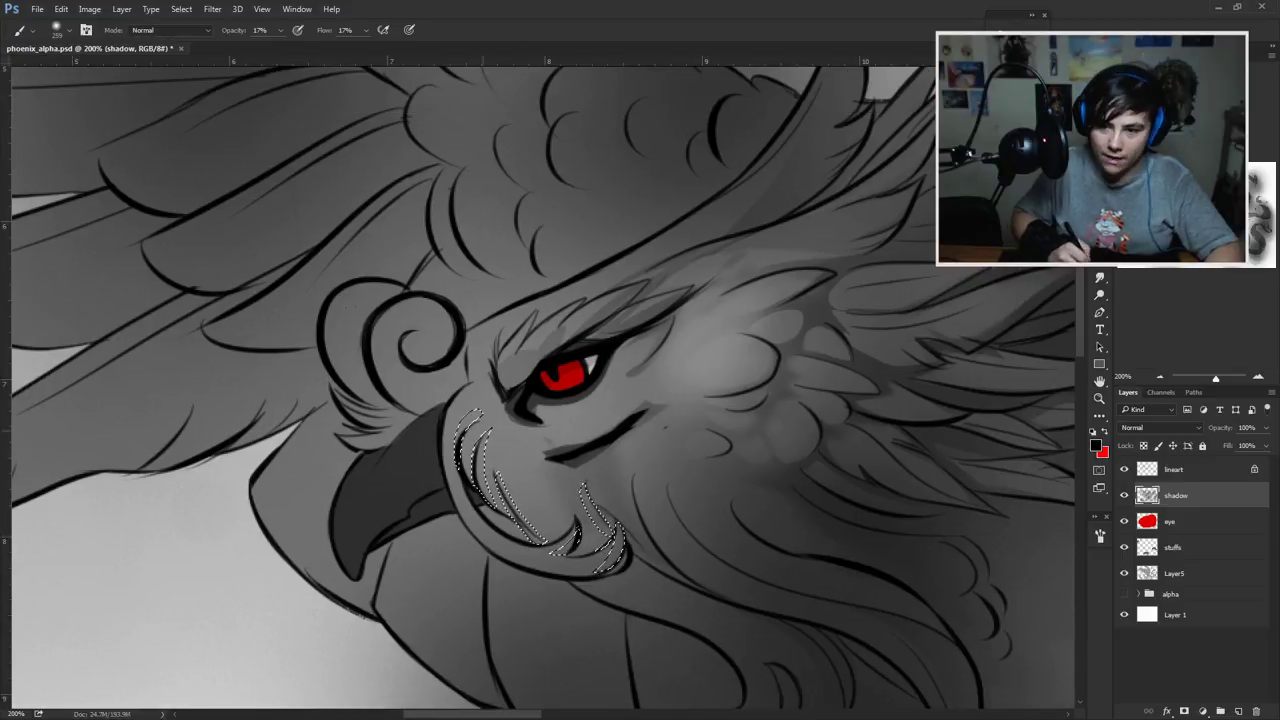
{"action": "scroll", "coordinate": [588, 508], "scroll_direction": "down", "scroll_amount": 5}
{"action": "scroll", "coordinate": [588, 508], "scroll_direction": "right", "scroll_amount": 2}
{"action": "key", "text": "ctrl+d"}
{"action": "key", "text": "b"}
Step: Lasso the long feather strand below the eye, beside the beak curl, and brush shadow into it
{"action": "scroll", "coordinate": [643, 529], "scroll_direction": "up", "scroll_amount": 2}
{"action": "key", "text": "r"}
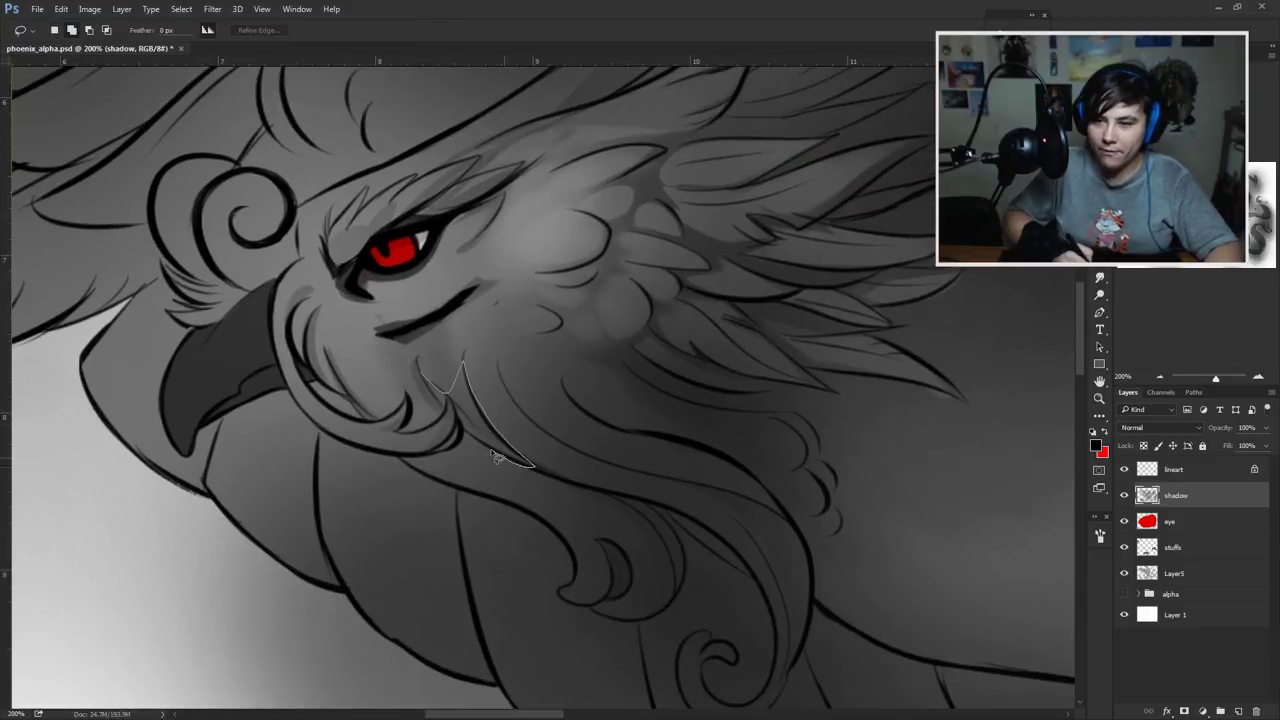
{"action": "scroll", "coordinate": [632, 401], "scroll_direction": "up", "scroll_amount": 1}
{"action": "right_click", "coordinate": [632, 401]}
{"action": "key", "text": "Escape"}
{"action": "scroll", "coordinate": [601, 436], "scroll_direction": "up", "scroll_amount": 2}
{"action": "scroll", "coordinate": [601, 436], "scroll_direction": "left", "scroll_amount": 3}
{"action": "scroll", "coordinate": [601, 436], "scroll_direction": "up", "scroll_amount": 1}
{"action": "scroll", "coordinate": [601, 436], "scroll_direction": "left", "scroll_amount": 3}
Step: Lasso and shade the inner and outer curls above the beak, and reset the brush colours to default black and white
{"action": "key", "text": "l"}
{"action": "left_click_drag", "start_coordinate": [560, 405], "coordinate": [571, 428]}
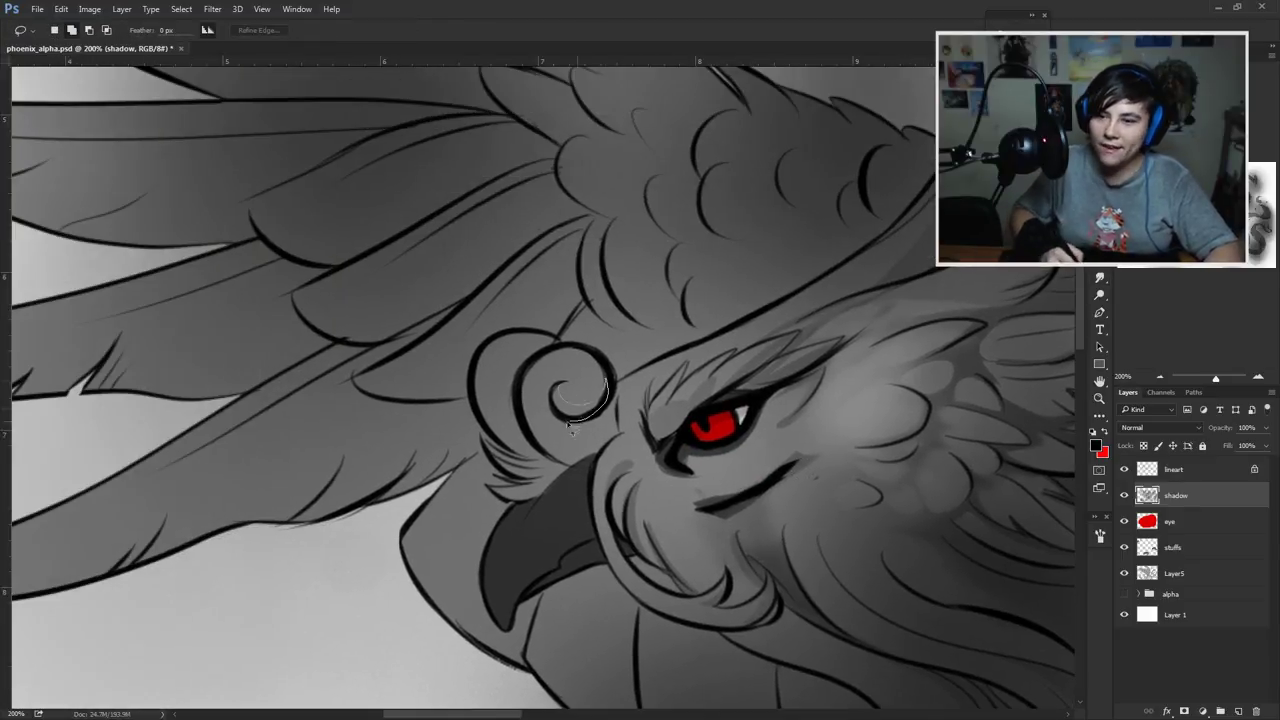
{"action": "key", "text": "ctrl+d"}
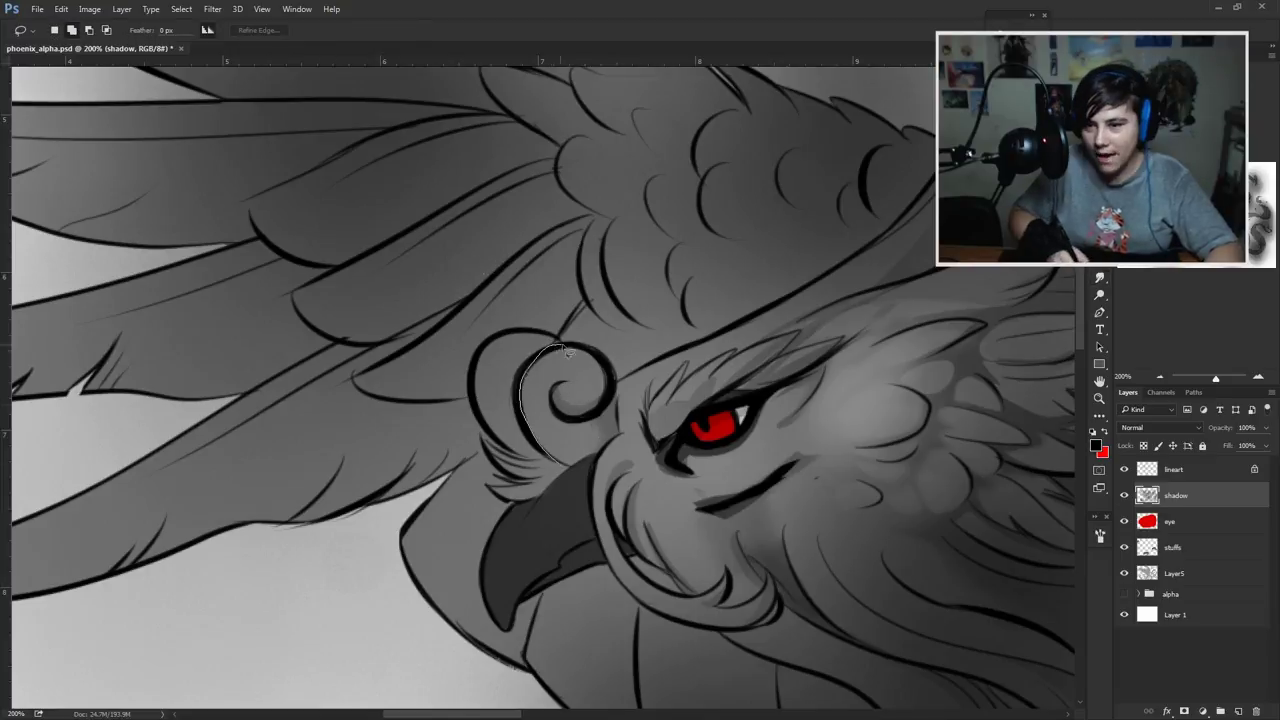
{"action": "left_click_drag", "start_coordinate": [558, 342], "coordinate": [548, 482]}
{"action": "key", "text": "b"}
{"action": "key", "text": "d"}
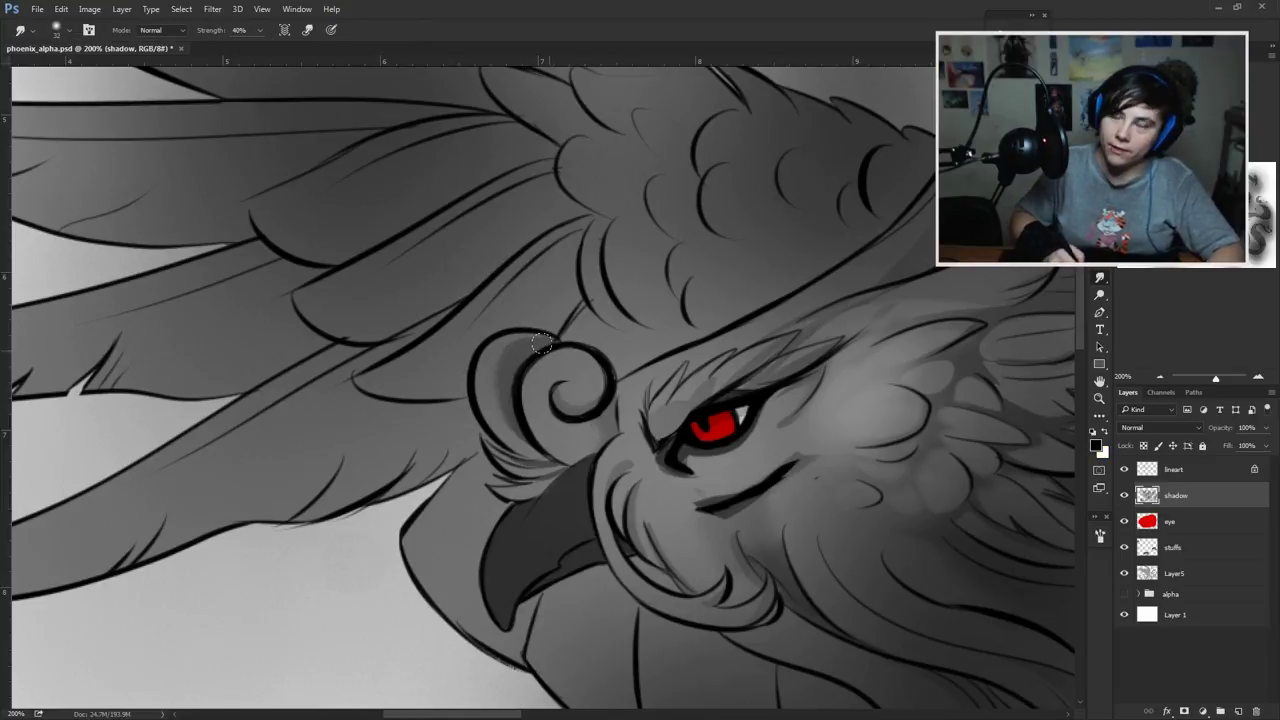
{"action": "key", "text": "l"}
{"action": "mouse_move", "coordinate": [565, 420]}
{"action": "left_mouse_down"}
{"action": "mouse_move", "coordinate": [530, 470]}
{"action": "mouse_move", "coordinate": [592, 537]}
{"action": "mouse_move", "coordinate": [566, 463]}
{"action": "mouse_move", "coordinate": [520, 522]}
{"action": "mouse_move", "coordinate": [449, 574]}
{"action": "left_mouse_up"}
{"action": "key", "text": "ctrl+d"}
Step: Lasso the small brow feathers above the eye, shade around them with the soft brush and clear the selection
{"action": "left_click_drag", "start_coordinate": [598, 379], "coordinate": [510, 428]}
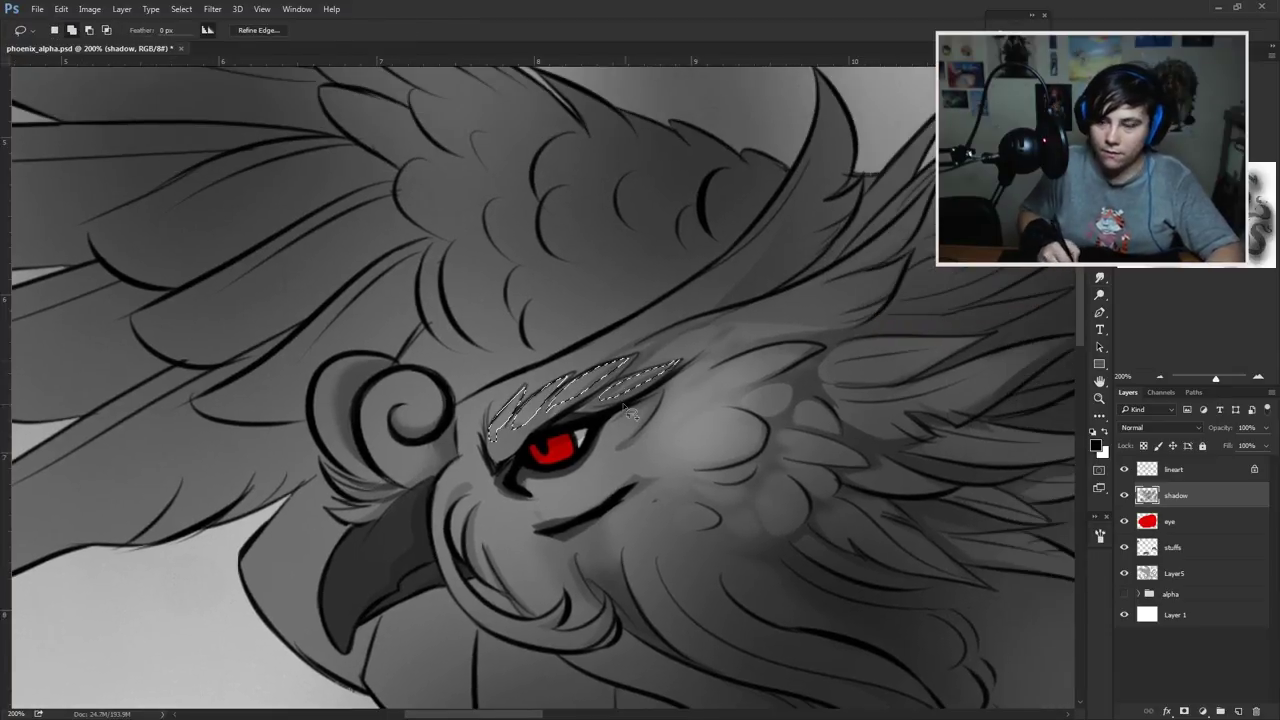
{"action": "key", "text": "r"}
{"action": "left_click_drag", "start_coordinate": [684, 432], "coordinate": [620, 372]}
{"action": "key", "text": "b"}
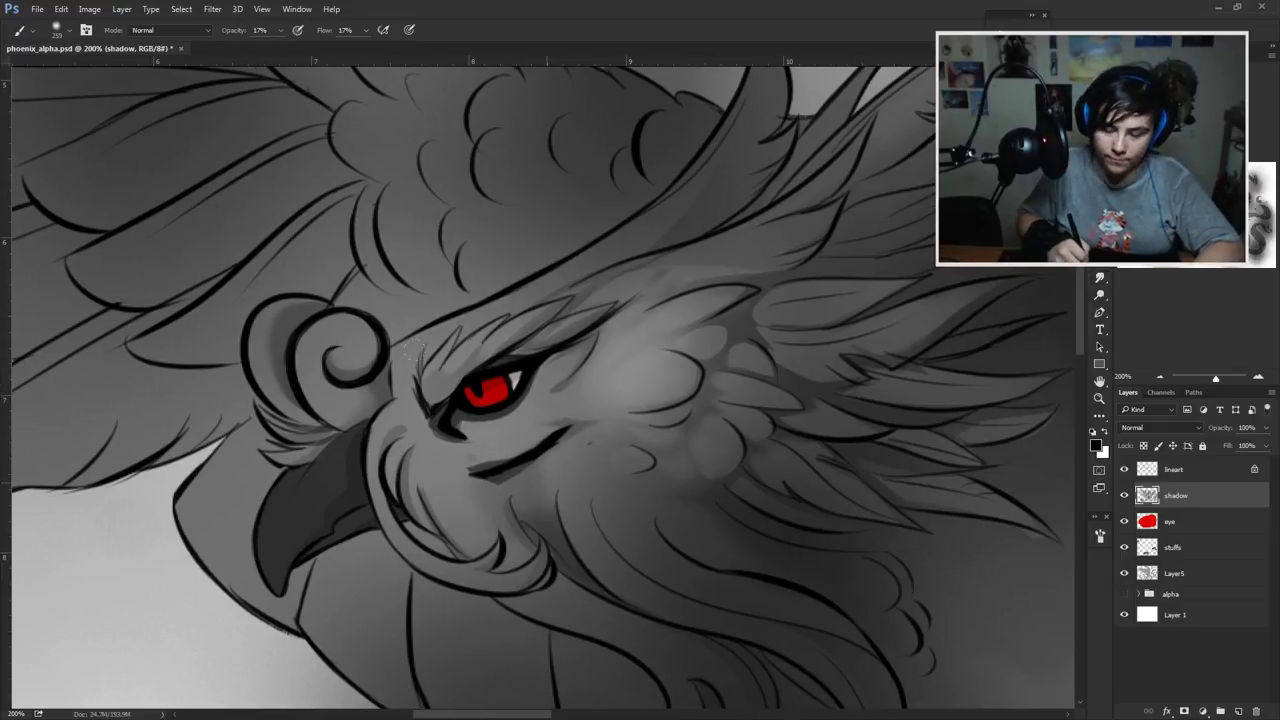
Step: Lasso the long beard strands, beak curl and small cheek feathers, and shade inside the combined selection
{"action": "right_click", "coordinate": [648, 366]}
{"action": "key", "text": "Escape"}
{"action": "left_click_drag", "start_coordinate": [759, 328], "coordinate": [633, 356]}
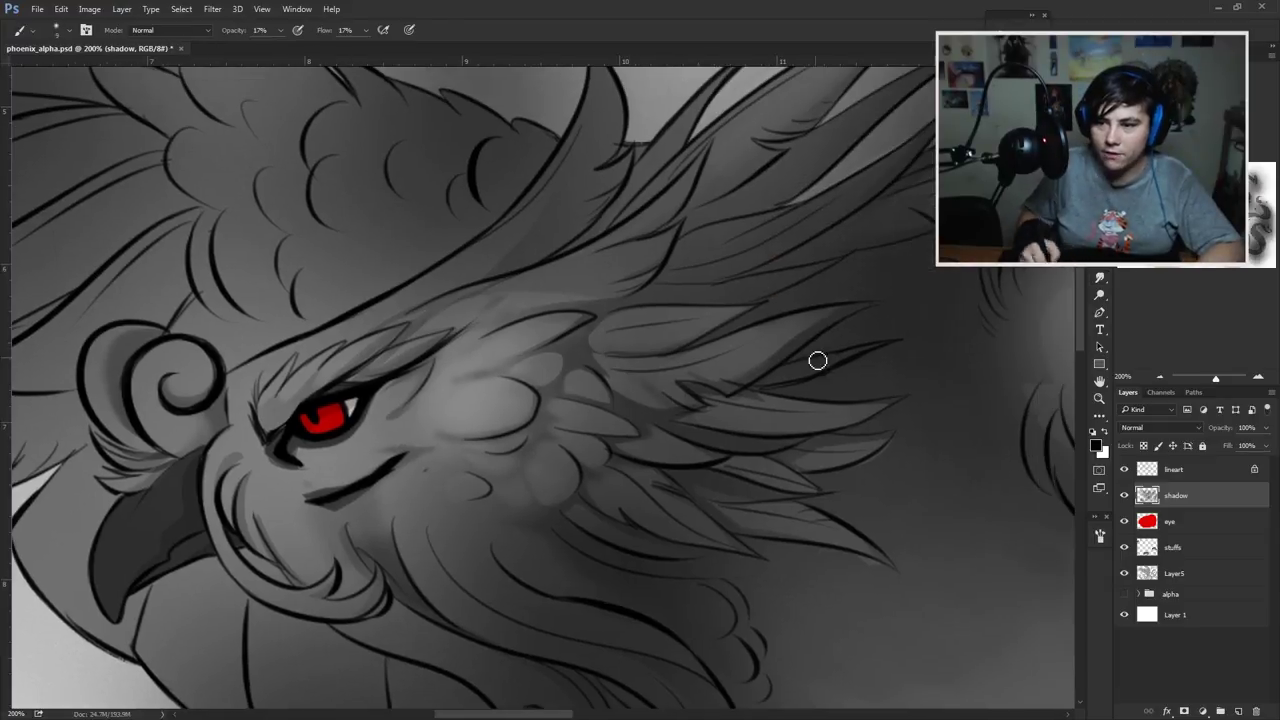
{"action": "left_click_drag", "start_coordinate": [817, 360], "coordinate": [680, 400]}
{"action": "key", "text": "l"}
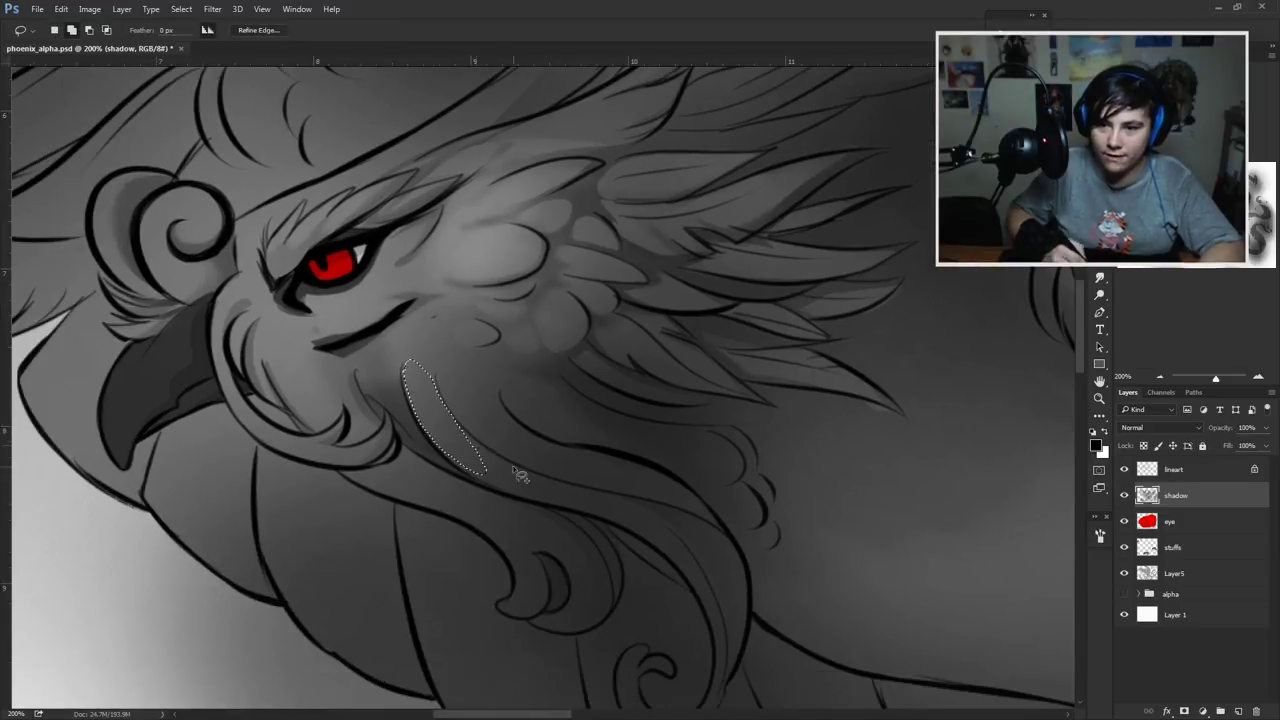
{"action": "mouse_move", "coordinate": [516, 470]}
{"action": "left_mouse_down"}
{"action": "mouse_move", "coordinate": [592, 520]}
{"action": "mouse_move", "coordinate": [474, 480]}
{"action": "mouse_move", "coordinate": [480, 454]}
{"action": "mouse_move", "coordinate": [590, 549]}
{"action": "mouse_move", "coordinate": [614, 595]}
{"action": "mouse_move", "coordinate": [618, 467]}
{"action": "mouse_move", "coordinate": [628, 575]}
{"action": "mouse_move", "coordinate": [612, 584]}
{"action": "mouse_move", "coordinate": [566, 535]}
{"action": "mouse_move", "coordinate": [532, 529]}
{"action": "mouse_move", "coordinate": [680, 629]}
{"action": "mouse_move", "coordinate": [678, 532]}
{"action": "mouse_move", "coordinate": [661, 550]}
{"action": "mouse_move", "coordinate": [607, 539]}
{"action": "mouse_move", "coordinate": [678, 560]}
{"action": "mouse_move", "coordinate": [543, 512]}
{"action": "mouse_move", "coordinate": [529, 412]}
{"action": "mouse_move", "coordinate": [461, 332]}
{"action": "left_mouse_up"}
{"action": "mouse_move", "coordinate": [528, 494]}
{"action": "left_mouse_down"}
{"action": "mouse_move", "coordinate": [575, 592]}
{"action": "mouse_move", "coordinate": [620, 512]}
{"action": "mouse_move", "coordinate": [530, 495]}
{"action": "left_mouse_up"}
{"action": "mouse_move", "coordinate": [430, 400]}
{"action": "left_mouse_down"}
{"action": "mouse_move", "coordinate": [534, 443]}
{"action": "mouse_move", "coordinate": [547, 511]}
{"action": "mouse_move", "coordinate": [569, 517]}
{"action": "mouse_move", "coordinate": [600, 500]}
{"action": "mouse_move", "coordinate": [560, 440]}
{"action": "mouse_move", "coordinate": [525, 431]}
{"action": "left_mouse_up"}
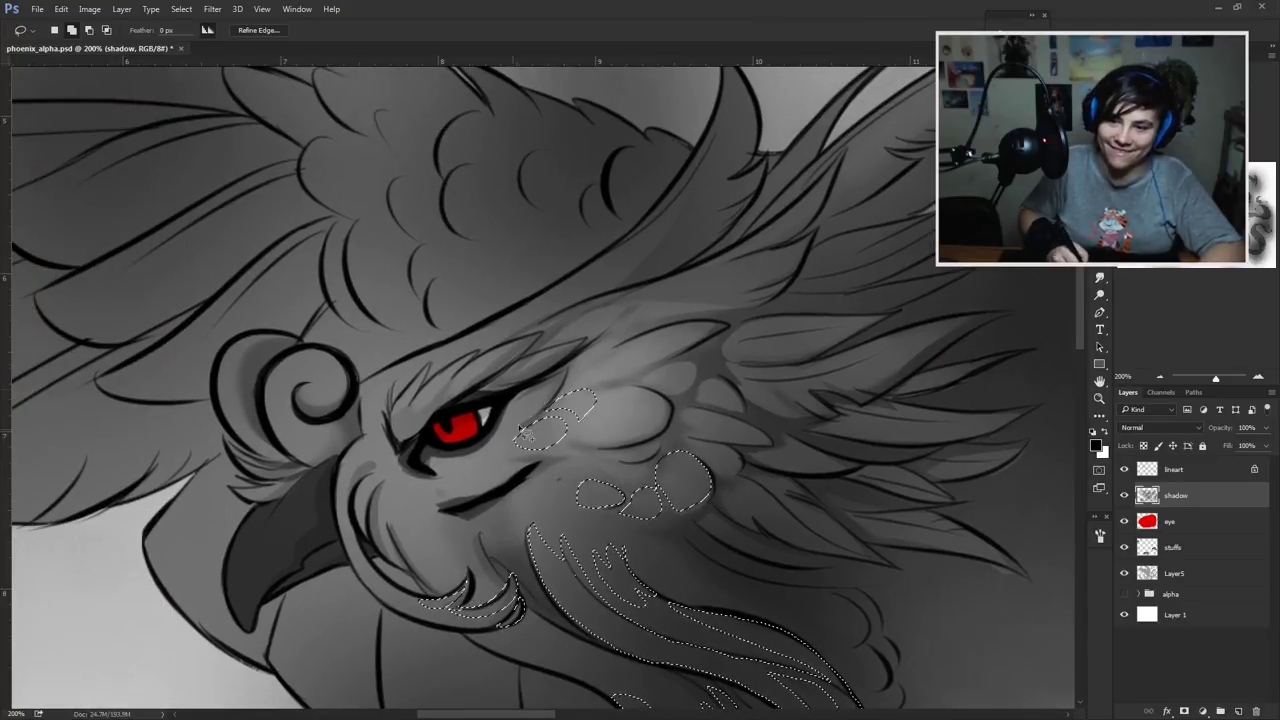
{"action": "scroll", "coordinate": [526, 431], "scroll_direction": "down", "scroll_amount": 4}
{"action": "key", "text": "b"}
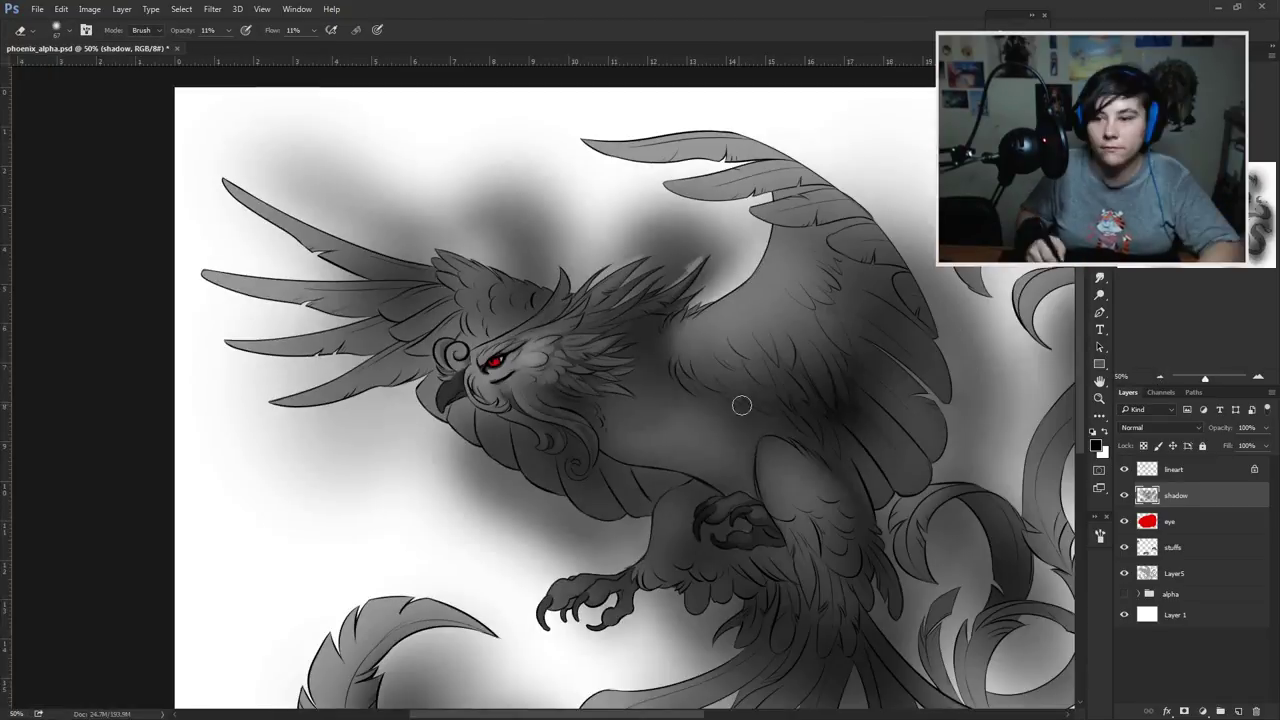
Step: Lighten the phoenix's grey base fill on Layer5 to near white with a Hue/Saturation adjustment
{"action": "left_click_drag", "start_coordinate": [741, 405], "coordinate": [607, 411]}
{"action": "scroll", "coordinate": [590, 391], "scroll_direction": "down", "scroll_amount": 2}
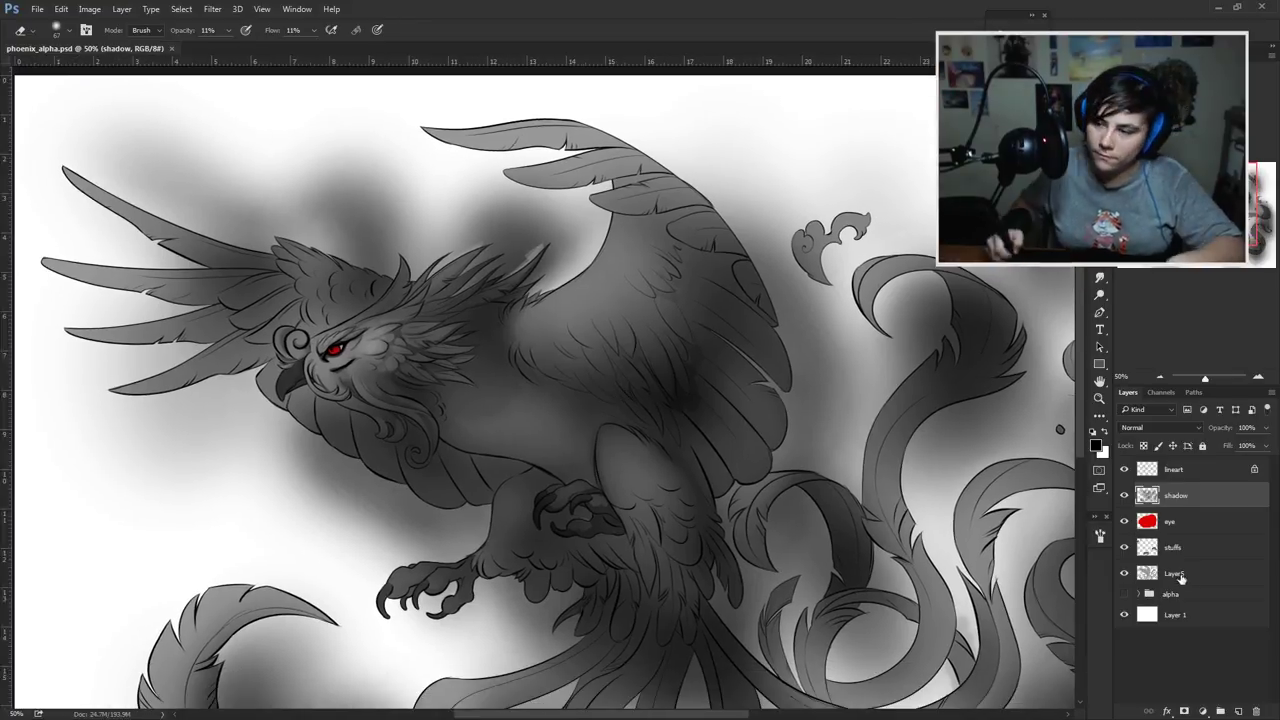
{"action": "key", "text": "ctrl+u"}
{"action": "key", "text": "Return"}
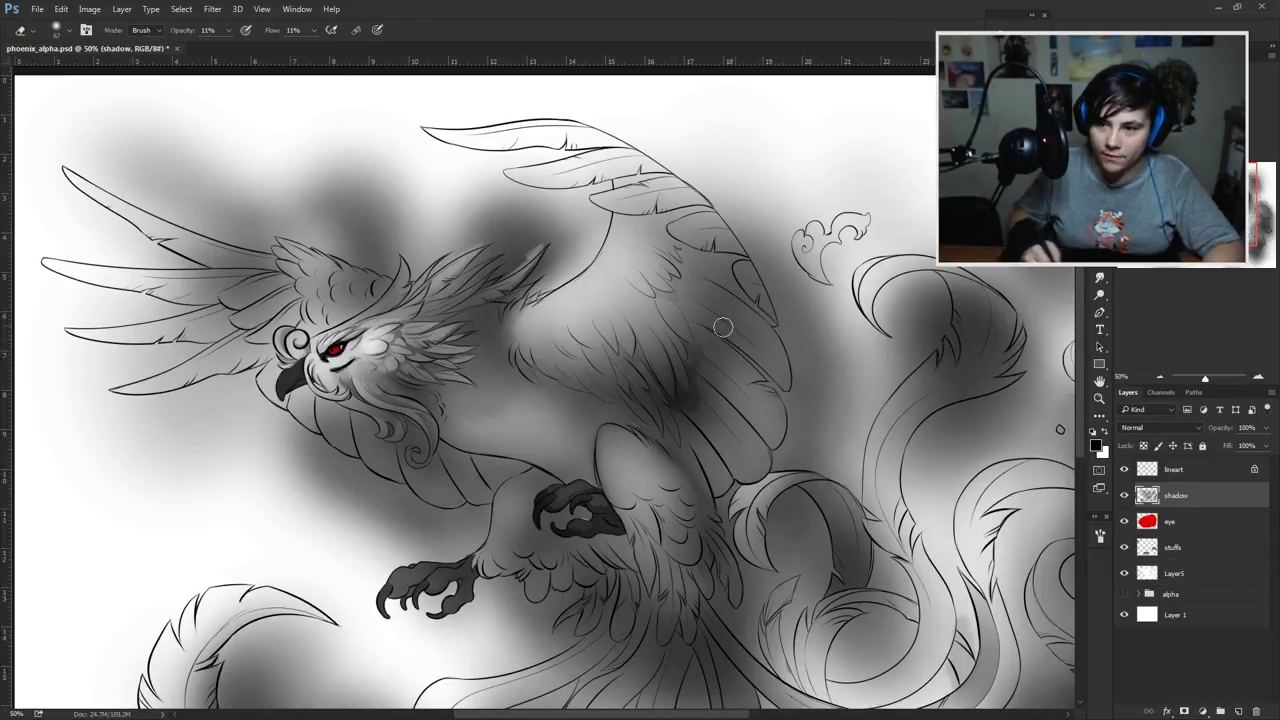
Step: Enlarge the soft eraser and lighten the shadow over the wing's shoulder and along its long flight feathers
{"action": "scroll", "coordinate": [748, 360], "scroll_direction": "up", "scroll_amount": 3}
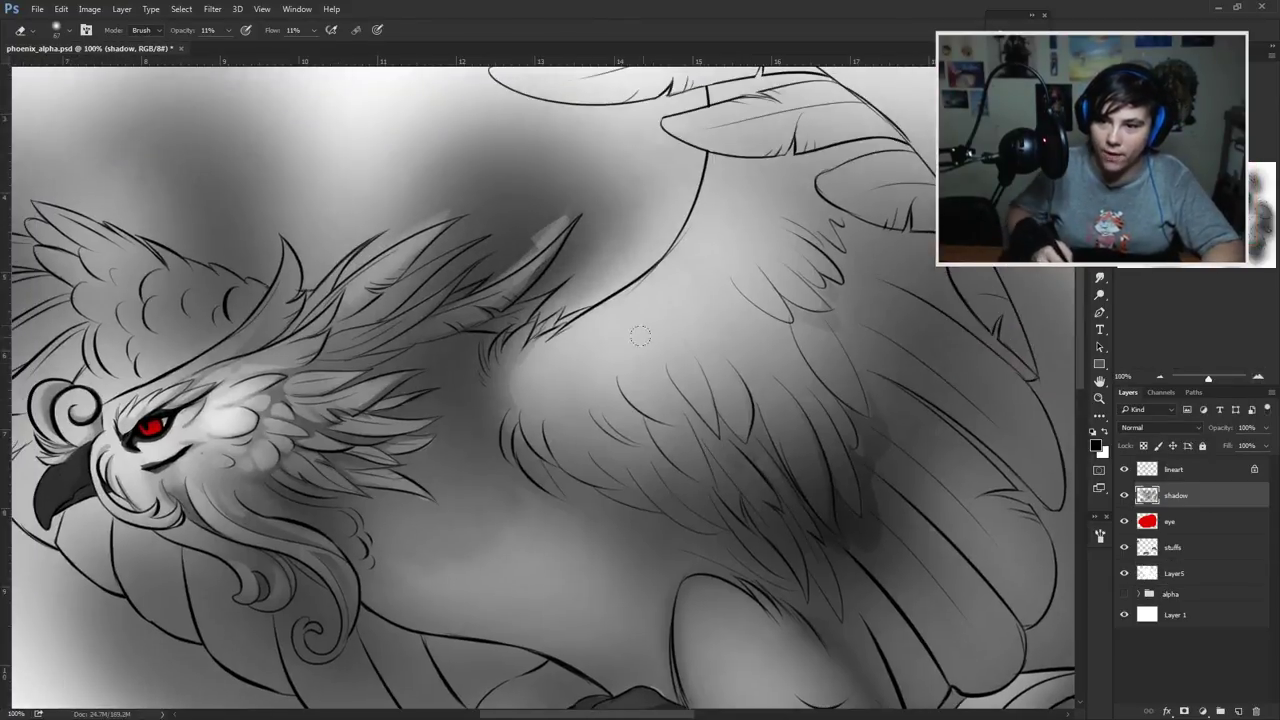
{"action": "right_click", "coordinate": [700, 305]}
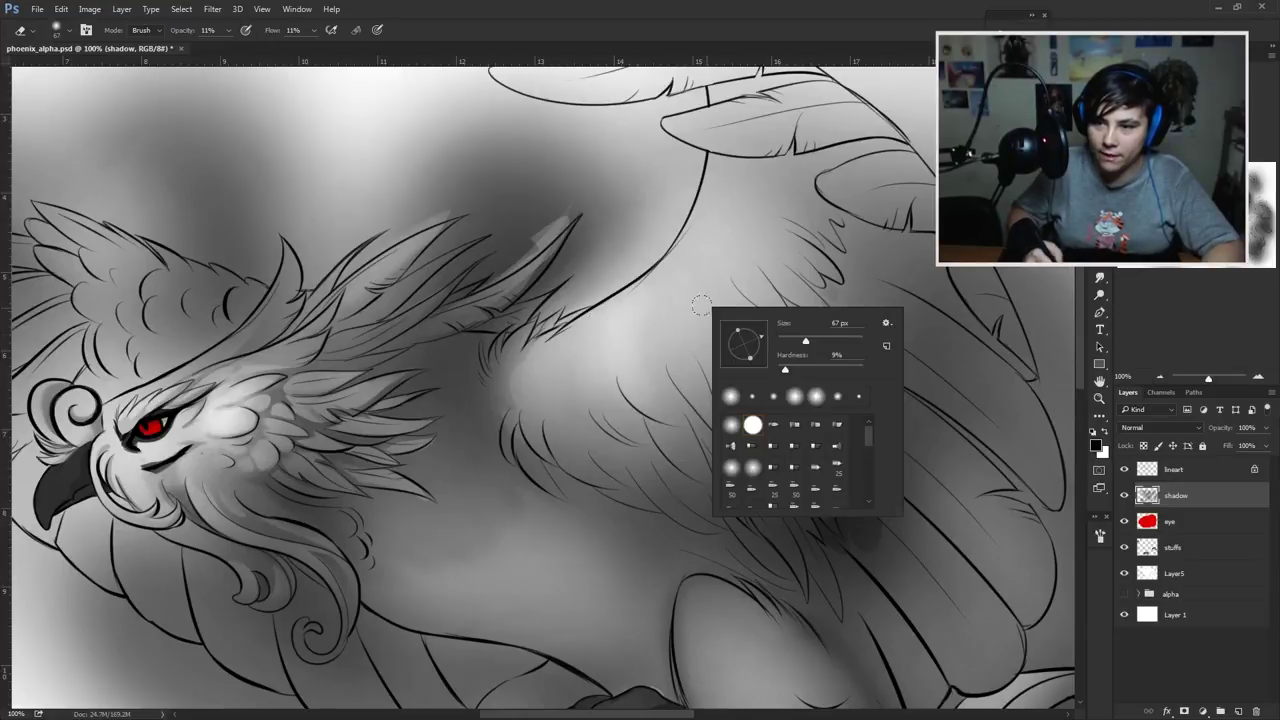
{"action": "key", "text": "Return"}
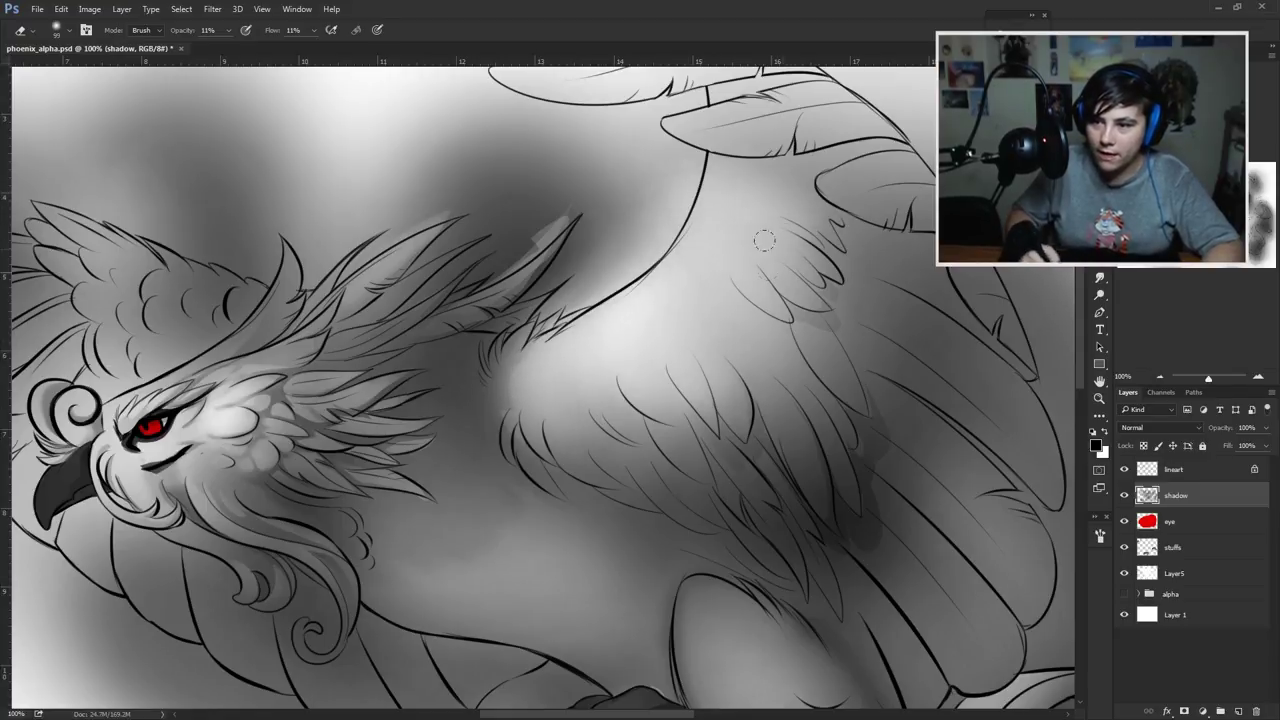
{"action": "left_click_drag", "start_coordinate": [818, 402], "coordinate": [788, 418]}
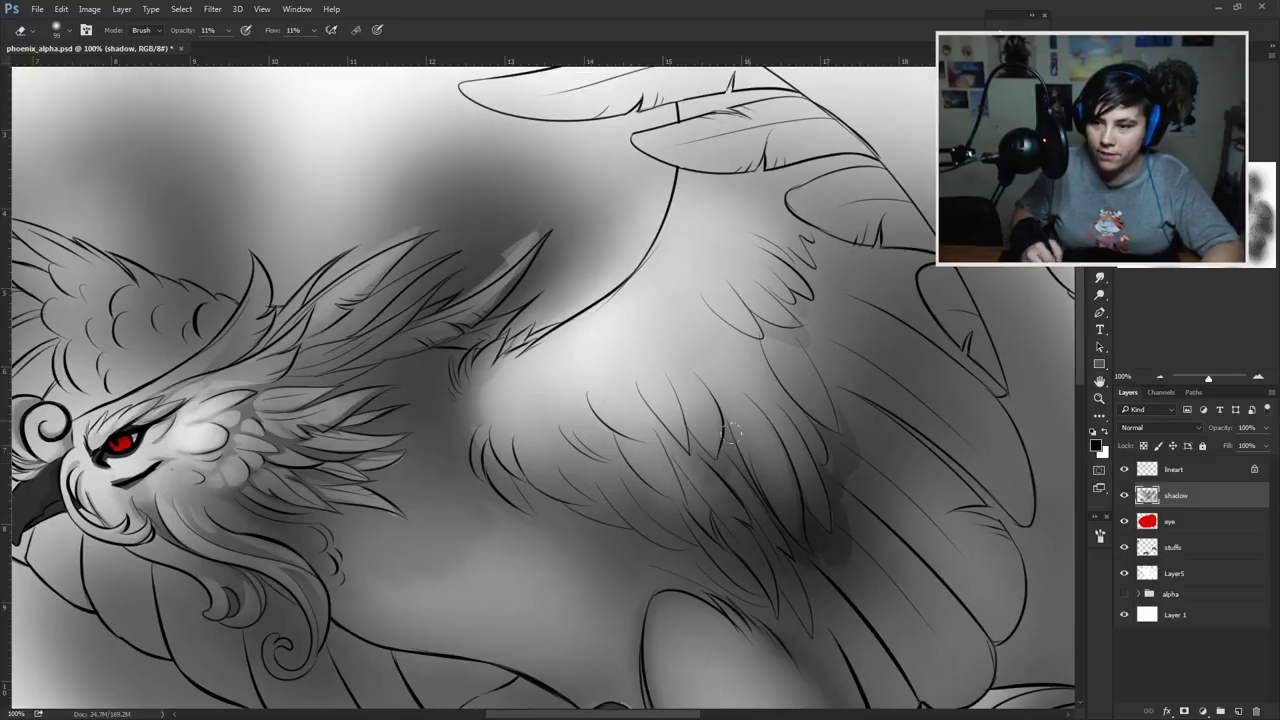
{"action": "left_click_drag", "start_coordinate": [913, 445], "coordinate": [748, 359]}
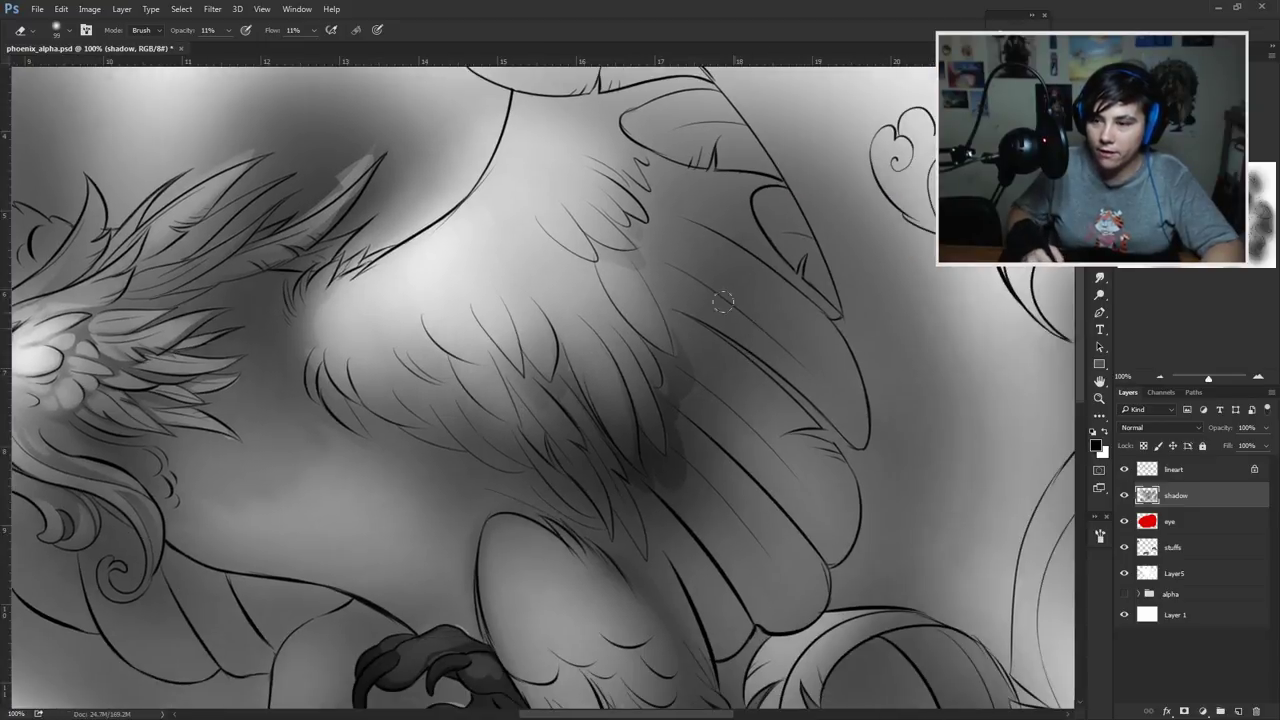
{"action": "left_click_drag", "start_coordinate": [672, 266], "coordinate": [852, 400]}
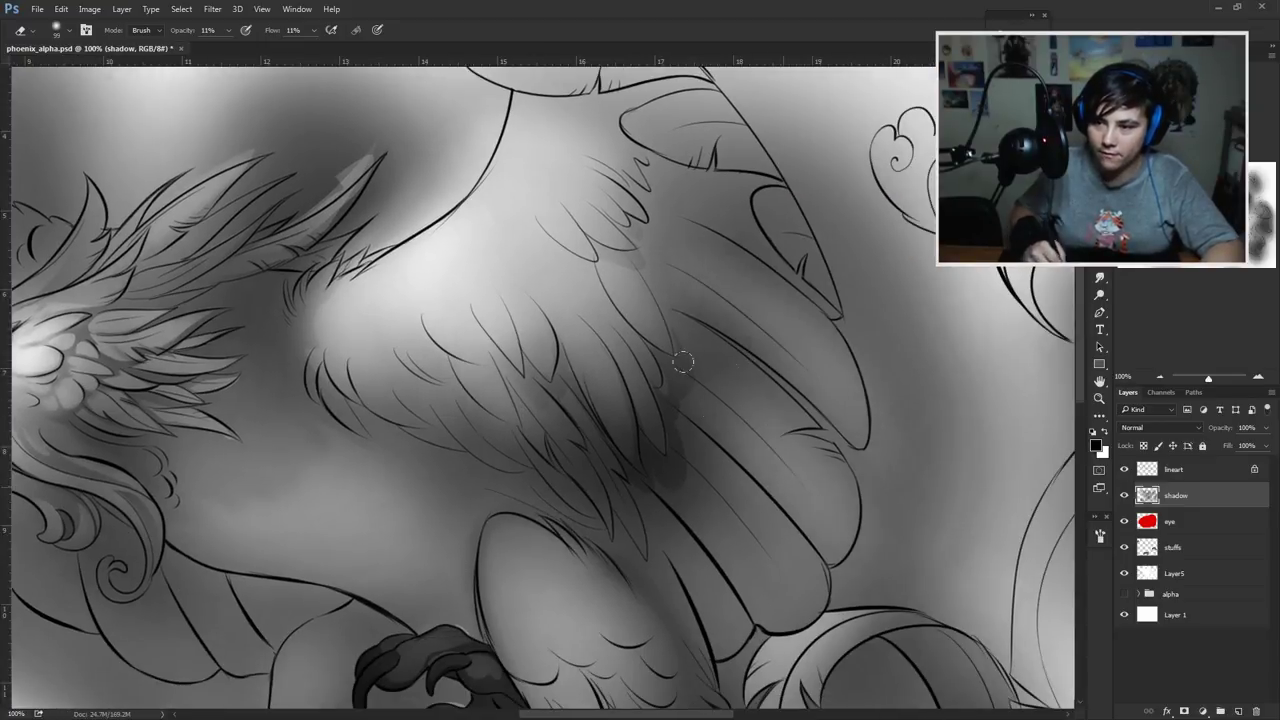
{"action": "left_click_drag", "start_coordinate": [670, 440], "coordinate": [900, 500]}
Step: Lasso parts of the head feathers, lighten the shadow inside with the eraser and clear the selection
{"action": "key", "text": "ctrl+plus"}
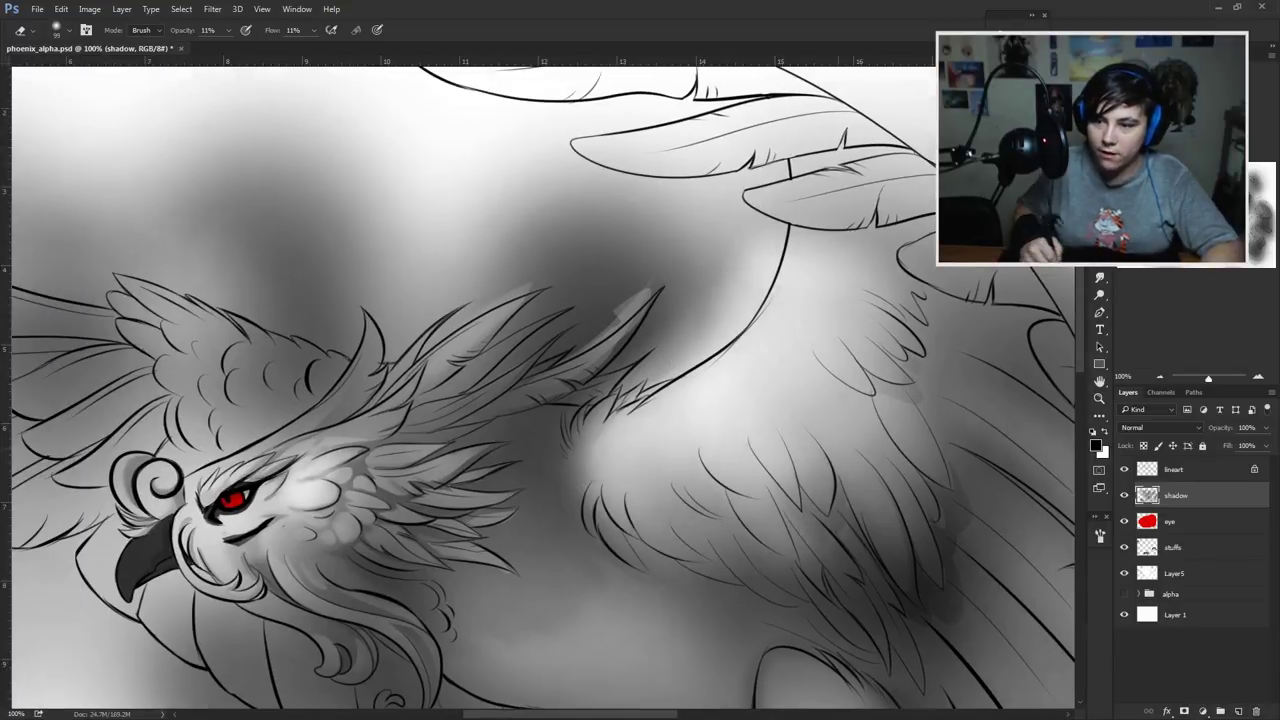
{"action": "key", "text": "ctrl+plus"}
{"action": "left_click_drag", "start_coordinate": [697, 328], "coordinate": [711, 283]}
{"action": "key", "text": "l"}
{"action": "left_click_drag", "start_coordinate": [546, 418], "coordinate": [668, 410]}
{"action": "mouse_move", "coordinate": [636, 293]}
{"action": "left_mouse_down"}
{"action": "mouse_move", "coordinate": [600, 290]}
{"action": "mouse_move", "coordinate": [470, 420]}
{"action": "mouse_move", "coordinate": [340, 495]}
{"action": "mouse_move", "coordinate": [540, 400]}
{"action": "left_mouse_up"}
{"action": "key", "text": "e"}
{"action": "key", "text": "ctrl+d"}
{"action": "mouse_move", "coordinate": [596, 330]}
{"action": "left_mouse_down"}
{"action": "mouse_move", "coordinate": [678, 324]}
{"action": "mouse_move", "coordinate": [682, 379]}
{"action": "mouse_move", "coordinate": [811, 339]}
{"action": "left_mouse_up"}
Step: Lasso further areas of the phoenix's face and erase the shadow inside them to brighten the highlights
{"action": "key", "text": "r"}
{"action": "right_click", "coordinate": [612, 382]}
{"action": "right_click", "coordinate": [678, 323]}
{"action": "key", "text": "Escape"}
{"action": "key", "text": "l"}
{"action": "mouse_move", "coordinate": [690, 285]}
{"action": "left_mouse_down"}
{"action": "mouse_move", "coordinate": [495, 418]}
{"action": "mouse_move", "coordinate": [577, 420]}
{"action": "mouse_move", "coordinate": [626, 470]}
{"action": "mouse_move", "coordinate": [680, 410]}
{"action": "left_mouse_up"}
{"action": "mouse_move", "coordinate": [560, 325]}
{"action": "left_mouse_down"}
{"action": "mouse_move", "coordinate": [545, 340]}
{"action": "mouse_move", "coordinate": [634, 351]}
{"action": "mouse_move", "coordinate": [560, 340]}
{"action": "left_mouse_up"}
{"action": "key", "text": "e"}
{"action": "mouse_move", "coordinate": [610, 386]}
{"action": "left_mouse_down"}
{"action": "mouse_move", "coordinate": [556, 330]}
{"action": "mouse_move", "coordinate": [586, 220]}
{"action": "left_mouse_up"}
Step: Lasso the area around the dark crease below the eye, brush shadow into it and clear the selection
{"action": "key", "text": "l"}
{"action": "mouse_move", "coordinate": [628, 398]}
{"action": "left_mouse_down"}
{"action": "mouse_move", "coordinate": [595, 325]}
{"action": "mouse_move", "coordinate": [470, 390]}
{"action": "left_mouse_up"}
{"action": "key", "text": "b"}
{"action": "right_click", "coordinate": [666, 465]}
{"action": "left_click_drag", "start_coordinate": [666, 465], "coordinate": [634, 487]}
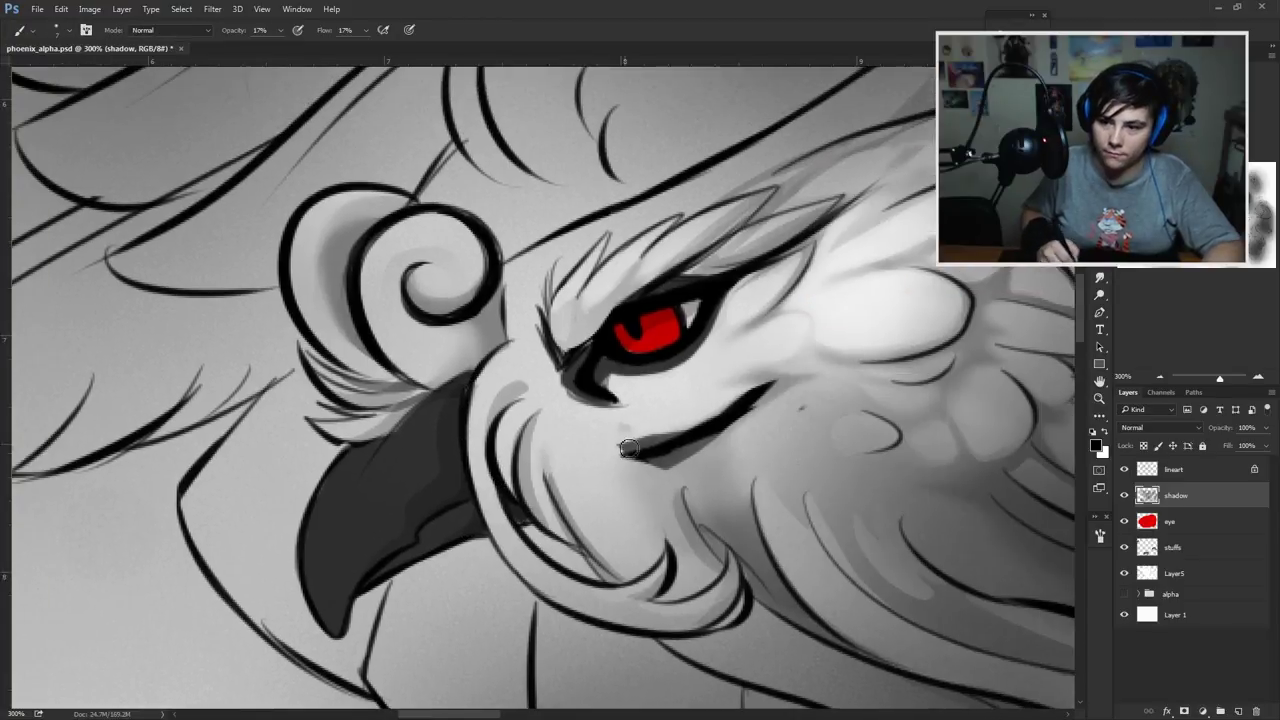
{"action": "mouse_move", "coordinate": [700, 380]}
{"action": "left_mouse_down"}
{"action": "mouse_move", "coordinate": [657, 408]}
{"action": "mouse_move", "coordinate": [780, 395]}
{"action": "mouse_move", "coordinate": [740, 355]}
{"action": "mouse_move", "coordinate": [760, 372]}
{"action": "mouse_move", "coordinate": [810, 372]}
{"action": "left_mouse_up"}
{"action": "key", "text": "ctrl+d"}
Step: Smudge away the stray light edges at the tips of the lower cheek feathers at 40% strength
{"action": "left_click", "coordinate": [1100, 277]}
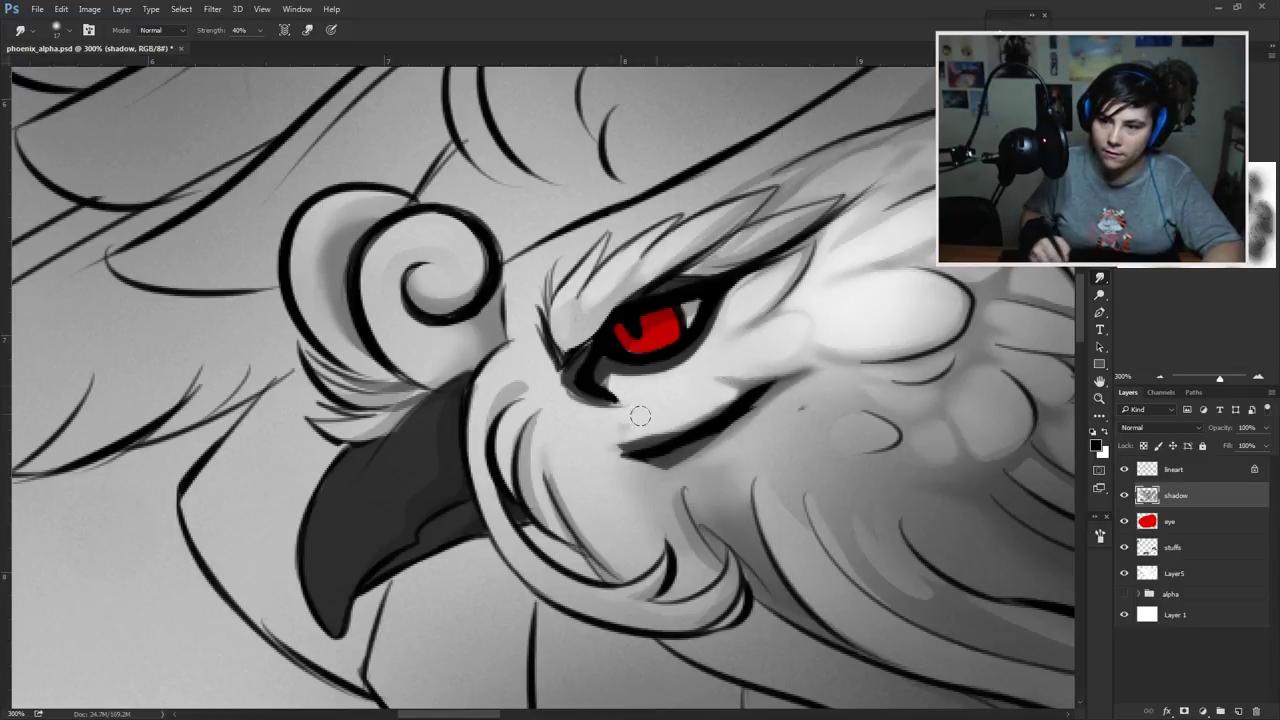
{"action": "mouse_move", "coordinate": [866, 343]}
{"action": "left_mouse_down"}
{"action": "mouse_move", "coordinate": [769, 429]}
{"action": "mouse_move", "coordinate": [666, 414]}
{"action": "mouse_move", "coordinate": [654, 457]}
{"action": "mouse_move", "coordinate": [708, 478]}
{"action": "mouse_move", "coordinate": [651, 366]}
{"action": "mouse_move", "coordinate": [626, 431]}
{"action": "mouse_move", "coordinate": [600, 440]}
{"action": "left_mouse_up"}
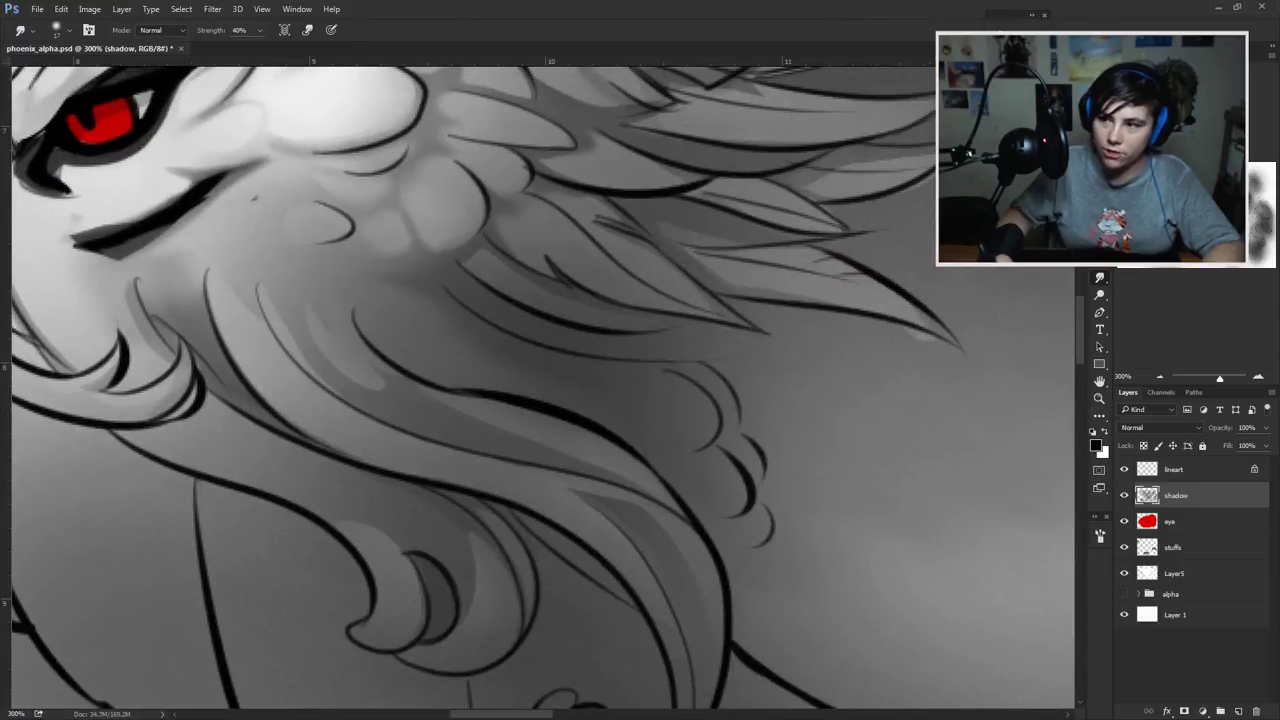
{"action": "key", "text": "l"}
{"action": "left_click_drag", "start_coordinate": [1022, 205], "coordinate": [905, 283]}
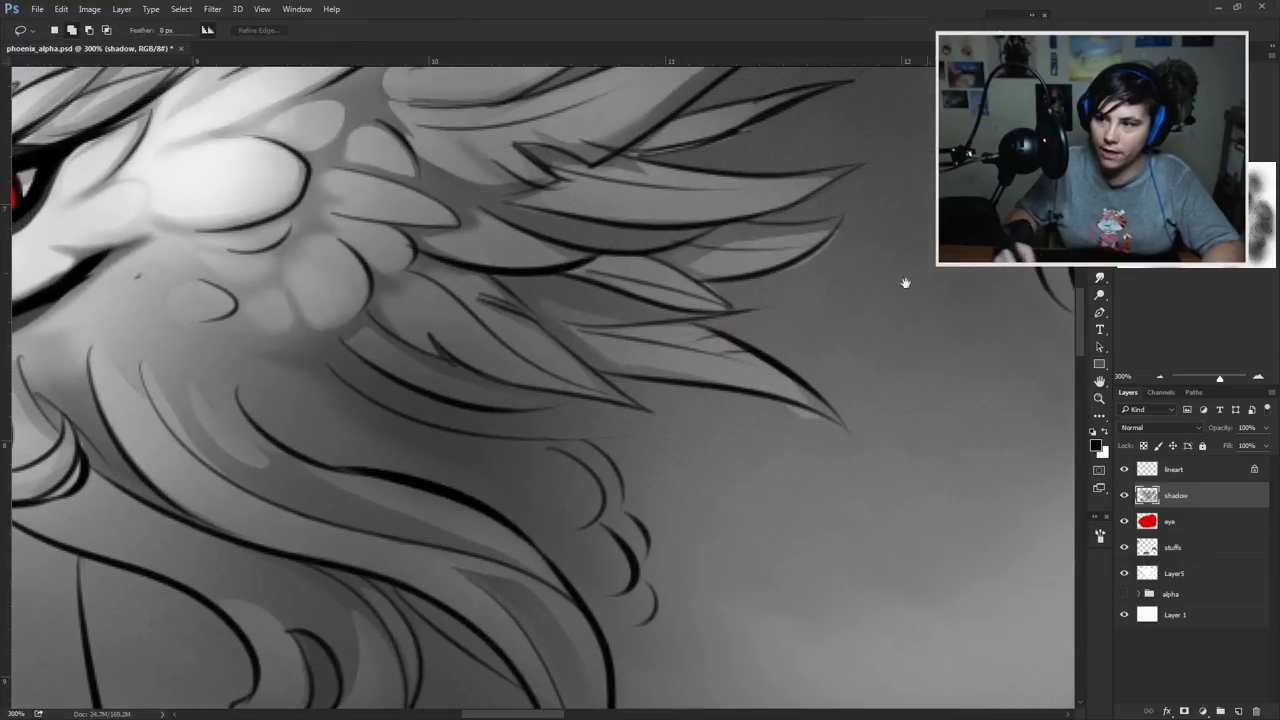
{"action": "left_click", "coordinate": [1101, 279]}
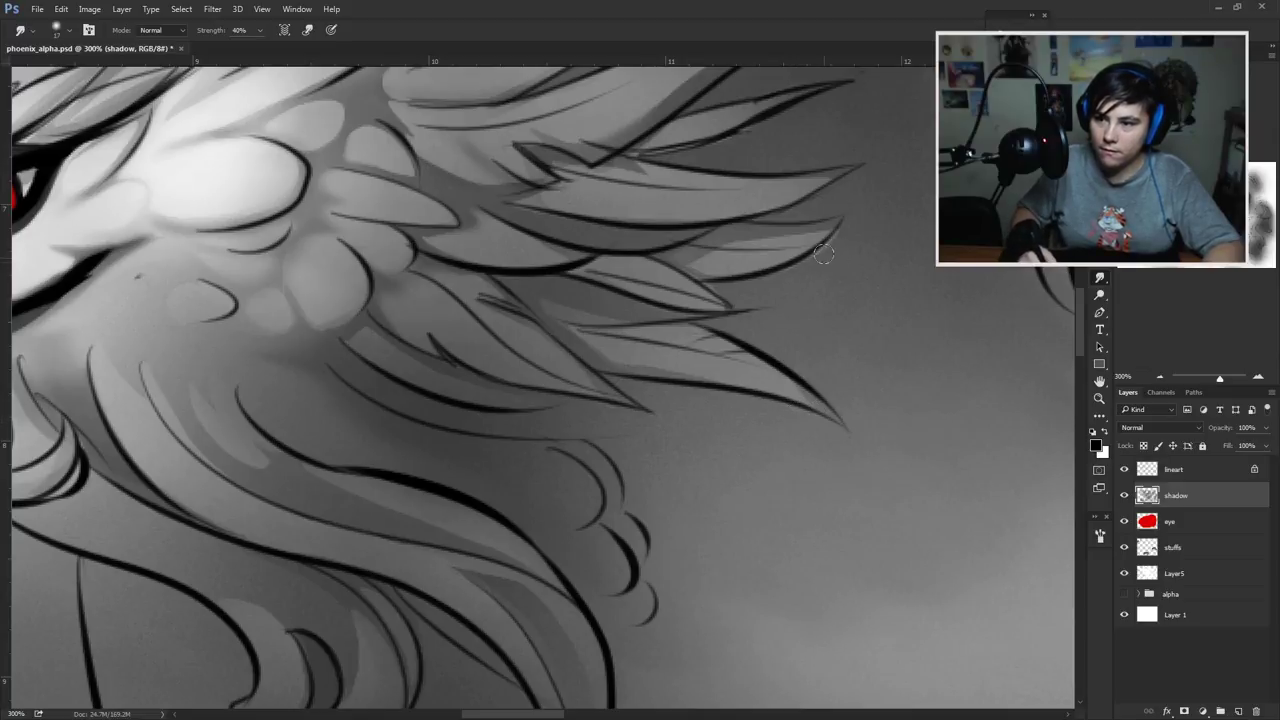
{"action": "mouse_move", "coordinate": [815, 245]}
{"action": "left_mouse_down"}
{"action": "mouse_move", "coordinate": [814, 306]}
{"action": "mouse_move", "coordinate": [781, 300]}
{"action": "mouse_move", "coordinate": [694, 329]}
{"action": "left_mouse_up"}
Step: Enlarge the Smudge brush and blend the shadow edge between the neck and the wing's shoulder
{"action": "right_click", "coordinate": [705, 306]}
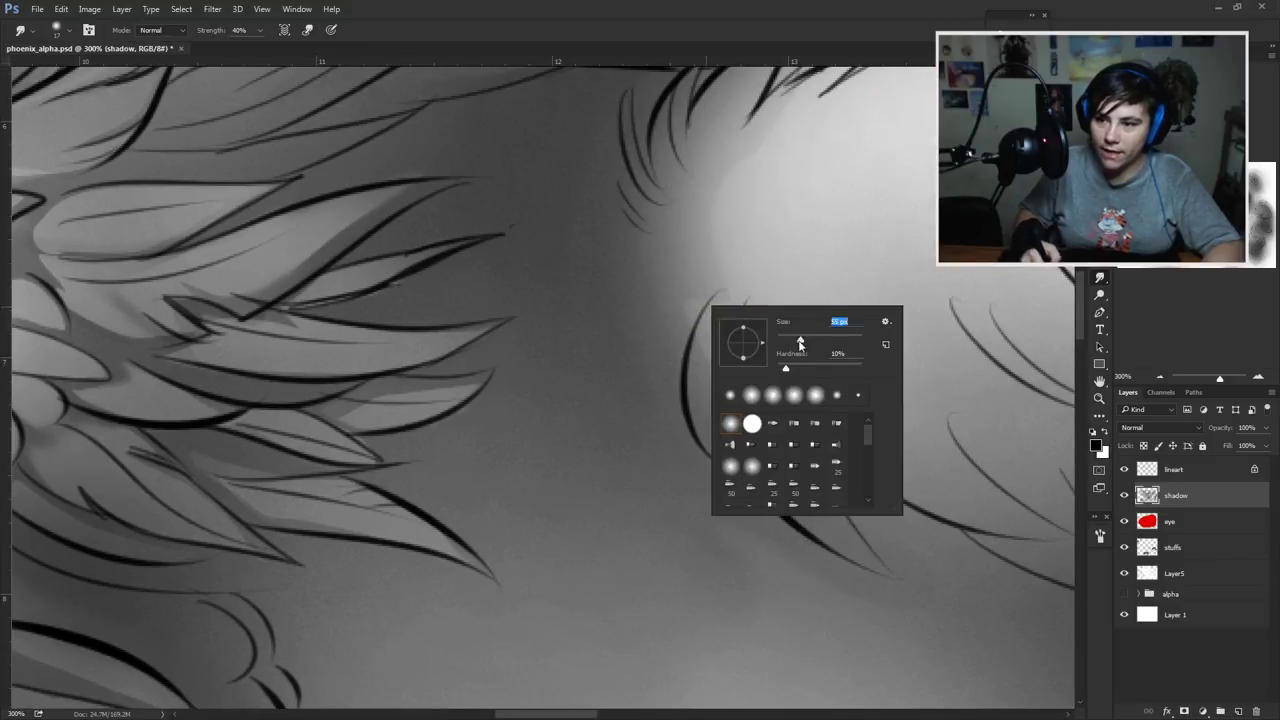
{"action": "key", "text": "Escape"}
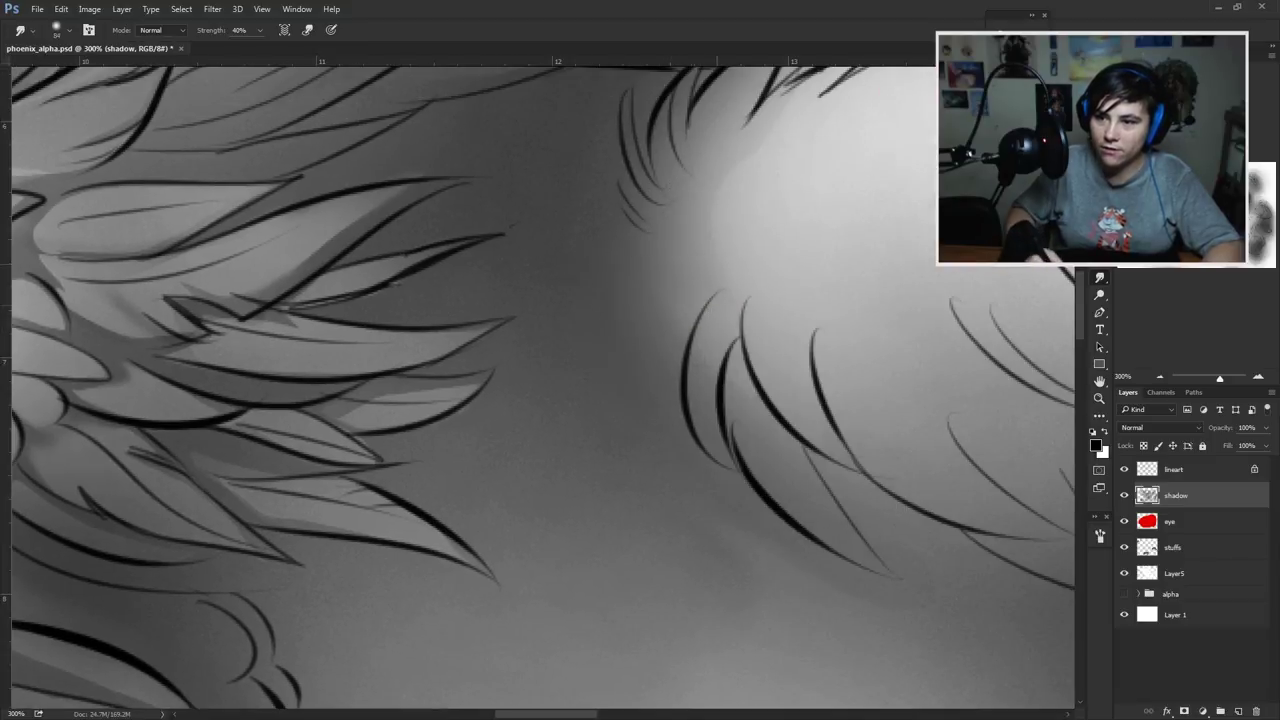
{"action": "mouse_move", "coordinate": [803, 223]}
{"action": "left_mouse_down"}
{"action": "mouse_move", "coordinate": [784, 300]}
{"action": "mouse_move", "coordinate": [945, 370]}
{"action": "left_mouse_up"}
{"action": "left_click_drag", "start_coordinate": [654, 380], "coordinate": [697, 343]}
Step: Set the Smudge brush to 24 px and soften the shadow edges between the pointed cheek feathers
{"action": "right_click", "coordinate": [687, 236]}
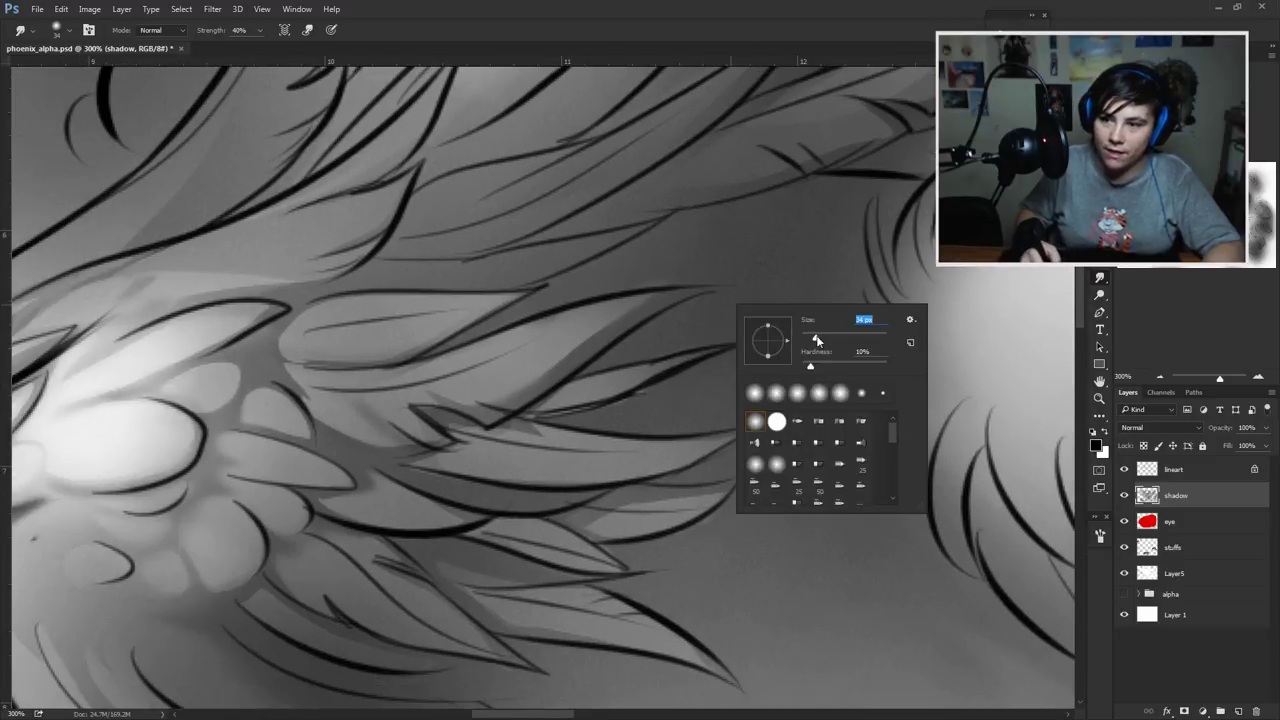
{"action": "key", "text": "Escape"}
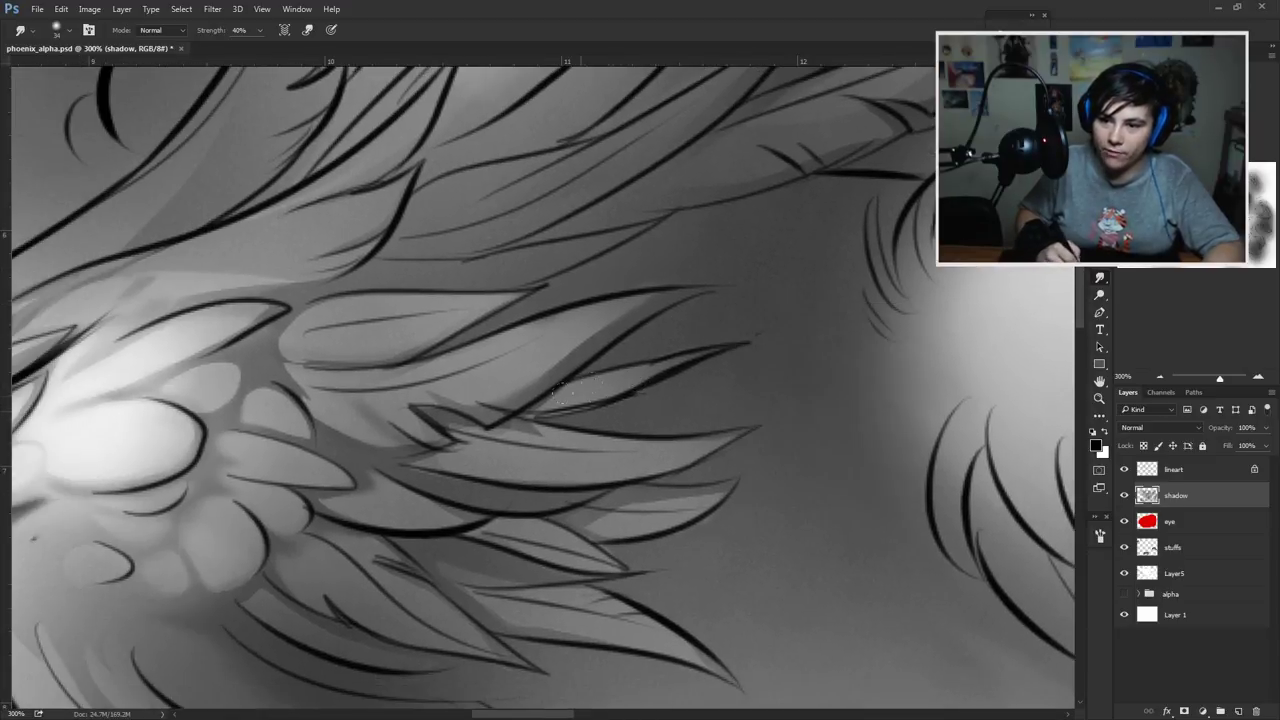
{"action": "left_click_drag", "start_coordinate": [561, 391], "coordinate": [501, 321]}
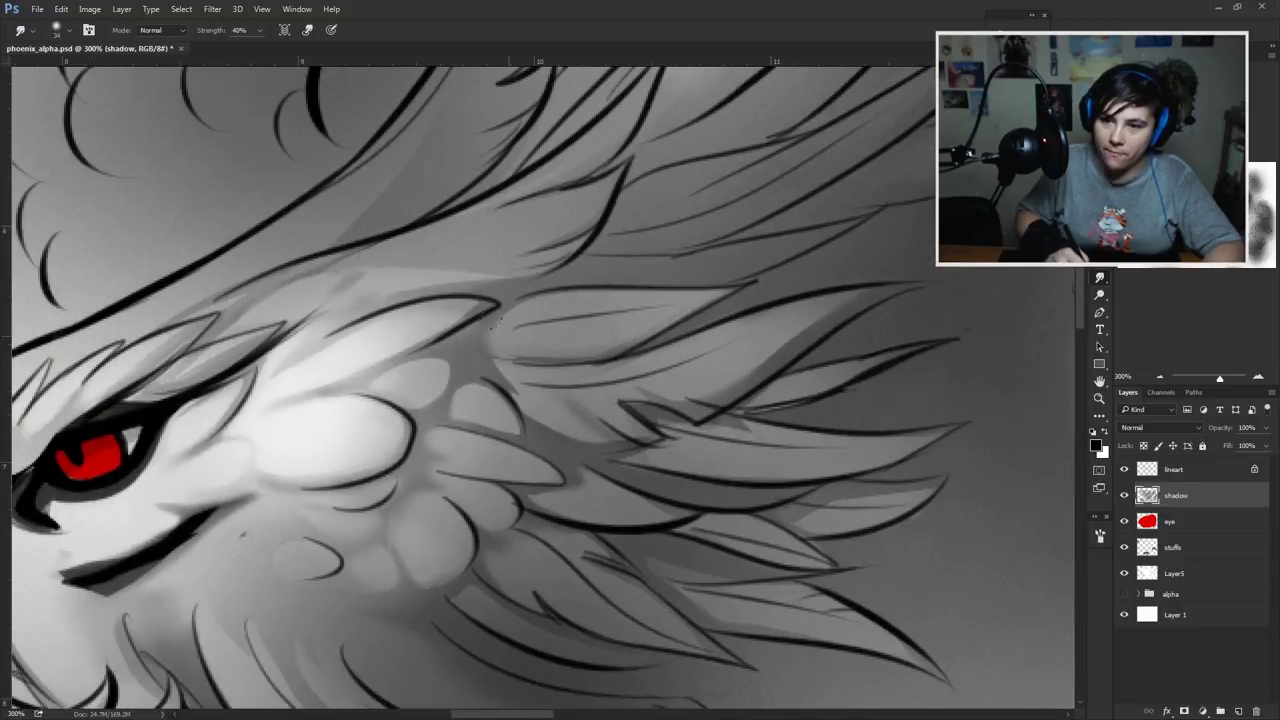
Step: Reduce the Smudge brush to 18 px and blend the shadow around the base of the upper cheek feathers
{"action": "right_click", "coordinate": [586, 348]}
{"action": "key", "text": "Return"}
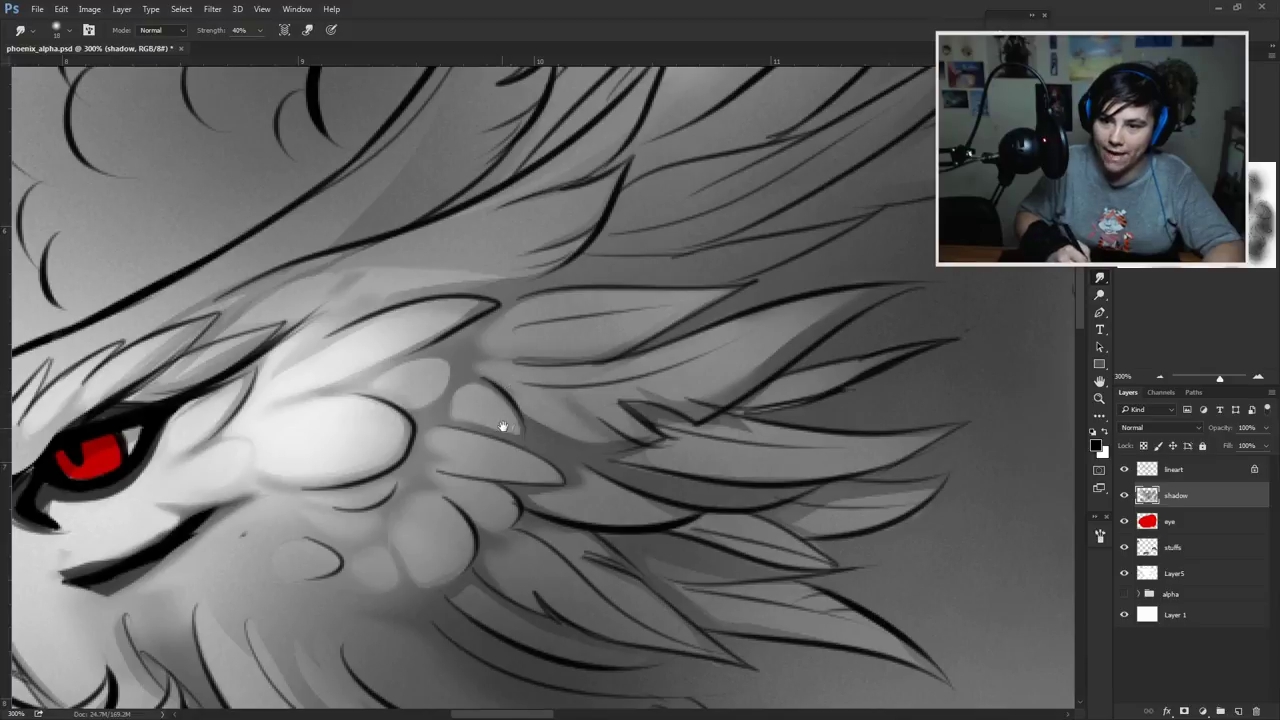
{"action": "left_click_drag", "start_coordinate": [503, 427], "coordinate": [559, 405]}
{"action": "left_click_drag", "start_coordinate": [778, 390], "coordinate": [694, 354]}
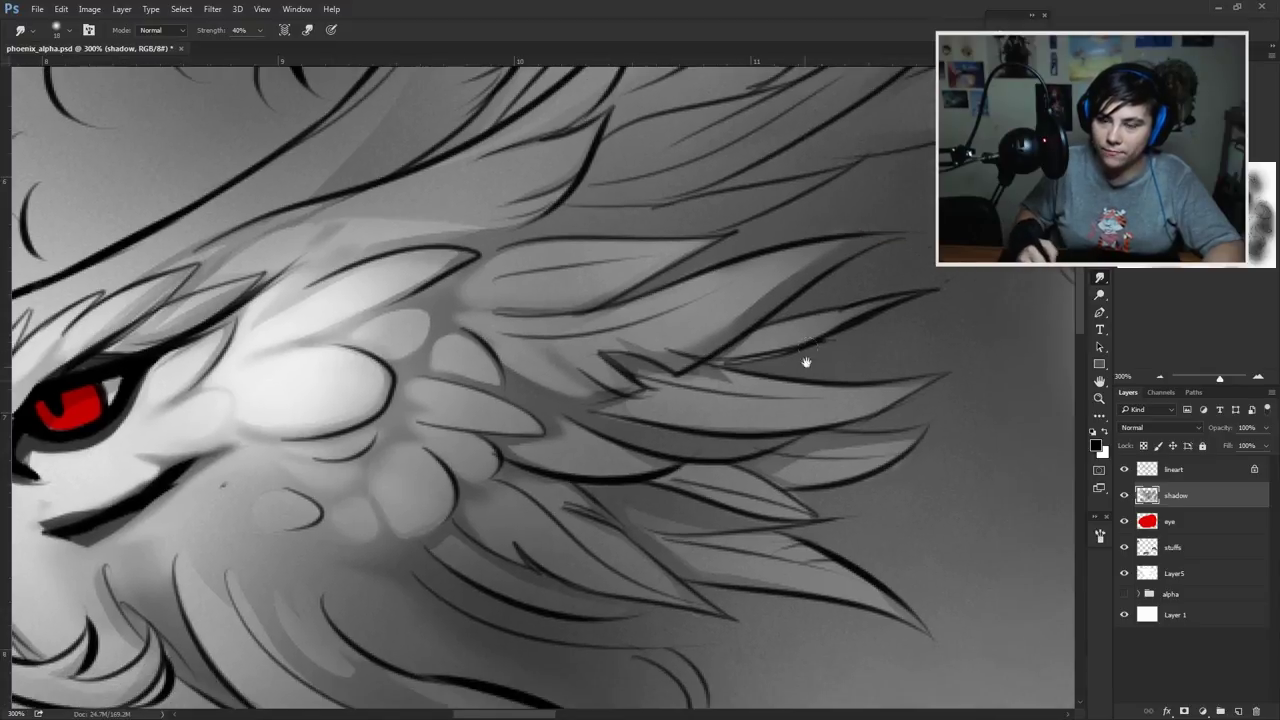
{"action": "left_click_drag", "start_coordinate": [806, 363], "coordinate": [817, 362]}
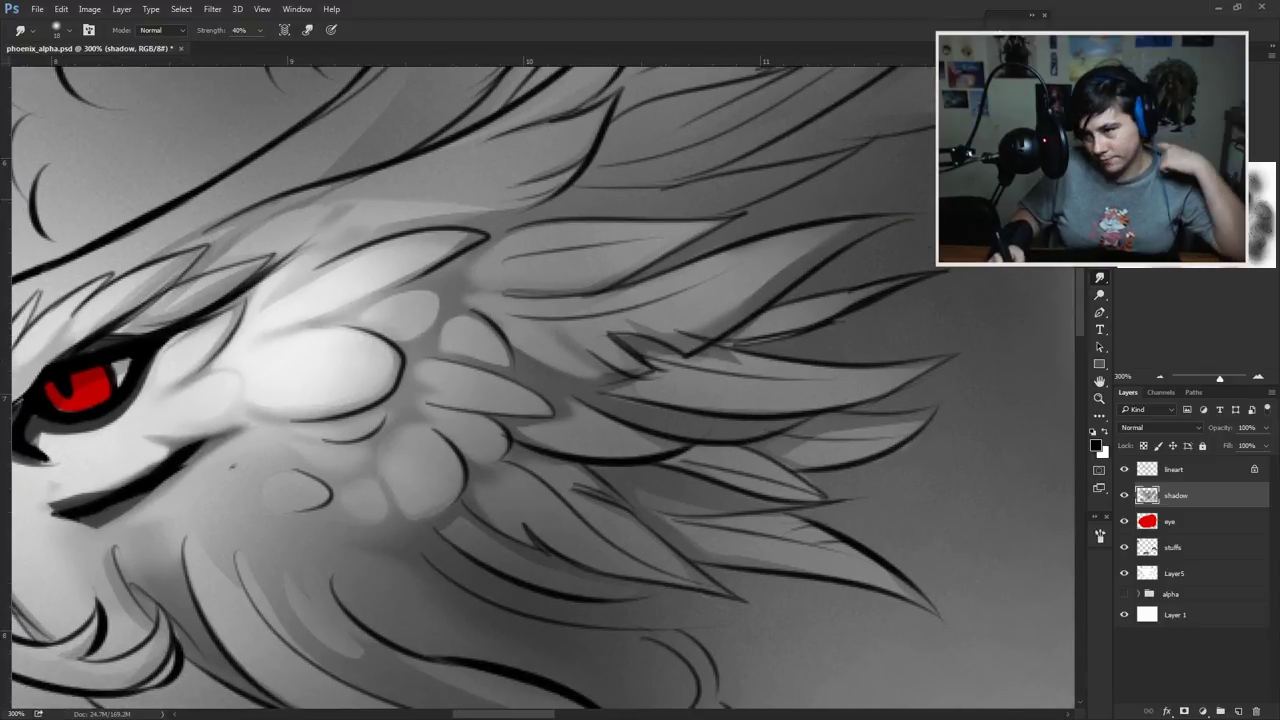
Step: Lasso the overlaps between the pointed cheek feathers, brush shadow inside them and clear the selection
{"action": "key", "text": "b"}
{"action": "mouse_move", "coordinate": [755, 290]}
{"action": "left_mouse_down"}
{"action": "mouse_move", "coordinate": [748, 333]}
{"action": "mouse_move", "coordinate": [775, 435]}
{"action": "mouse_move", "coordinate": [855, 380]}
{"action": "left_mouse_up"}
{"action": "left_click_drag", "start_coordinate": [971, 334], "coordinate": [850, 295]}
{"action": "key", "text": "l"}
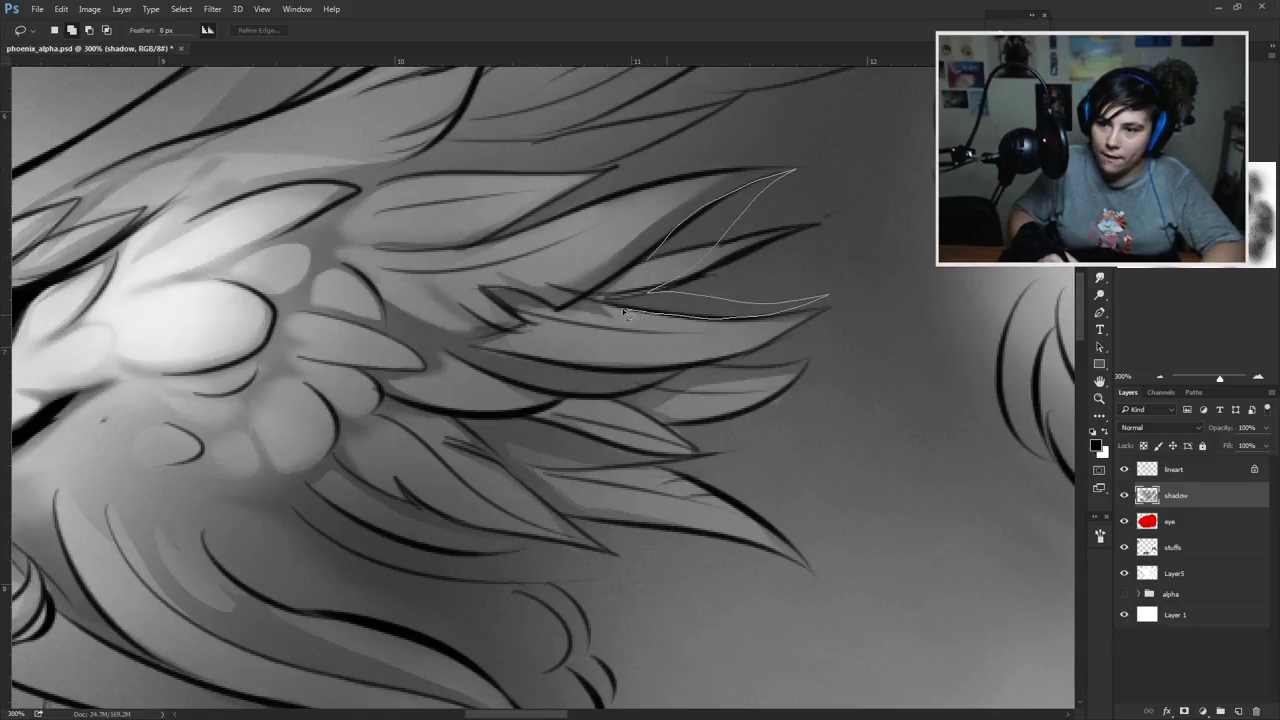
{"action": "left_click_drag", "start_coordinate": [590, 302], "coordinate": [580, 300]}
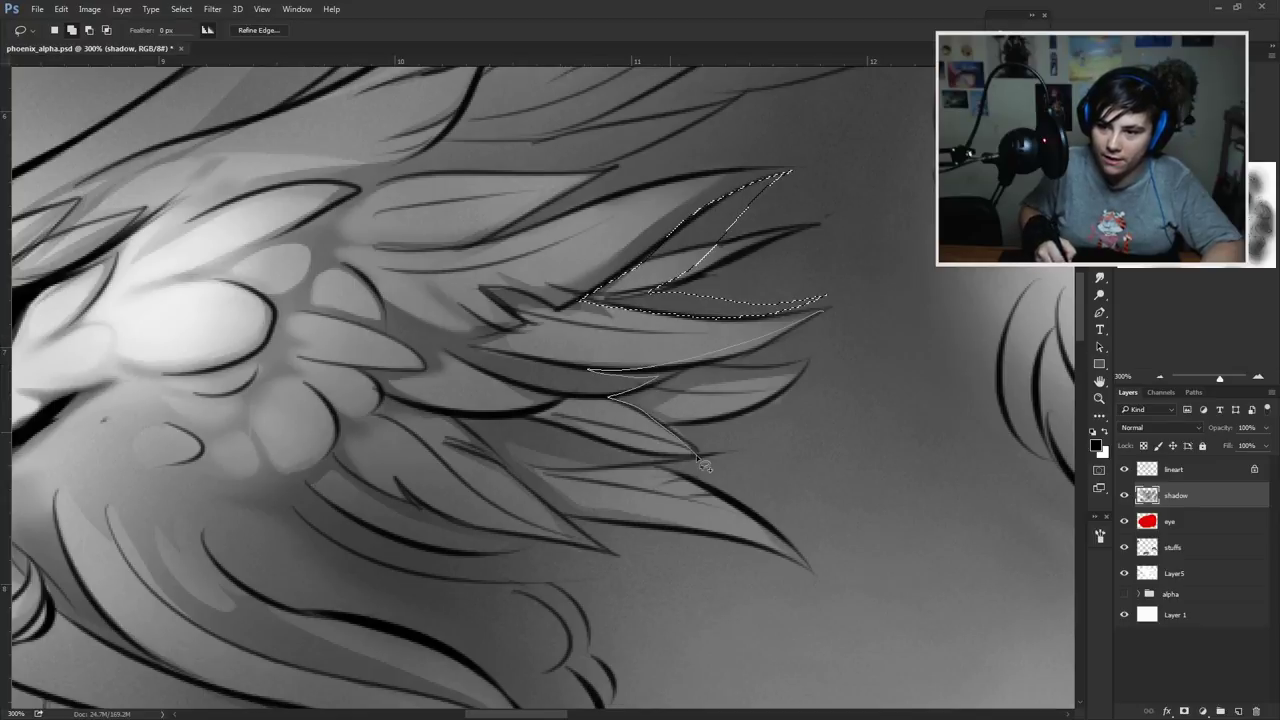
{"action": "left_click_drag", "start_coordinate": [806, 328], "coordinate": [822, 312]}
{"action": "key", "text": "b"}
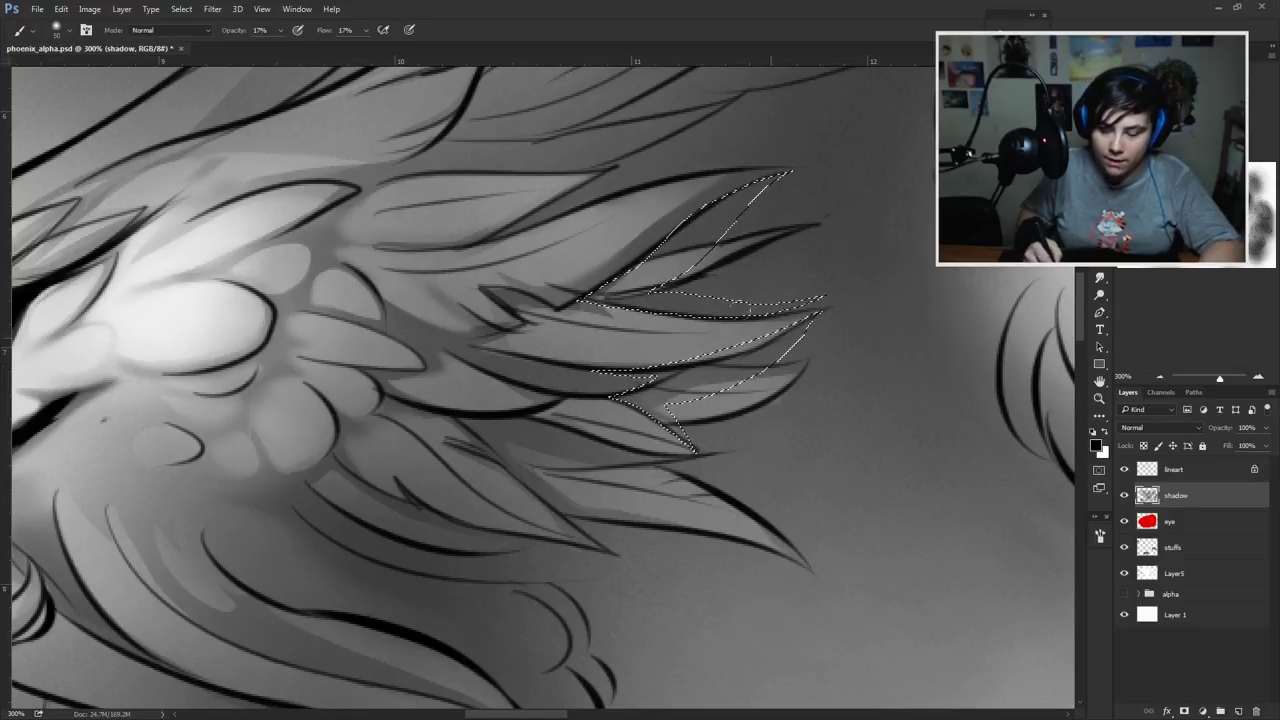
{"action": "mouse_move", "coordinate": [625, 348]}
{"action": "left_mouse_down"}
{"action": "mouse_move", "coordinate": [660, 420]}
{"action": "mouse_move", "coordinate": [640, 270]}
{"action": "mouse_move", "coordinate": [715, 305]}
{"action": "mouse_move", "coordinate": [760, 220]}
{"action": "left_mouse_up"}
{"action": "key", "text": "ctrl+d"}
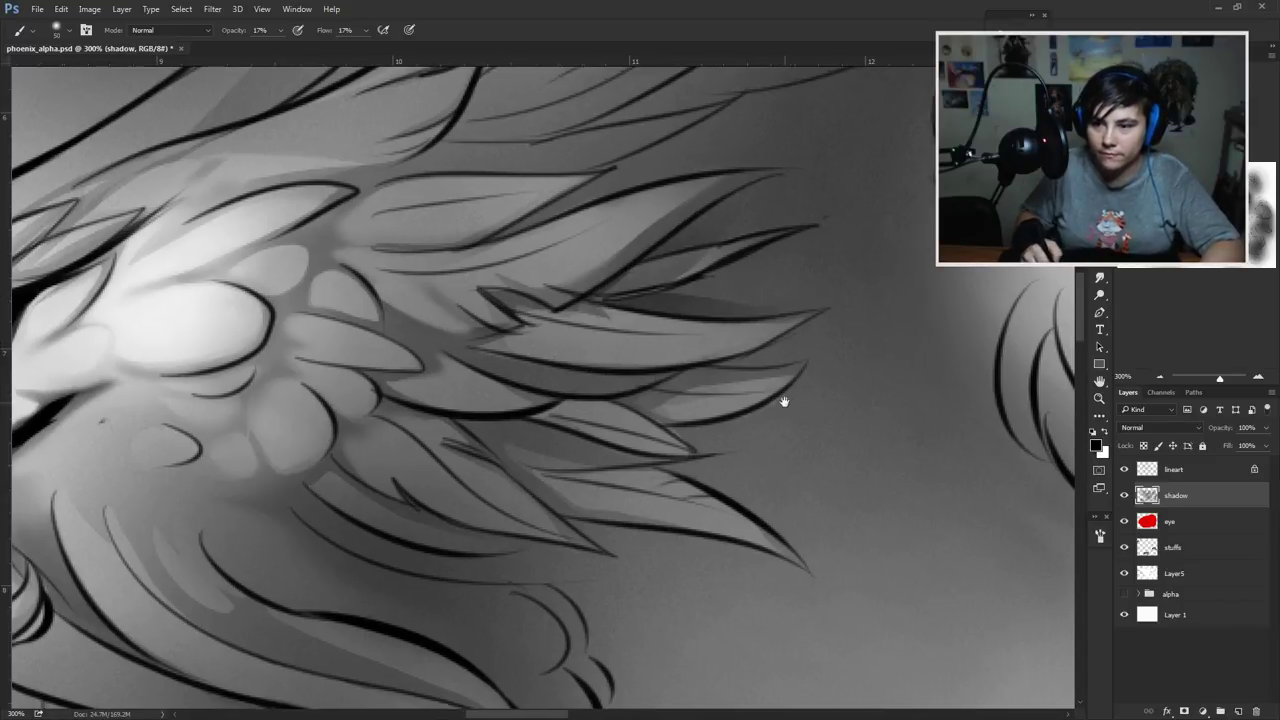
Step: Lasso scalloped shapes around the small curved neck feathers behind the beard, brush shadow into them and clear the selection
{"action": "left_click_drag", "start_coordinate": [634, 299], "coordinate": [771, 397]}
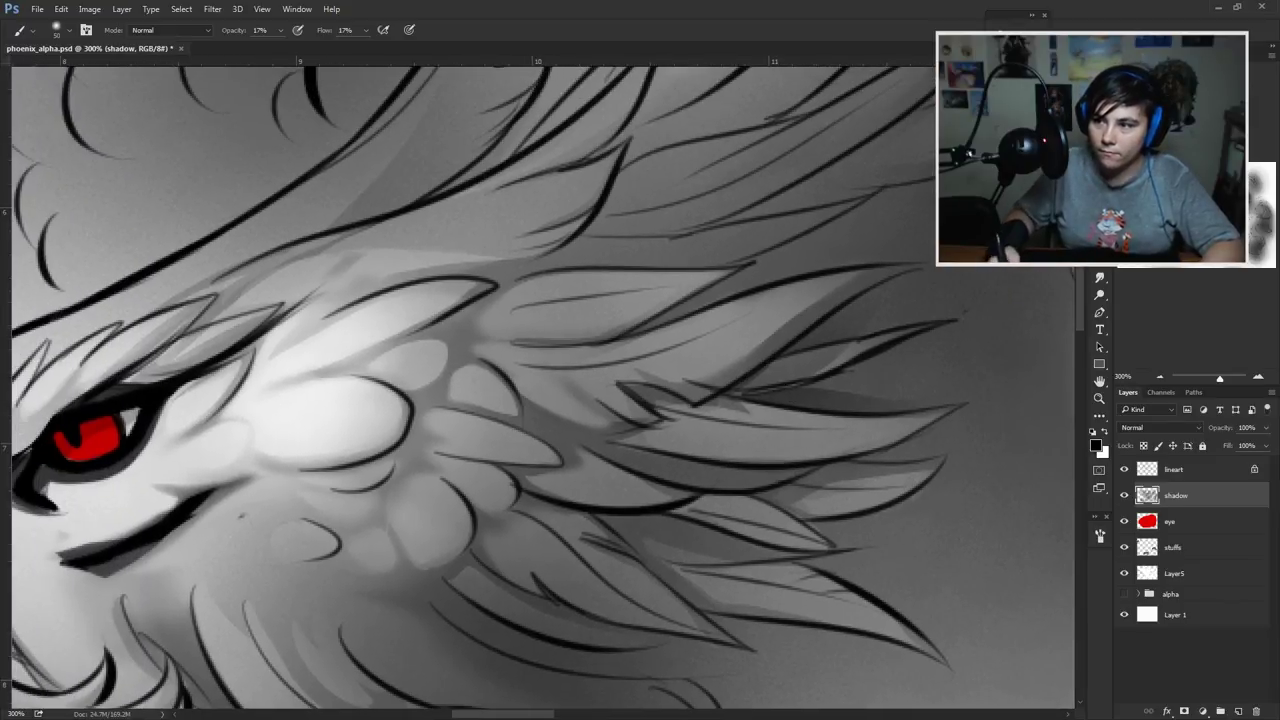
{"action": "left_click_drag", "start_coordinate": [700, 640], "coordinate": [639, 305]}
{"action": "key", "text": "l"}
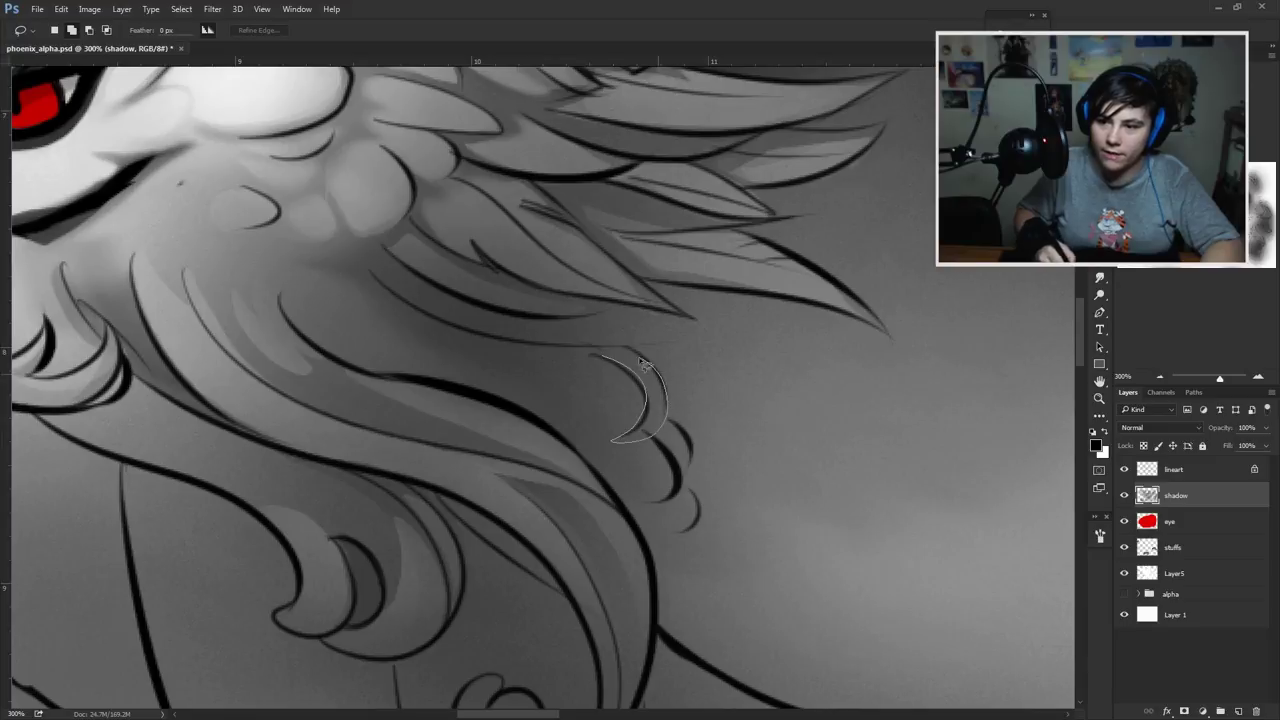
{"action": "mouse_move", "coordinate": [685, 427]}
{"action": "left_mouse_down"}
{"action": "mouse_move", "coordinate": [669, 365]}
{"action": "mouse_move", "coordinate": [680, 432]}
{"action": "left_mouse_up"}
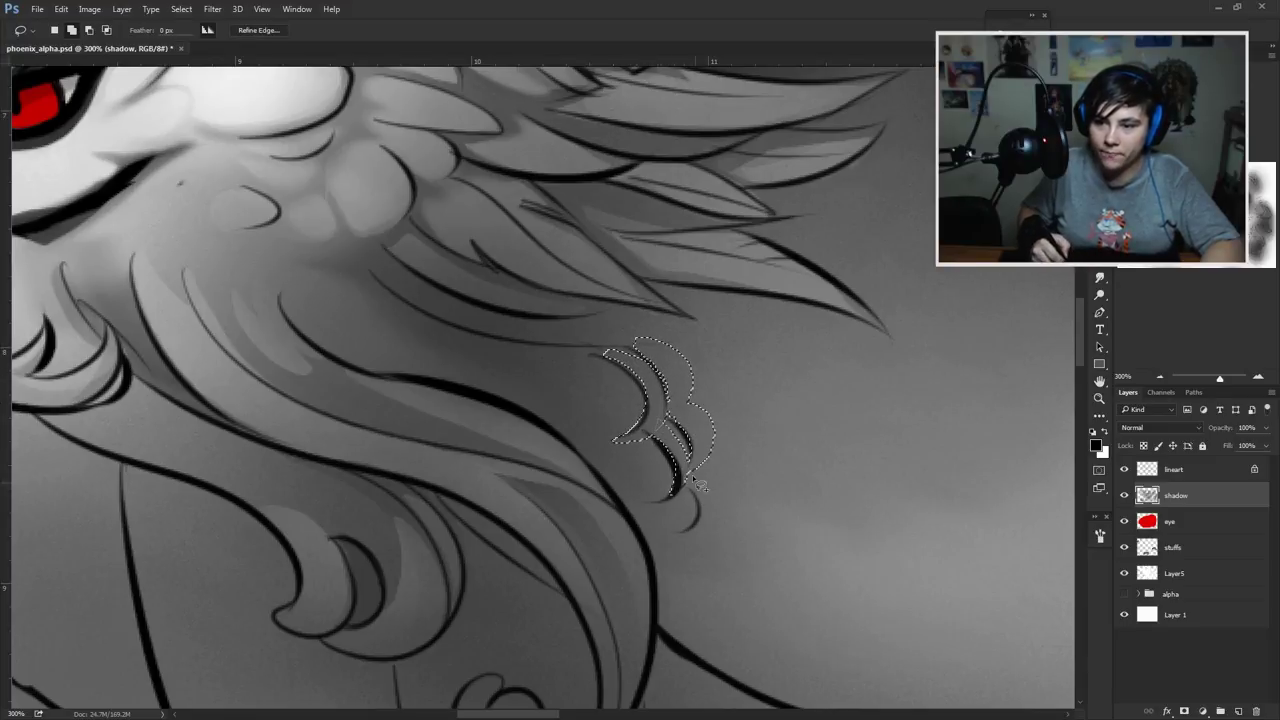
{"action": "mouse_move", "coordinate": [700, 470]}
{"action": "left_mouse_down"}
{"action": "mouse_move", "coordinate": [690, 435]}
{"action": "mouse_move", "coordinate": [675, 490]}
{"action": "mouse_move", "coordinate": [620, 418]}
{"action": "mouse_move", "coordinate": [640, 350]}
{"action": "left_mouse_up"}
{"action": "key", "text": "b"}
{"action": "key", "text": "ctrl+d"}
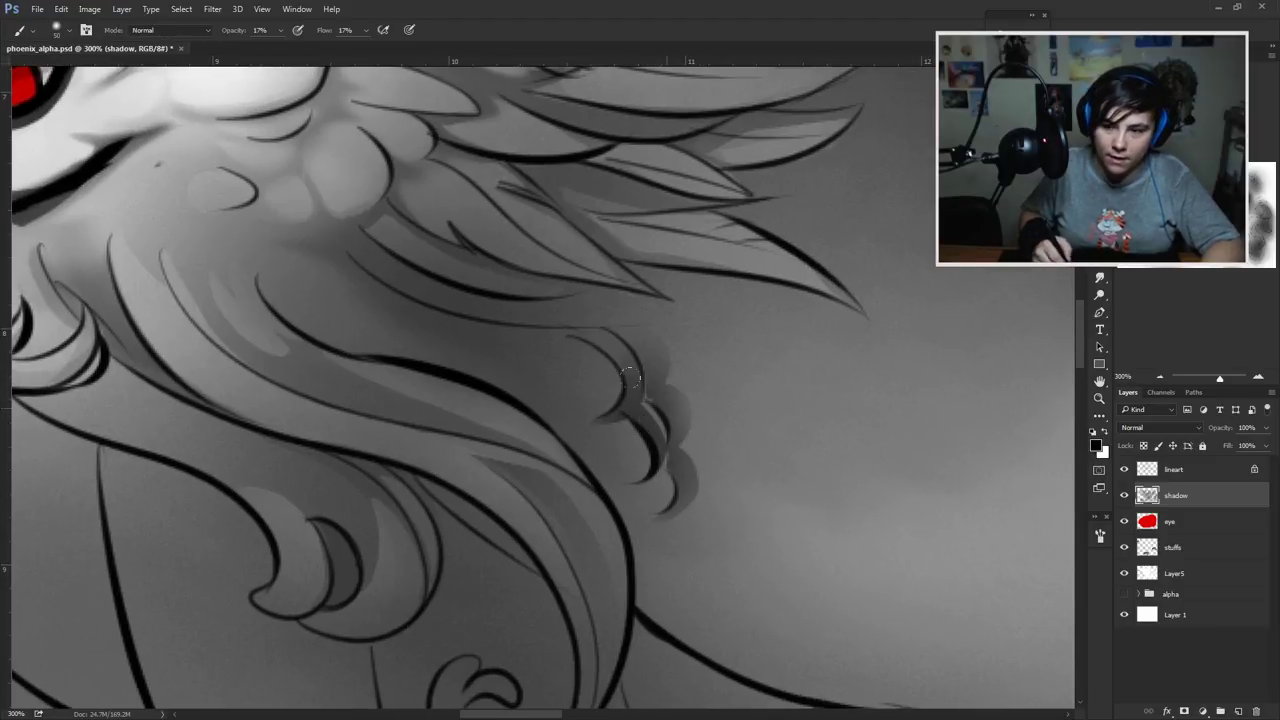
Step: Soften the scalloped shadow along the outer edge of the small curved neck feathers using a larger Smudge brush
{"action": "left_click_drag", "start_coordinate": [733, 307], "coordinate": [727, 335]}
{"action": "left_click", "coordinate": [1101, 277]}
{"action": "right_click", "coordinate": [718, 405]}
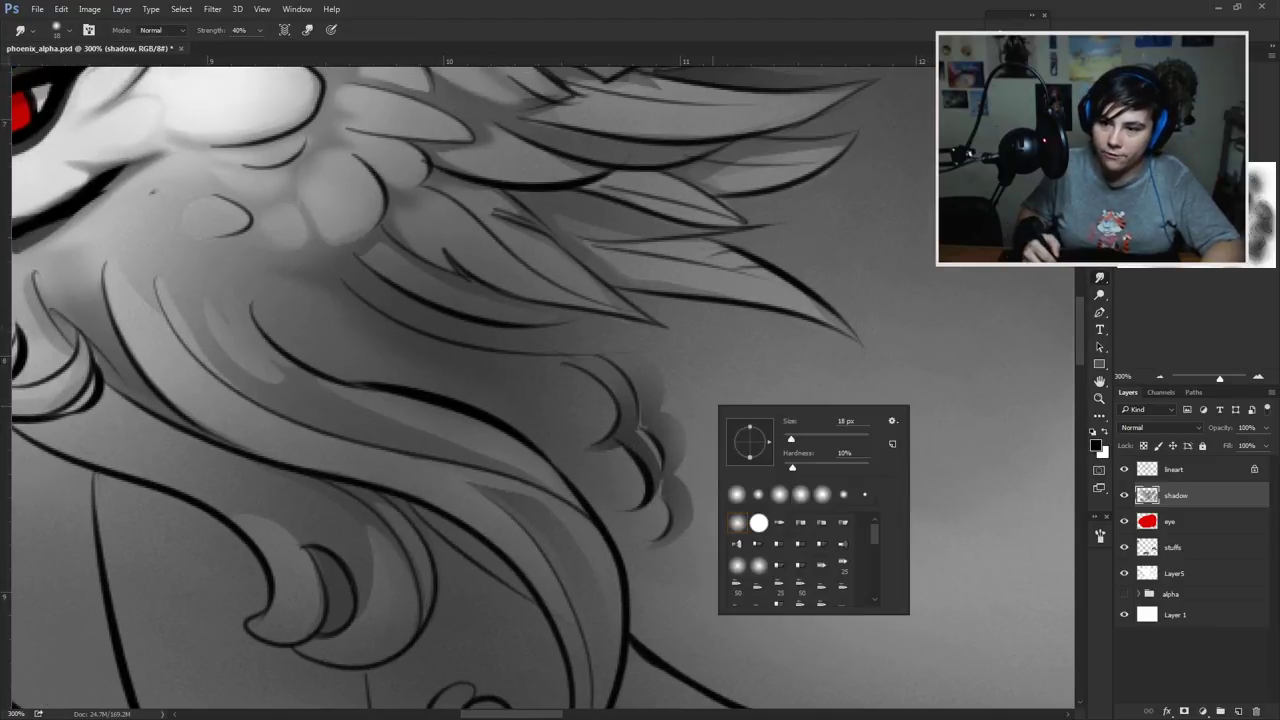
{"action": "key", "text": "Return"}
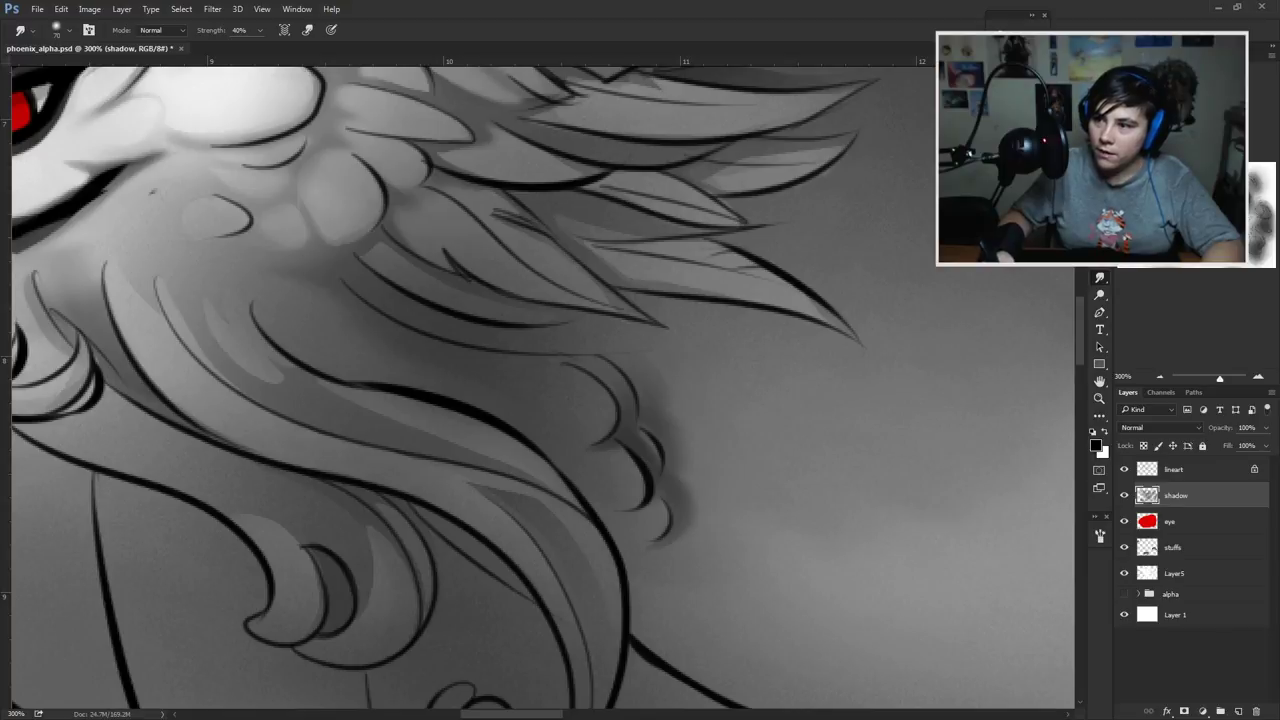
Step: Lasso the small curved neck feathers behind the beard, lighten them with the eraser and clear the selection
{"action": "key", "text": "l"}
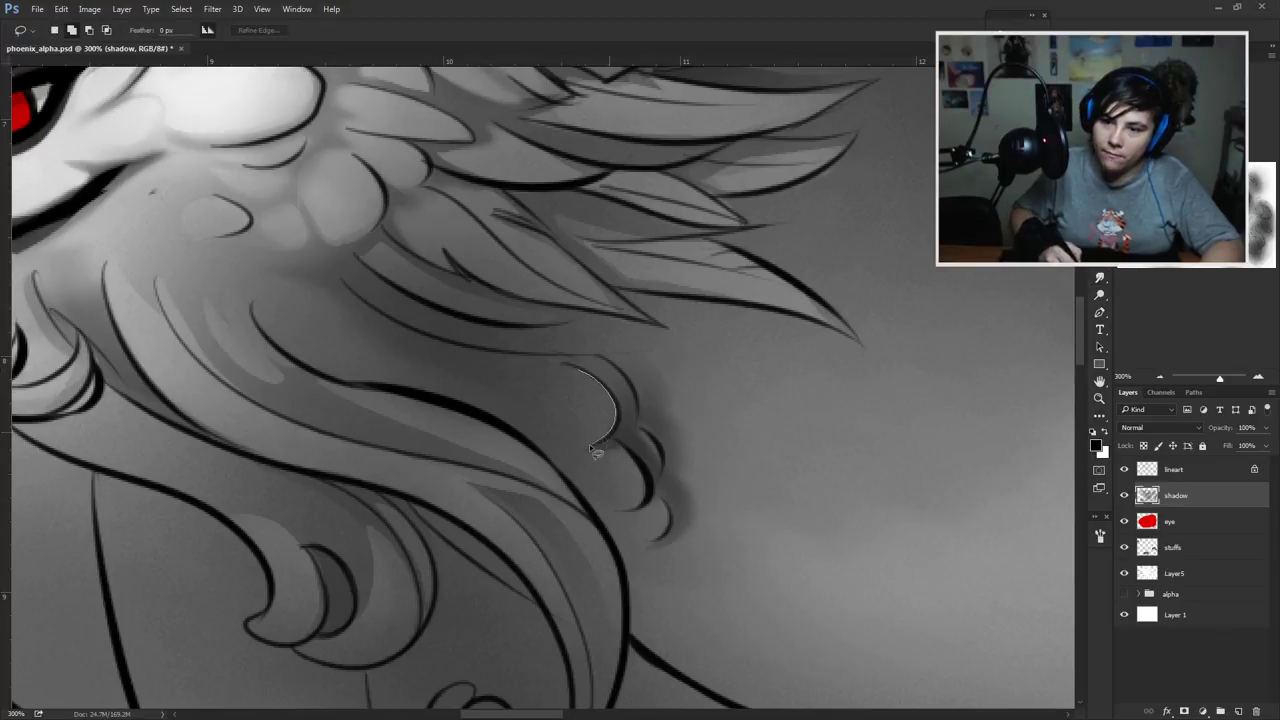
{"action": "left_click_drag", "start_coordinate": [552, 377], "coordinate": [550, 373]}
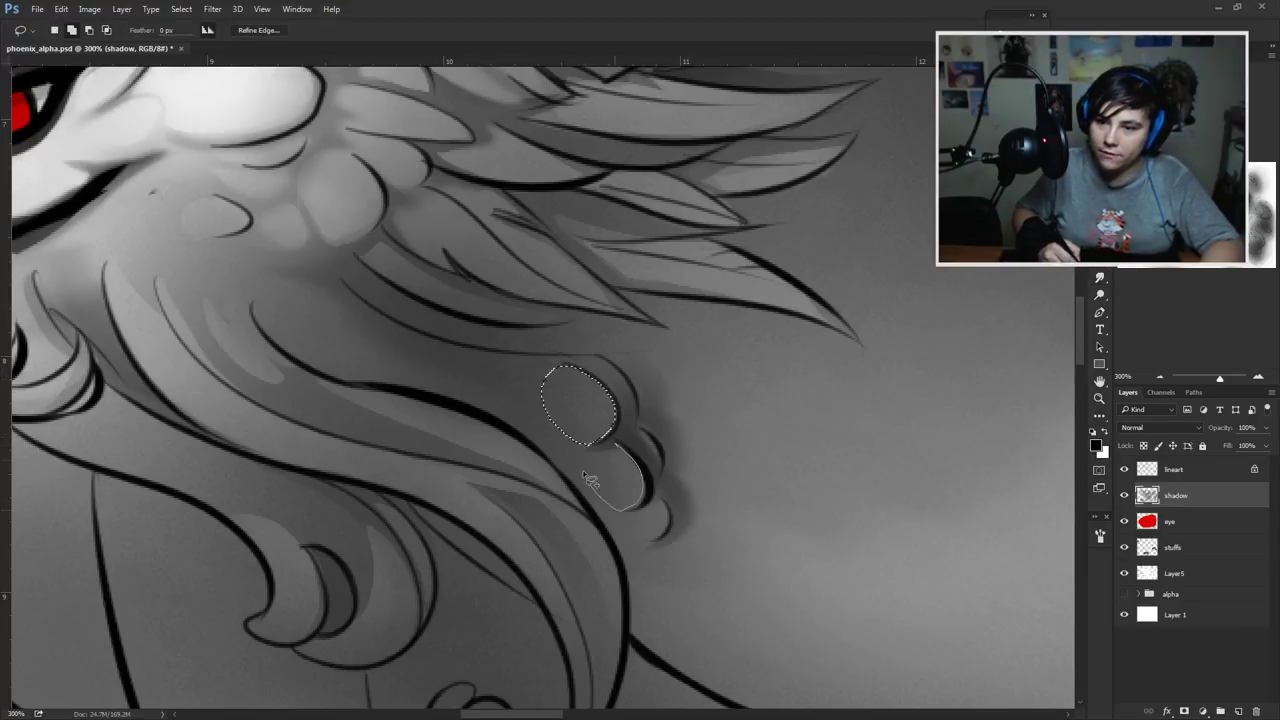
{"action": "mouse_move", "coordinate": [588, 478]}
{"action": "left_mouse_down"}
{"action": "mouse_move", "coordinate": [610, 449]}
{"action": "mouse_move", "coordinate": [665, 453]}
{"action": "mouse_move", "coordinate": [656, 483]}
{"action": "mouse_move", "coordinate": [627, 455]}
{"action": "mouse_move", "coordinate": [635, 400]}
{"action": "mouse_move", "coordinate": [618, 368]}
{"action": "mouse_move", "coordinate": [597, 368]}
{"action": "mouse_move", "coordinate": [627, 436]}
{"action": "left_mouse_up"}
{"action": "mouse_move", "coordinate": [655, 500]}
{"action": "left_mouse_down"}
{"action": "mouse_move", "coordinate": [668, 522]}
{"action": "mouse_move", "coordinate": [634, 544]}
{"action": "mouse_move", "coordinate": [656, 504]}
{"action": "left_mouse_up"}
{"action": "key", "text": "b"}
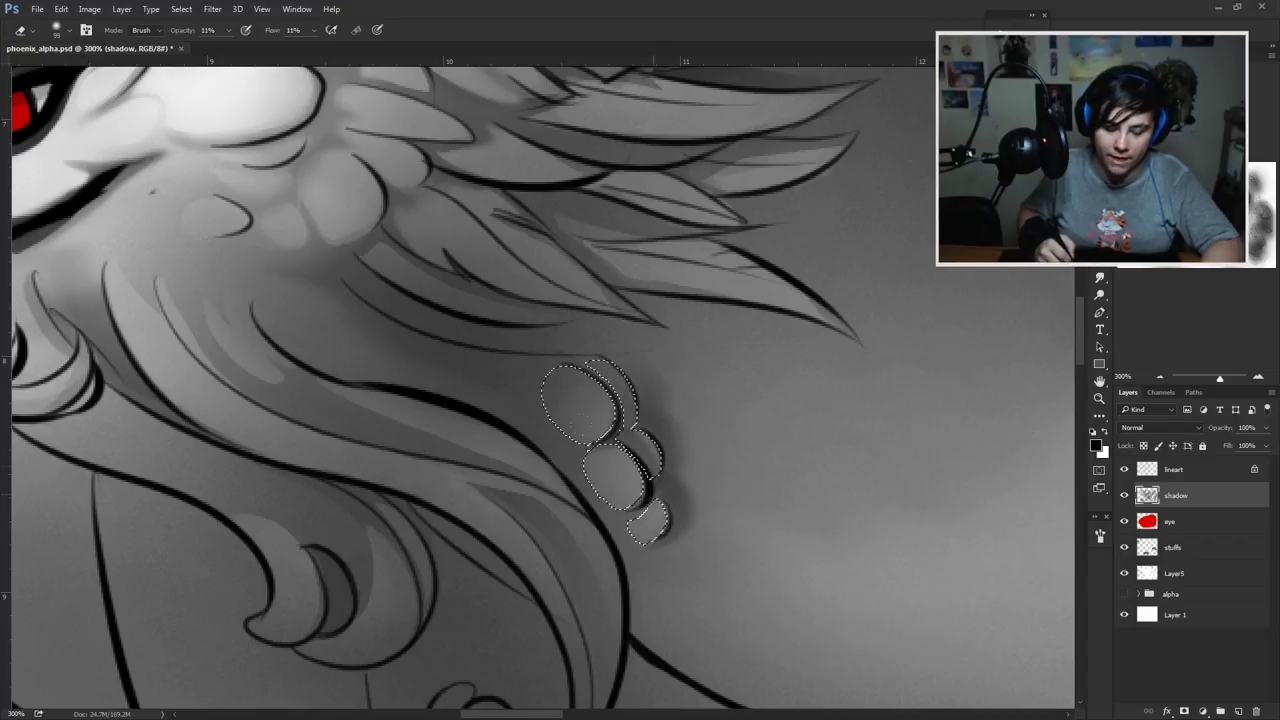
{"action": "key", "text": "ctrl+d"}
{"action": "left_click_drag", "start_coordinate": [523, 372], "coordinate": [543, 400]}
{"action": "right_click", "coordinate": [543, 400]}
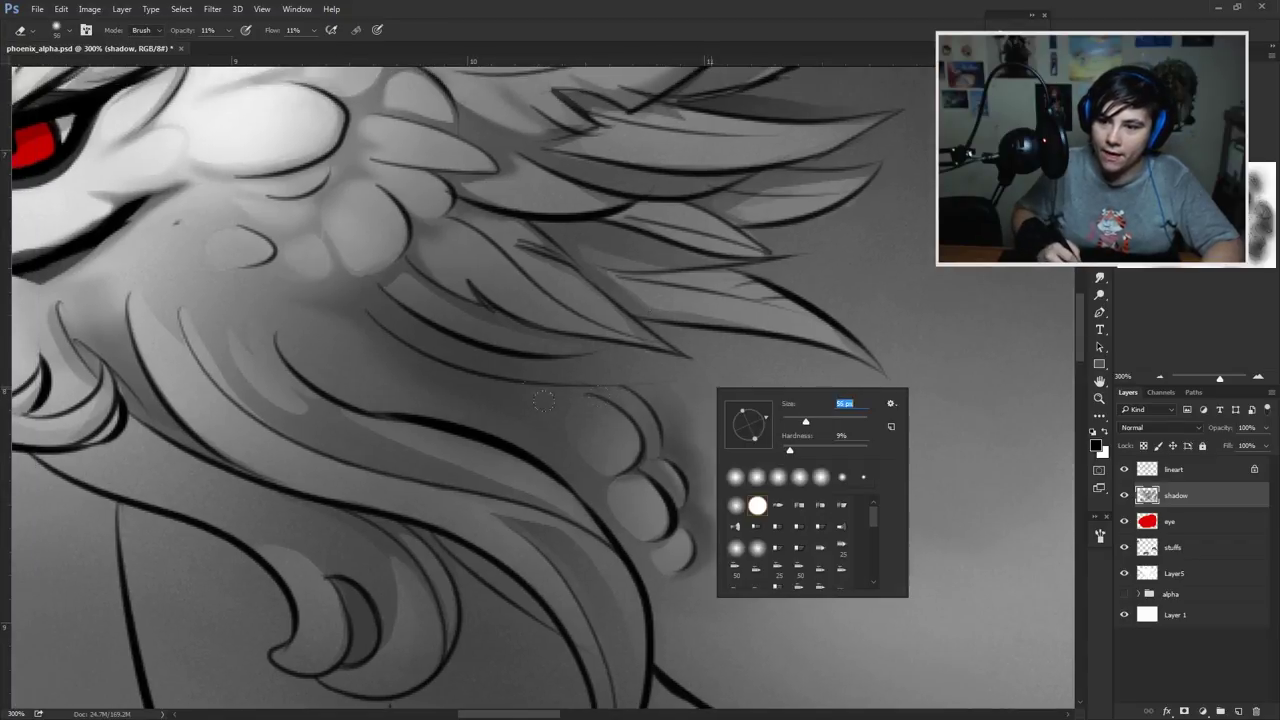
{"action": "key", "text": "Escape"}
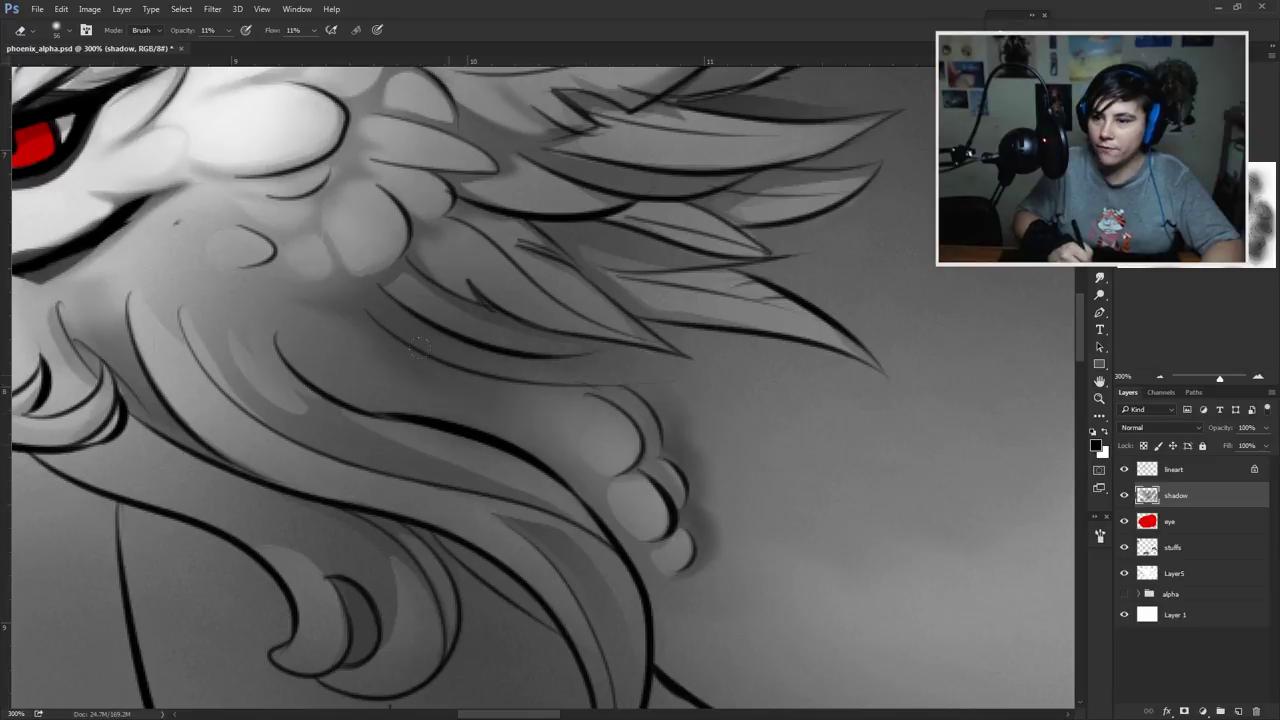
Step: Erase brighter highlights in the centres of the curved neck feathers with a smaller eraser and blend them with the Smudge tool
{"action": "right_click", "coordinate": [708, 392]}
{"action": "type", "text": "38"}
{"action": "key", "text": "Return"}
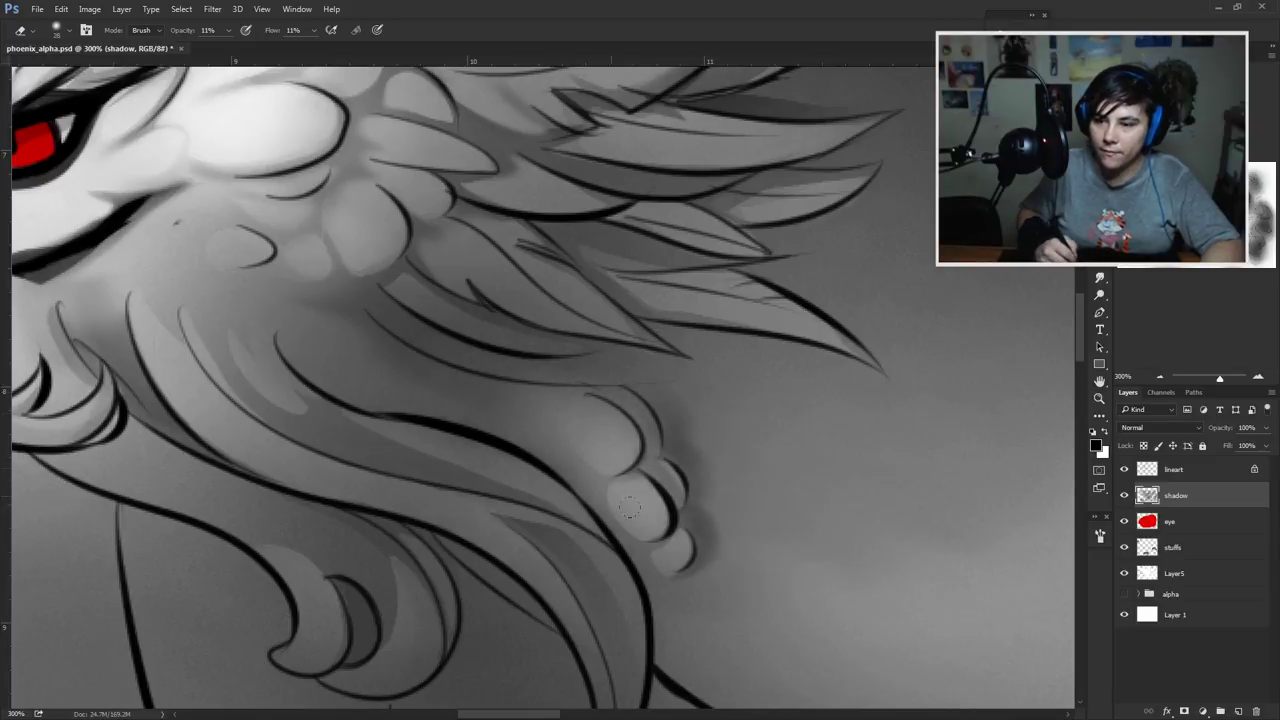
{"action": "left_click", "coordinate": [1100, 278]}
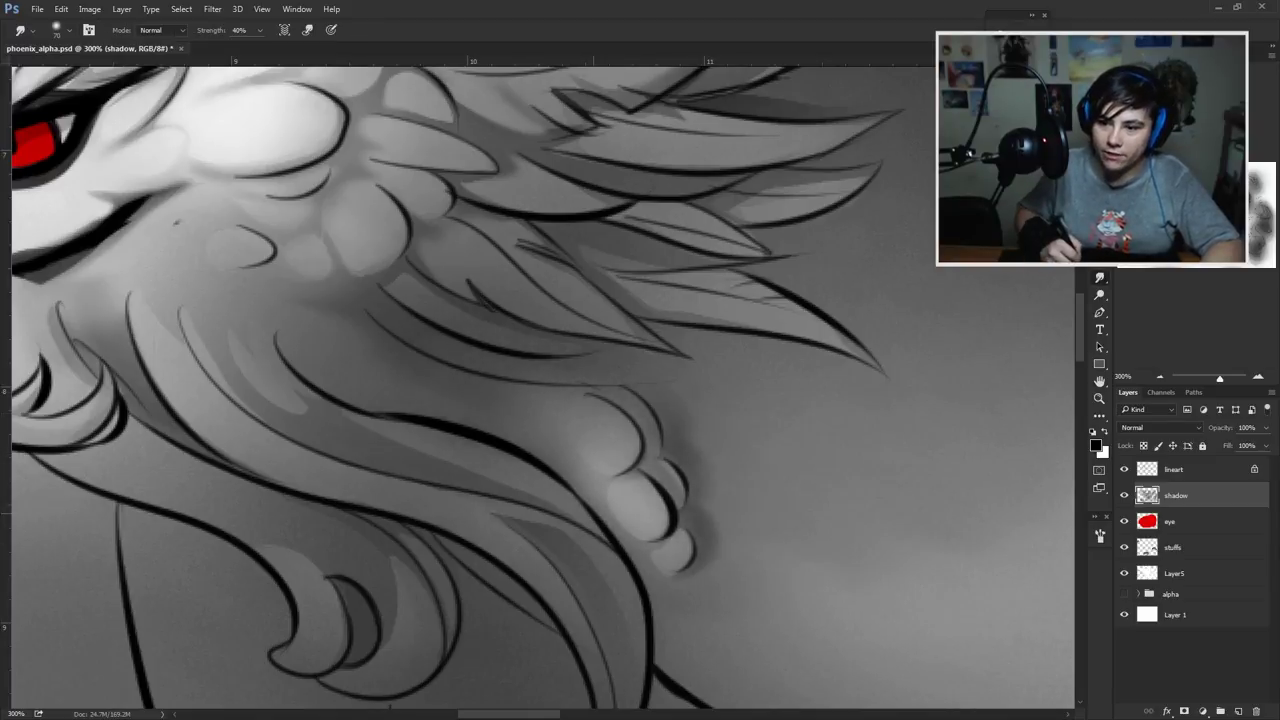
{"action": "left_click_drag", "start_coordinate": [518, 402], "coordinate": [693, 572]}
{"action": "left_click_drag", "start_coordinate": [470, 360], "coordinate": [568, 336]}
{"action": "right_click", "coordinate": [634, 468]}
Step: Lasso the tall curved crest feather above the eye and erase shadow inside it for a highlight
{"action": "mouse_move", "coordinate": [408, 295]}
{"action": "left_mouse_down"}
{"action": "mouse_move", "coordinate": [686, 423]}
{"action": "mouse_move", "coordinate": [771, 495]}
{"action": "mouse_move", "coordinate": [331, 705]}
{"action": "left_mouse_up"}
{"action": "key", "text": "l"}
{"action": "left_click_drag", "start_coordinate": [615, 150], "coordinate": [640, 370]}
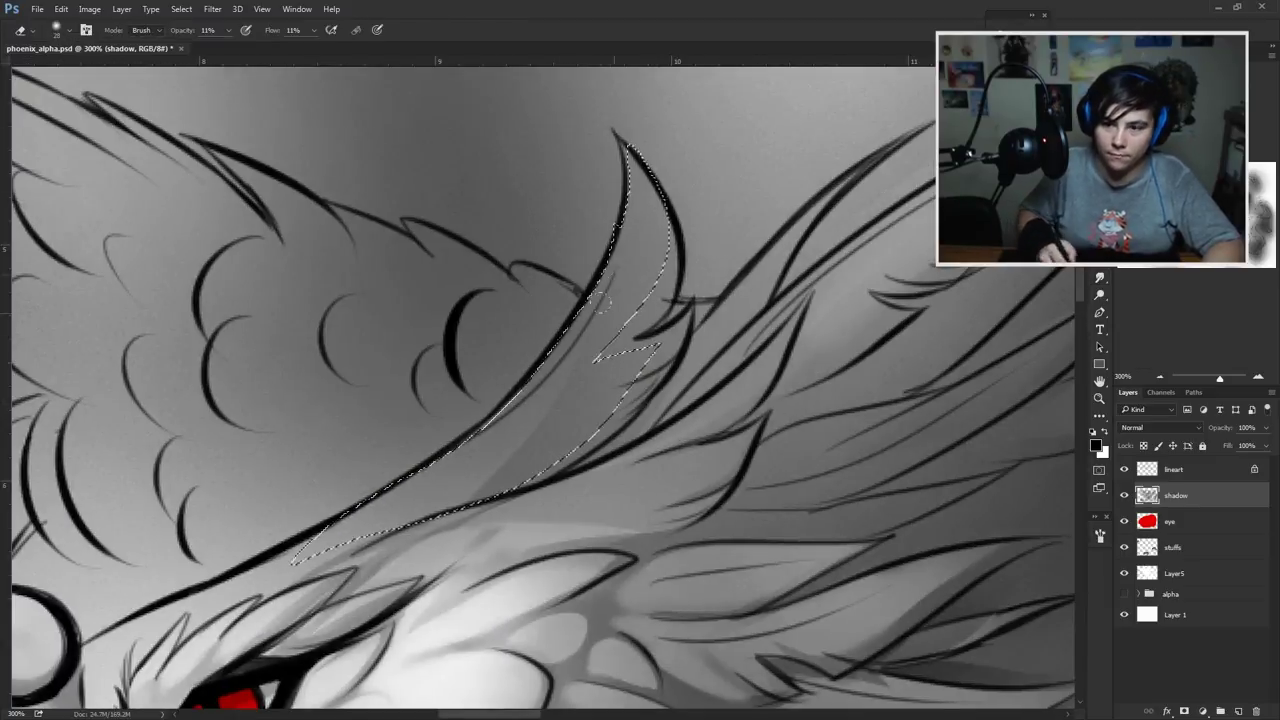
{"action": "key", "text": "e"}
{"action": "mouse_move", "coordinate": [600, 250]}
{"action": "left_mouse_down"}
{"action": "mouse_move", "coordinate": [560, 380]}
{"action": "mouse_move", "coordinate": [495, 355]}
{"action": "mouse_move", "coordinate": [431, 375]}
{"action": "left_mouse_up"}
Step: Lasso the long pointed crest feather behind the tall curved one along its line art for lightening
{"action": "mouse_move", "coordinate": [800, 190]}
{"action": "left_mouse_down"}
{"action": "mouse_move", "coordinate": [700, 330]}
{"action": "mouse_move", "coordinate": [500, 535]}
{"action": "mouse_move", "coordinate": [800, 195]}
{"action": "left_mouse_up"}
{"action": "left_click_drag", "start_coordinate": [827, 352], "coordinate": [491, 485]}
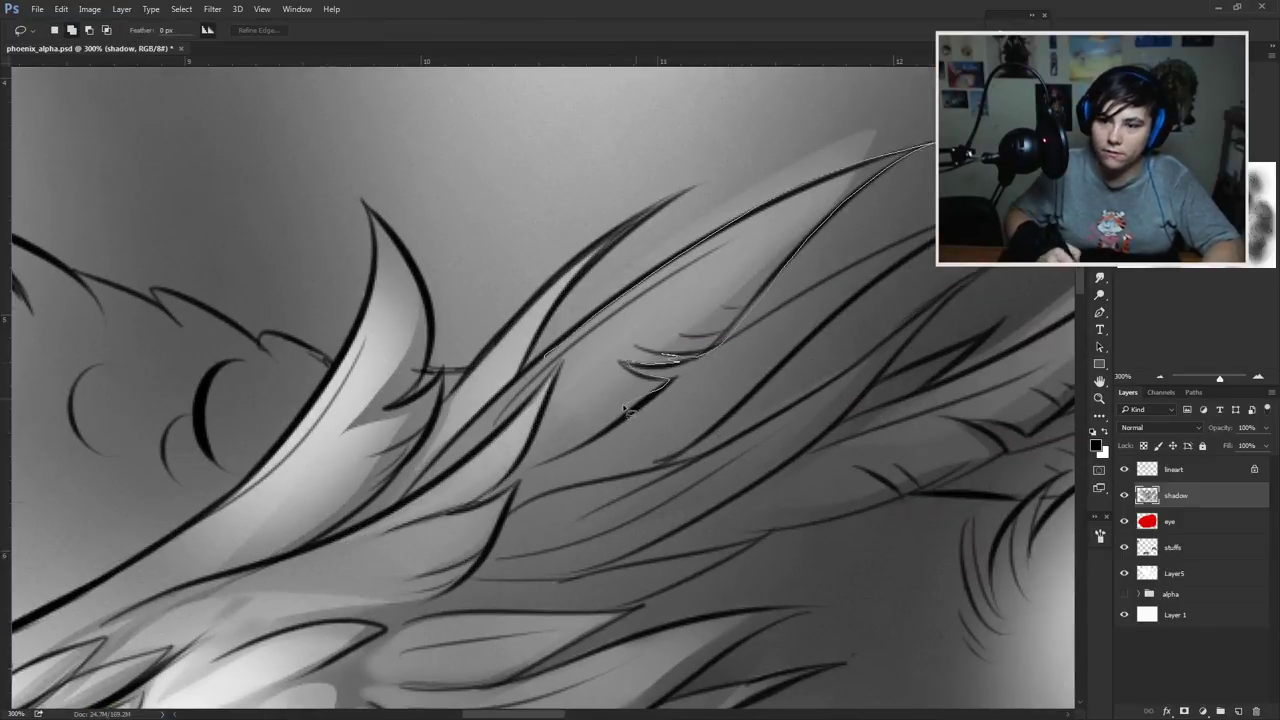
{"action": "mouse_move", "coordinate": [710, 378]}
{"action": "left_mouse_down"}
{"action": "mouse_move", "coordinate": [694, 330]}
{"action": "mouse_move", "coordinate": [724, 278]}
{"action": "left_mouse_up"}
{"action": "left_click", "coordinate": [1100, 277]}
Step: Load Layer5's outline as a selection, invert it, delete the shadow outside the phoenix and clear the selection
{"action": "key", "text": "ctrl+minus"}
{"action": "key", "text": "ctrl+minus"}
{"action": "key", "text": "ctrl+minus"}
{"action": "key", "text": "ctrl+minus"}
{"action": "key", "text": "ctrl+minus"}
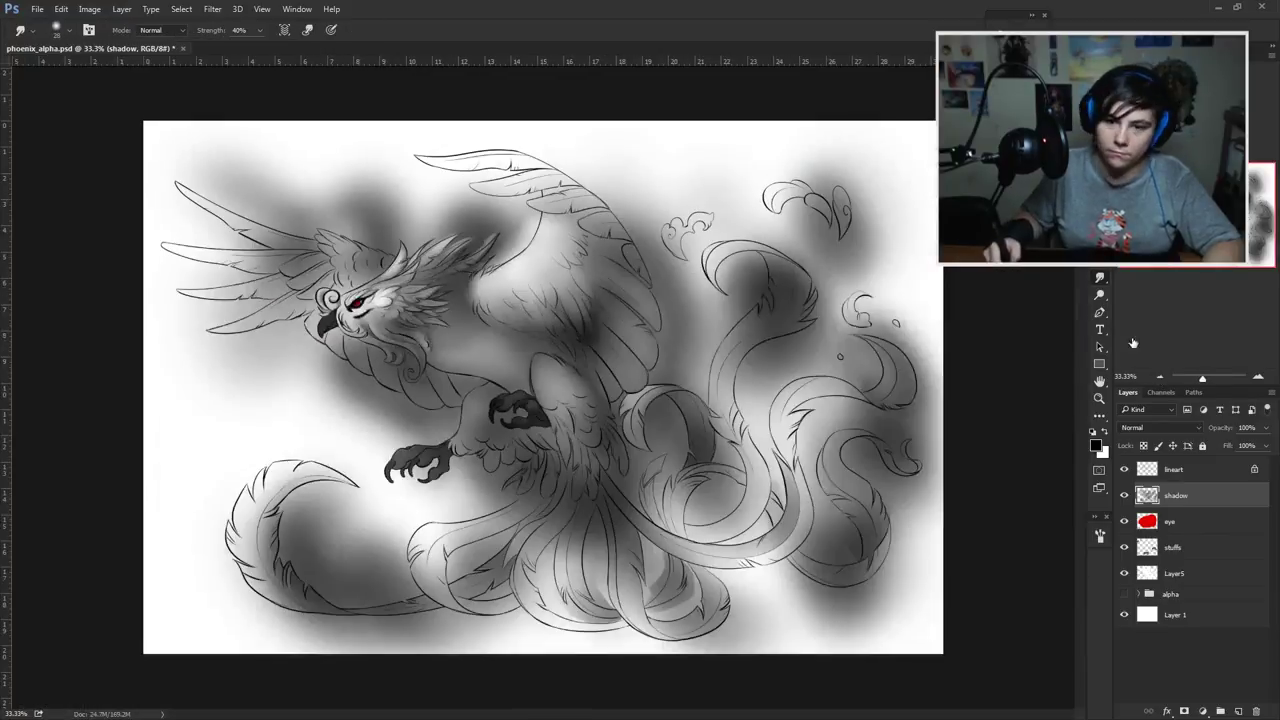
{"action": "left_click", "coordinate": [1147, 573], "text": "ctrl"}
{"action": "key", "text": "ctrl+shift+i"}
{"action": "key", "text": "Delete"}
{"action": "key", "text": "ctrl+d"}
Step: Lasso the inner half of the curled tail feather tip, lighten it with a 180 px eraser and clear the selection
{"action": "key", "text": "e"}
{"action": "right_click", "coordinate": [810, 296]}
{"action": "key", "text": "Escape"}
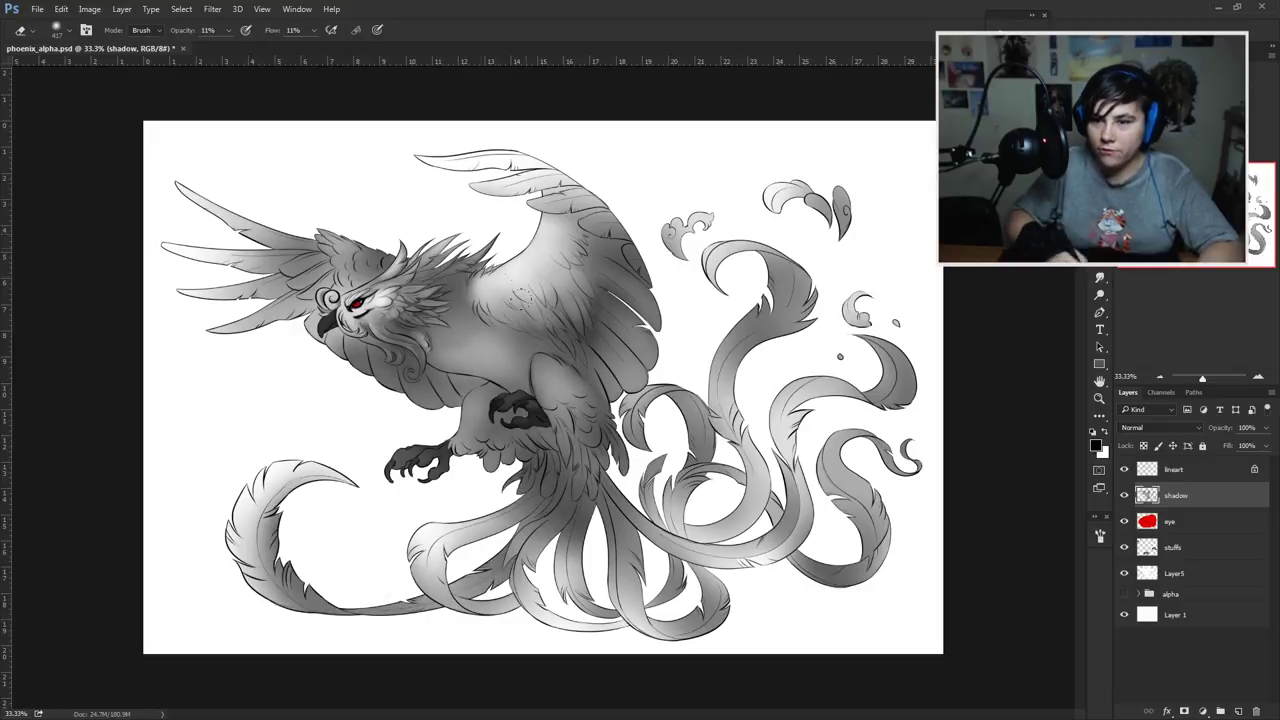
{"action": "scroll", "coordinate": [915, 360], "scroll_direction": "up", "scroll_amount": 4}
{"action": "key", "text": "l"}
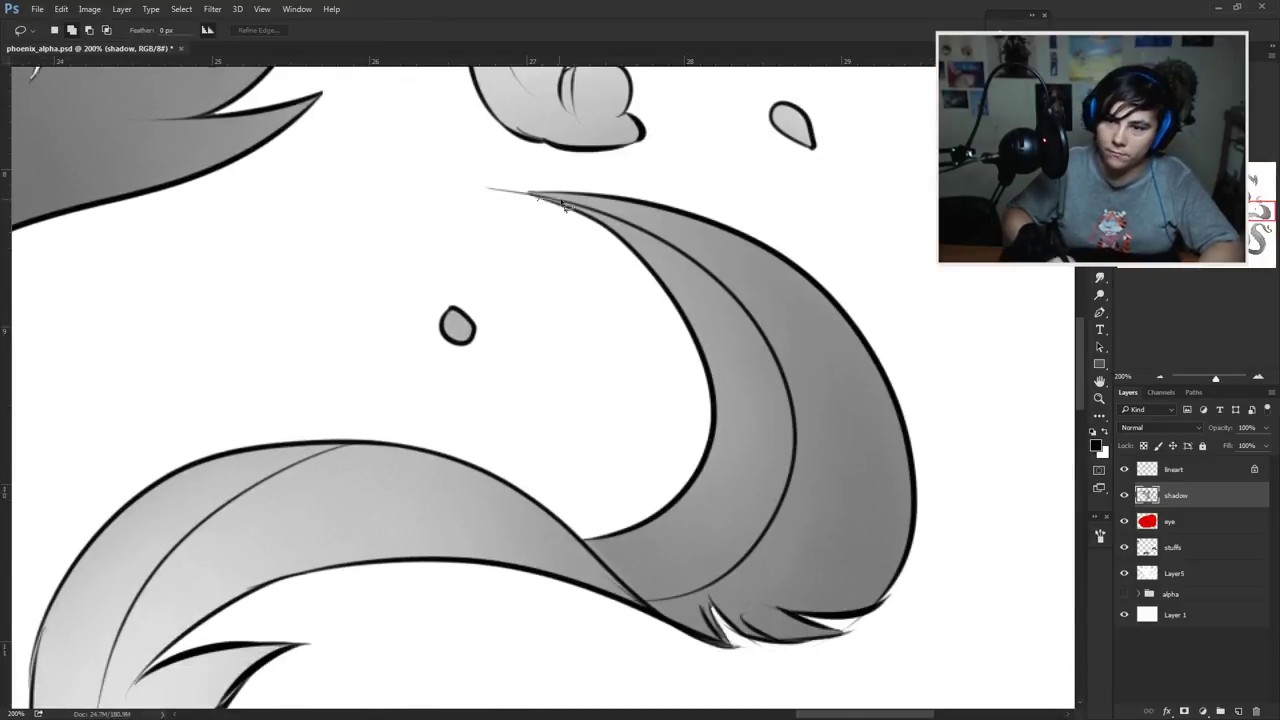
{"action": "mouse_move", "coordinate": [530, 192]}
{"action": "left_mouse_down"}
{"action": "mouse_move", "coordinate": [740, 378]}
{"action": "mouse_move", "coordinate": [775, 535]}
{"action": "left_mouse_up"}
{"action": "key", "text": "e"}
{"action": "right_click", "coordinate": [762, 328]}
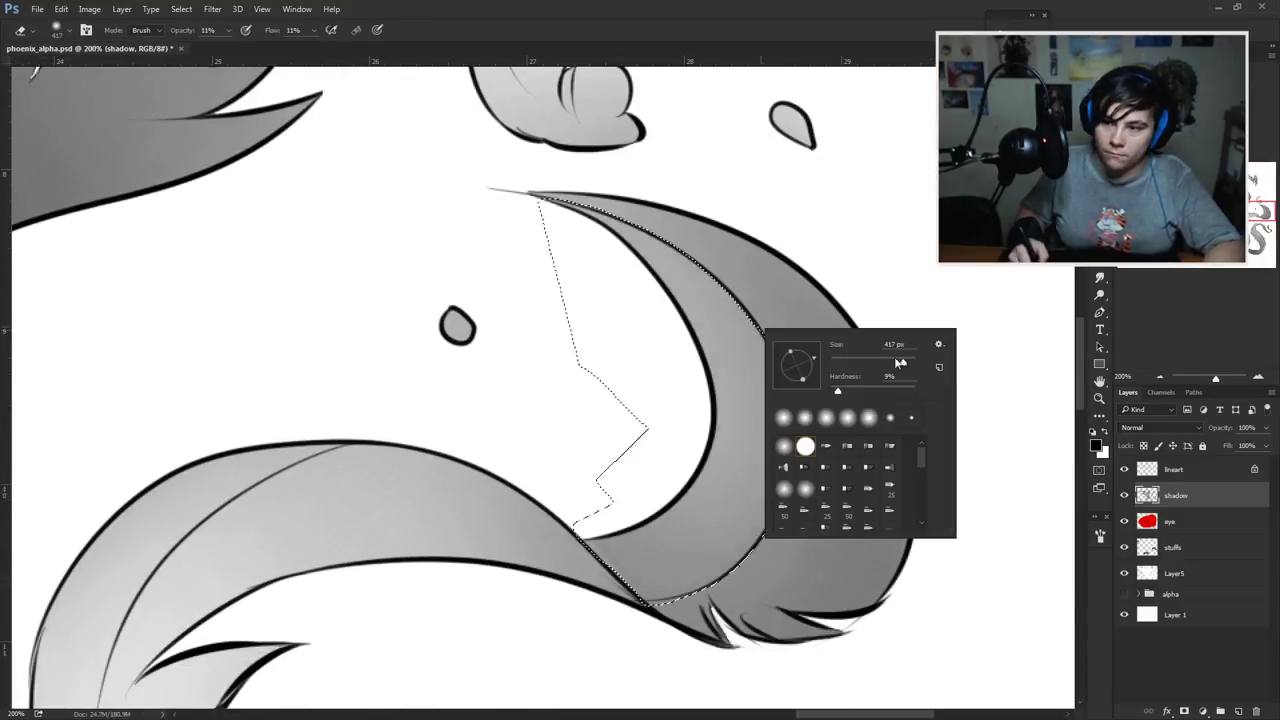
{"action": "key", "text": "Escape"}
{"action": "left_click_drag", "start_coordinate": [600, 230], "coordinate": [750, 470]}
{"action": "key", "text": "ctrl+d"}
{"action": "key", "text": "ctrl+minus"}
{"action": "key", "text": "ctrl+minus"}
{"action": "key", "text": "ctrl+minus"}
{"action": "key", "text": "ctrl+minus"}
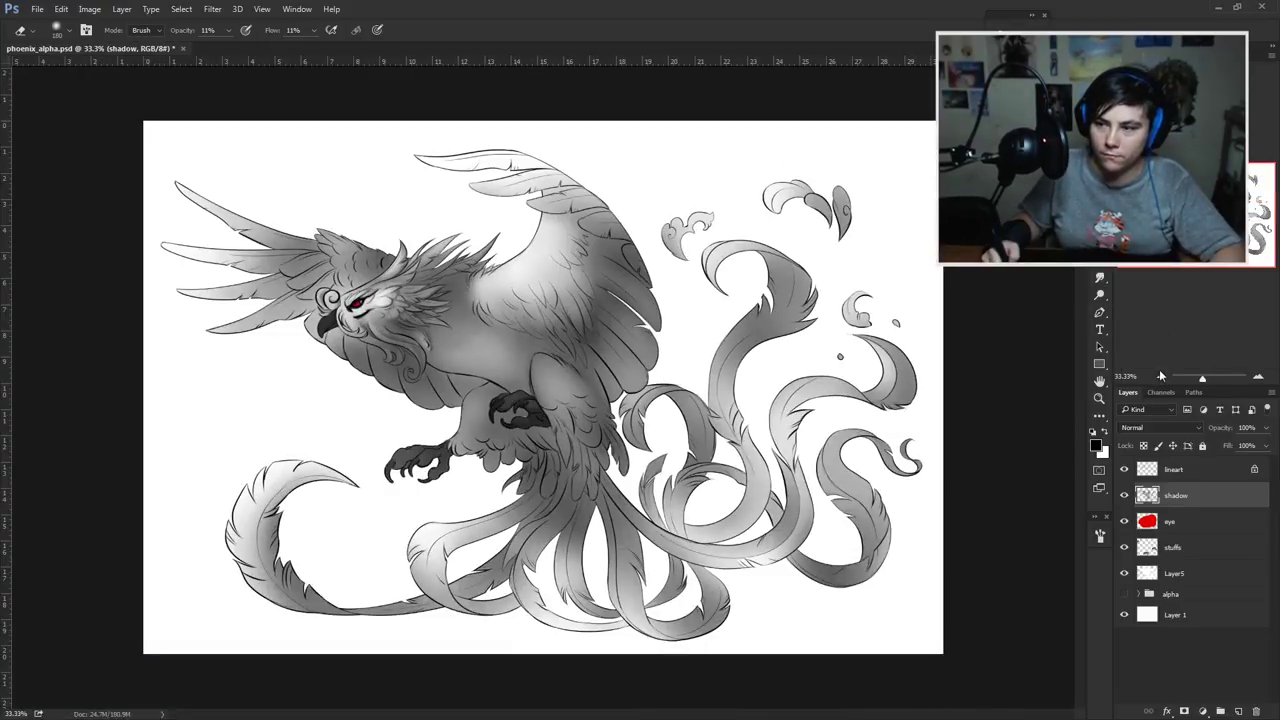
Step: Lasso the rounded scale feathers and the pointed edge feathers on the shoulder of the far wing
{"action": "left_click_drag", "start_coordinate": [1202, 377], "coordinate": [1207, 380]}
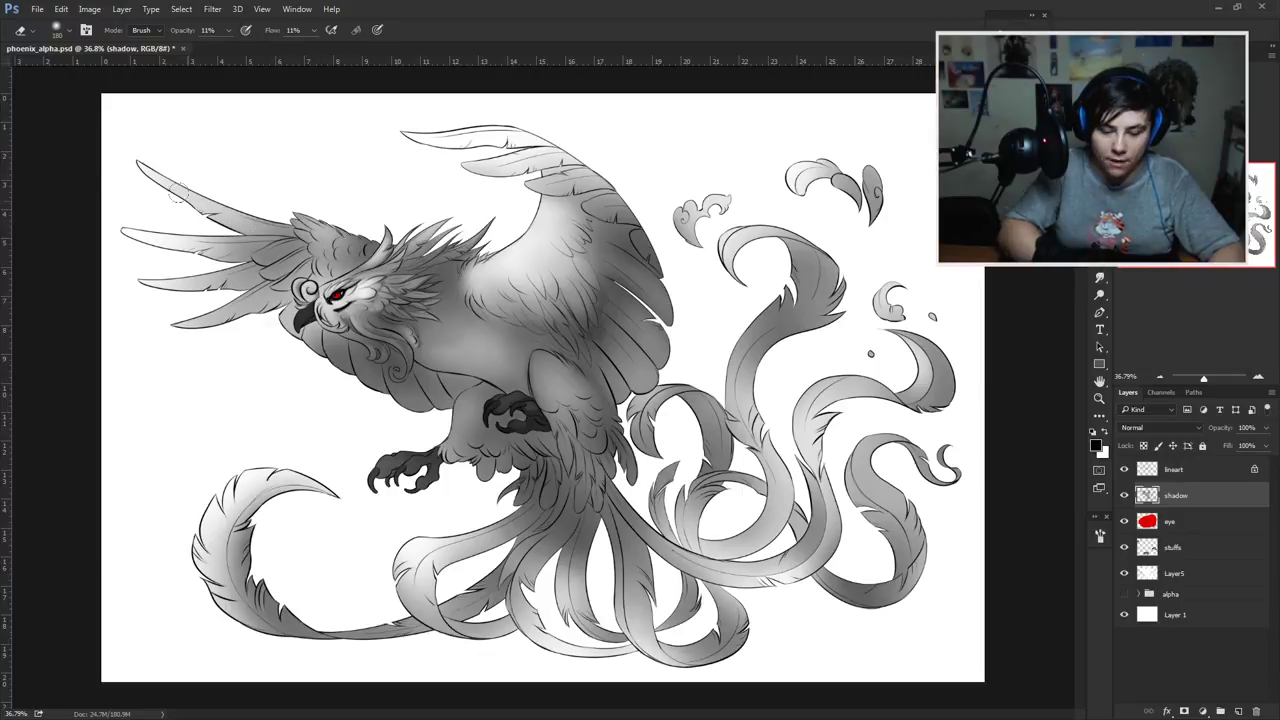
{"action": "key", "text": "ctrl+minus"}
{"action": "scroll", "coordinate": [195, 217], "scroll_direction": "up", "scroll_amount": 6}
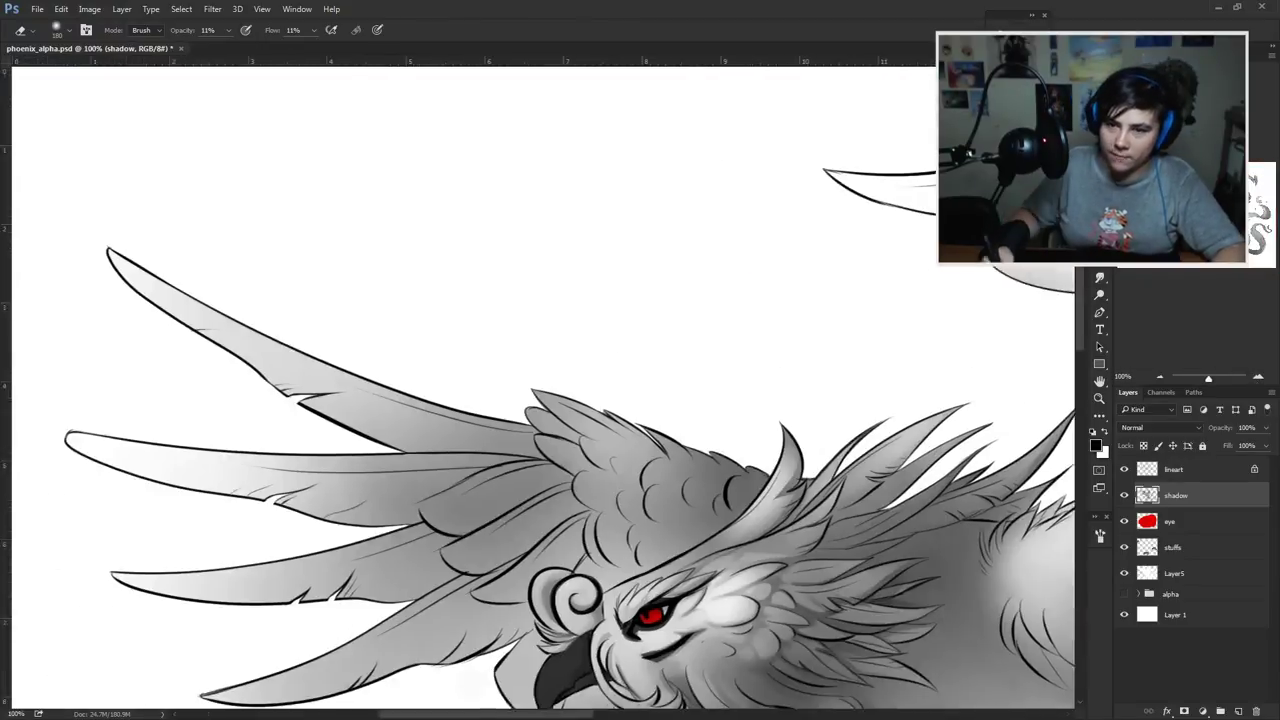
{"action": "key", "text": "l"}
{"action": "left_click_drag", "start_coordinate": [905, 303], "coordinate": [848, 403]}
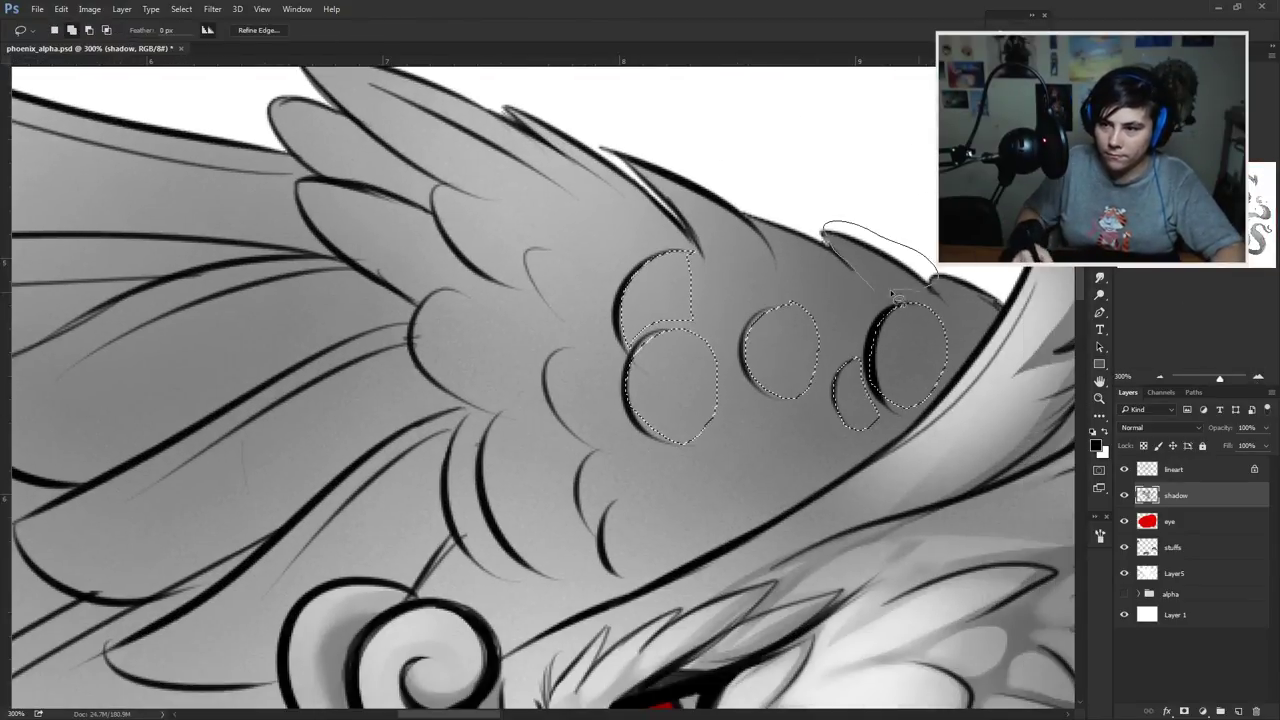
{"action": "left_click_drag", "start_coordinate": [890, 289], "coordinate": [826, 234]}
{"action": "left_click_drag", "start_coordinate": [650, 380], "coordinate": [692, 430]}
{"action": "left_click_drag", "start_coordinate": [760, 330], "coordinate": [720, 400]}
{"action": "mouse_move", "coordinate": [700, 450]}
{"action": "left_mouse_down"}
{"action": "mouse_move", "coordinate": [700, 300]}
{"action": "mouse_move", "coordinate": [711, 553]}
{"action": "left_mouse_up"}
{"action": "left_click_drag", "start_coordinate": [845, 245], "coordinate": [840, 318]}
{"action": "left_click_drag", "start_coordinate": [700, 330], "coordinate": [712, 445]}
{"action": "mouse_move", "coordinate": [443, 201]}
{"action": "left_mouse_down"}
{"action": "mouse_move", "coordinate": [727, 340]}
{"action": "mouse_move", "coordinate": [595, 235]}
{"action": "mouse_move", "coordinate": [638, 178]}
{"action": "mouse_move", "coordinate": [598, 254]}
{"action": "left_mouse_up"}
Step: Lighten the selected wing shoulder feathers with the eraser, clear the selection and smudge their hard edges
{"action": "key", "text": "b"}
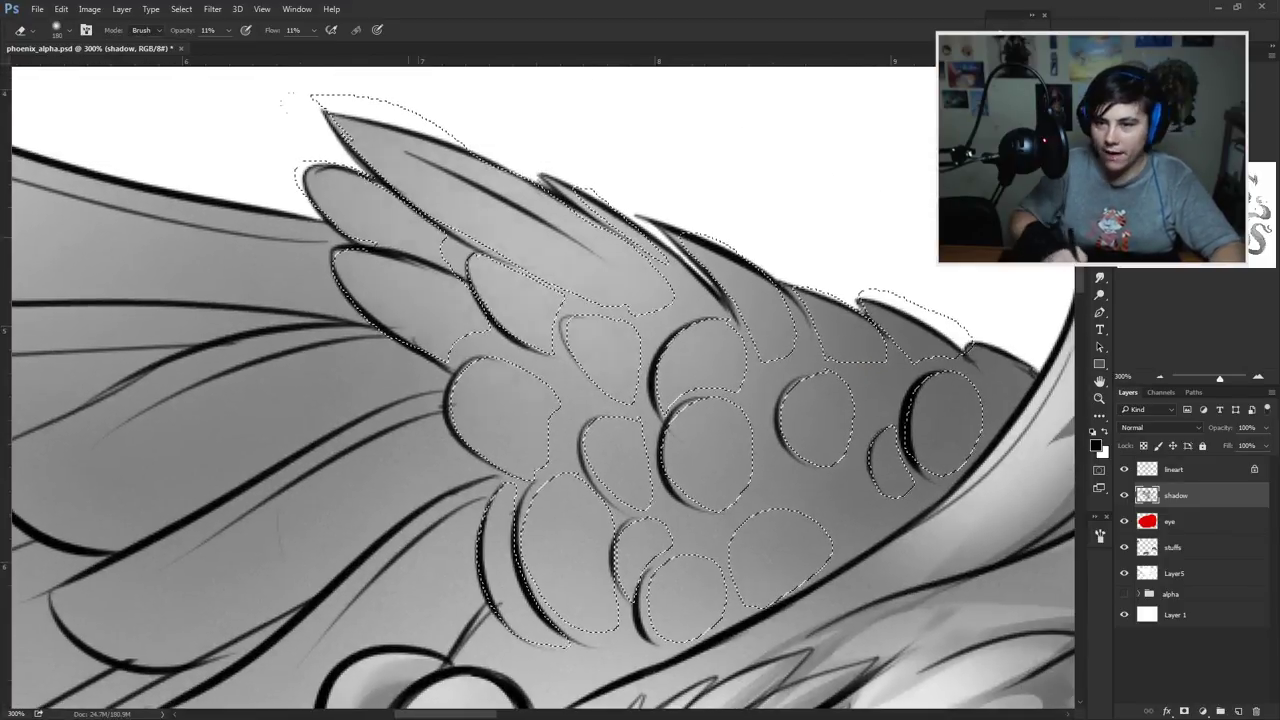
{"action": "mouse_move", "coordinate": [300, 110]}
{"action": "left_mouse_down"}
{"action": "mouse_move", "coordinate": [470, 350]}
{"action": "mouse_move", "coordinate": [900, 330]}
{"action": "left_mouse_up"}
{"action": "key", "text": "ctrl+d"}
{"action": "key", "text": "r"}
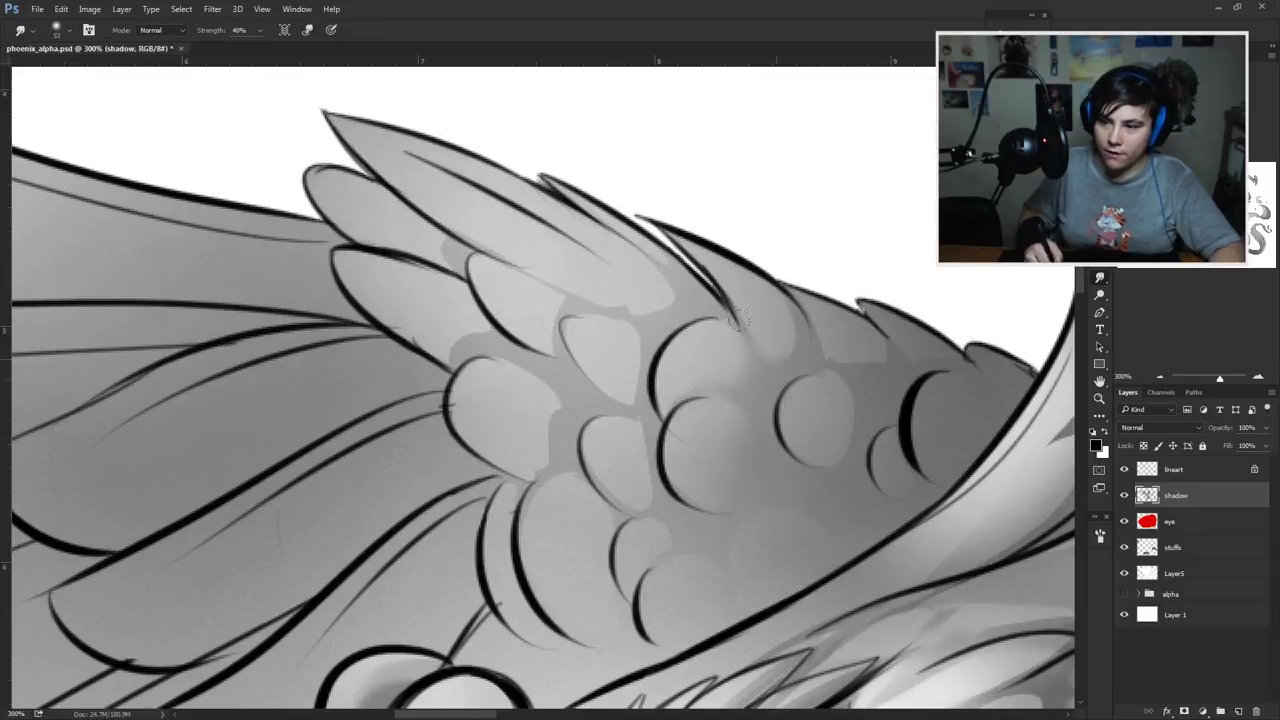
{"action": "mouse_move", "coordinate": [536, 392]}
{"action": "left_mouse_down"}
{"action": "mouse_move", "coordinate": [486, 372]}
{"action": "mouse_move", "coordinate": [886, 372]}
{"action": "mouse_move", "coordinate": [846, 258]}
{"action": "left_mouse_up"}
Step: Lasso the lower edges of the two long covert feathers on the far wing, shade them and clear the selection
{"action": "key", "text": "l"}
{"action": "mouse_move", "coordinate": [435, 550]}
{"action": "left_mouse_down"}
{"action": "mouse_move", "coordinate": [785, 318]}
{"action": "mouse_move", "coordinate": [485, 545]}
{"action": "mouse_move", "coordinate": [480, 606]}
{"action": "mouse_move", "coordinate": [388, 448]}
{"action": "mouse_move", "coordinate": [790, 310]}
{"action": "mouse_move", "coordinate": [790, 234]}
{"action": "left_mouse_up"}
{"action": "key", "text": "b"}
{"action": "left_click_drag", "start_coordinate": [420, 380], "coordinate": [700, 300]}
{"action": "key", "text": "ctrl+d"}
{"action": "left_click_drag", "start_coordinate": [500, 400], "coordinate": [567, 486]}
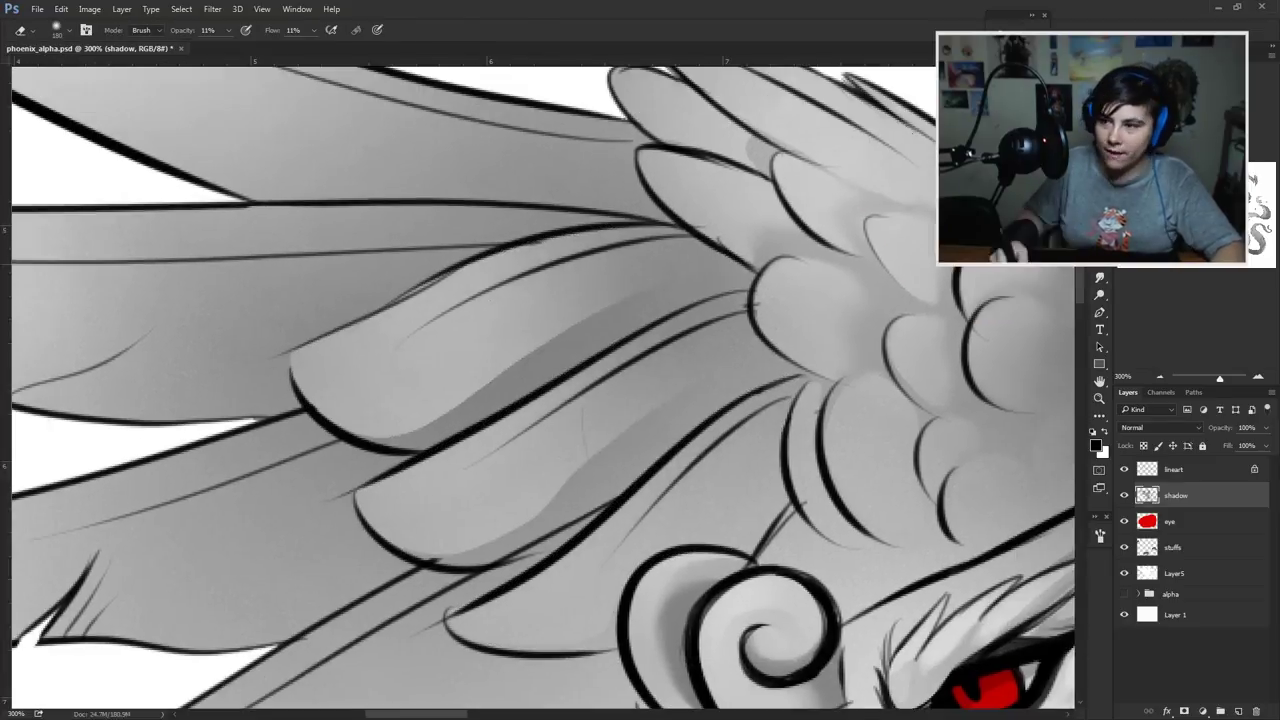
Step: Smudge the shadow edges on the long covert feathers and erase a soft highlight along the upper one
{"action": "key", "text": "r"}
{"action": "left_click_drag", "start_coordinate": [663, 380], "coordinate": [700, 400]}
{"action": "key", "text": "b"}
{"action": "left_click_drag", "start_coordinate": [470, 420], "coordinate": [700, 320]}
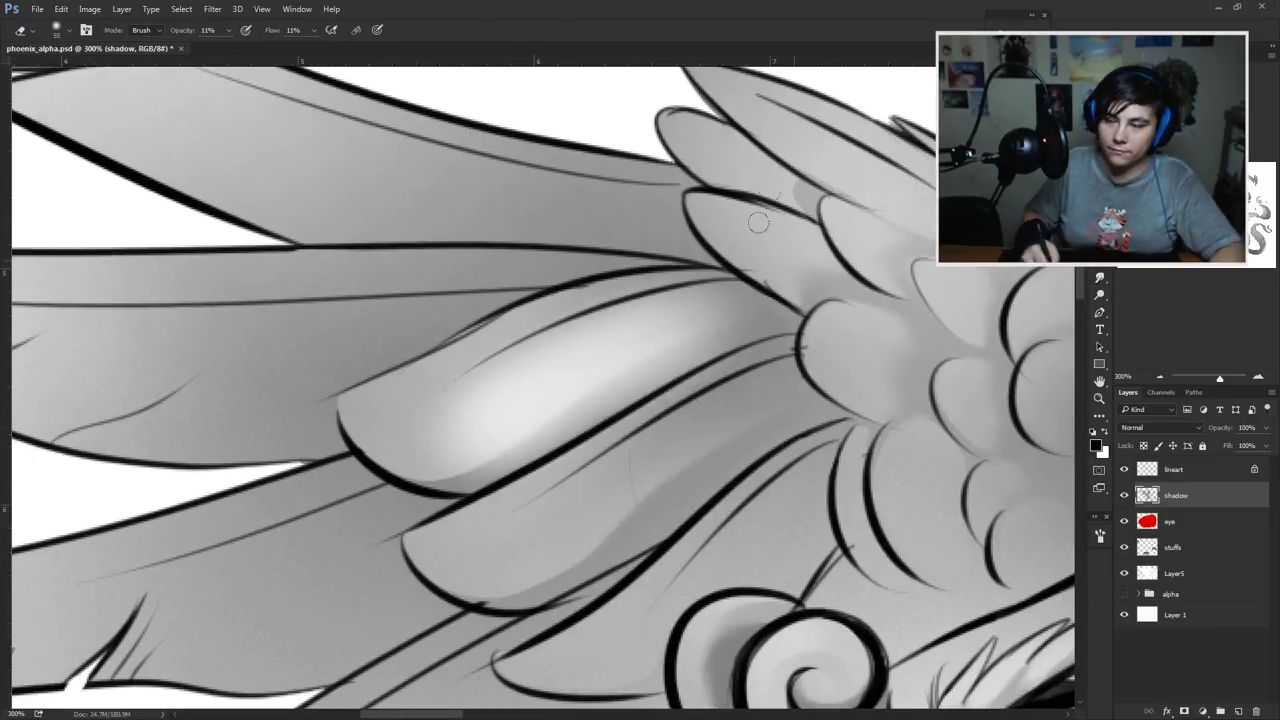
{"action": "left_click_drag", "start_coordinate": [632, 549], "coordinate": [600, 503]}
{"action": "key", "text": "Print"}
{"action": "key", "text": "Escape"}
Step: Lasso the three long covert feathers beside the head curl and brush soft shadow over their bases
{"action": "key", "text": "l"}
{"action": "left_click_drag", "start_coordinate": [690, 214], "coordinate": [435, 297]}
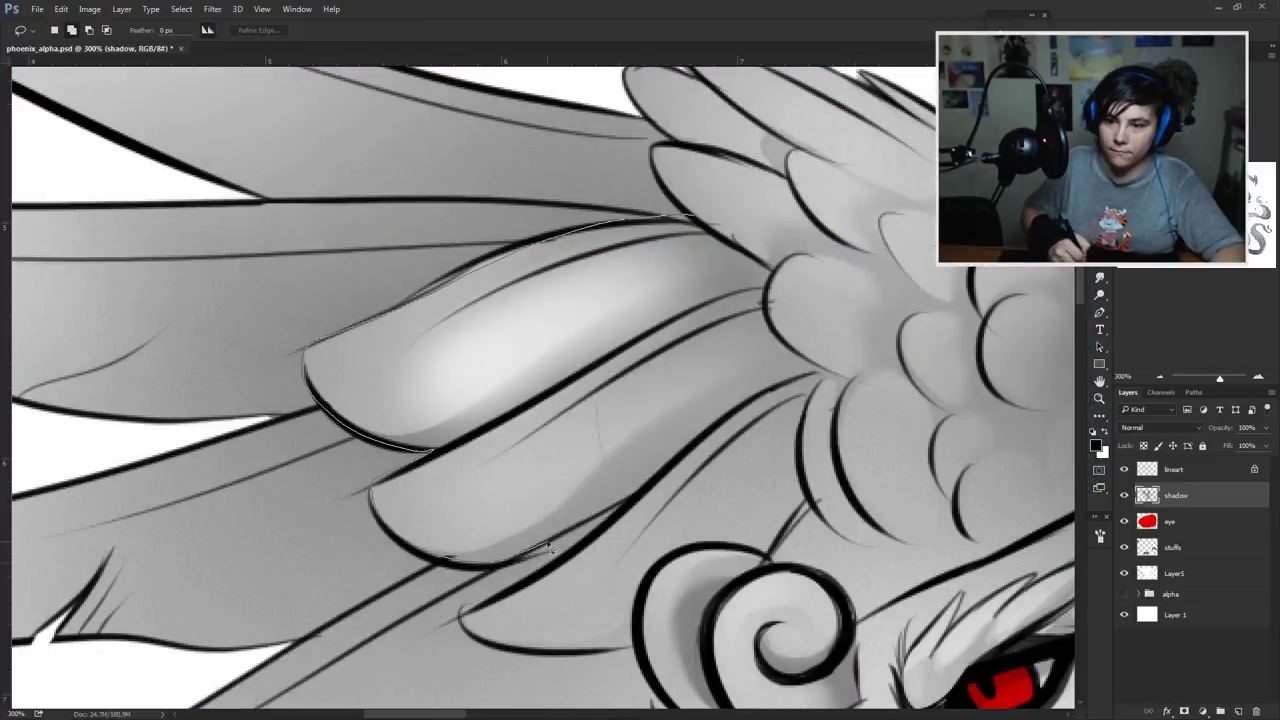
{"action": "left_click_drag", "start_coordinate": [808, 515], "coordinate": [690, 214]}
{"action": "key", "text": "b"}
{"action": "left_click_drag", "start_coordinate": [540, 340], "coordinate": [720, 270]}
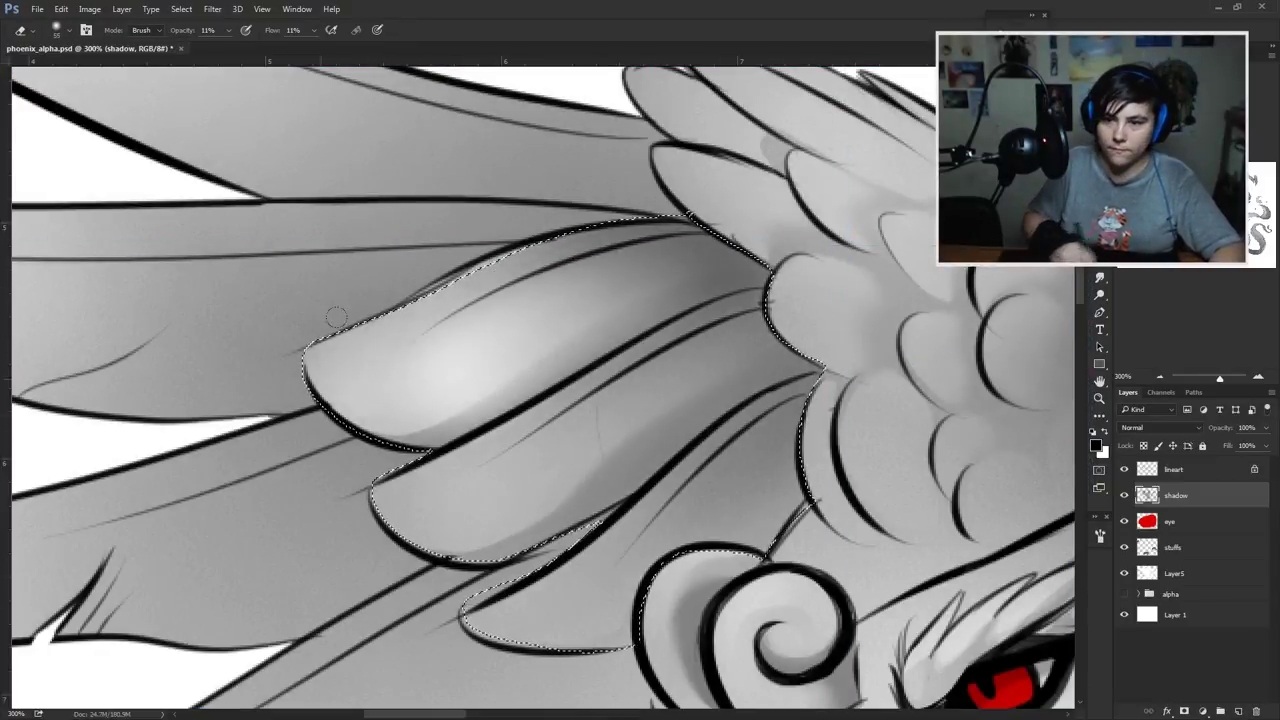
{"action": "left_click_drag", "start_coordinate": [480, 470], "coordinate": [634, 475]}
{"action": "key", "text": "ctrl+minus"}
{"action": "key", "text": "ctrl+minus"}
{"action": "key", "text": "ctrl+minus"}
{"action": "key", "text": "ctrl+minus"}
{"action": "key", "text": "ctrl+minus"}
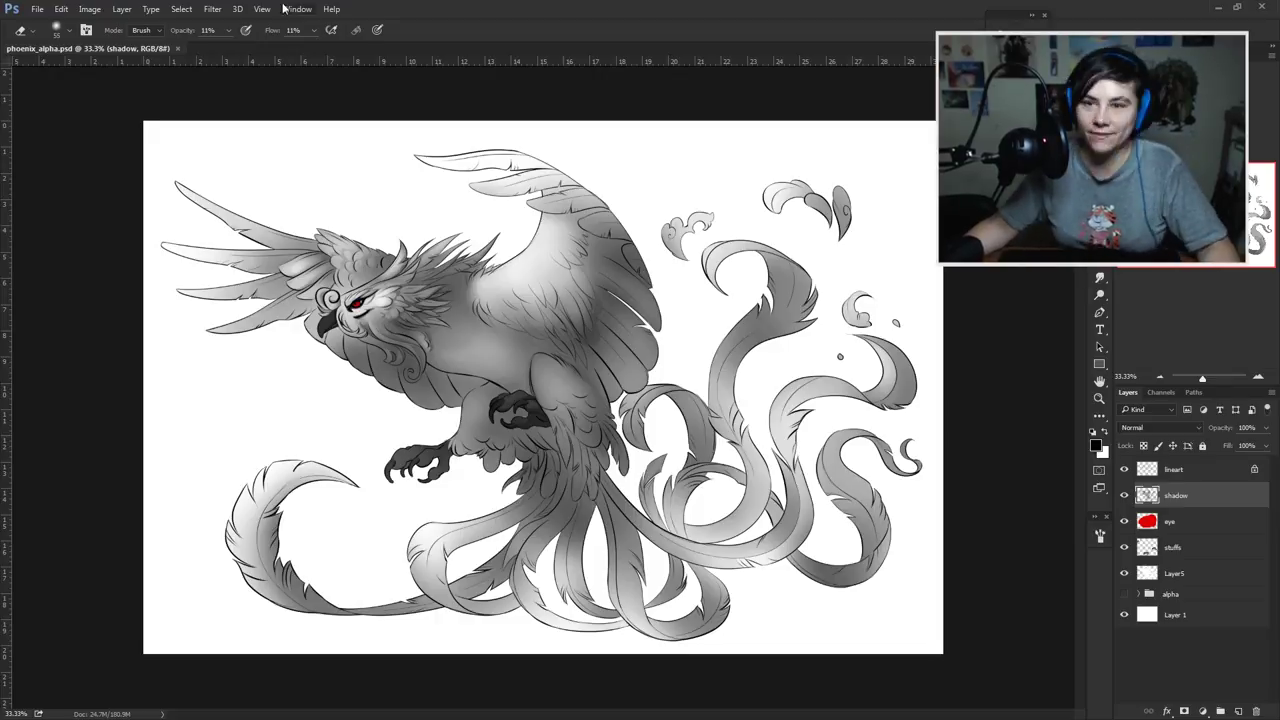
Step: Lasso the curled tip of the tail feather beside the near wing and lighten it with the eraser
{"action": "key", "text": "ctrl+1"}
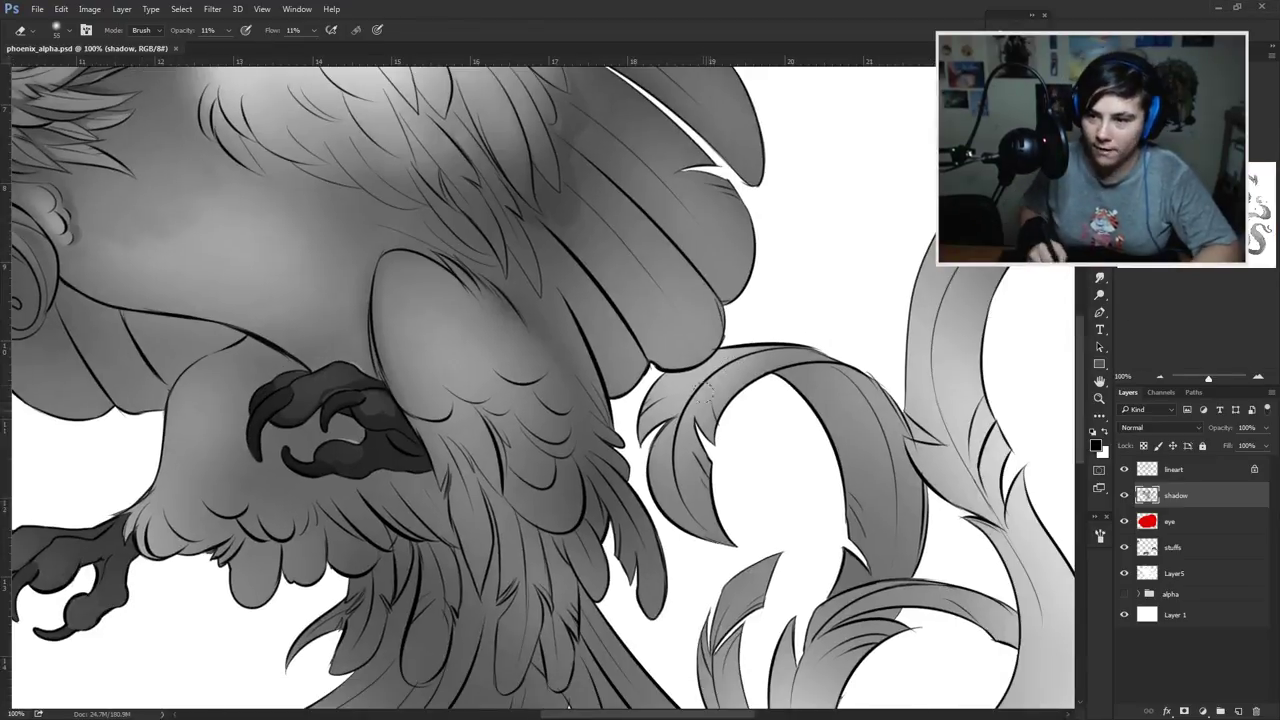
{"action": "key", "text": "l"}
{"action": "left_click_drag", "start_coordinate": [725, 342], "coordinate": [650, 380]}
{"action": "key", "text": "e"}
{"action": "left_click_drag", "start_coordinate": [660, 494], "coordinate": [700, 420]}
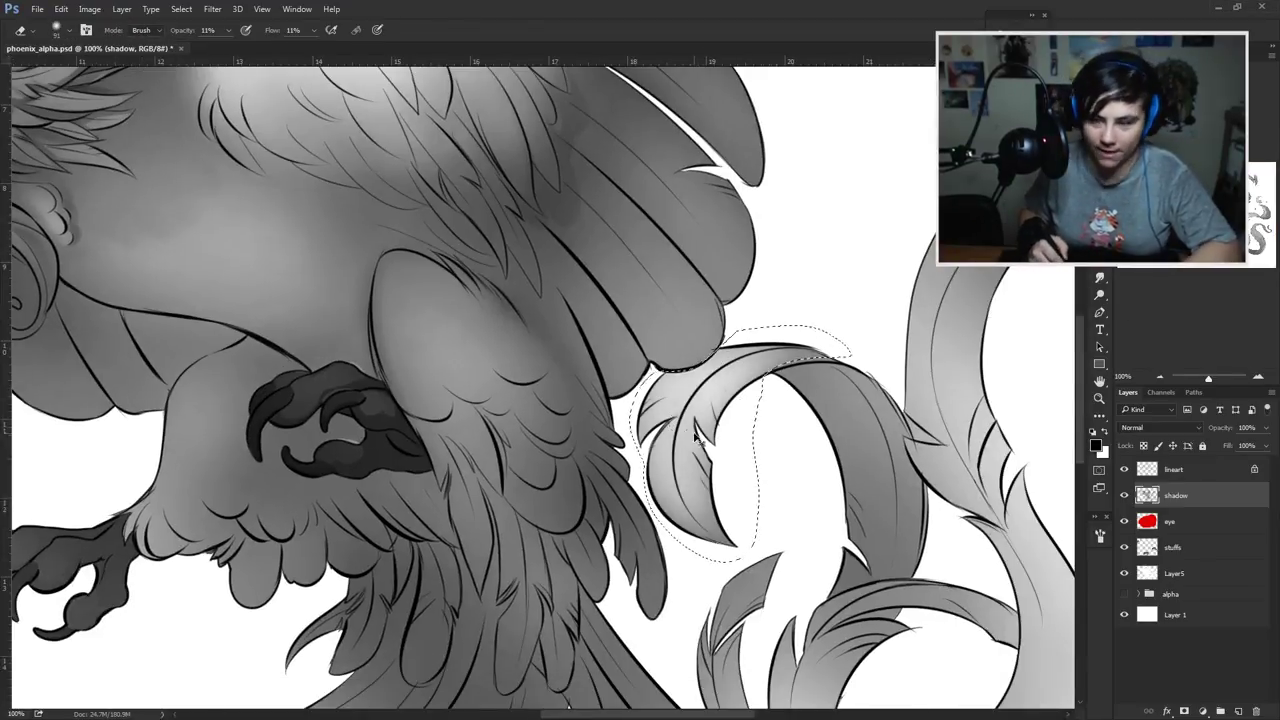
{"action": "left_click_drag", "start_coordinate": [600, 400], "coordinate": [855, 489]}
Step: Lasso the near thigh and its overlapping feathers, hide the selection outline and lighten the area with a soft eraser
{"action": "key", "text": "l"}
{"action": "mouse_move", "coordinate": [655, 345]}
{"action": "left_mouse_down"}
{"action": "mouse_move", "coordinate": [700, 450]}
{"action": "mouse_move", "coordinate": [600, 340]}
{"action": "left_mouse_up"}
{"action": "left_click_drag", "start_coordinate": [714, 408], "coordinate": [674, 343]}
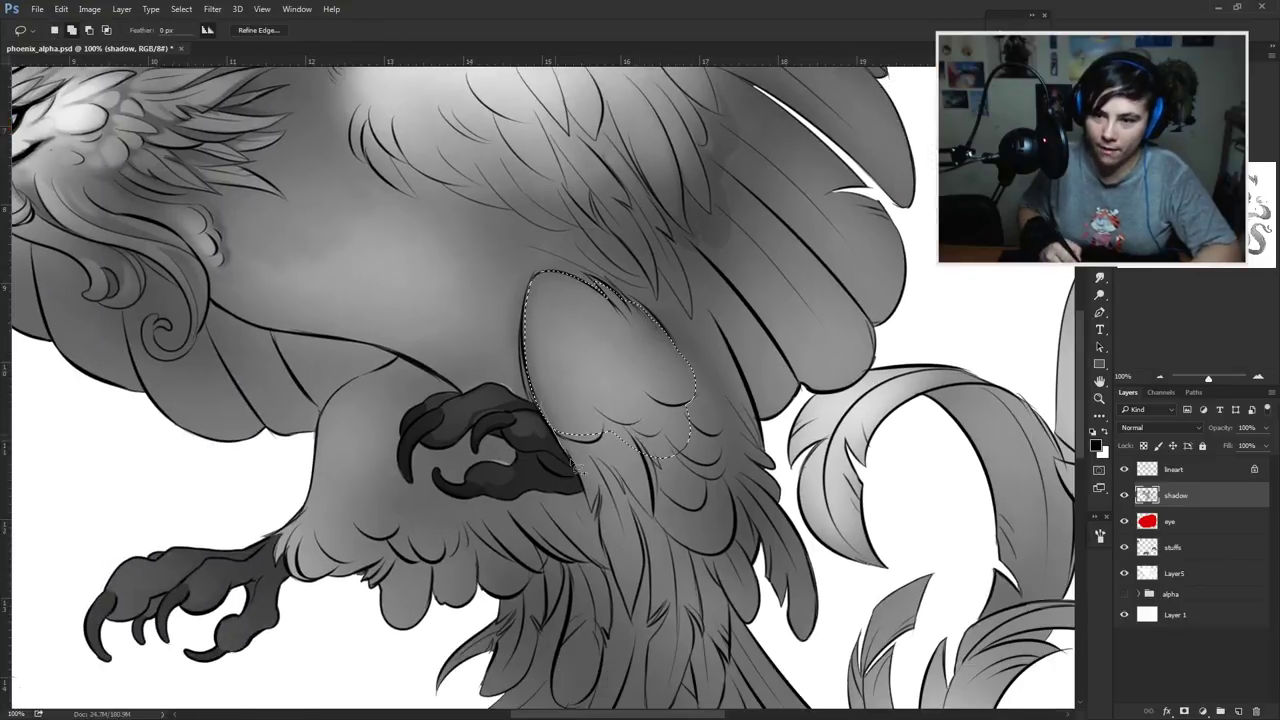
{"action": "scroll", "coordinate": [707, 568], "scroll_direction": "down", "scroll_amount": 2}
{"action": "mouse_move", "coordinate": [585, 385]}
{"action": "left_mouse_down"}
{"action": "mouse_move", "coordinate": [650, 480]}
{"action": "mouse_move", "coordinate": [726, 501]}
{"action": "mouse_move", "coordinate": [736, 543]}
{"action": "left_mouse_up"}
{"action": "key", "text": "ctrl+h"}
{"action": "key", "text": "b"}
{"action": "right_click", "coordinate": [812, 290]}
{"action": "left_click_drag", "start_coordinate": [580, 250], "coordinate": [640, 400]}
Step: Lasso the long pointed crest feather at the back of the head and lighten it with the eraser
{"action": "left_click_drag", "start_coordinate": [733, 251], "coordinate": [700, 650]}
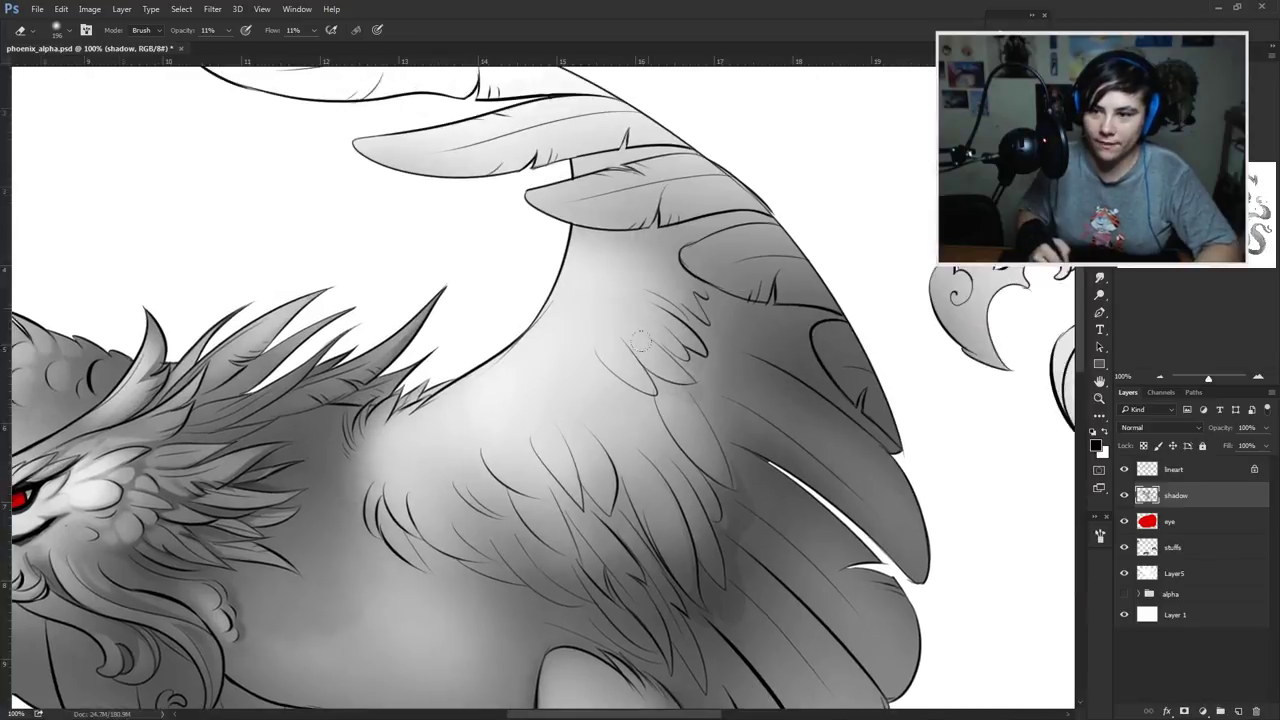
{"action": "left_click_drag", "start_coordinate": [560, 200], "coordinate": [672, 293]}
{"action": "scroll", "coordinate": [729, 386], "scroll_direction": "up", "scroll_amount": 3}
{"action": "key", "text": "l"}
{"action": "left_click_drag", "start_coordinate": [708, 376], "coordinate": [857, 345]}
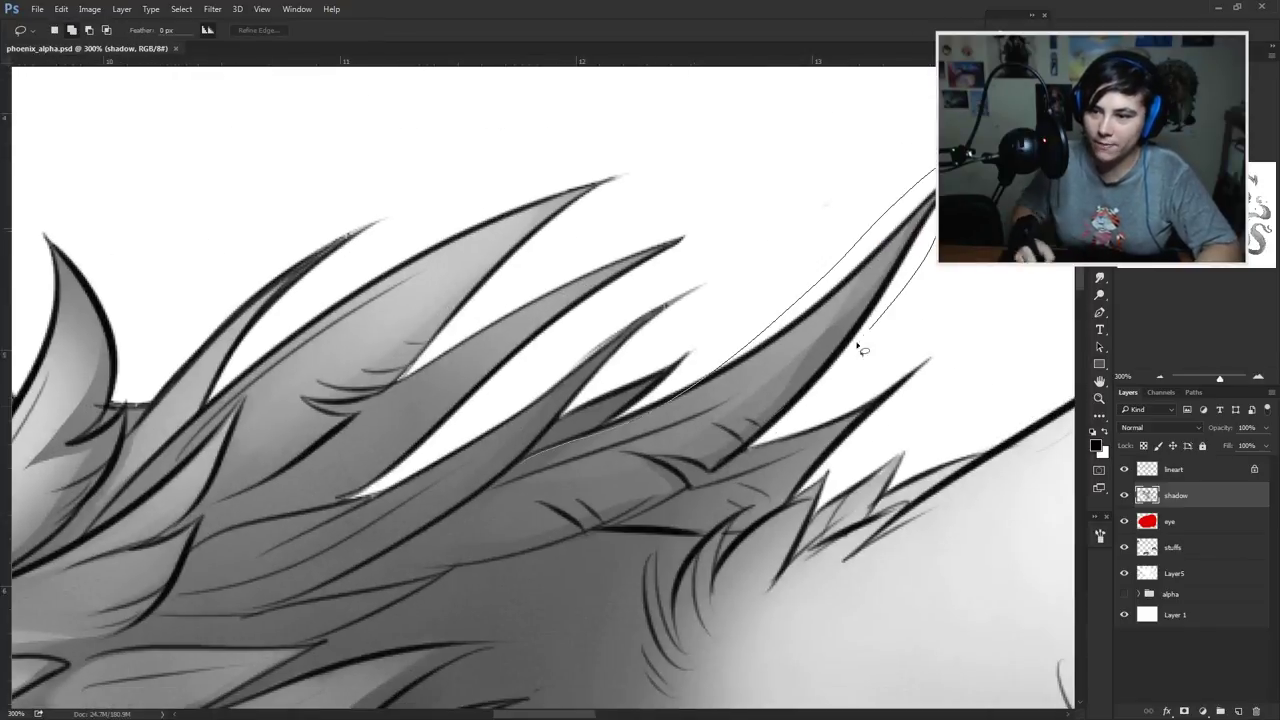
{"action": "left_click_drag", "start_coordinate": [531, 461], "coordinate": [540, 470]}
{"action": "key", "text": "b"}
{"action": "scroll", "coordinate": [540, 390], "scroll_direction": "down", "scroll_amount": 5}
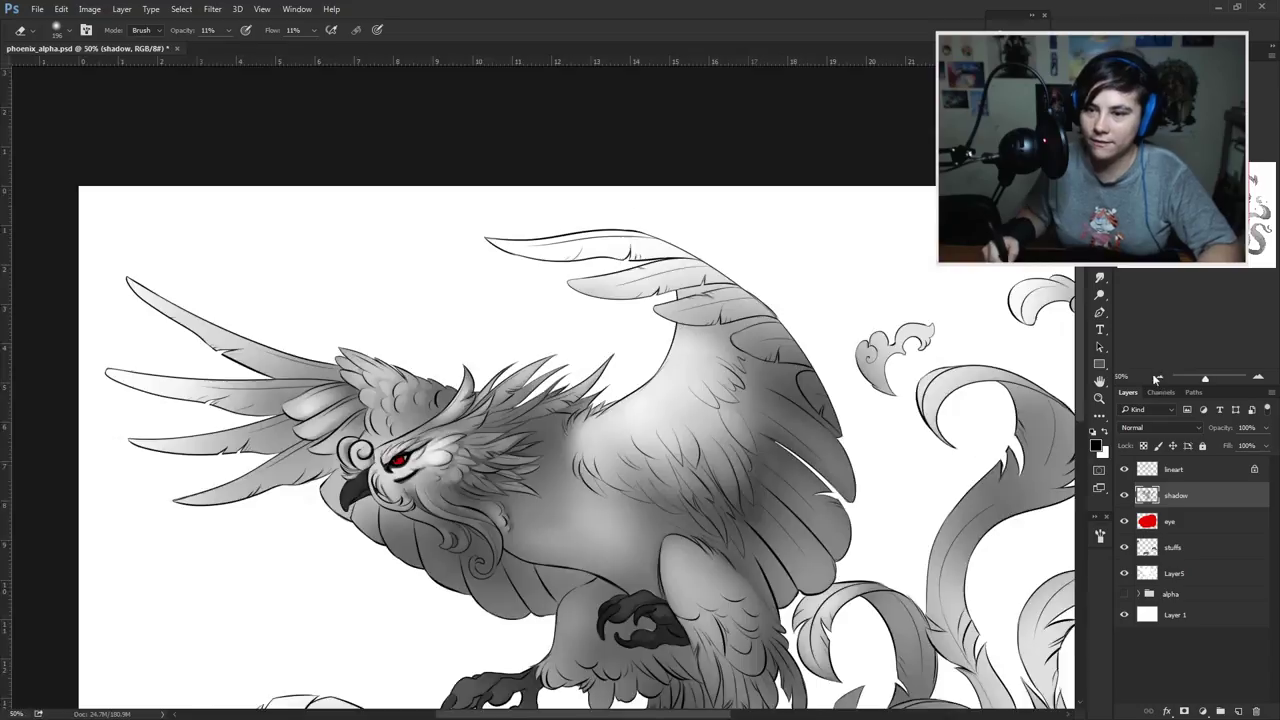
{"action": "scroll", "coordinate": [540, 390], "scroll_direction": "up", "scroll_amount": 4}
{"action": "left_click", "coordinate": [1100, 277]}
{"action": "scroll", "coordinate": [609, 322], "scroll_direction": "up", "scroll_amount": 3}
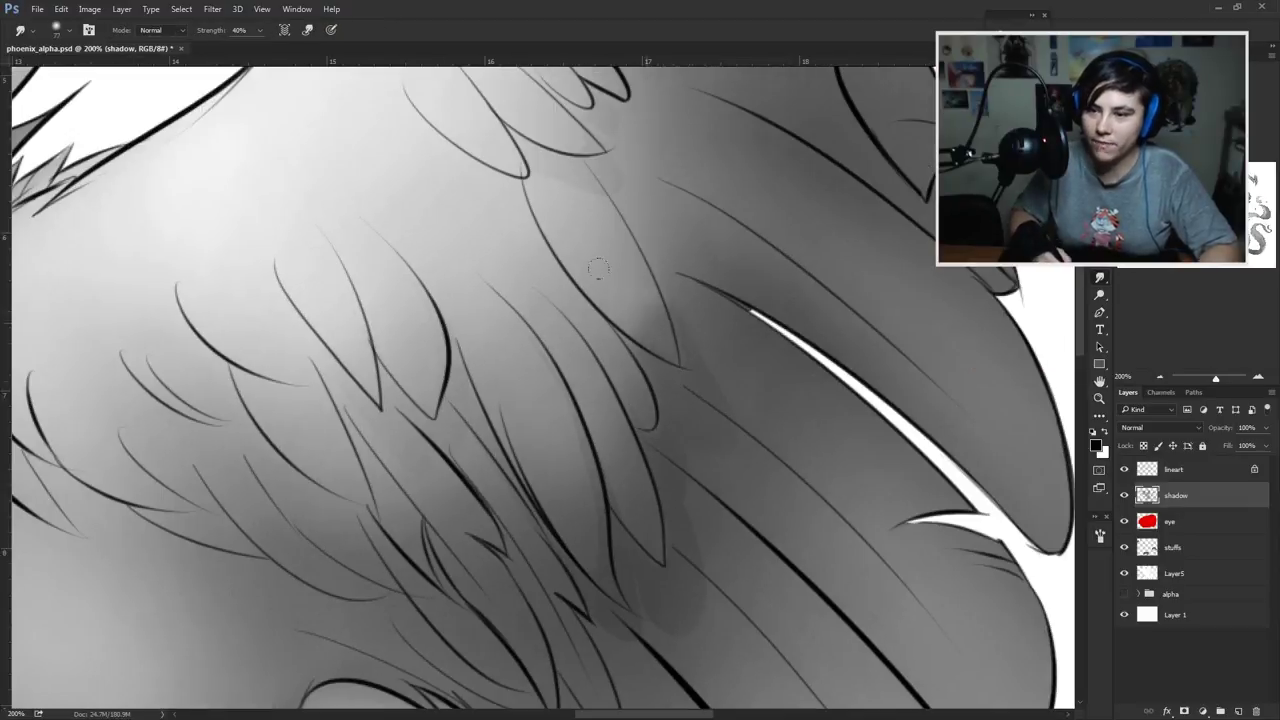
{"action": "scroll", "coordinate": [609, 322], "scroll_direction": "left", "scroll_amount": 10}
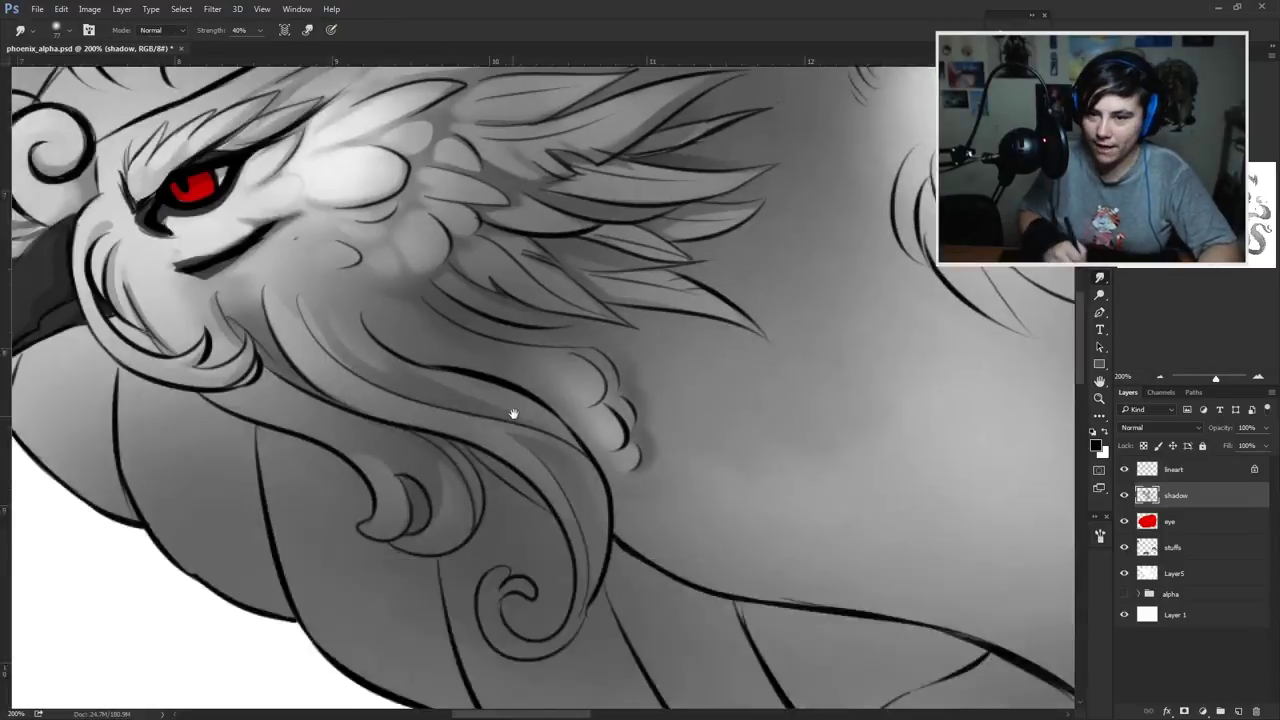
Step: Lasso the small scalloped feathers on the neck beside the long cheek plumes, brush soft shadow around them and clear the selection
{"action": "key", "text": "l"}
{"action": "left_click_drag", "start_coordinate": [598, 452], "coordinate": [574, 396]}
{"action": "mouse_move", "coordinate": [600, 380]}
{"action": "left_mouse_down"}
{"action": "mouse_move", "coordinate": [628, 445]}
{"action": "mouse_move", "coordinate": [605, 400]}
{"action": "mouse_move", "coordinate": [672, 440]}
{"action": "mouse_move", "coordinate": [665, 510]}
{"action": "left_mouse_up"}
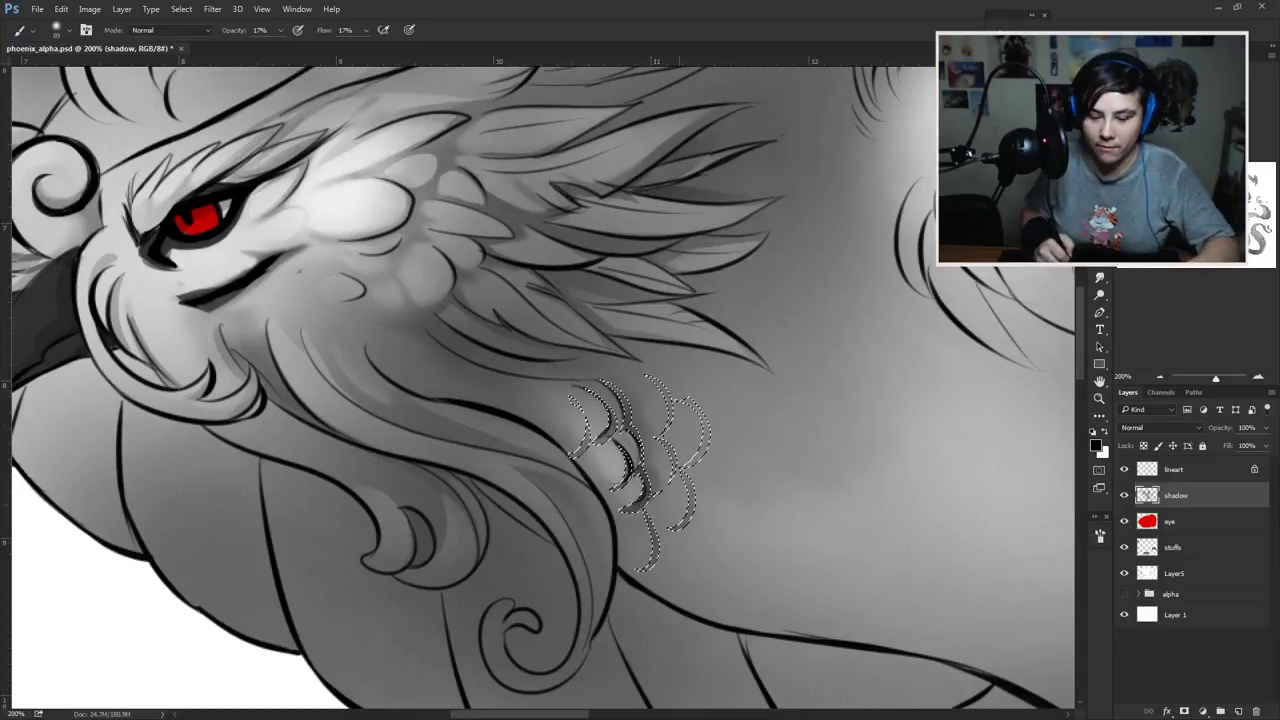
{"action": "key", "text": "ctrl+d"}
Step: Refine the long cheek plumes below the eye using lasso selections, the soft eraser and the Smudge tool
{"action": "scroll", "coordinate": [523, 410], "scroll_direction": "left", "scroll_amount": 5}
{"action": "scroll", "coordinate": [523, 410], "scroll_direction": "up", "scroll_amount": 2}
{"action": "key", "text": "Escape"}
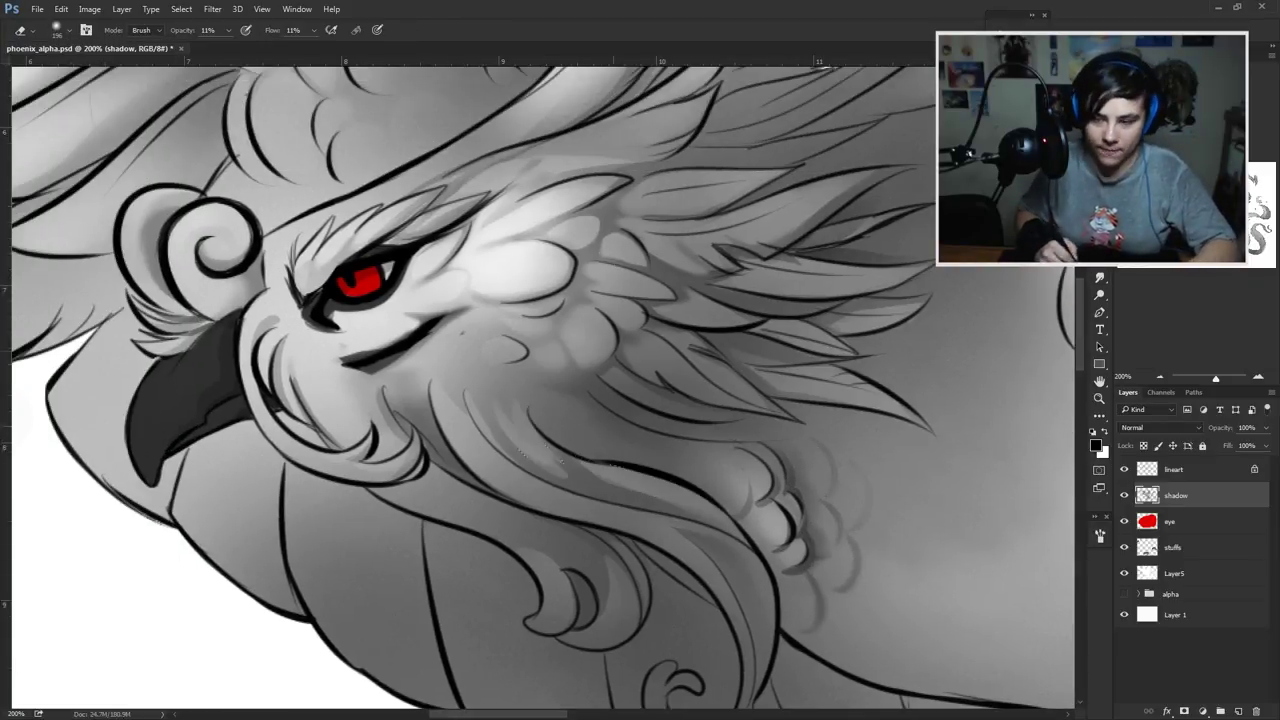
{"action": "key", "text": "r"}
{"action": "scroll", "coordinate": [595, 383], "scroll_direction": "up", "scroll_amount": 2}
{"action": "scroll", "coordinate": [595, 383], "scroll_direction": "left", "scroll_amount": 2}
{"action": "key", "text": "l"}
{"action": "mouse_move", "coordinate": [620, 350]}
{"action": "left_mouse_down"}
{"action": "mouse_move", "coordinate": [645, 375]}
{"action": "mouse_move", "coordinate": [600, 400]}
{"action": "left_mouse_up"}
{"action": "scroll", "coordinate": [605, 430], "scroll_direction": "up", "scroll_amount": 2}
{"action": "scroll", "coordinate": [605, 430], "scroll_direction": "left", "scroll_amount": 2}
{"action": "key", "text": "r"}
Step: Lasso the far thigh in front of the raised foot, lighten it with a large soft eraser and clear the selection
{"action": "key", "text": "ctrl+0"}
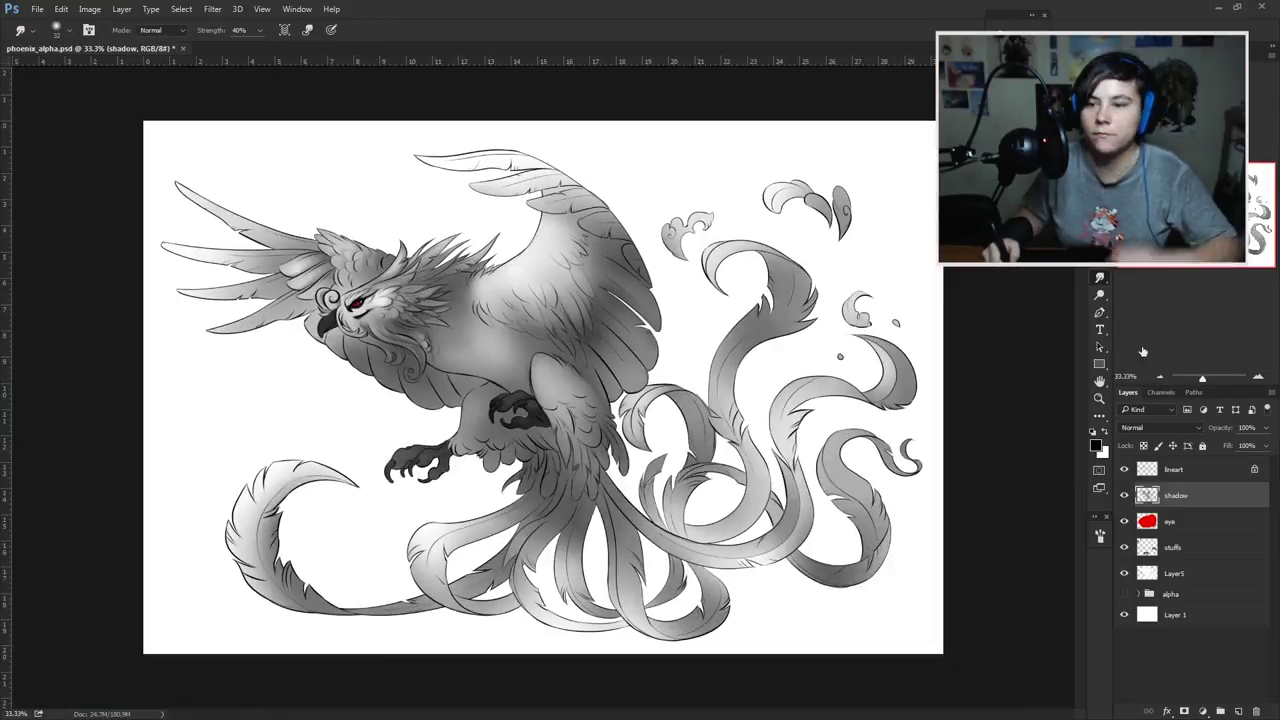
{"action": "key", "text": "ctrl+plus"}
{"action": "key", "text": "ctrl+plus"}
{"action": "key", "text": "ctrl+plus"}
{"action": "key", "text": "ctrl+plus"}
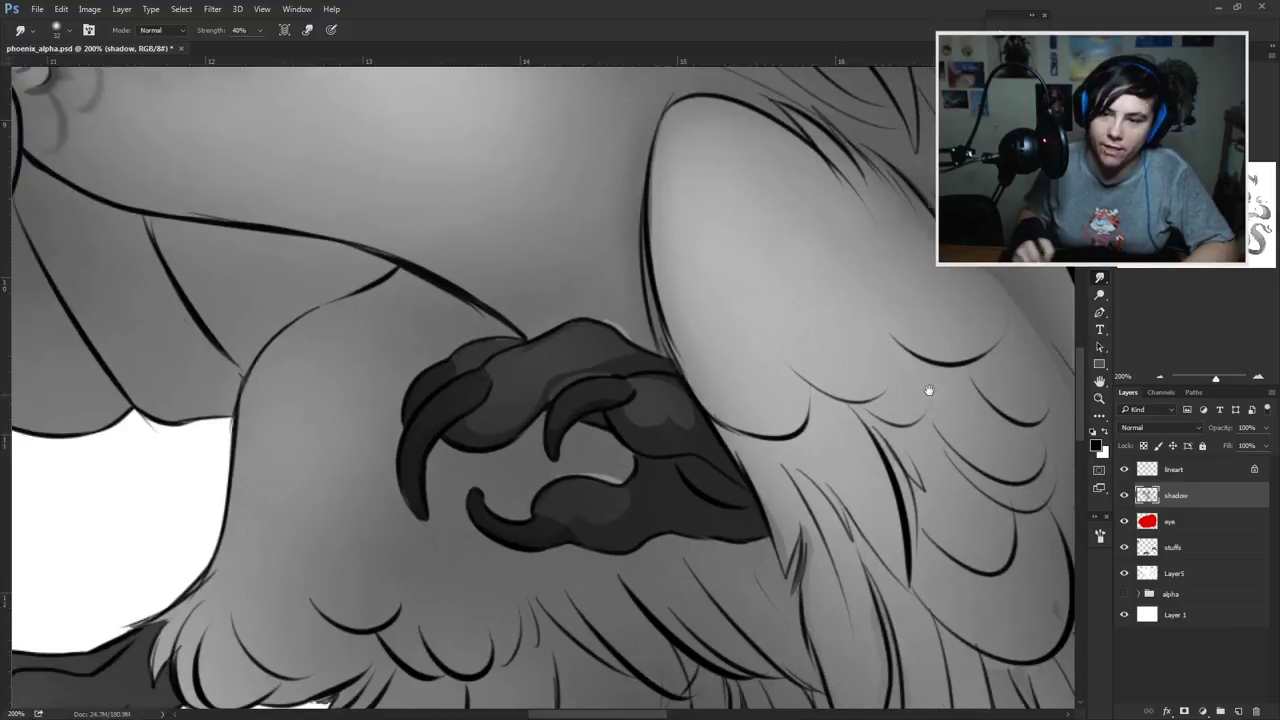
{"action": "left_click_drag", "start_coordinate": [929, 390], "coordinate": [999, 425]}
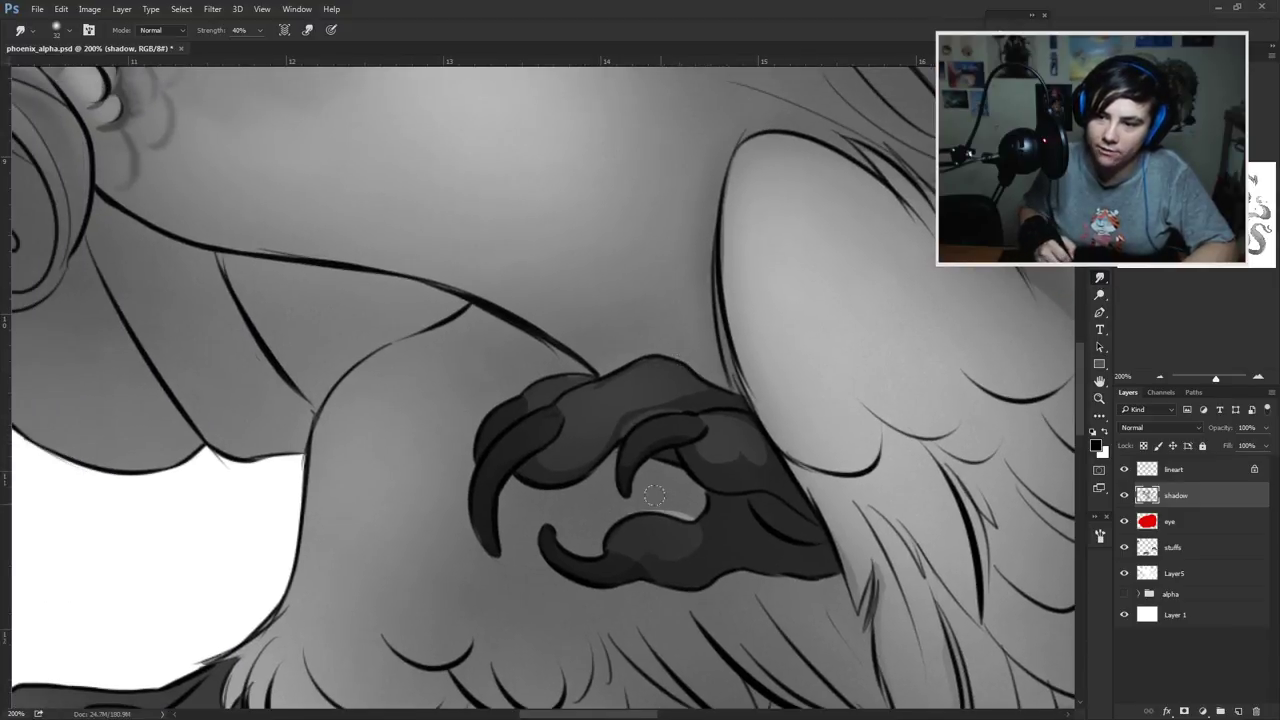
{"action": "scroll", "coordinate": [616, 516], "scroll_direction": "left", "scroll_amount": 5}
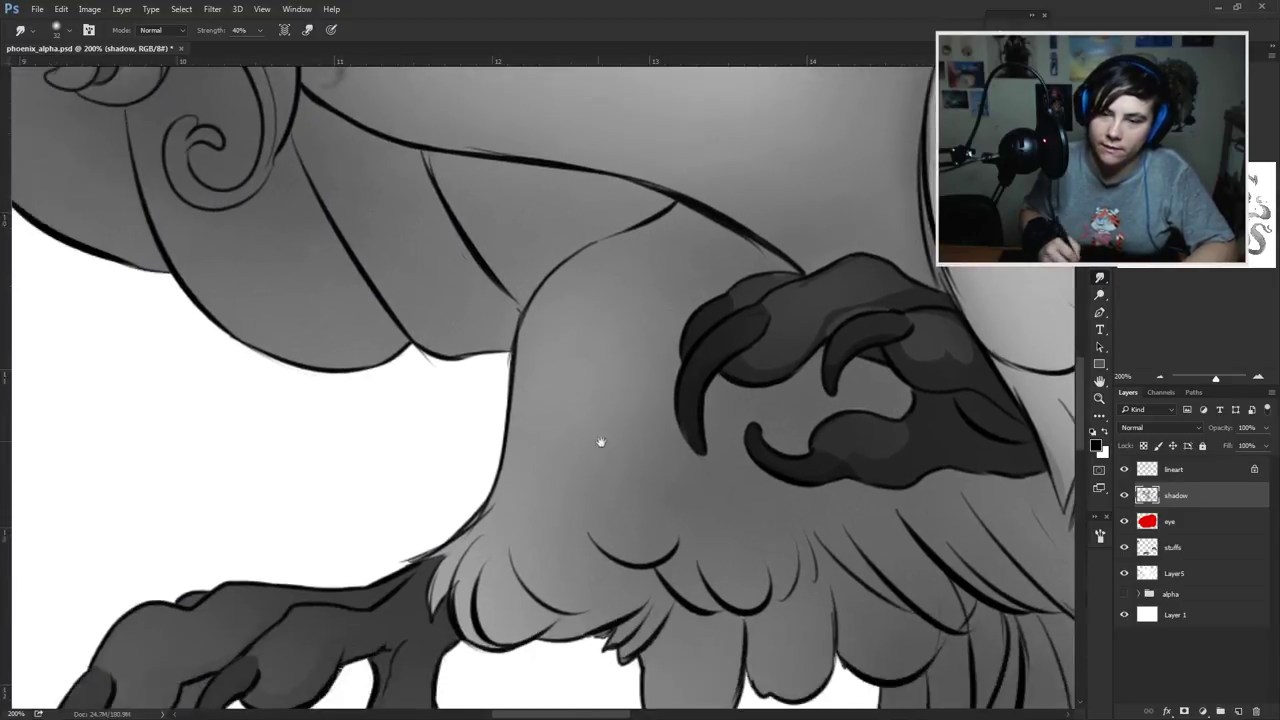
{"action": "scroll", "coordinate": [600, 443], "scroll_direction": "down", "scroll_amount": 3}
{"action": "key", "text": "l"}
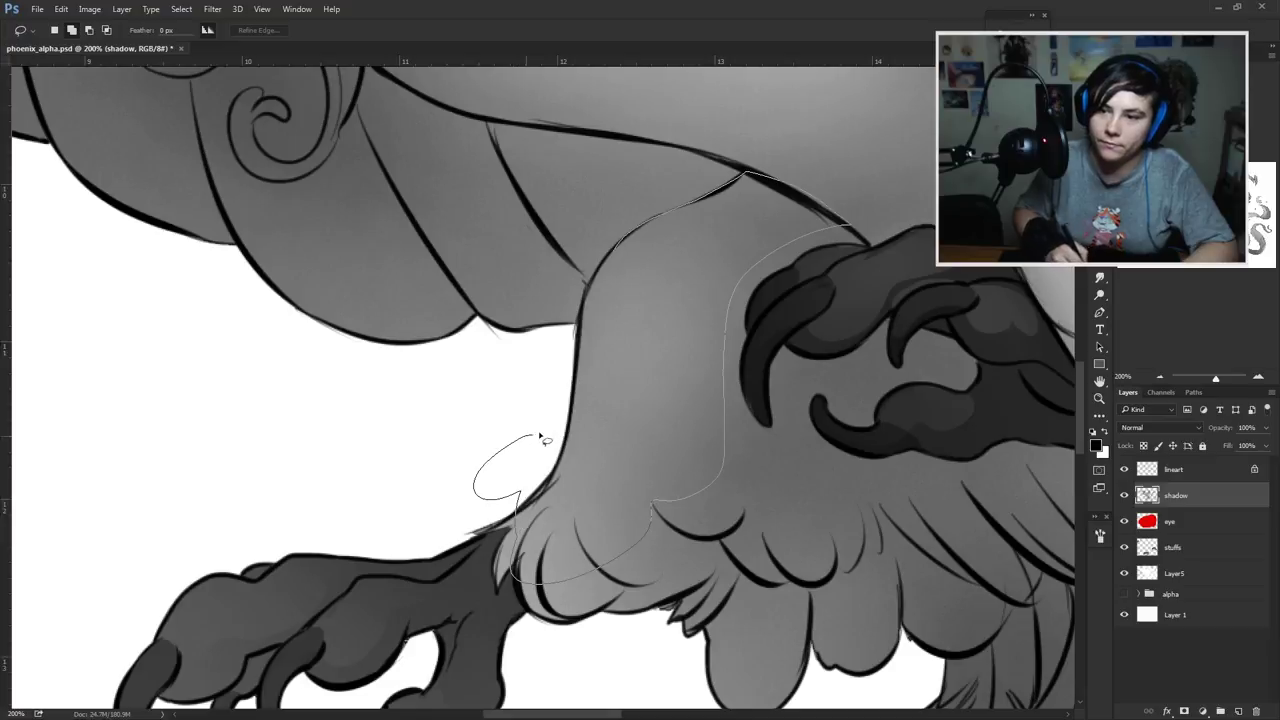
{"action": "left_click_drag", "start_coordinate": [594, 281], "coordinate": [590, 282]}
{"action": "key", "text": "e"}
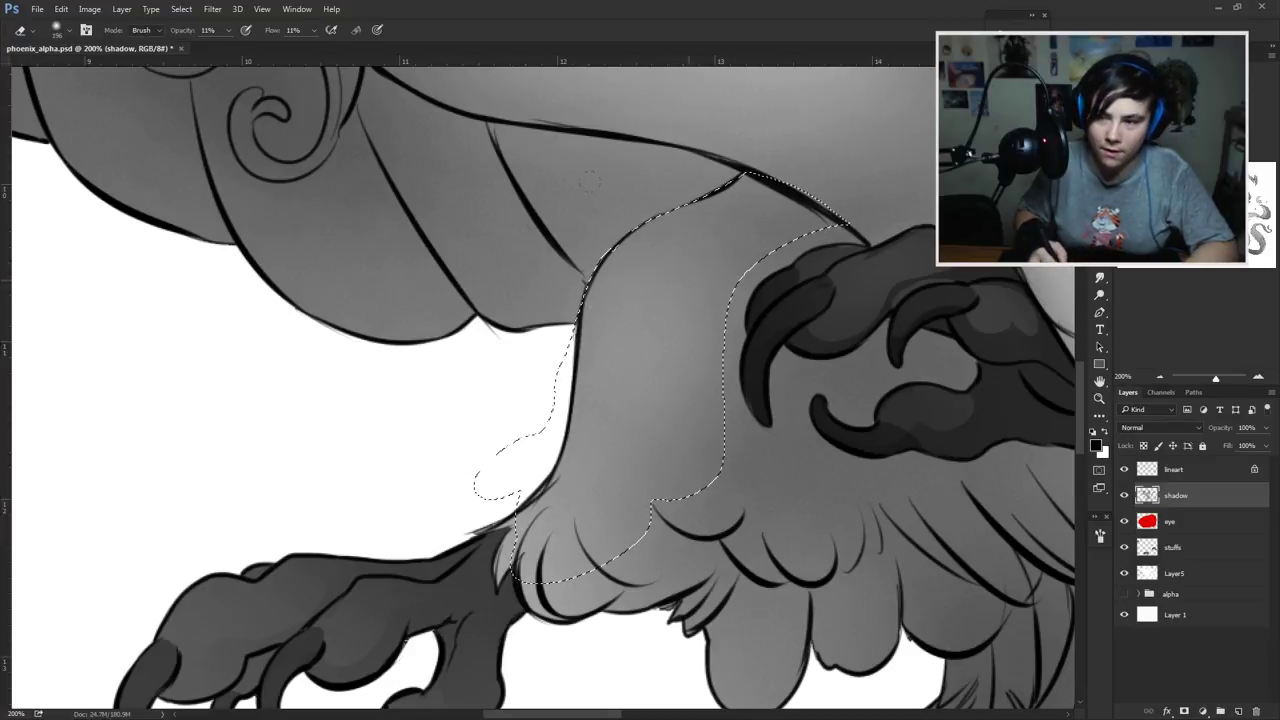
{"action": "right_click", "coordinate": [694, 284]}
{"action": "key", "text": "Escape"}
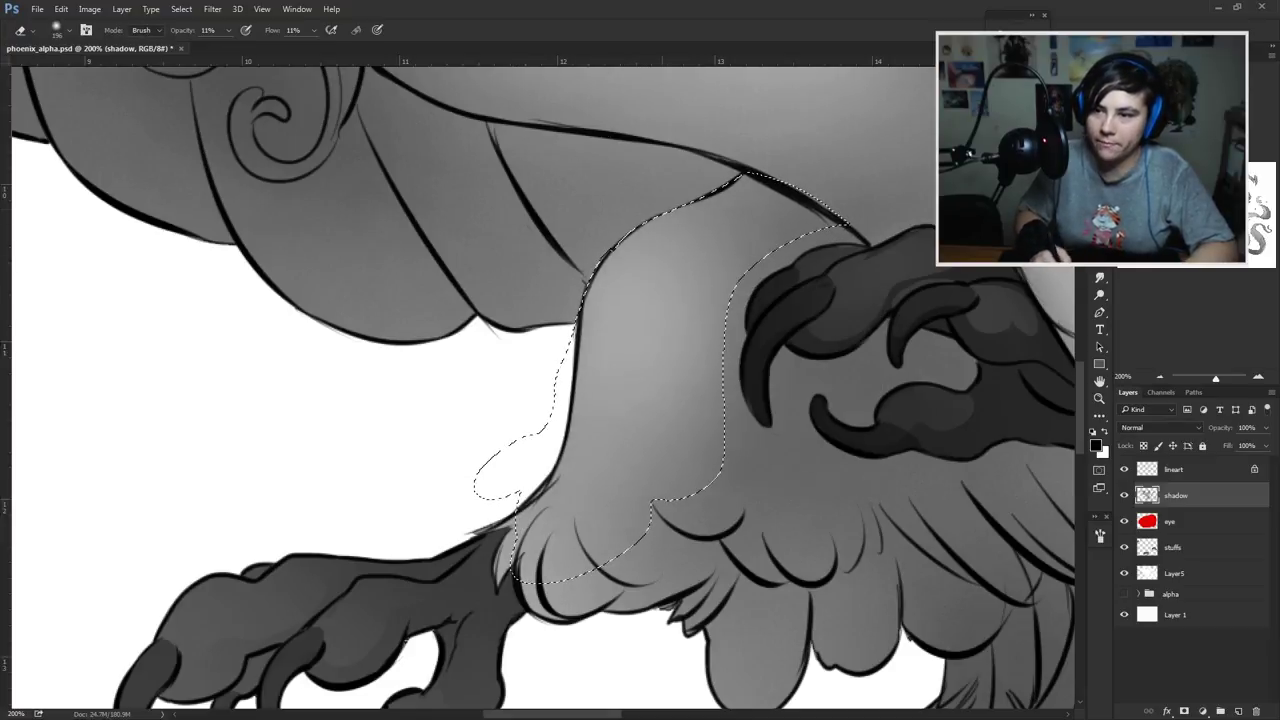
{"action": "left_click_drag", "start_coordinate": [600, 470], "coordinate": [463, 387]}
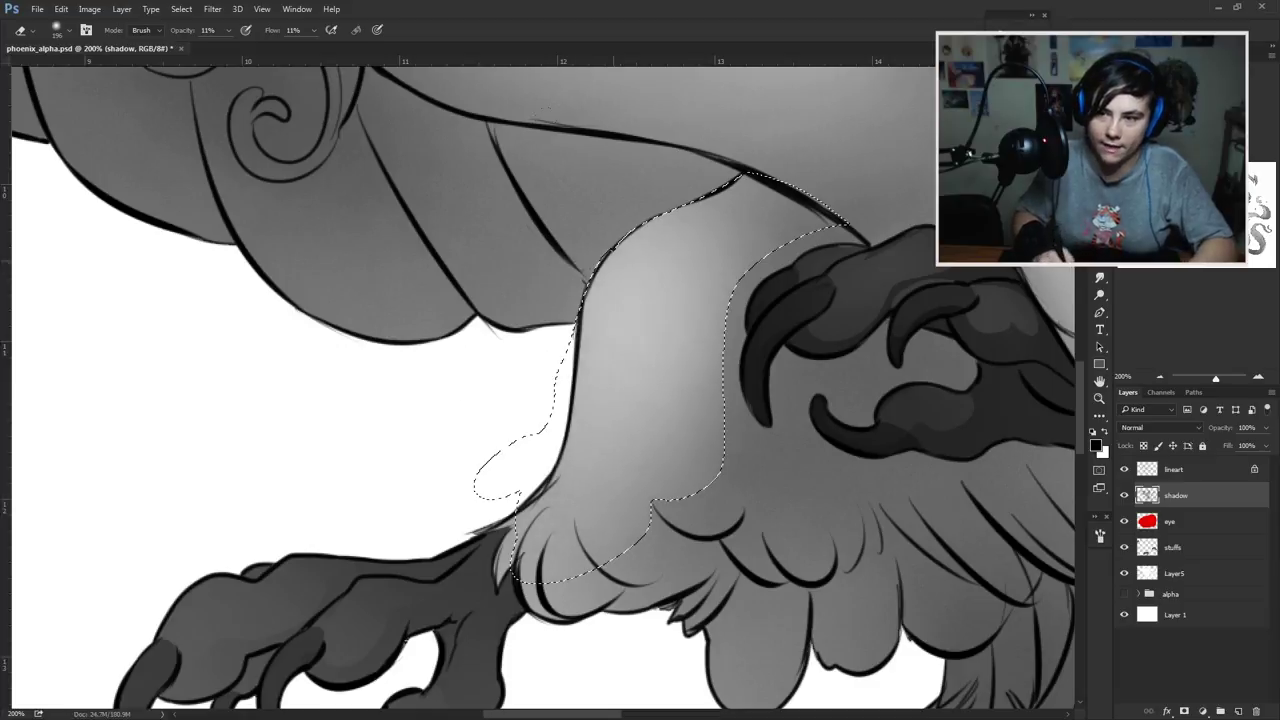
{"action": "key", "text": "ctrl+d"}
Step: Smudge the hard edge of the far thigh's highlight beside the raised claws with a soft 40% strength brush
{"action": "scroll", "coordinate": [780, 335], "scroll_direction": "right", "scroll_amount": 1}
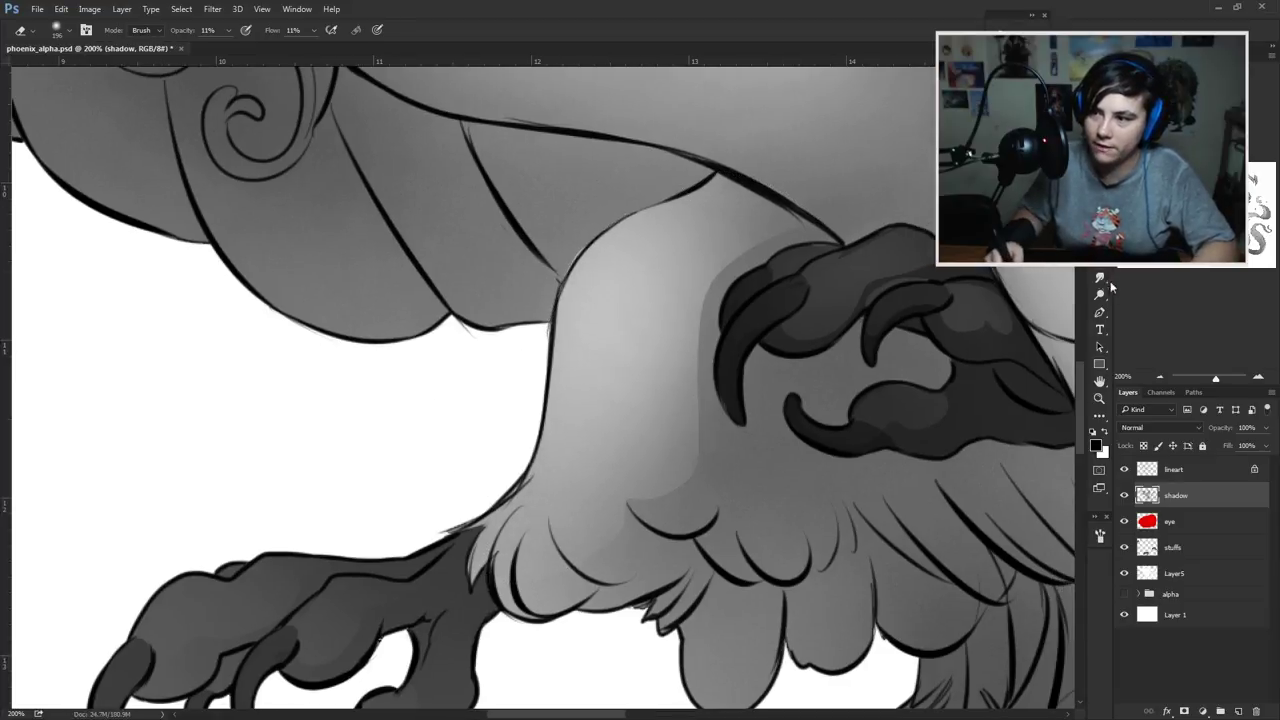
{"action": "key", "text": "r"}
{"action": "right_click", "coordinate": [807, 441]}
{"action": "key", "text": "Return"}
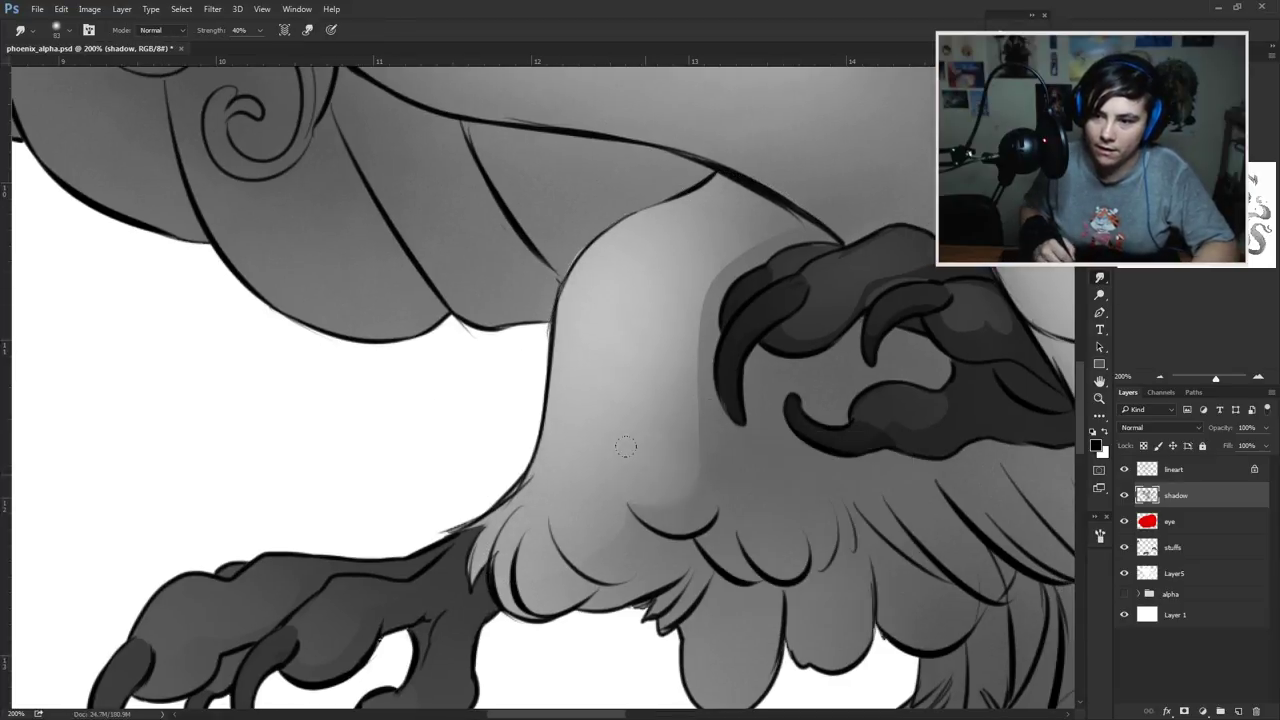
{"action": "right_click", "coordinate": [809, 350]}
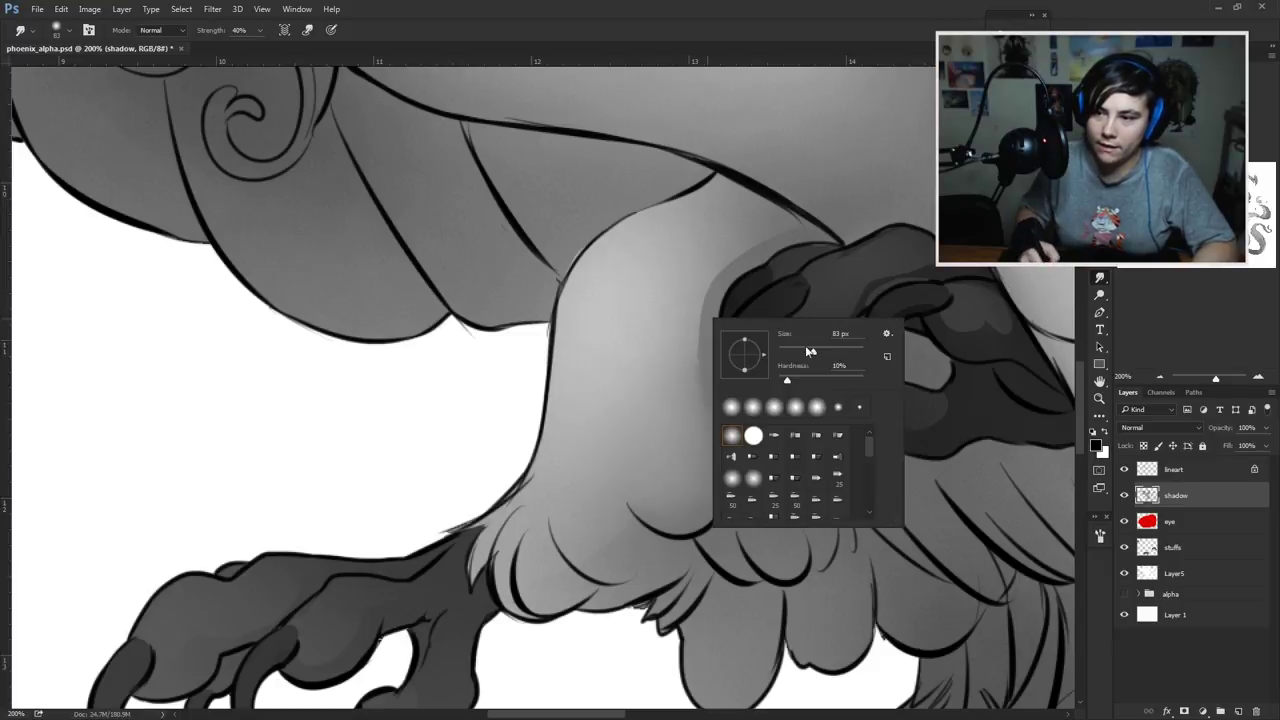
{"action": "key", "text": "Return"}
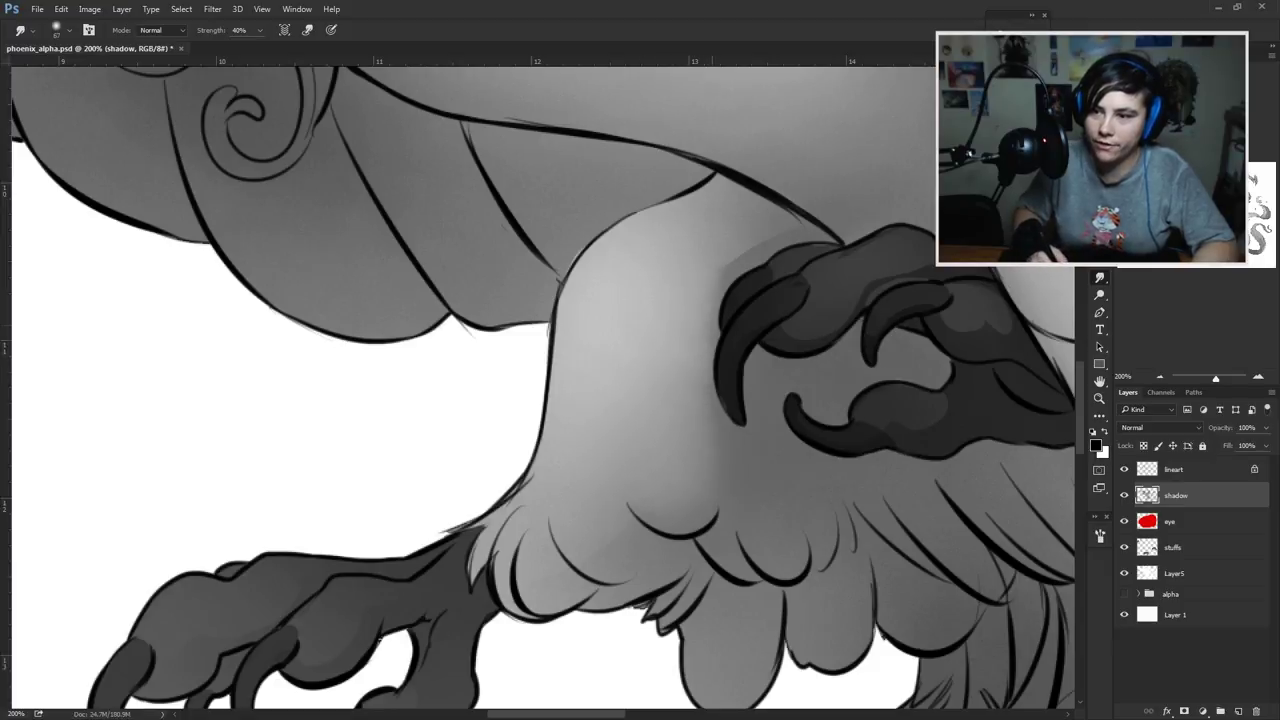
{"action": "left_click_drag", "start_coordinate": [714, 456], "coordinate": [718, 393]}
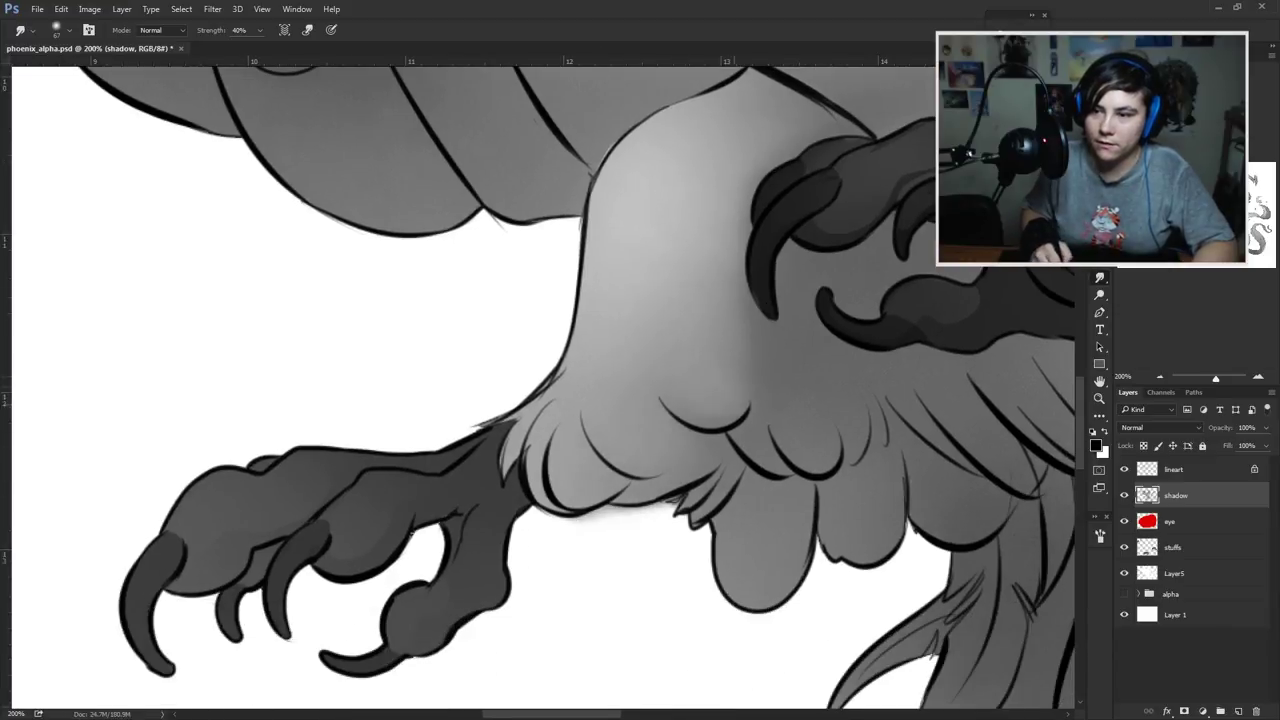
{"action": "left_click_drag", "start_coordinate": [670, 442], "coordinate": [700, 590]}
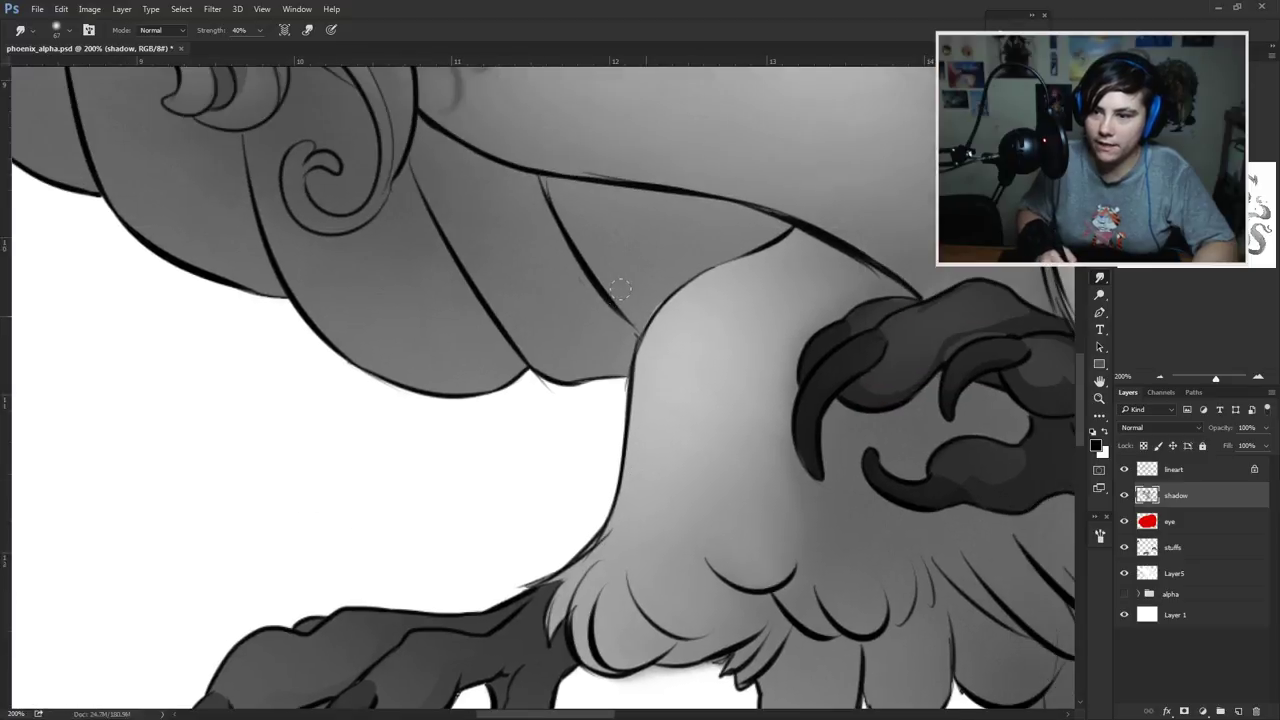
{"action": "mouse_move", "coordinate": [651, 349]}
{"action": "left_mouse_down"}
{"action": "mouse_move", "coordinate": [663, 380]}
{"action": "mouse_move", "coordinate": [823, 334]}
{"action": "left_mouse_up"}
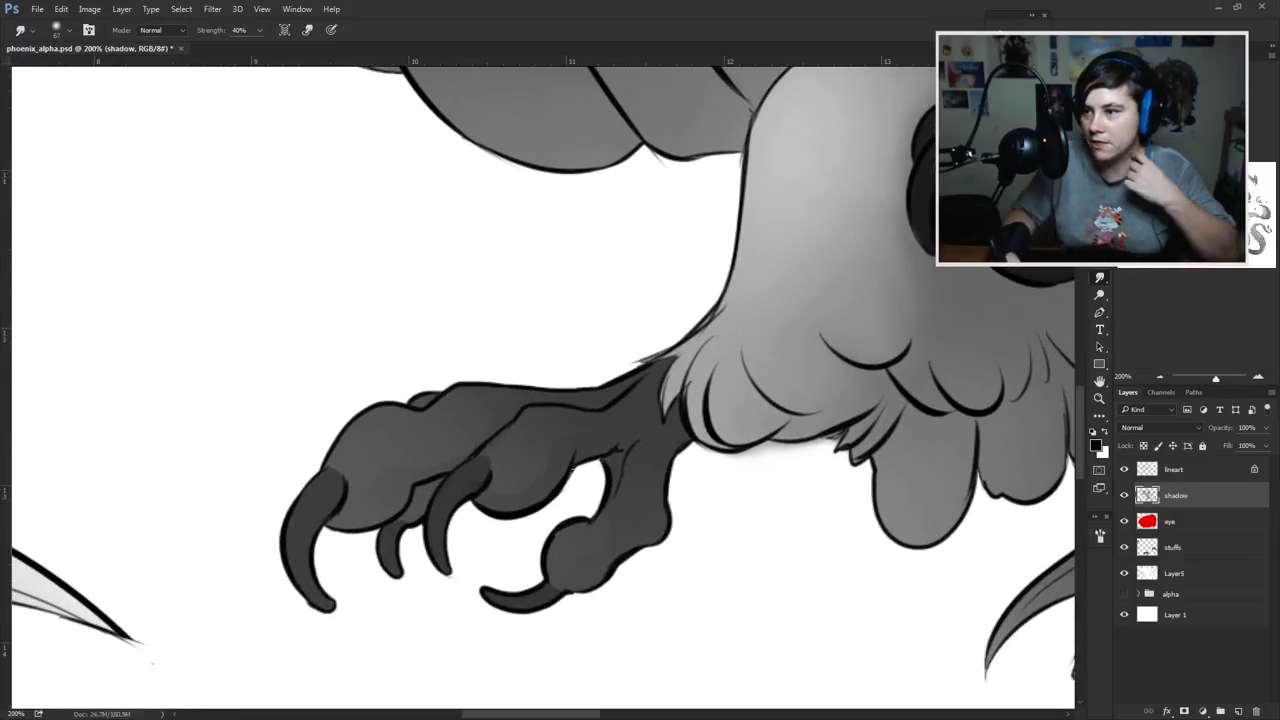
Step: Lasso the upper surfaces of the toes and rear digit on the lowered foot and invert the selection
{"action": "key", "text": "l"}
{"action": "left_click_drag", "start_coordinate": [624, 469], "coordinate": [594, 532]}
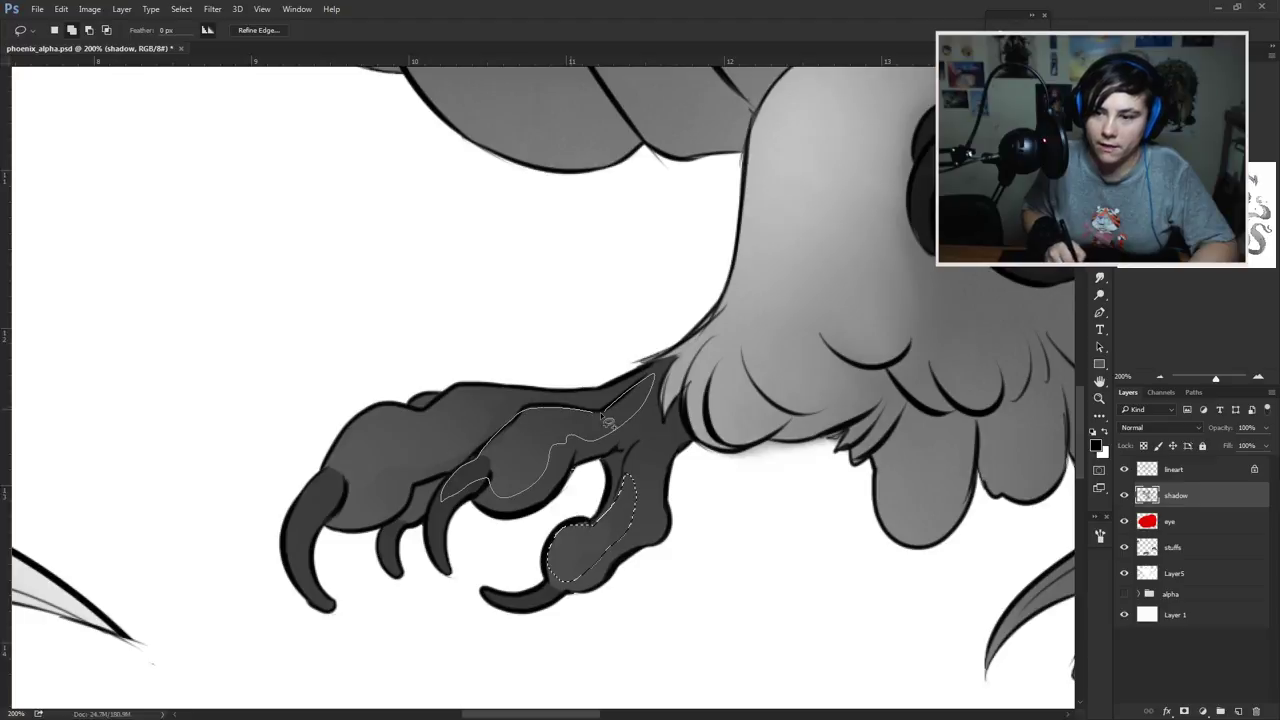
{"action": "left_click_drag", "start_coordinate": [604, 418], "coordinate": [604, 419]}
{"action": "left_click_drag", "start_coordinate": [557, 417], "coordinate": [657, 432]}
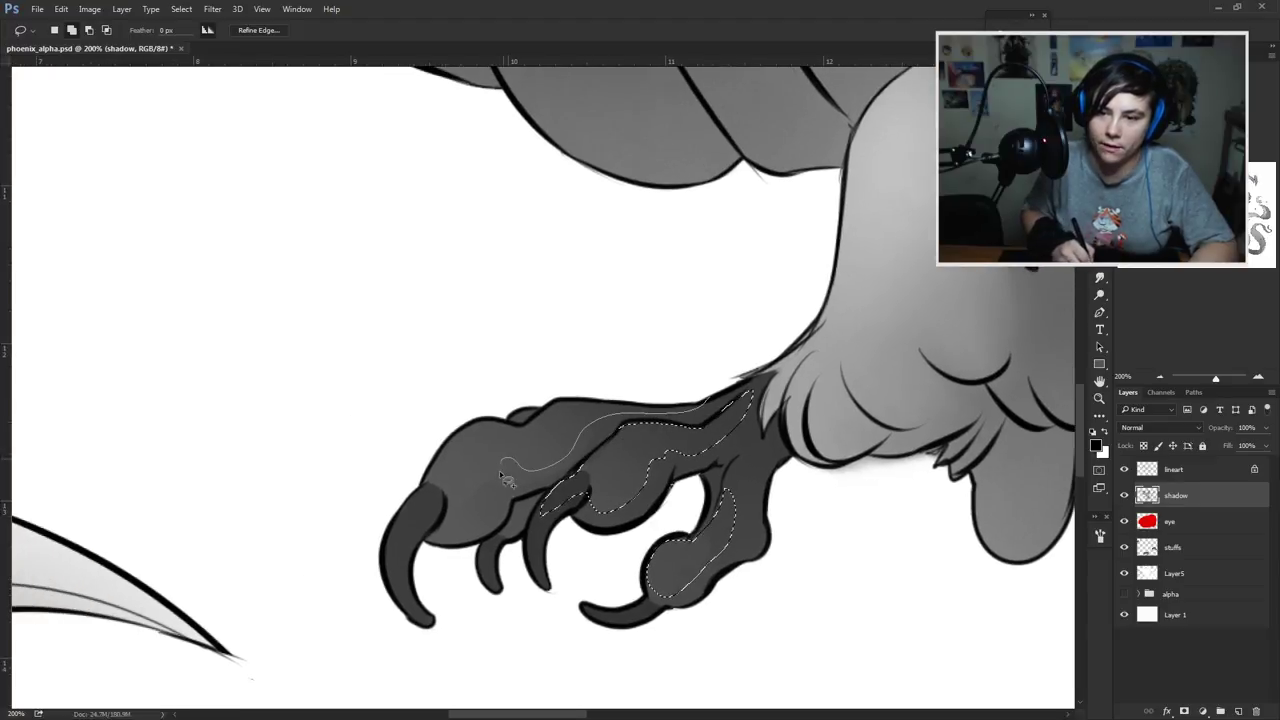
{"action": "left_click_drag", "start_coordinate": [455, 515], "coordinate": [430, 550]}
{"action": "mouse_move", "coordinate": [372, 586]}
{"action": "left_mouse_down"}
{"action": "mouse_move", "coordinate": [394, 463]}
{"action": "mouse_move", "coordinate": [448, 414]}
{"action": "mouse_move", "coordinate": [528, 434]}
{"action": "mouse_move", "coordinate": [566, 401]}
{"action": "mouse_move", "coordinate": [712, 392]}
{"action": "left_mouse_up"}
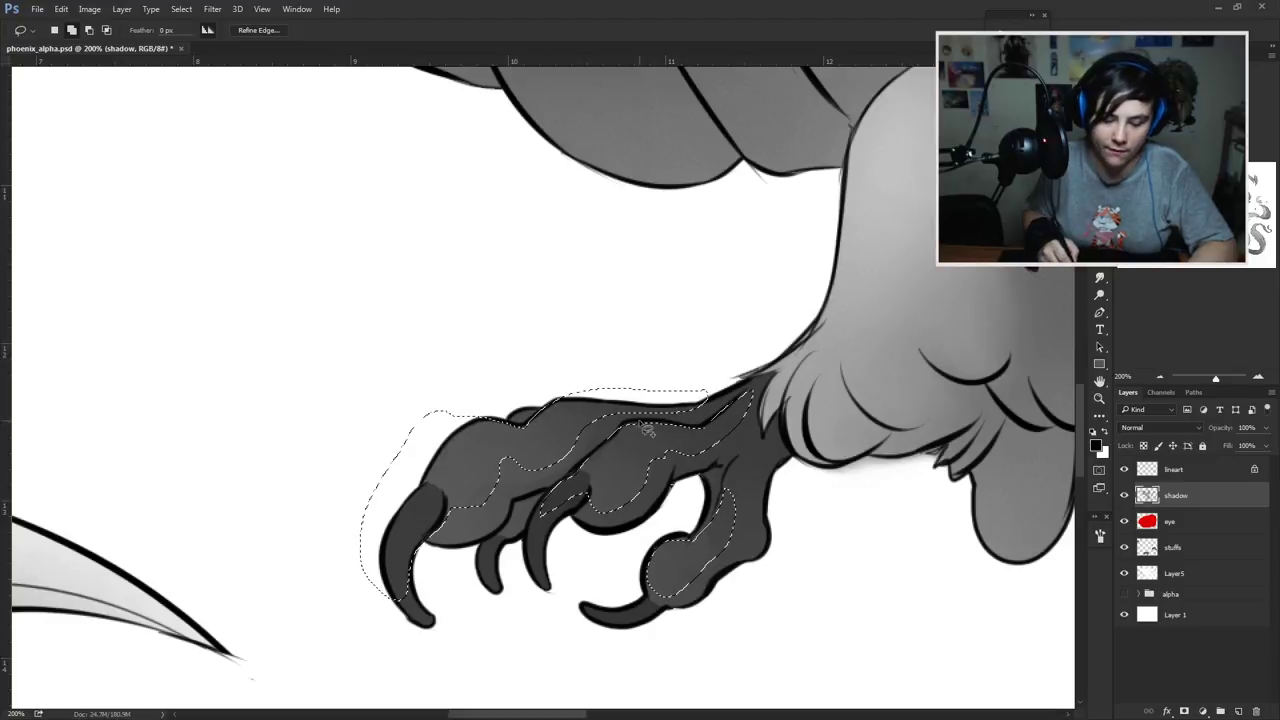
{"action": "key", "text": "e"}
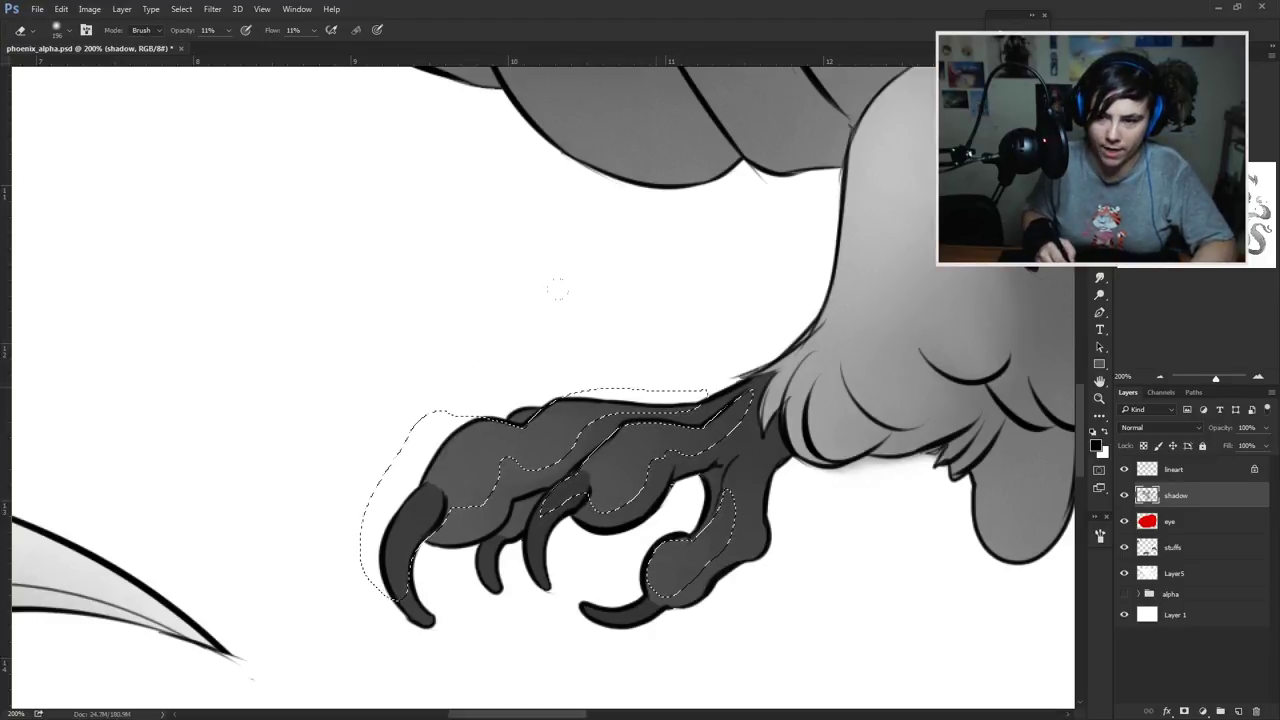
{"action": "left_click", "coordinate": [181, 9]}
{"action": "left_click", "coordinate": [215, 53]}
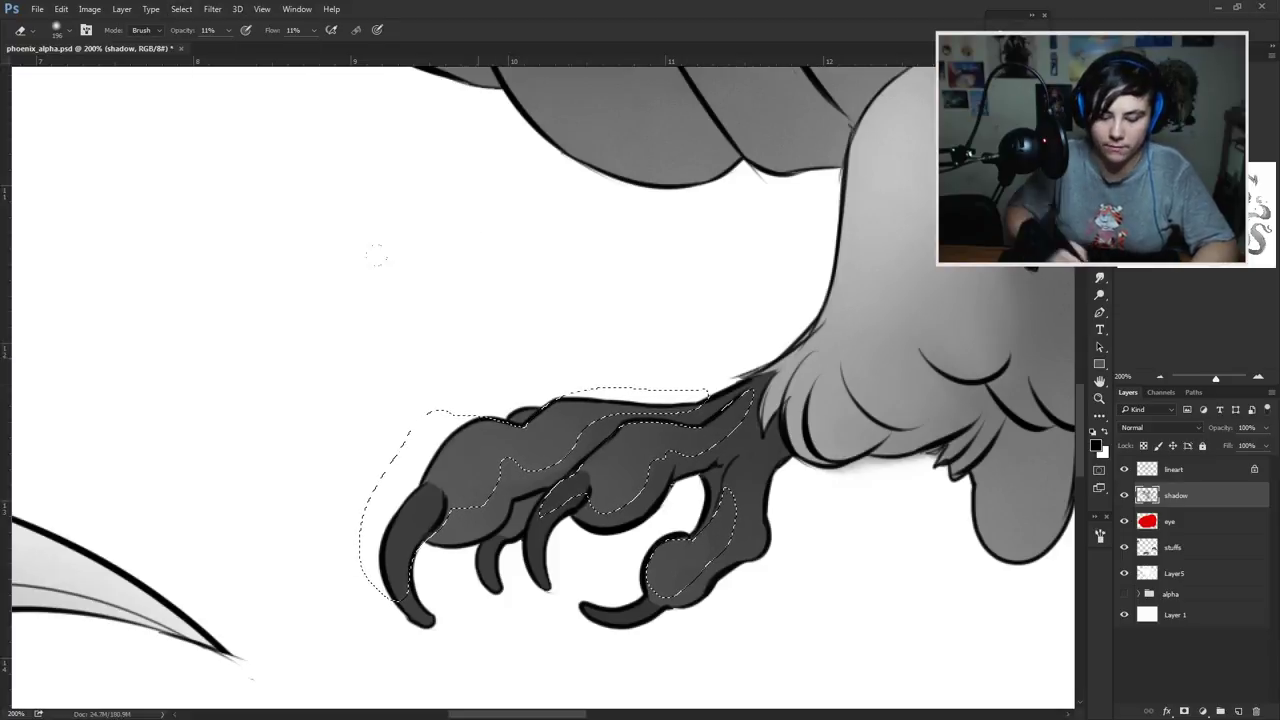
Step: Brush soft shadow over the undersides of the lowered foot's toes and clear the selection
{"action": "key", "text": "b"}
{"action": "mouse_move", "coordinate": [560, 540]}
{"action": "left_mouse_down"}
{"action": "mouse_move", "coordinate": [445, 575]}
{"action": "mouse_move", "coordinate": [580, 560]}
{"action": "mouse_move", "coordinate": [715, 590]}
{"action": "mouse_move", "coordinate": [800, 490]}
{"action": "mouse_move", "coordinate": [786, 472]}
{"action": "left_mouse_up"}
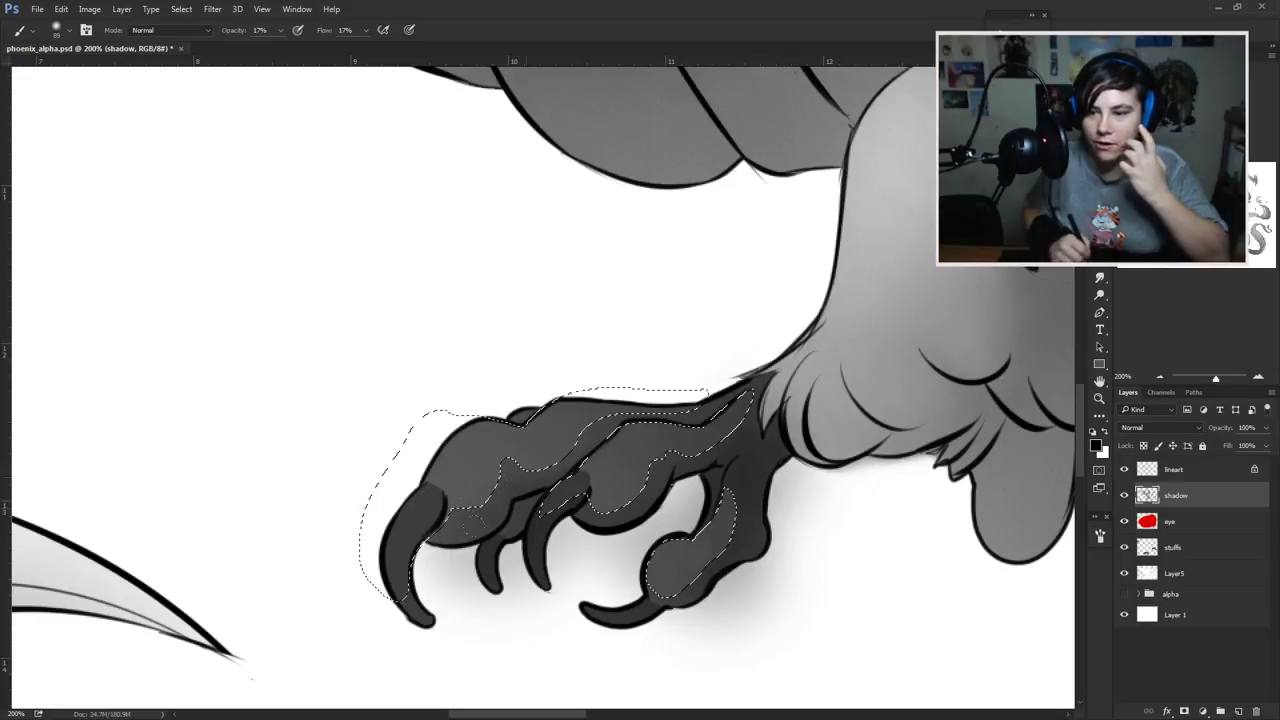
{"action": "mouse_move", "coordinate": [472, 522]}
{"action": "left_mouse_down"}
{"action": "mouse_move", "coordinate": [445, 585]}
{"action": "mouse_move", "coordinate": [470, 605]}
{"action": "left_mouse_up"}
{"action": "key", "text": "ctrl+d"}
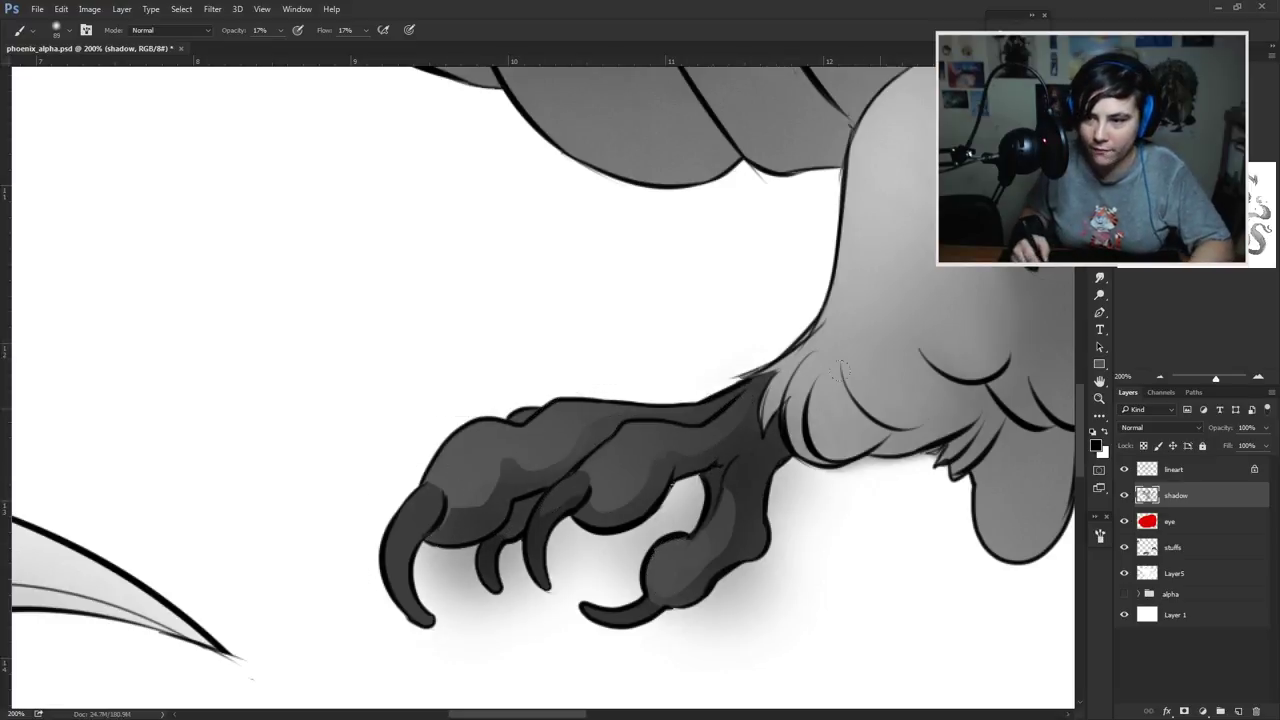
Step: Smudge the shadow edges on the lowered foot's toes and brush extra shadow near the front claw
{"action": "left_click_drag", "start_coordinate": [840, 370], "coordinate": [829, 358]}
{"action": "left_click", "coordinate": [1101, 272]}
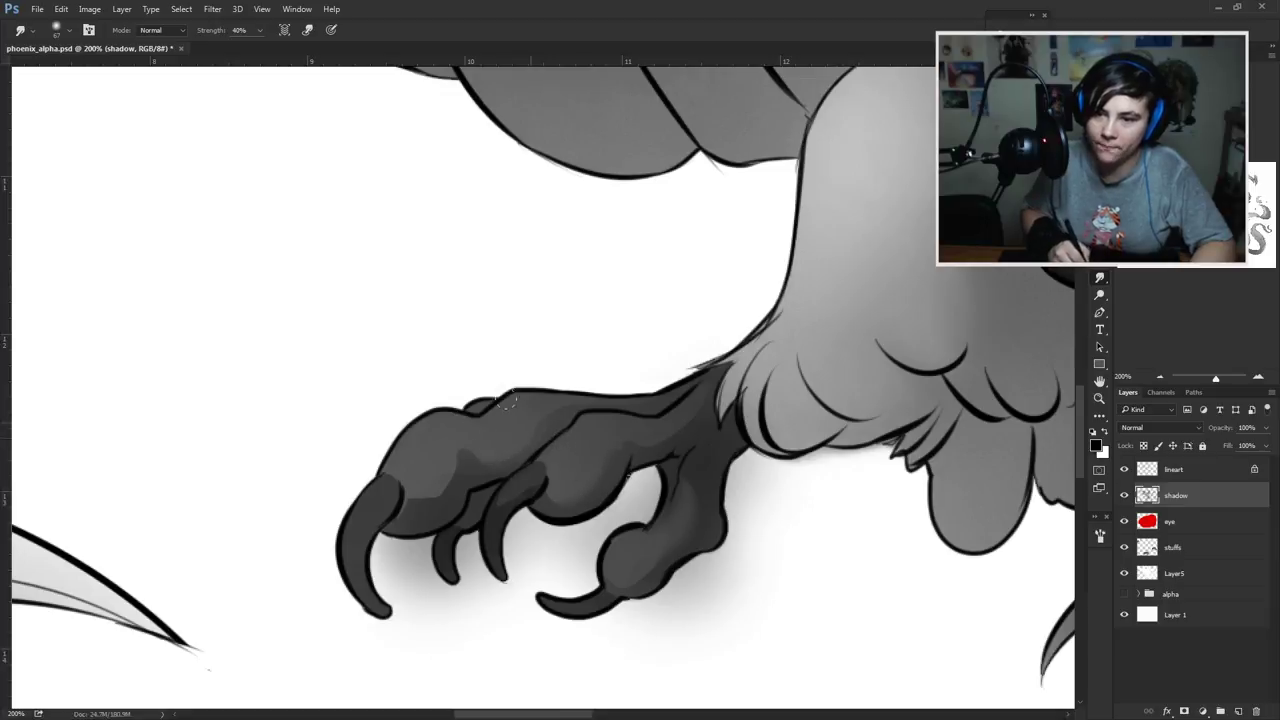
{"action": "mouse_move", "coordinate": [508, 400]}
{"action": "left_mouse_down"}
{"action": "mouse_move", "coordinate": [417, 446]}
{"action": "mouse_move", "coordinate": [452, 478]}
{"action": "left_mouse_up"}
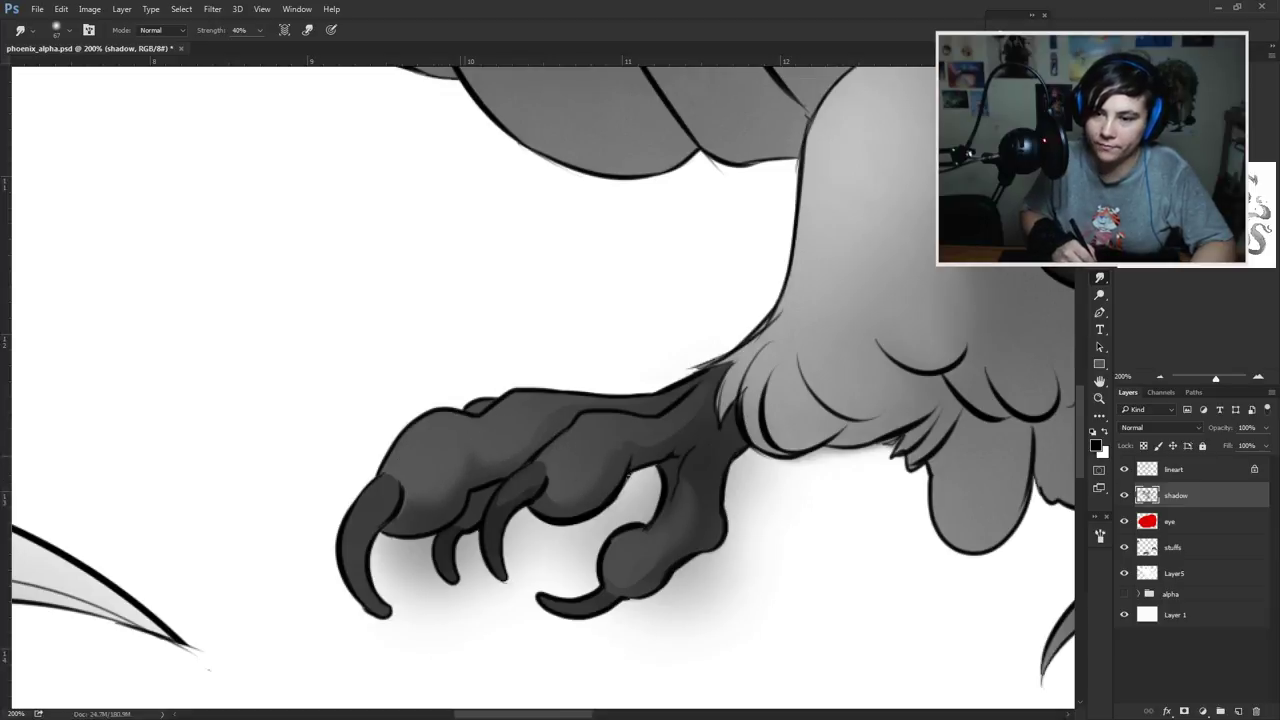
{"action": "left_click_drag", "start_coordinate": [445, 432], "coordinate": [427, 418]}
{"action": "key", "text": "b"}
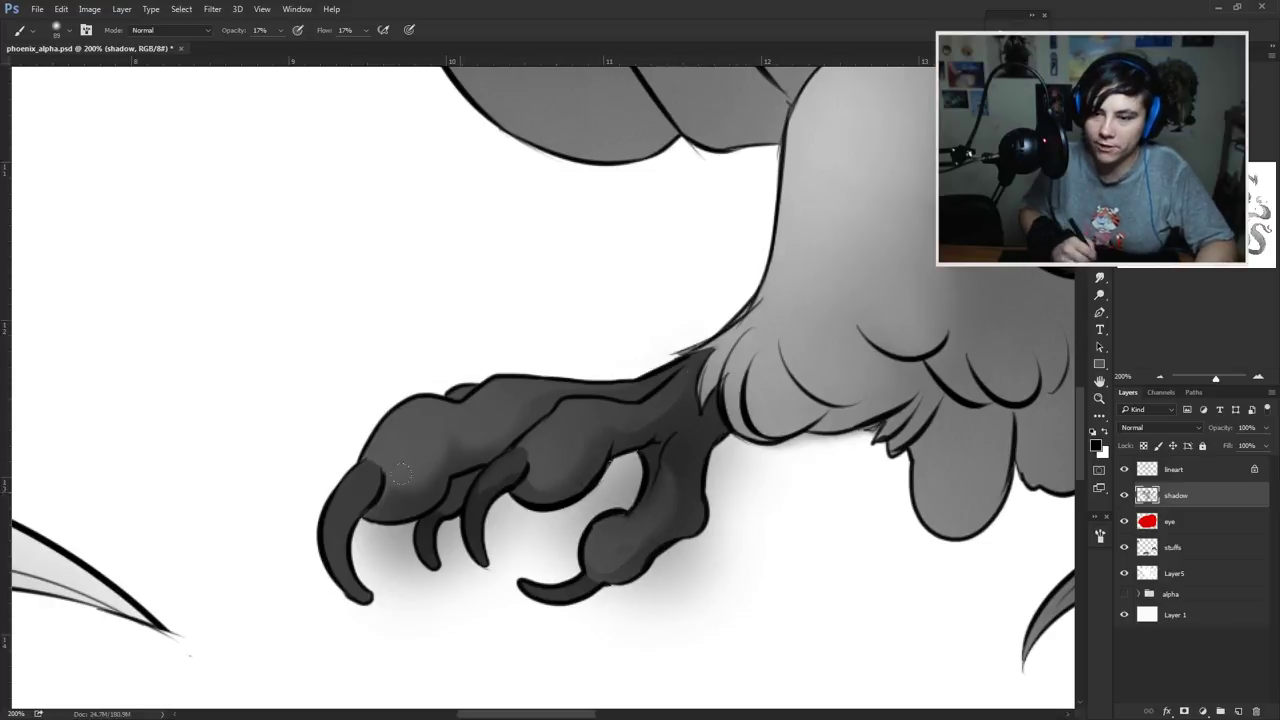
{"action": "left_click_drag", "start_coordinate": [400, 500], "coordinate": [345, 455]}
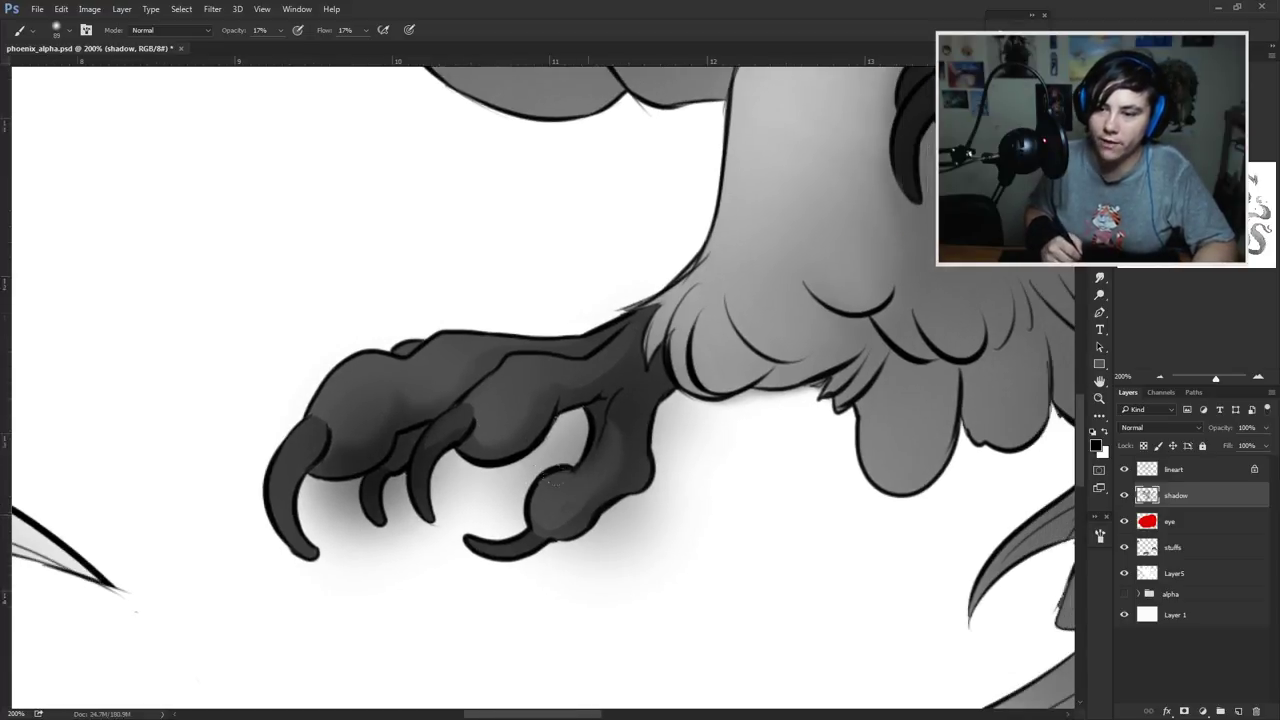
Step: Blend the shadow edges on the raised foot using a smaller soft Smudge brush
{"action": "scroll", "coordinate": [660, 491], "scroll_direction": "right", "scroll_amount": 8}
{"action": "scroll", "coordinate": [660, 491], "scroll_direction": "up", "scroll_amount": 5}
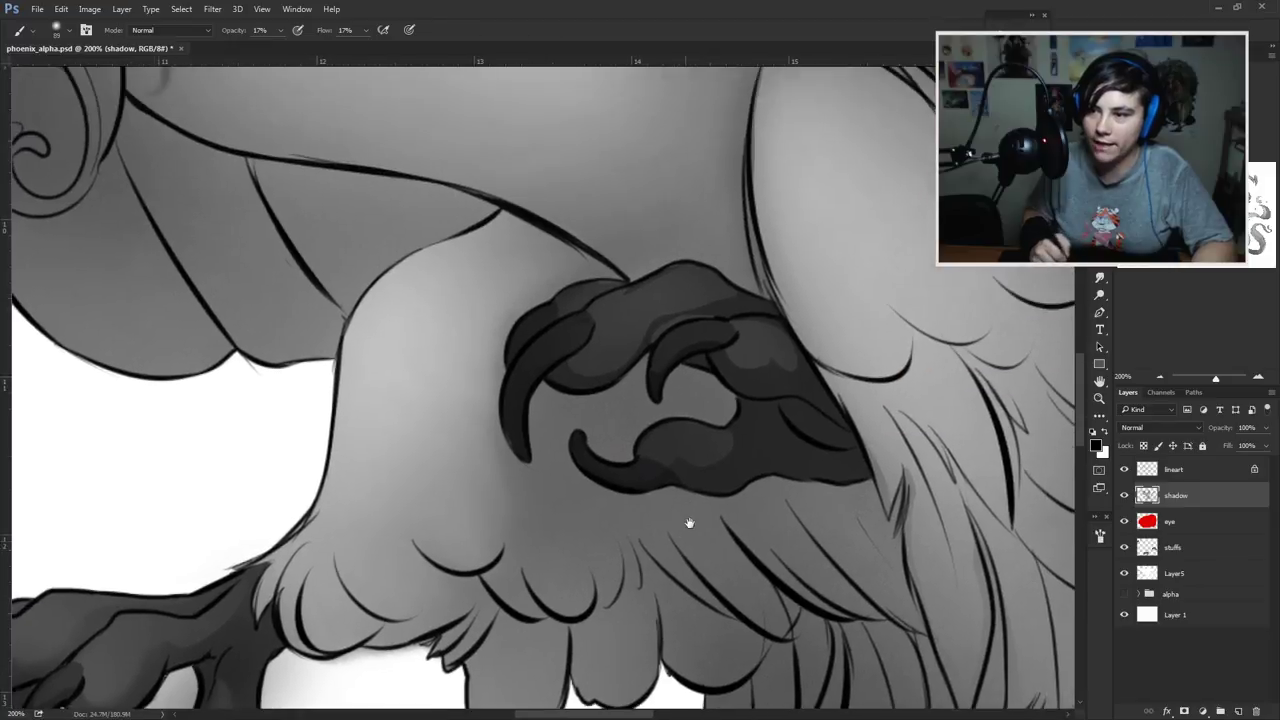
{"action": "key", "text": "r"}
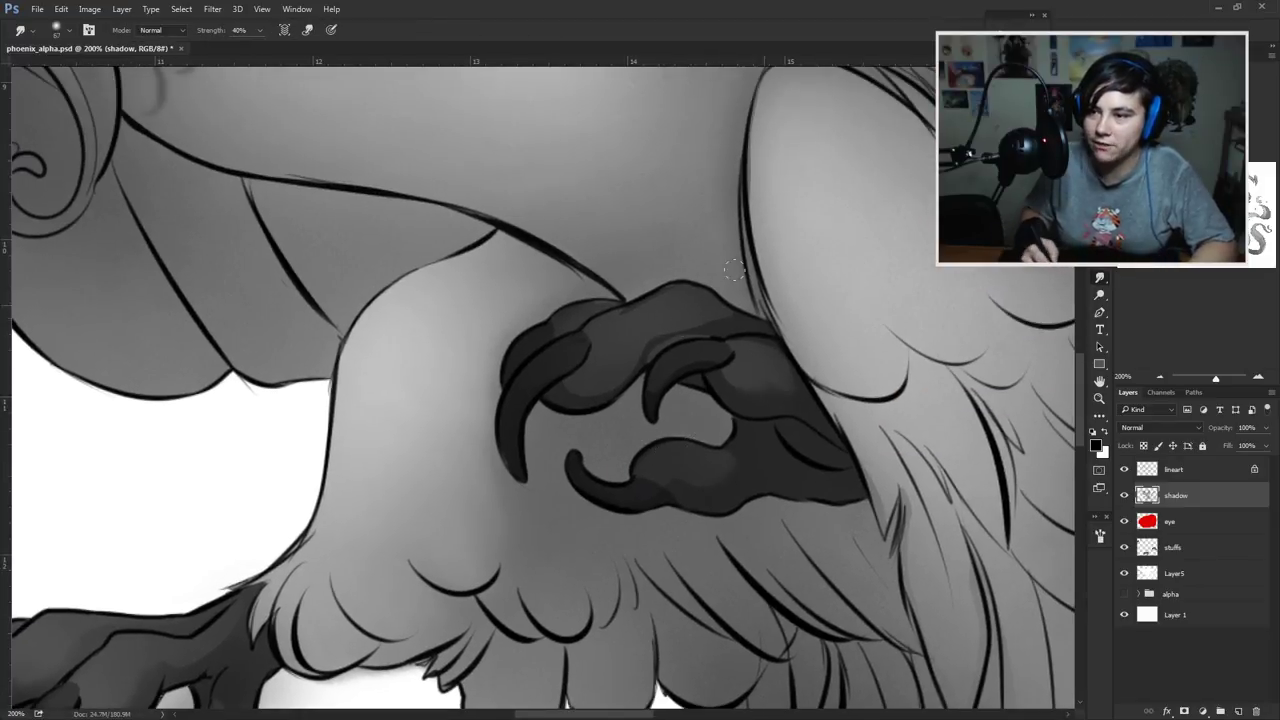
{"action": "right_click", "coordinate": [772, 314]}
{"action": "key", "text": "Return"}
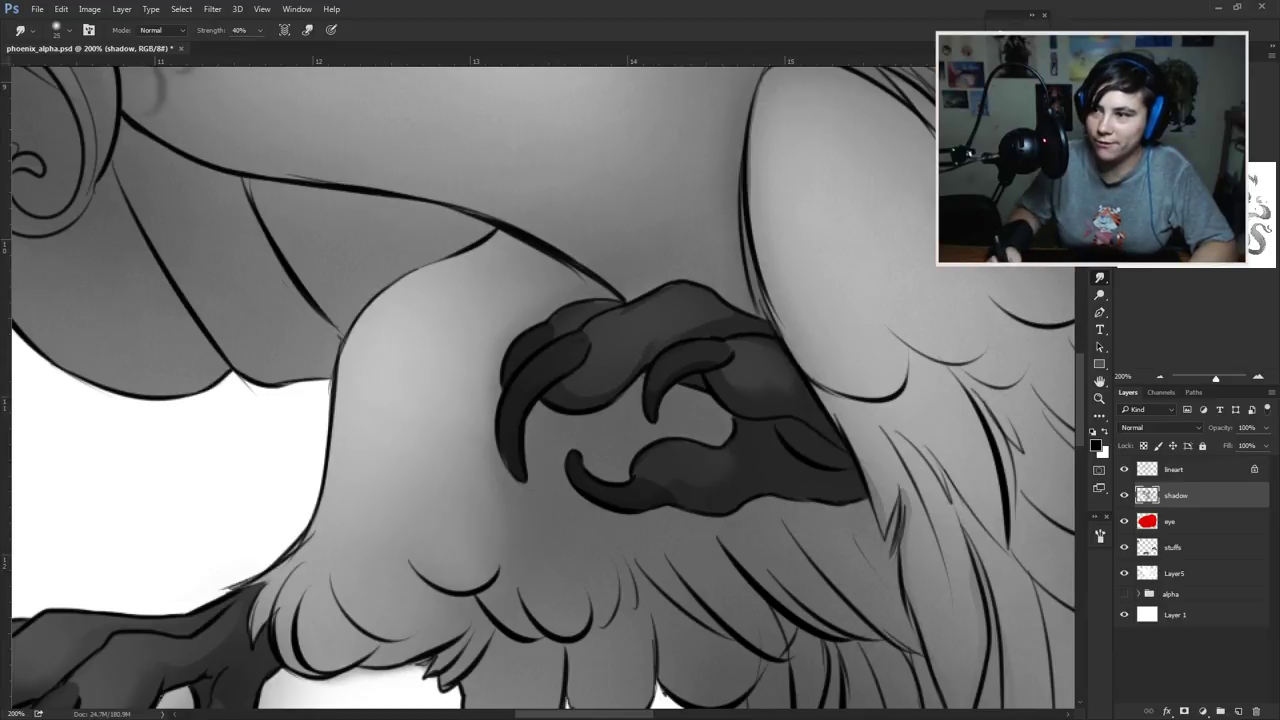
Step: Lasso the narrow band above the curled middle claw of the raised foot and darken it with the soft brush
{"action": "key", "text": "l"}
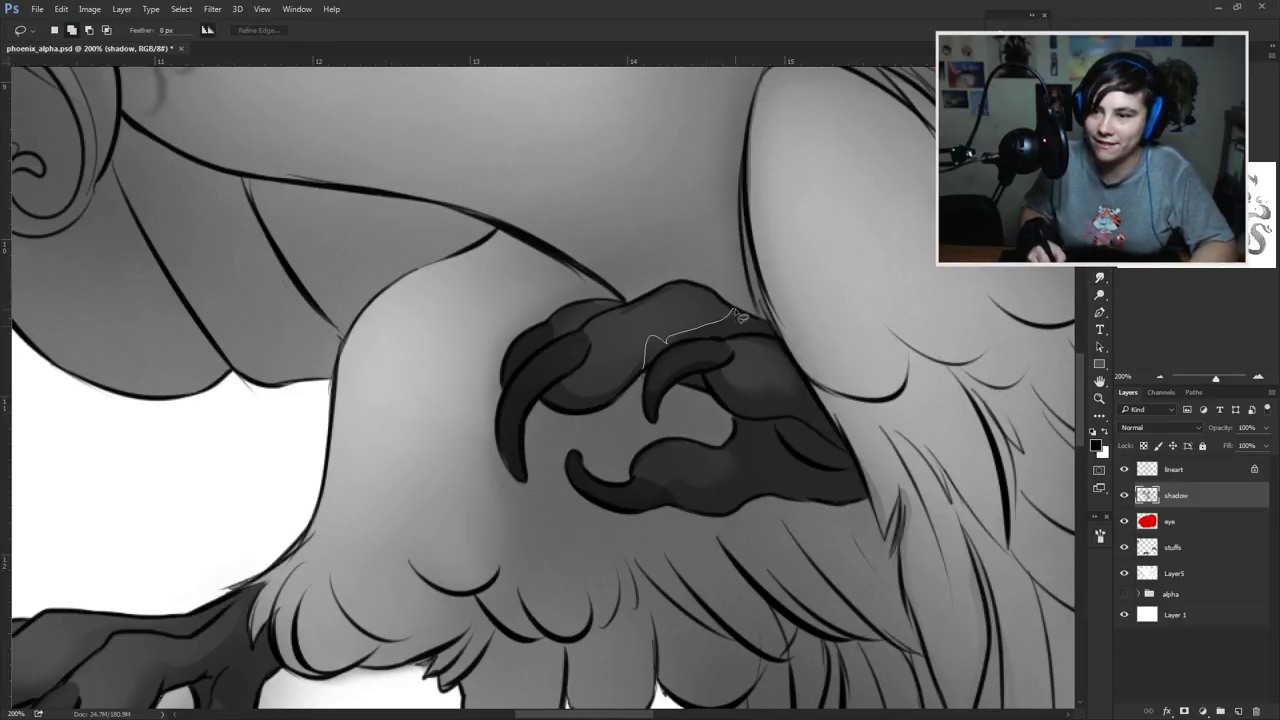
{"action": "left_click_drag", "start_coordinate": [660, 360], "coordinate": [640, 366]}
{"action": "key", "text": "b"}
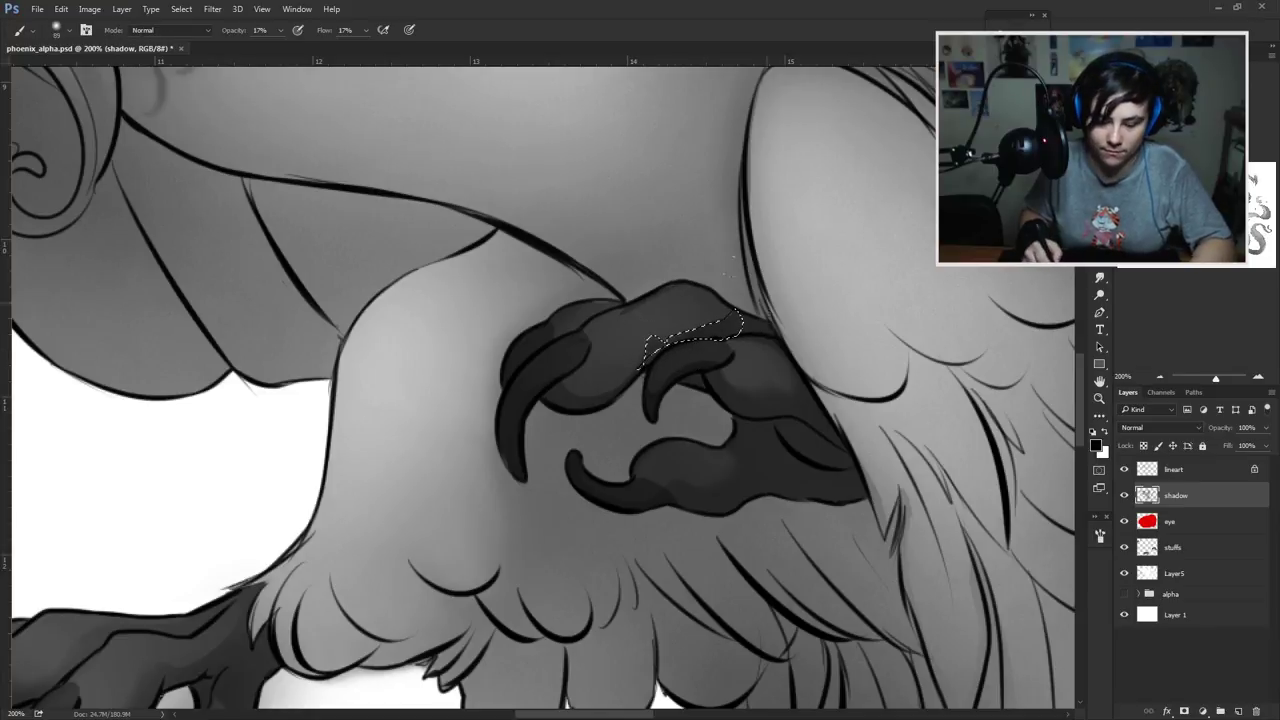
Step: Lock Layer5 and create a new layer directly above it
{"action": "left_click", "coordinate": [1160, 377]}
{"action": "left_click", "coordinate": [1160, 377]}
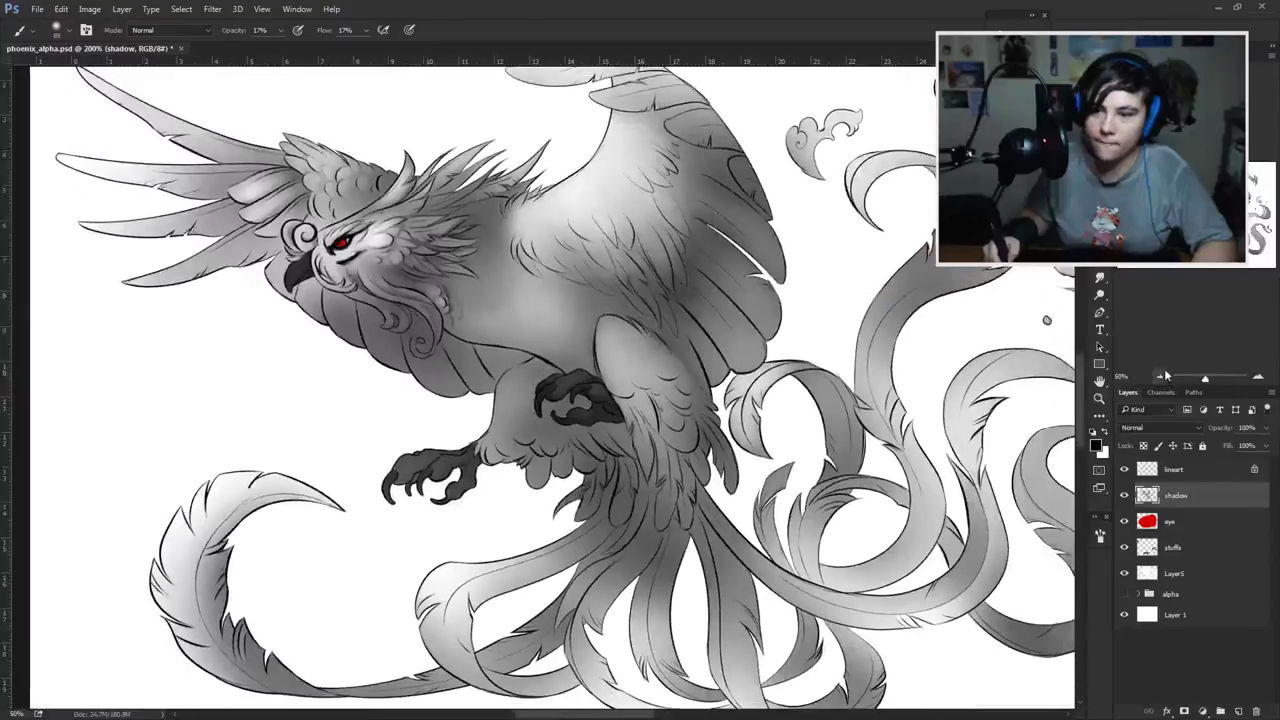
{"action": "left_click", "coordinate": [1160, 377]}
{"action": "left_click", "coordinate": [1175, 573]}
{"action": "left_click", "coordinate": [1204, 446]}
{"action": "left_click", "coordinate": [1238, 711]}
Step: Fill the new layer with bright red and clip it to Layer5 to colour the phoenix's body
{"action": "left_click", "coordinate": [1096, 445]}
{"action": "left_click", "coordinate": [920, 421]}
{"action": "key", "text": "alt+BackSpace"}
{"action": "key", "text": "ctrl+alt+g"}
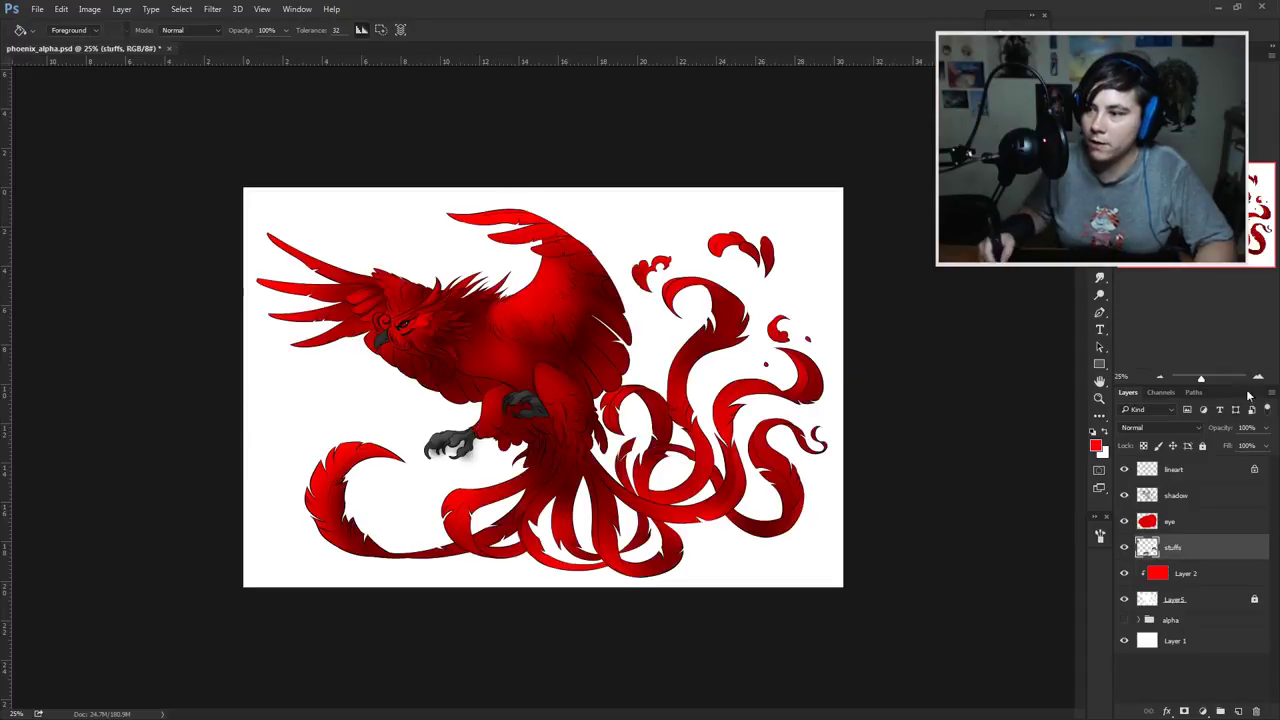
Step: Recolour the beak and feet on the stuffs layer reddish brown with Hue/Saturation, and merge the clipped red layer into Layer5
{"action": "left_click", "coordinate": [1172, 547]}
{"action": "key", "text": "ctrl+plus"}
{"action": "key", "text": "ctrl+plus"}
{"action": "key", "text": "ctrl+plus"}
{"action": "left_click_drag", "start_coordinate": [580, 389], "coordinate": [602, 473]}
{"action": "key", "text": "alt+bracketleft"}
{"action": "key", "text": "ctrl+u"}
{"action": "left_click_drag", "start_coordinate": [660, 432], "coordinate": [712, 132]}
{"action": "mouse_move", "coordinate": [790, 221]}
{"action": "left_mouse_down"}
{"action": "mouse_move", "coordinate": [811, 221]}
{"action": "mouse_move", "coordinate": [779, 221]}
{"action": "left_mouse_up"}
{"action": "key", "text": "Escape"}
{"action": "key", "text": "b"}
{"action": "key", "text": "ctrl+e"}
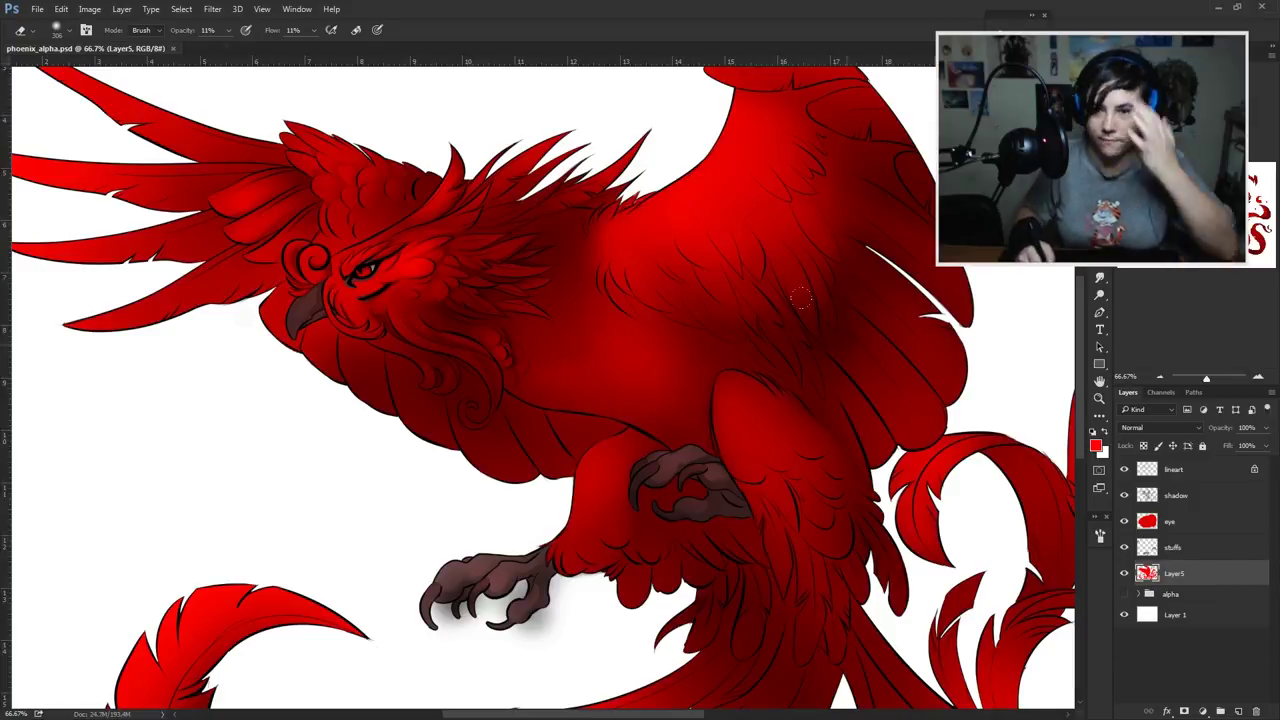
Step: Lasso the inner side of the large curled tail feather on the shadow layer and darken it with a soft black brush
{"action": "mouse_move", "coordinate": [540, 360]}
{"action": "left_mouse_down"}
{"action": "mouse_move", "coordinate": [540, 410]}
{"action": "mouse_move", "coordinate": [440, 296]}
{"action": "mouse_move", "coordinate": [640, 82]}
{"action": "left_mouse_up"}
{"action": "key", "text": "alt+bracketright"}
{"action": "key", "text": "alt+bracketright"}
{"action": "key", "text": "alt+bracketright"}
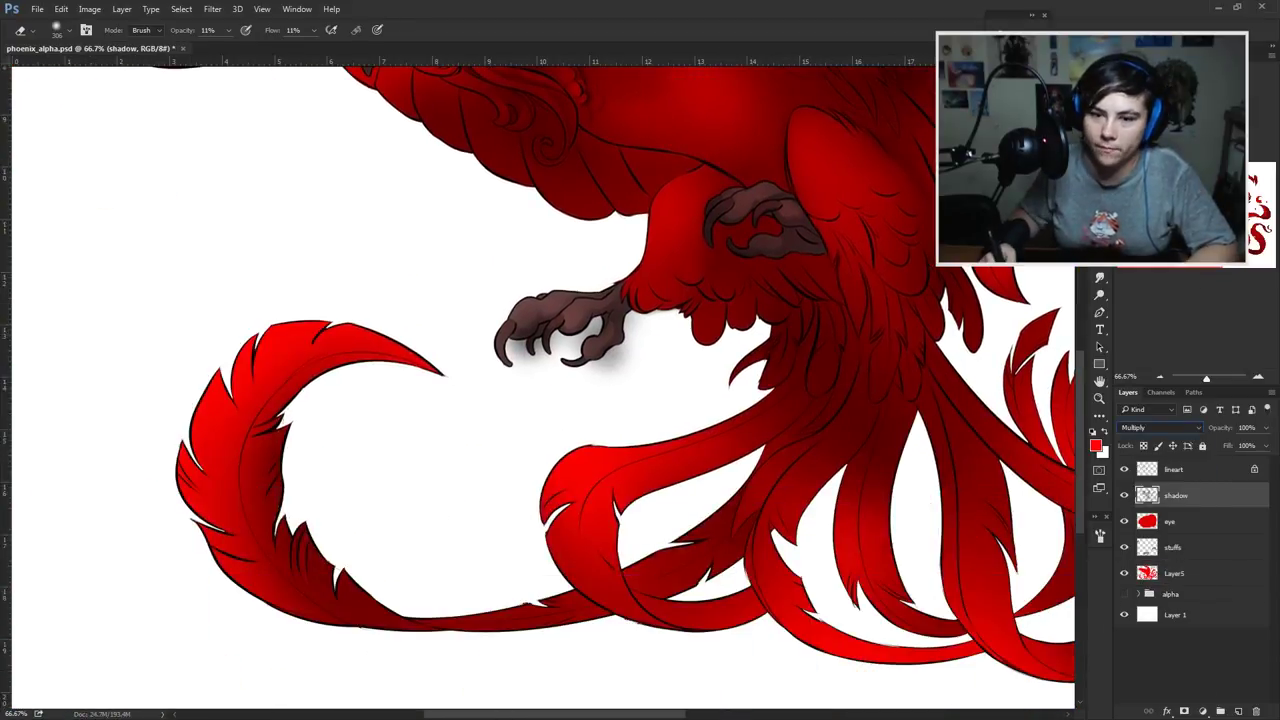
{"action": "key", "text": "l"}
{"action": "mouse_move", "coordinate": [243, 512]}
{"action": "left_mouse_down"}
{"action": "mouse_move", "coordinate": [407, 435]}
{"action": "mouse_move", "coordinate": [360, 560]}
{"action": "mouse_move", "coordinate": [455, 640]}
{"action": "mouse_move", "coordinate": [440, 370]}
{"action": "mouse_move", "coordinate": [457, 395]}
{"action": "left_mouse_up"}
{"action": "key", "text": "ctrl+u"}
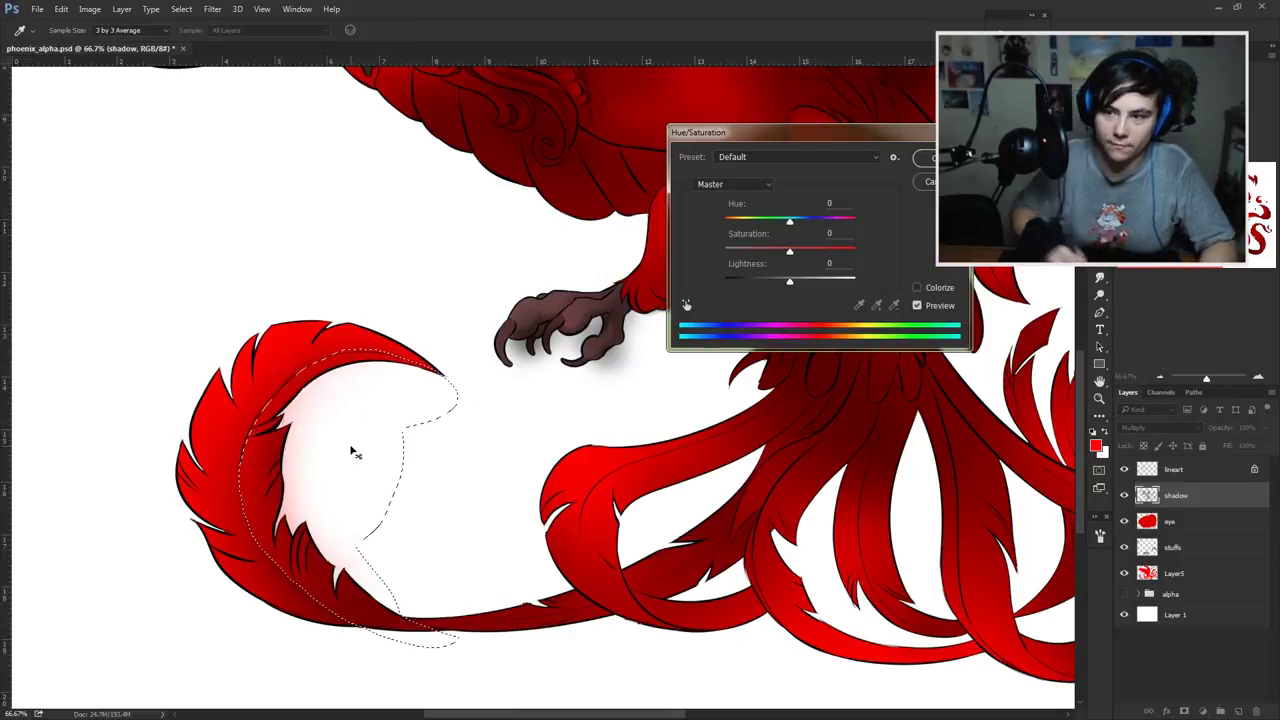
{"action": "left_click", "coordinate": [951, 426]}
{"action": "key", "text": "b"}
{"action": "left_click_drag", "start_coordinate": [420, 600], "coordinate": [300, 400]}
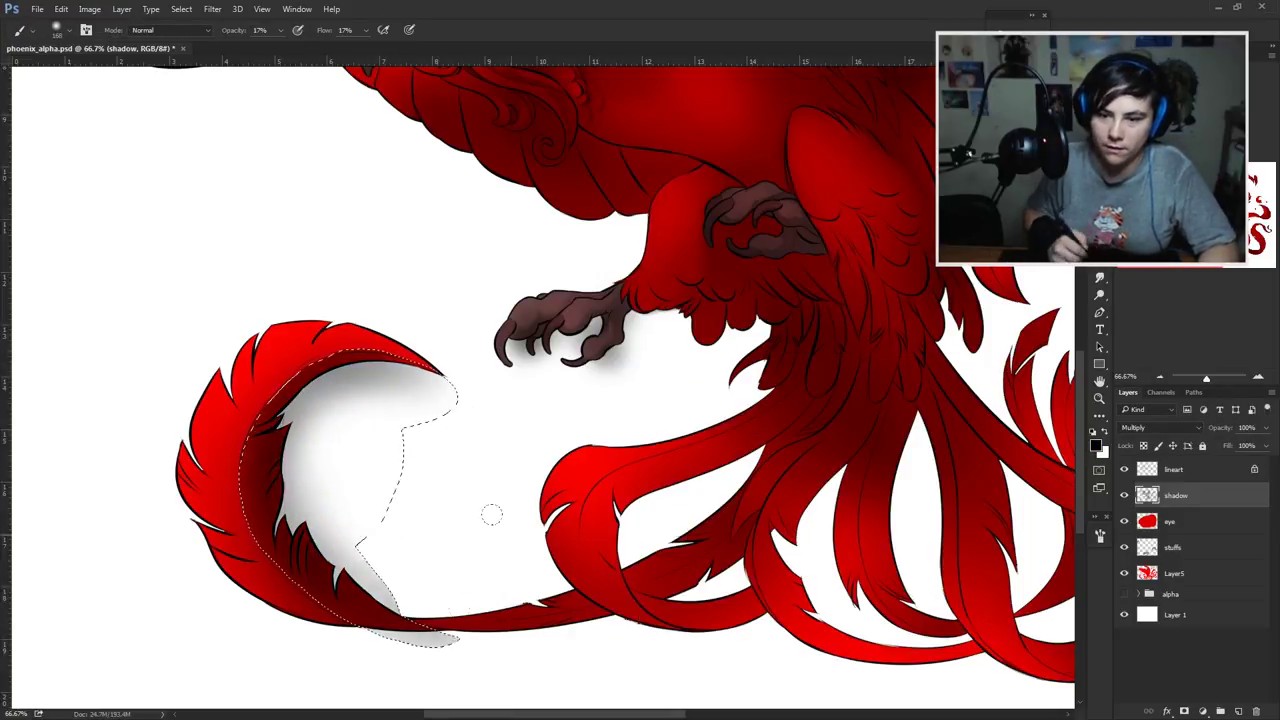
{"action": "left_click_drag", "start_coordinate": [491, 514], "coordinate": [330, 400]}
{"action": "key", "text": "ctrl+d"}
Step: Blend the shadow edge along the curled tail feather's central line with the Smudge tool at 40% strength
{"action": "scroll", "coordinate": [474, 380], "scroll_direction": "up", "scroll_amount": 5}
{"action": "key", "text": "r"}
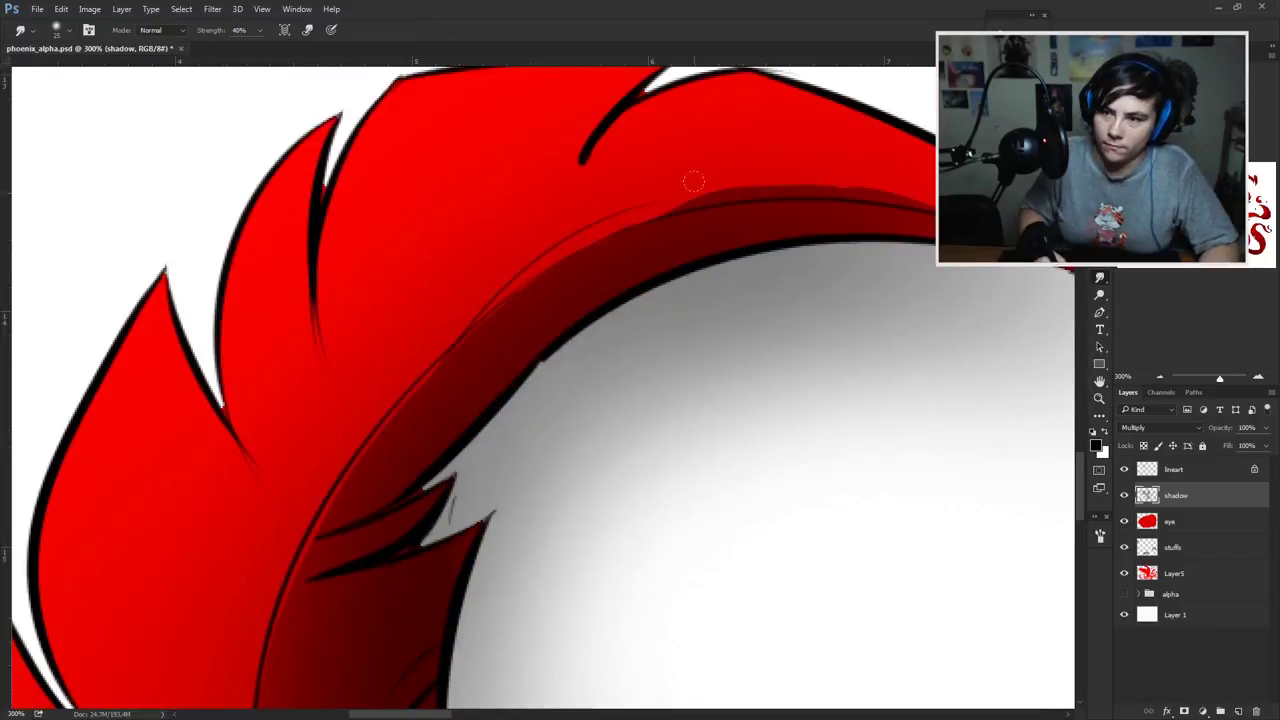
{"action": "scroll", "coordinate": [567, 277], "scroll_direction": "down", "scroll_amount": 3}
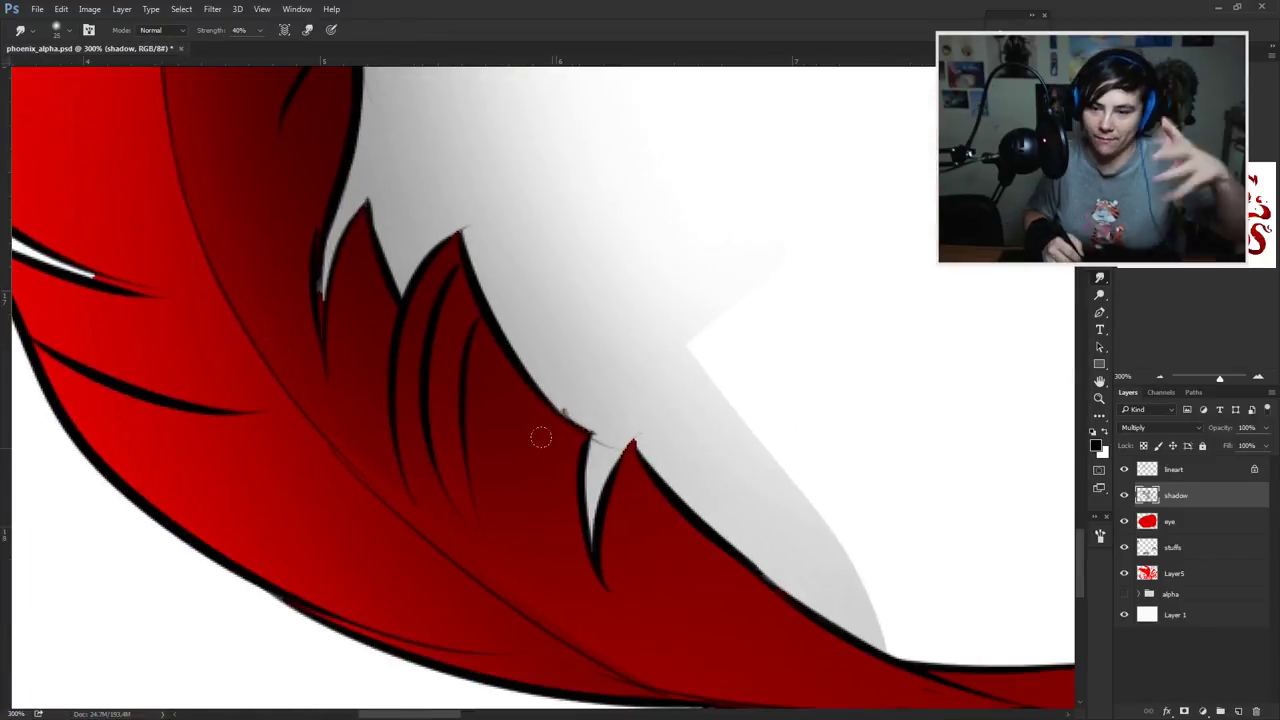
{"action": "scroll", "coordinate": [771, 400], "scroll_direction": "down", "scroll_amount": 4}
Step: Lasso the rounded feathers between the curled neck lock and the thigh, and darken them with the soft black brush
{"action": "scroll", "coordinate": [509, 303], "scroll_direction": "up", "scroll_amount": 3}
{"action": "key", "text": "l"}
{"action": "mouse_move", "coordinate": [677, 370]}
{"action": "left_mouse_down"}
{"action": "mouse_move", "coordinate": [820, 360]}
{"action": "mouse_move", "coordinate": [637, 363]}
{"action": "left_mouse_up"}
{"action": "mouse_move", "coordinate": [783, 543]}
{"action": "left_mouse_down"}
{"action": "mouse_move", "coordinate": [594, 420]}
{"action": "mouse_move", "coordinate": [571, 423]}
{"action": "mouse_move", "coordinate": [535, 328]}
{"action": "left_mouse_up"}
{"action": "mouse_move", "coordinate": [582, 436]}
{"action": "left_mouse_down"}
{"action": "mouse_move", "coordinate": [609, 349]}
{"action": "mouse_move", "coordinate": [535, 503]}
{"action": "mouse_move", "coordinate": [586, 457]}
{"action": "left_mouse_up"}
{"action": "key", "text": "b"}
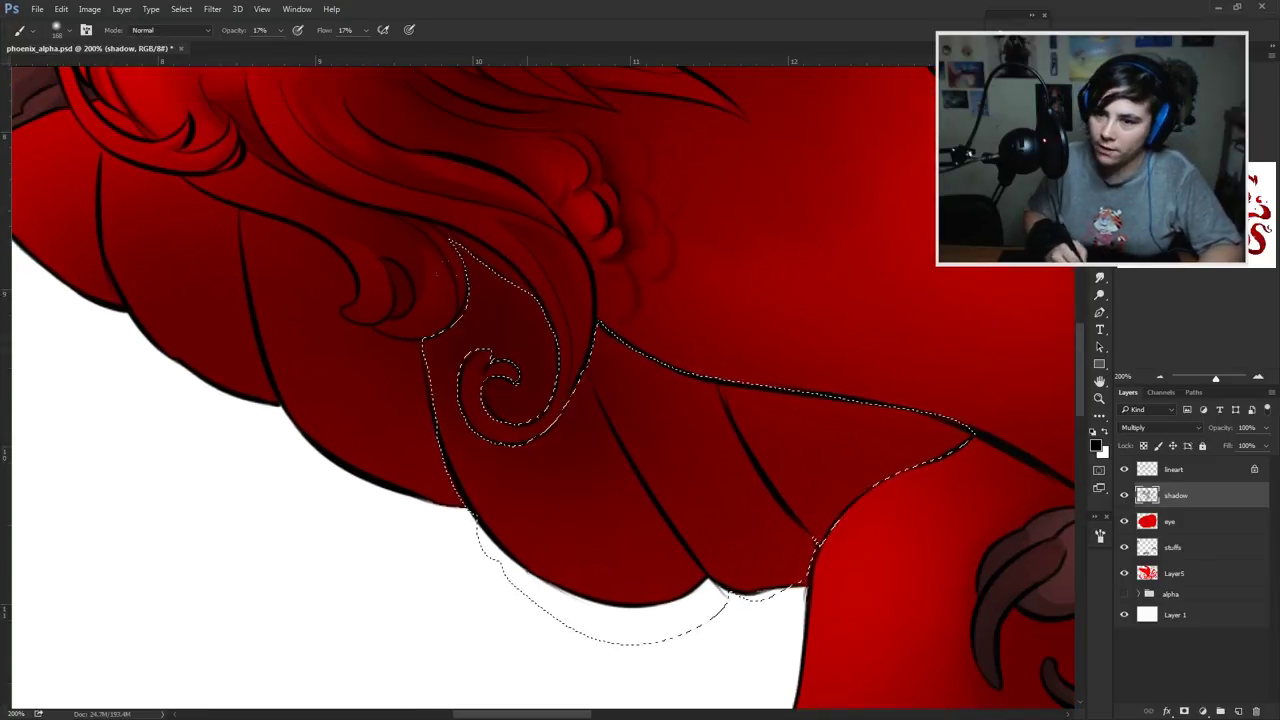
{"action": "left_click_drag", "start_coordinate": [760, 400], "coordinate": [900, 440]}
{"action": "key", "text": "ctrl+d"}
Step: Lasso the crescent inside the smaller neck curl and the rounded feather beneath it, and shade that area
{"action": "left_click_drag", "start_coordinate": [618, 329], "coordinate": [762, 366]}
{"action": "key", "text": "l"}
{"action": "left_click_drag", "start_coordinate": [527, 368], "coordinate": [553, 427]}
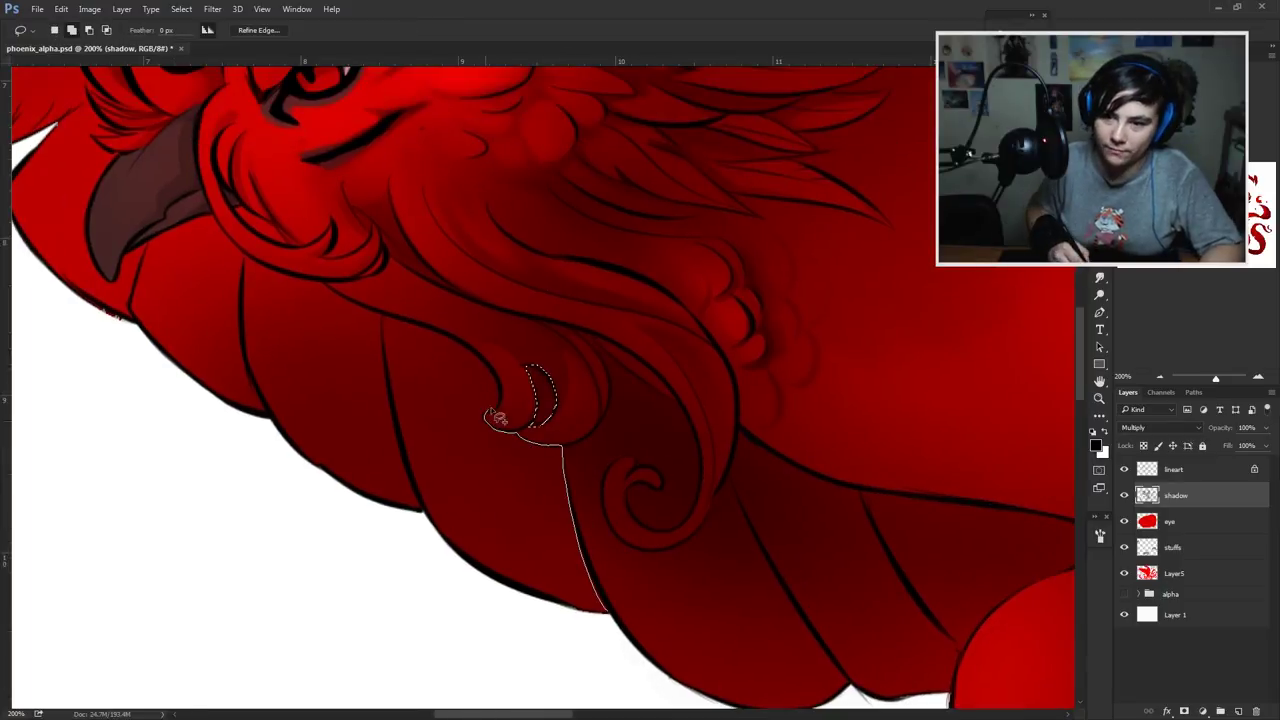
{"action": "left_click_drag", "start_coordinate": [577, 517], "coordinate": [578, 520]}
{"action": "key", "text": "r"}
{"action": "key", "text": "ctrl+d"}
Step: Refine the shadows on the rounded feathers below the beak and around the neck curls
{"action": "right_click", "coordinate": [680, 396]}
{"action": "mouse_move", "coordinate": [491, 374]}
{"action": "left_mouse_down"}
{"action": "mouse_move", "coordinate": [553, 398]}
{"action": "mouse_move", "coordinate": [618, 448]}
{"action": "left_mouse_up"}
{"action": "key", "text": "Escape"}
{"action": "key", "text": "l"}
{"action": "left_click_drag", "start_coordinate": [556, 395], "coordinate": [558, 400]}
{"action": "key", "text": "o"}
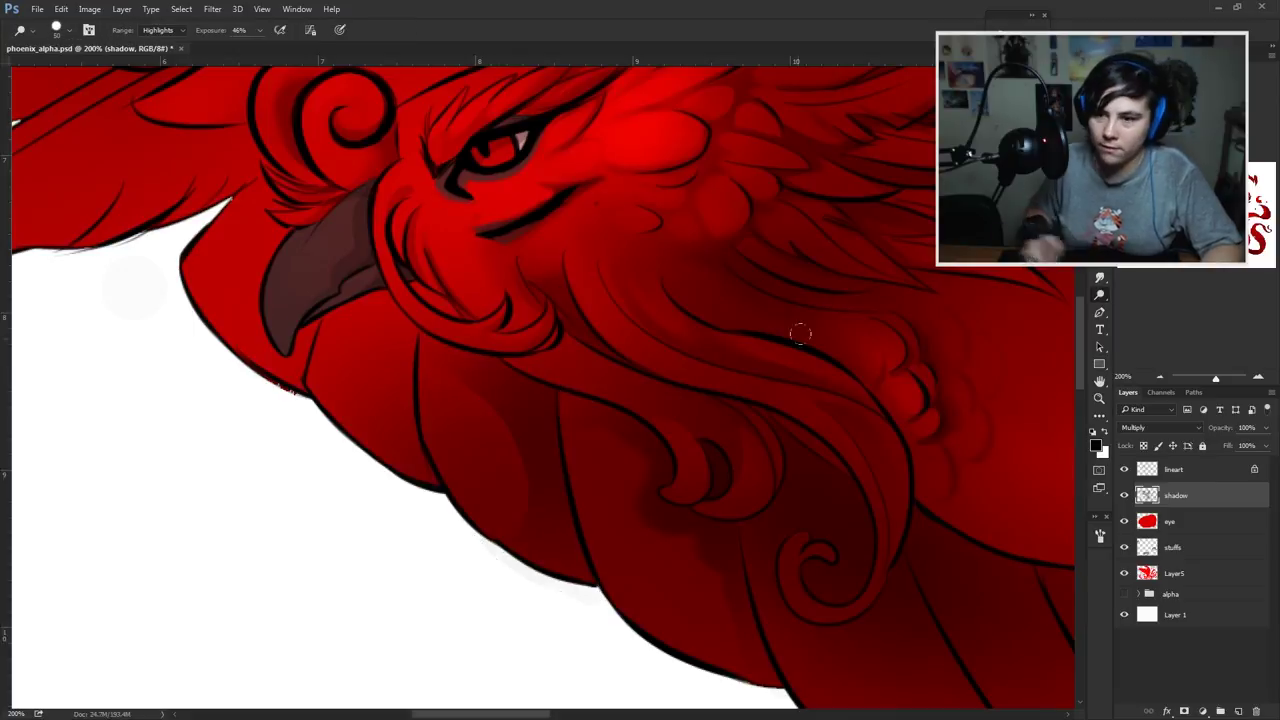
Step: Lasso the small triangular gap between the looped tail feather and its neighbour, and erase the red there on Layer5
{"action": "key", "text": "ctrl+0"}
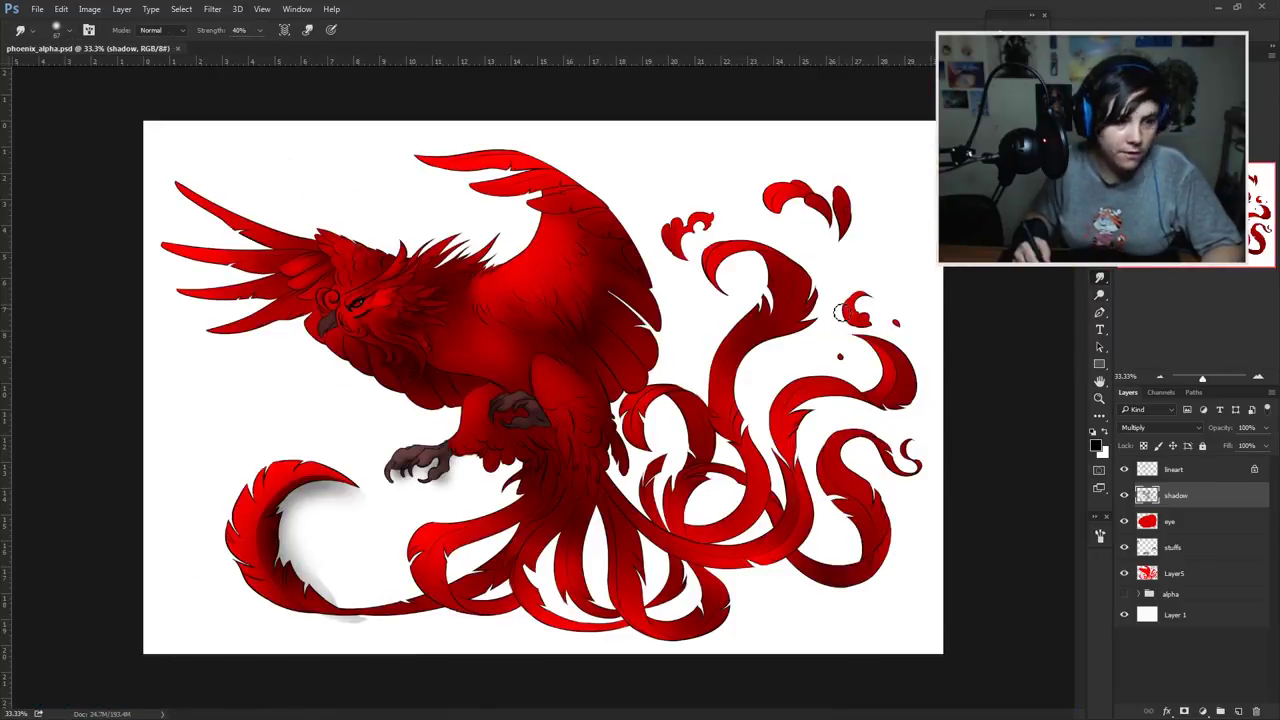
{"action": "key", "text": "ctrl+plus"}
{"action": "key", "text": "ctrl+plus"}
{"action": "key", "text": "ctrl+plus"}
{"action": "key", "text": "ctrl+plus"}
{"action": "scroll", "coordinate": [538, 385], "scroll_direction": "up", "scroll_amount": 10}
{"action": "scroll", "coordinate": [538, 385], "scroll_direction": "right", "scroll_amount": 10}
{"action": "key", "text": "alt+bracketleft"}
{"action": "key", "text": "alt+bracketleft"}
{"action": "key", "text": "alt+bracketleft"}
{"action": "key", "text": "e"}
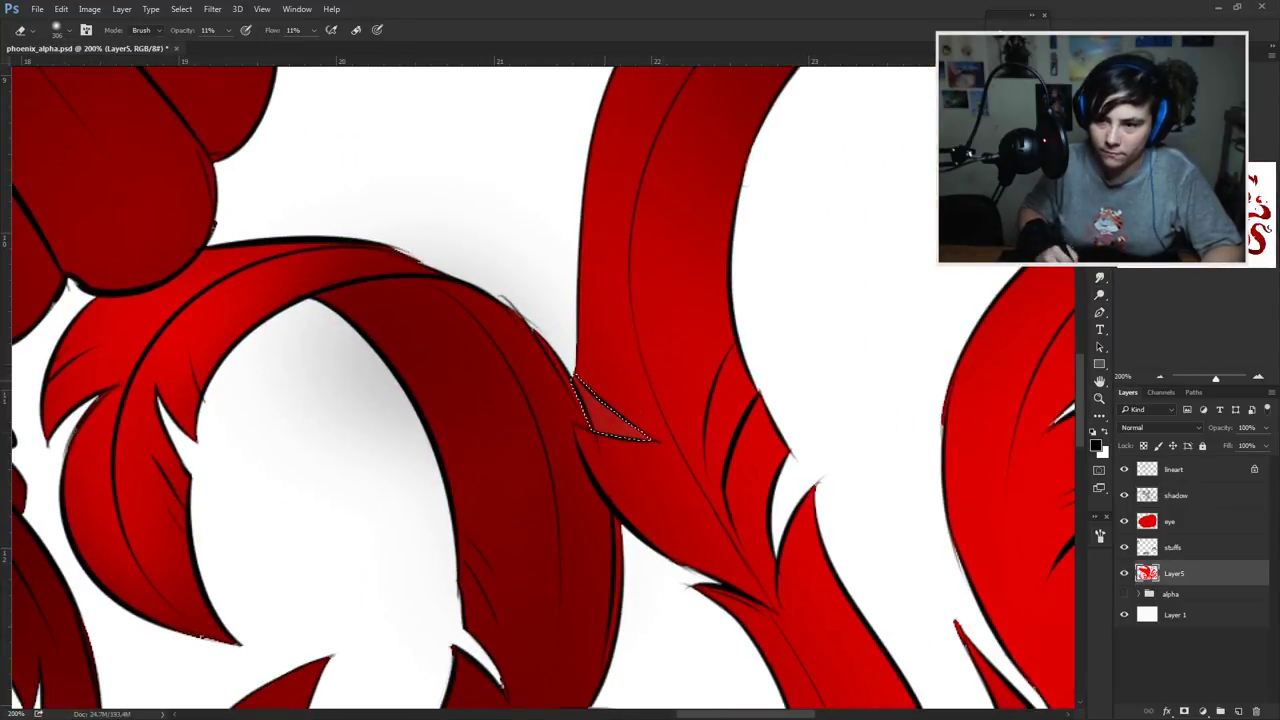
{"action": "key", "text": "ctrl+d"}
{"action": "key", "text": "ctrl+plus"}
Step: Smudge the red colour edge along the outer side of the looped tail feather on Layer5
{"action": "key", "text": "r"}
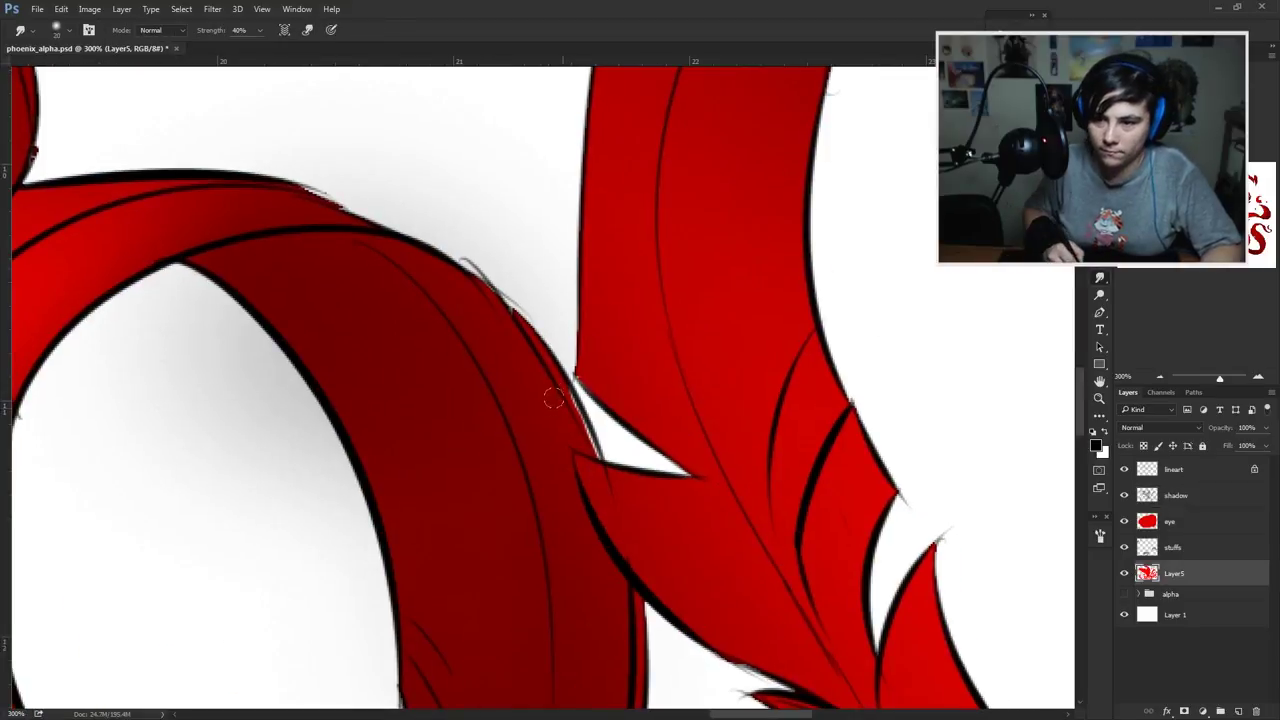
{"action": "scroll", "coordinate": [588, 423], "scroll_direction": "up", "scroll_amount": 3}
{"action": "scroll", "coordinate": [588, 423], "scroll_direction": "left", "scroll_amount": 2}
{"action": "key", "text": "ctrl+0"}
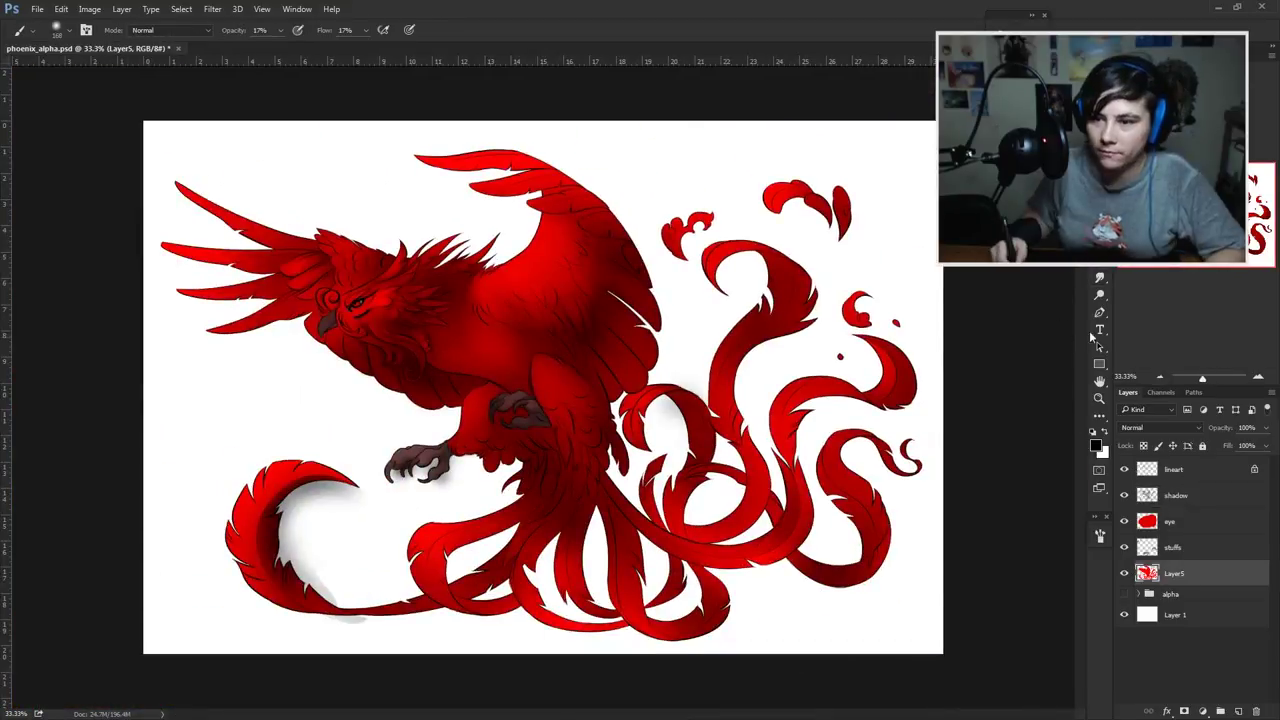
Step: Lasso the small feathers where the neck meets the wing and shade them on the shadow layer with the soft brush
{"action": "key", "text": "ctrl+1"}
{"action": "left_click_drag", "start_coordinate": [1210, 300], "coordinate": [1236, 373]}
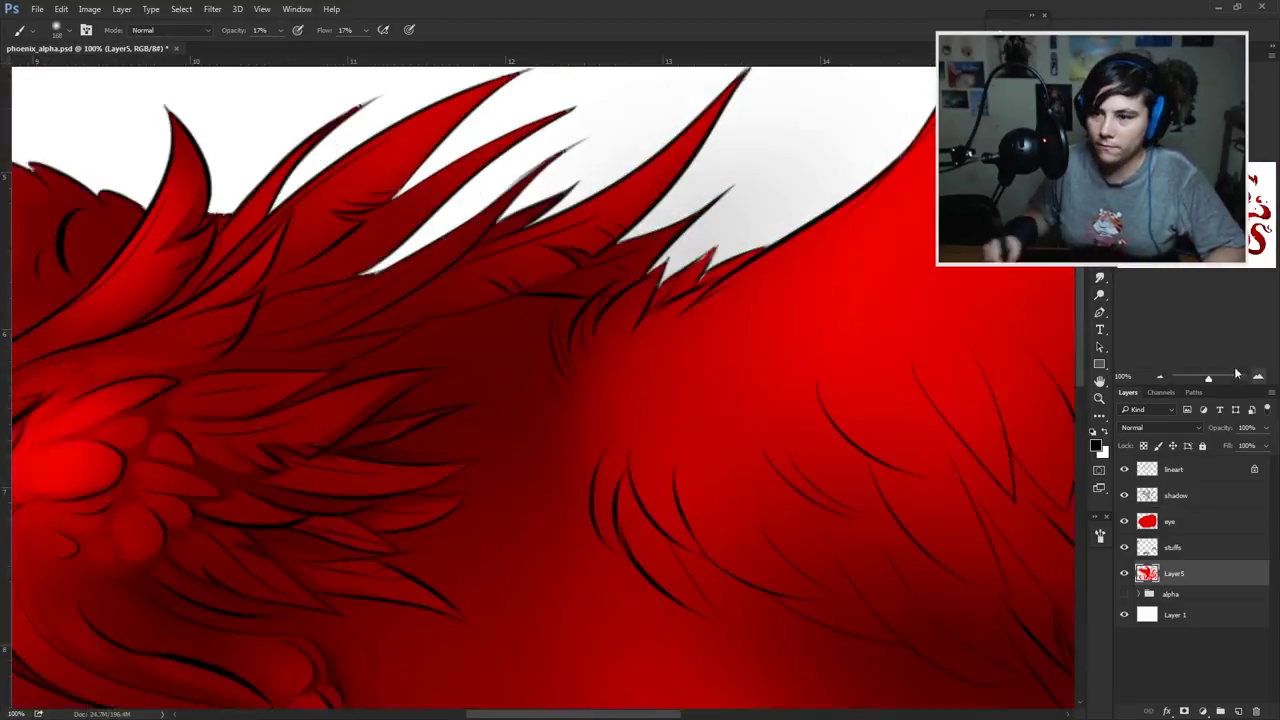
{"action": "key", "text": "ctrl+plus"}
{"action": "key", "text": "l"}
{"action": "mouse_move", "coordinate": [624, 343]}
{"action": "left_mouse_down"}
{"action": "mouse_move", "coordinate": [615, 404]}
{"action": "mouse_move", "coordinate": [667, 352]}
{"action": "mouse_move", "coordinate": [609, 425]}
{"action": "mouse_move", "coordinate": [667, 398]}
{"action": "left_mouse_up"}
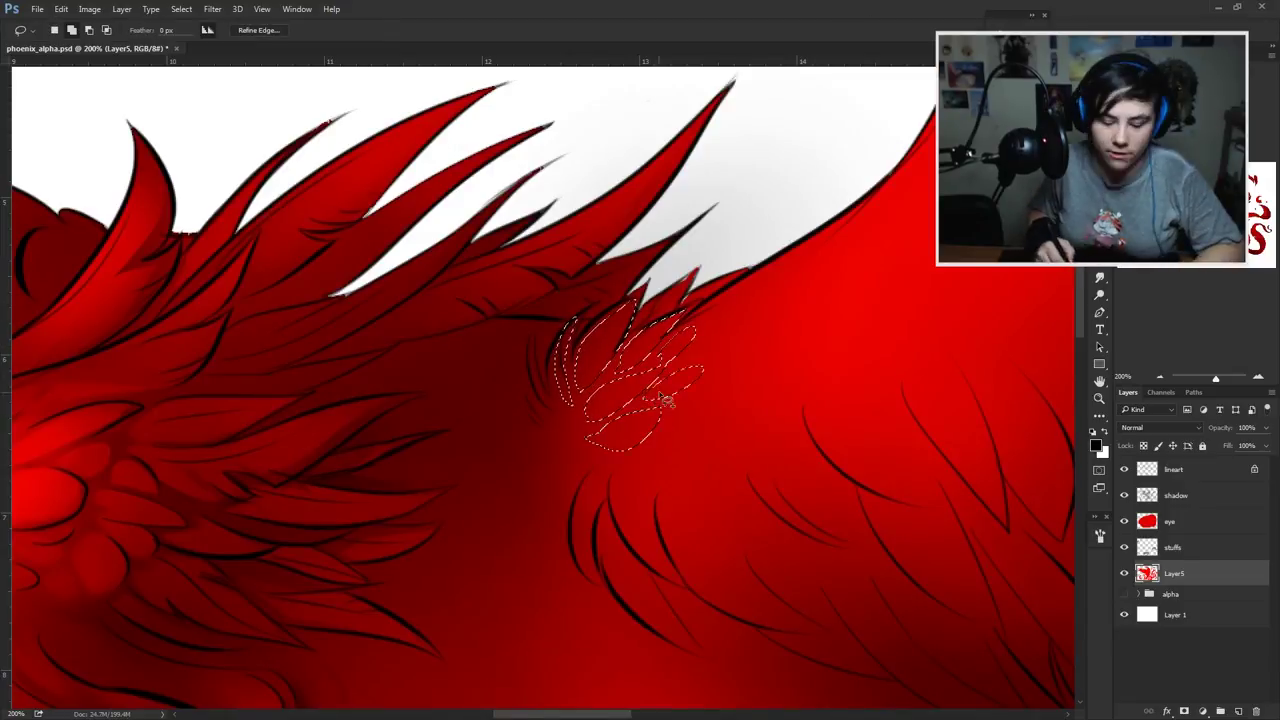
{"action": "left_click", "coordinate": [1159, 376]}
{"action": "left_click", "coordinate": [1175, 495]}
{"action": "key", "text": "b"}
{"action": "left_click", "coordinate": [1157, 376]}
{"action": "left_click", "coordinate": [1157, 376]}
{"action": "left_click", "coordinate": [1157, 376]}
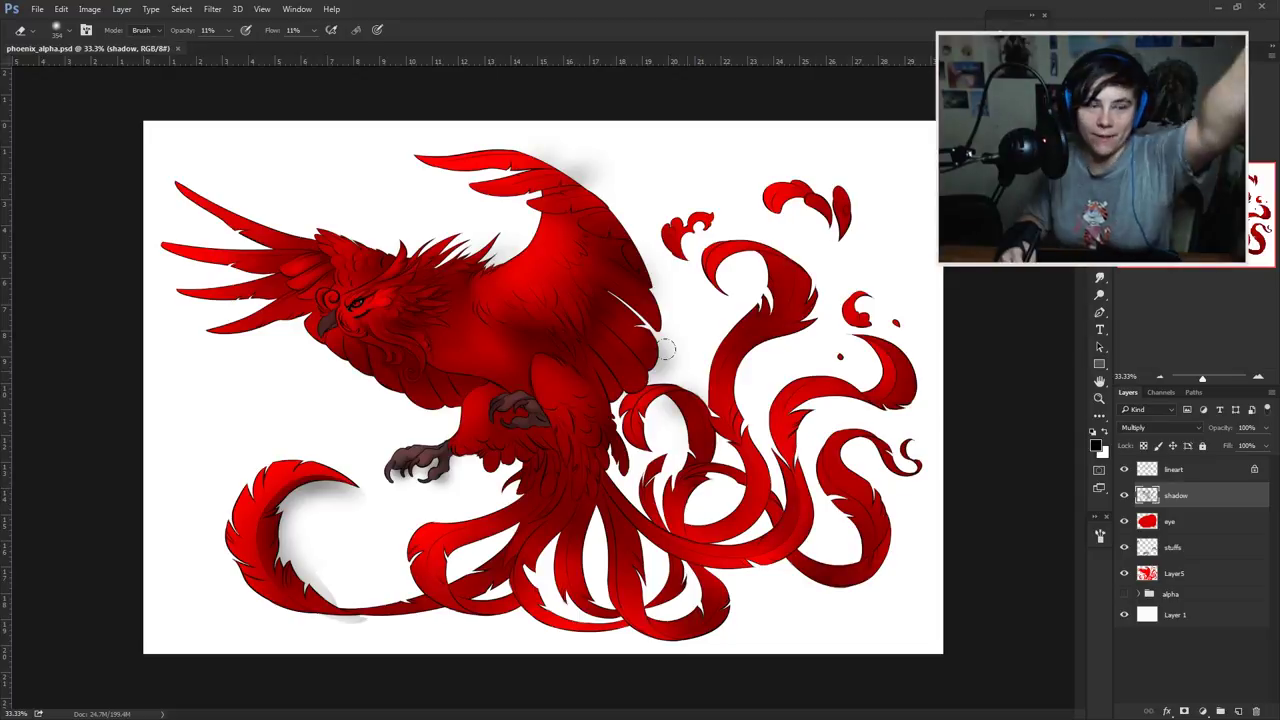
Step: Lasso the rows of small covert feathers across the raised wing and shape their shadows, blending with a soft Smudge brush
{"action": "scroll", "coordinate": [666, 349], "scroll_direction": "up", "scroll_amount": 5}
{"action": "key", "text": "ctrl+minus"}
{"action": "key", "text": "l"}
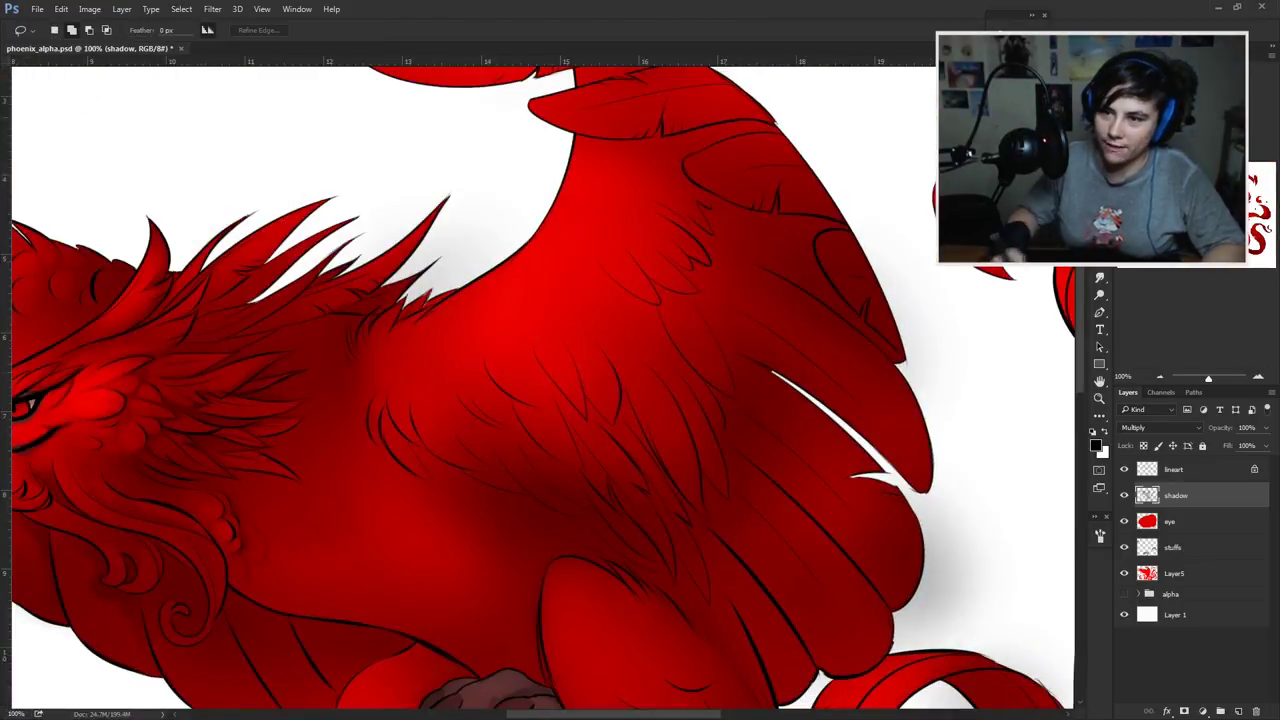
{"action": "mouse_move", "coordinate": [565, 400]}
{"action": "left_mouse_down"}
{"action": "mouse_move", "coordinate": [608, 405]}
{"action": "mouse_move", "coordinate": [528, 425]}
{"action": "mouse_move", "coordinate": [620, 512]}
{"action": "mouse_move", "coordinate": [571, 508]}
{"action": "mouse_move", "coordinate": [663, 366]}
{"action": "left_mouse_up"}
{"action": "scroll", "coordinate": [663, 366], "scroll_direction": "up", "scroll_amount": 2}
{"action": "mouse_move", "coordinate": [748, 491]}
{"action": "left_mouse_down"}
{"action": "mouse_move", "coordinate": [683, 347]}
{"action": "mouse_move", "coordinate": [660, 335]}
{"action": "left_mouse_up"}
{"action": "left_click_drag", "start_coordinate": [560, 440], "coordinate": [615, 354]}
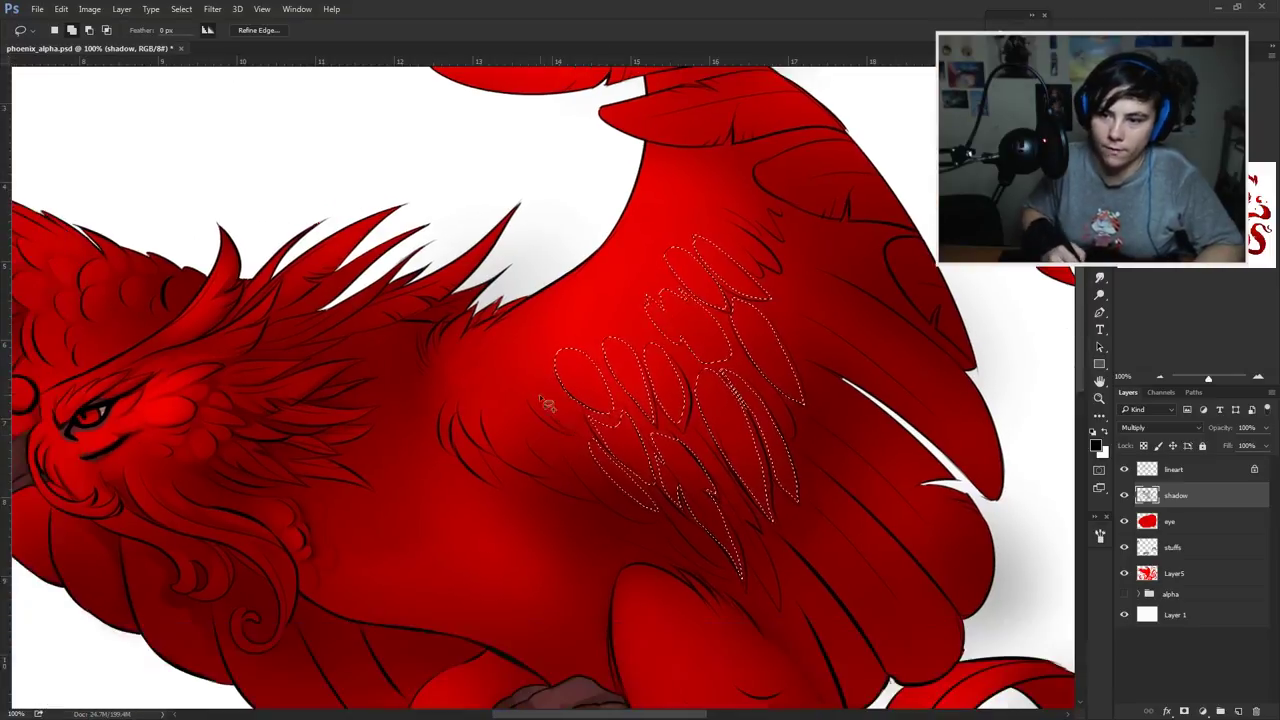
{"action": "mouse_move", "coordinate": [620, 470]}
{"action": "left_mouse_down"}
{"action": "mouse_move", "coordinate": [490, 430]}
{"action": "mouse_move", "coordinate": [470, 440]}
{"action": "left_mouse_up"}
{"action": "mouse_move", "coordinate": [501, 376]}
{"action": "left_mouse_down"}
{"action": "mouse_move", "coordinate": [515, 416]}
{"action": "mouse_move", "coordinate": [423, 416]}
{"action": "left_mouse_up"}
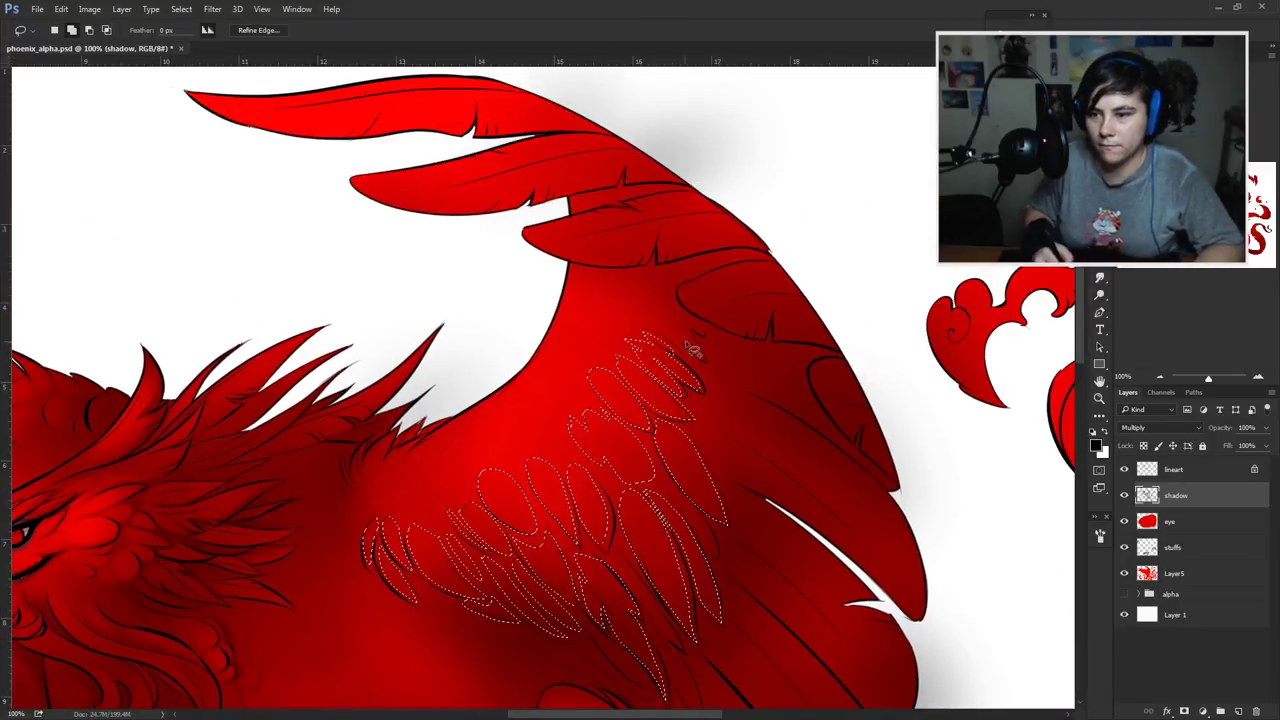
{"action": "key", "text": "o"}
{"action": "key", "text": "ctrl+h"}
{"action": "right_click", "coordinate": [621, 336]}
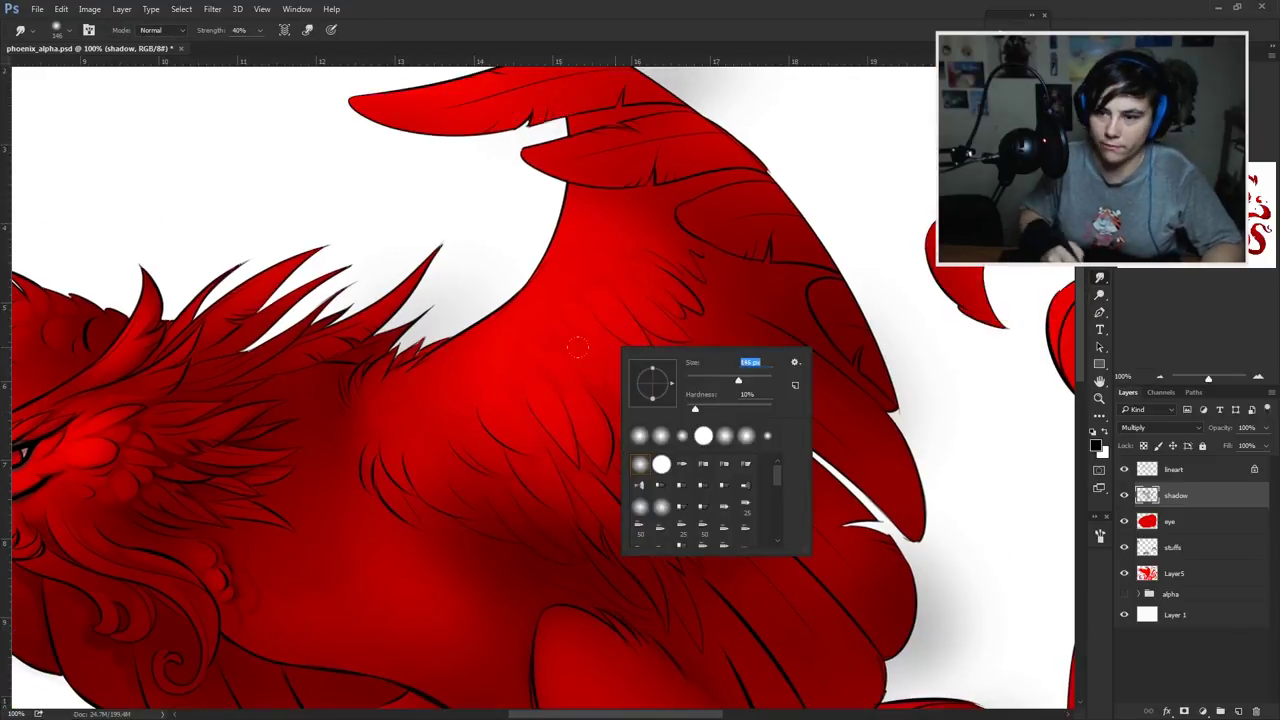
{"action": "key", "text": "Escape"}
{"action": "left_click_drag", "start_coordinate": [700, 410], "coordinate": [570, 385]}
{"action": "key", "text": "l"}
{"action": "mouse_move", "coordinate": [590, 292]}
{"action": "left_mouse_down"}
{"action": "mouse_move", "coordinate": [634, 400]}
{"action": "mouse_move", "coordinate": [595, 292]}
{"action": "left_mouse_up"}
{"action": "key", "text": "ctrl+d"}
Step: Lasso four of the upper flight feathers on the raised wing and rework their shadows with the soft brush and eraser
{"action": "mouse_move", "coordinate": [620, 348]}
{"action": "left_mouse_down"}
{"action": "mouse_move", "coordinate": [650, 326]}
{"action": "mouse_move", "coordinate": [620, 463]}
{"action": "left_mouse_up"}
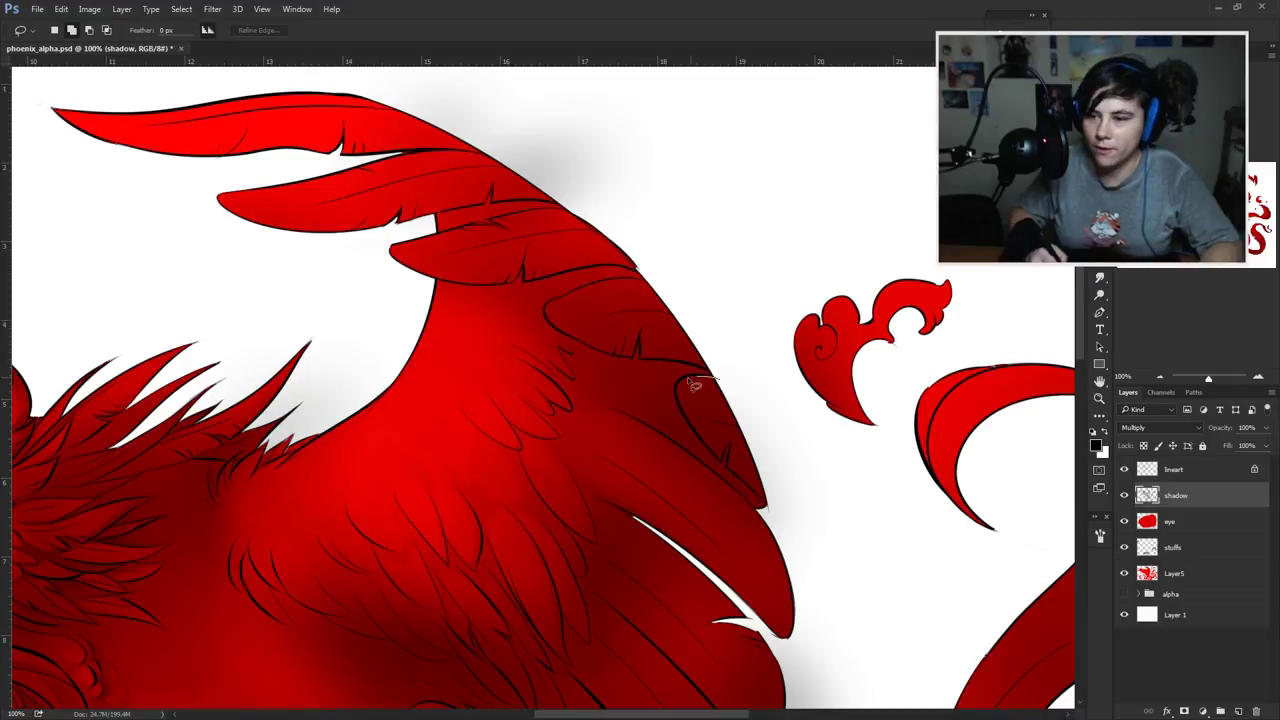
{"action": "mouse_move", "coordinate": [693, 385]}
{"action": "left_mouse_down"}
{"action": "mouse_move", "coordinate": [725, 440]}
{"action": "mouse_move", "coordinate": [628, 357]}
{"action": "mouse_move", "coordinate": [690, 385]}
{"action": "left_mouse_up"}
{"action": "left_click_drag", "start_coordinate": [690, 385], "coordinate": [756, 492]}
{"action": "left_click_drag", "start_coordinate": [590, 385], "coordinate": [568, 338]}
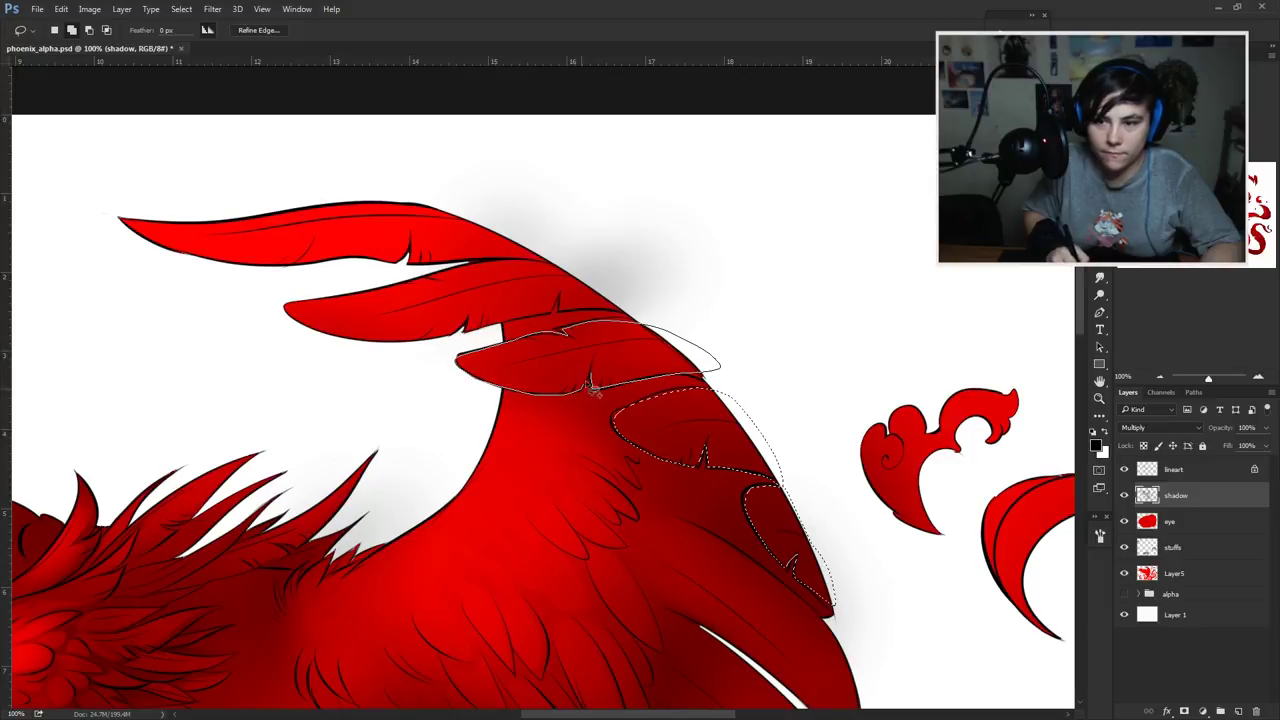
{"action": "left_click_drag", "start_coordinate": [592, 388], "coordinate": [592, 388]}
{"action": "left_click_drag", "start_coordinate": [611, 306], "coordinate": [678, 401]}
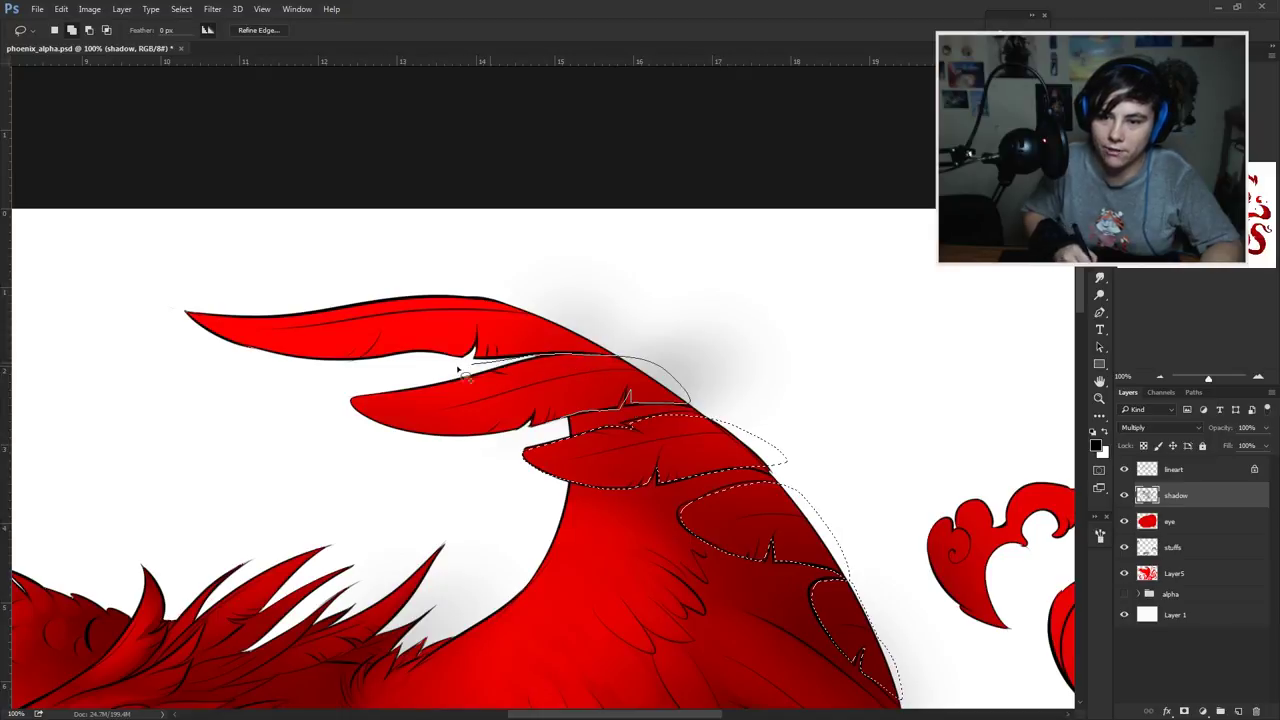
{"action": "mouse_move", "coordinate": [460, 372]}
{"action": "left_mouse_down"}
{"action": "mouse_move", "coordinate": [363, 449]}
{"action": "mouse_move", "coordinate": [540, 445]}
{"action": "mouse_move", "coordinate": [600, 410]}
{"action": "left_mouse_up"}
{"action": "key", "text": "b"}
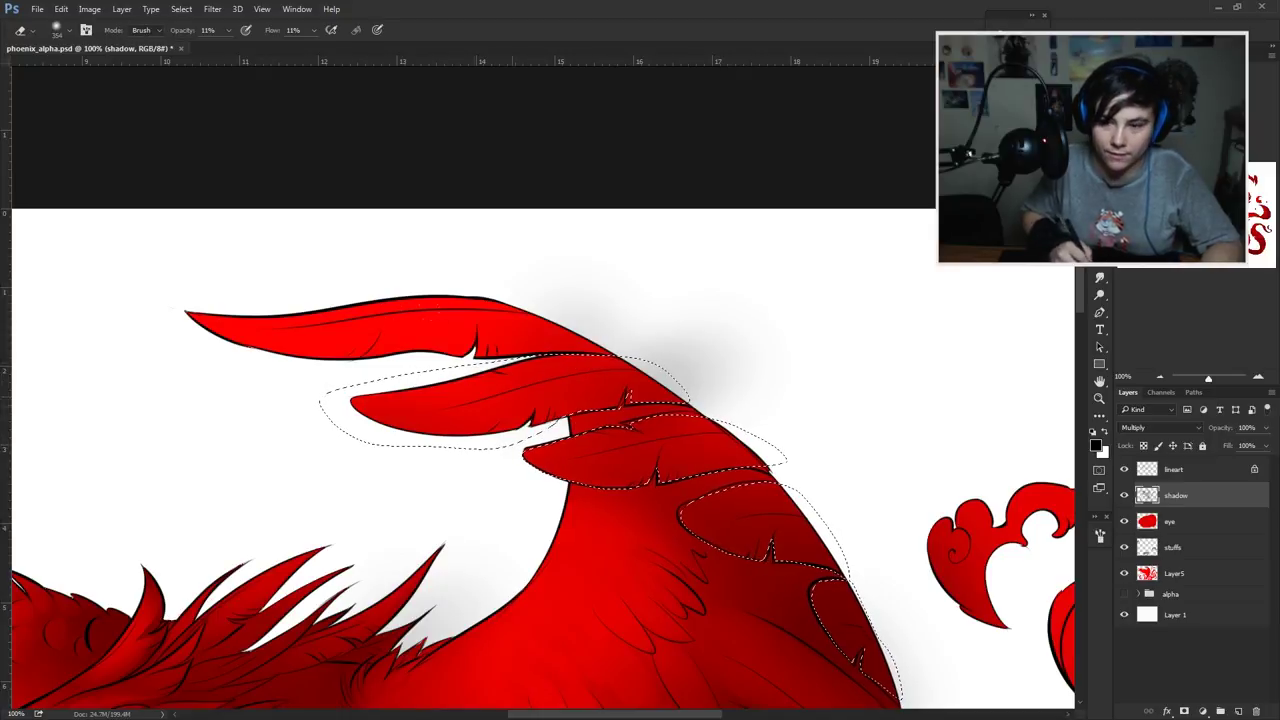
{"action": "scroll", "coordinate": [651, 394], "scroll_direction": "down", "scroll_amount": 3}
{"action": "key", "text": "ctrl+d"}
Step: Paint dark red on Layer5 into the small feather tip where the neck joins the wing
{"action": "key", "text": "l"}
{"action": "scroll", "coordinate": [614, 397], "scroll_direction": "up", "scroll_amount": 5}
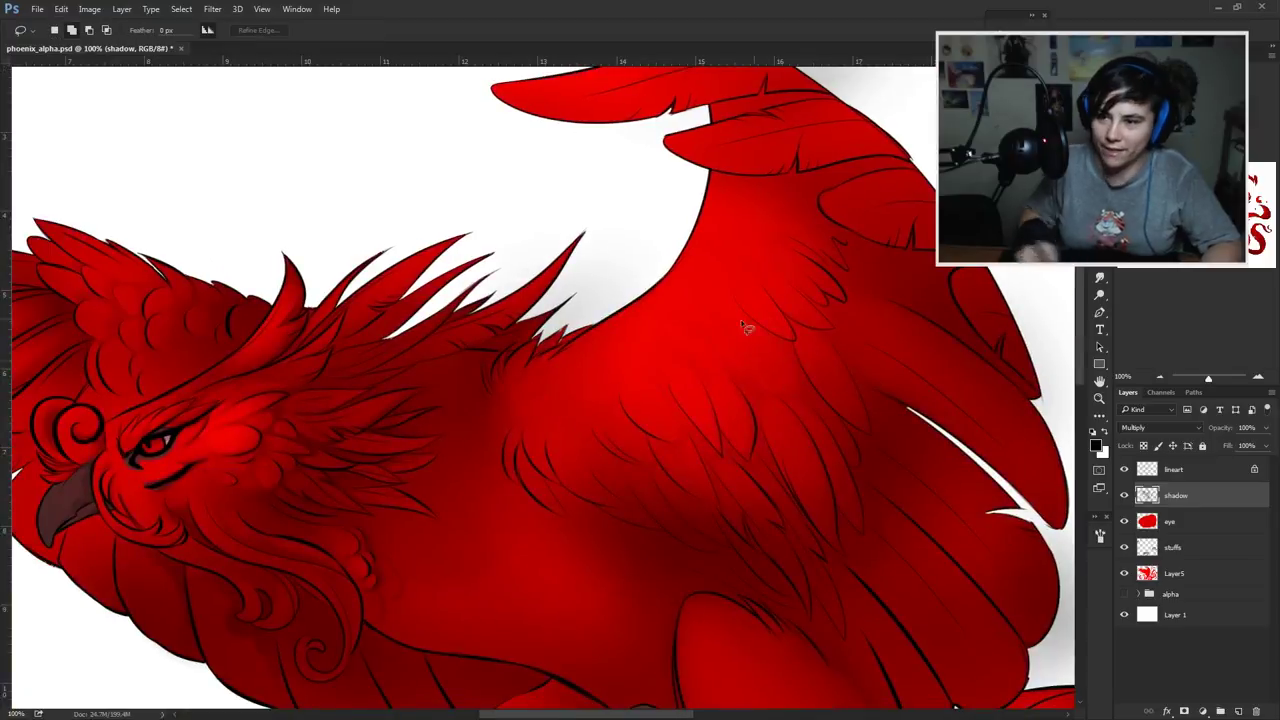
{"action": "left_click_drag", "start_coordinate": [614, 397], "coordinate": [600, 350]}
{"action": "left_click", "coordinate": [1174, 573]}
{"action": "key", "text": "b"}
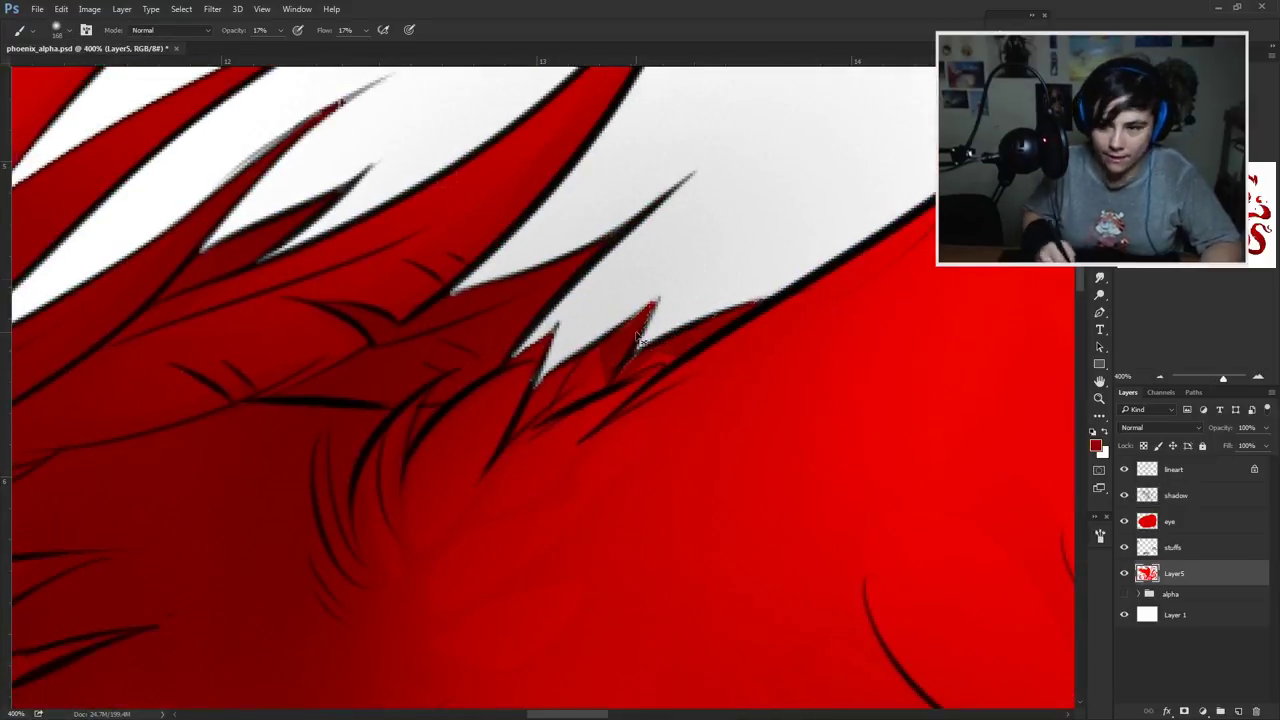
{"action": "left_click", "coordinate": [1160, 377]}
{"action": "left_click", "coordinate": [1160, 377]}
Step: Lasso the small pointed feather at the back of the neck on the shadow layer and darken it with black
{"action": "left_click", "coordinate": [1175, 495]}
{"action": "scroll", "coordinate": [600, 400], "scroll_direction": "up", "scroll_amount": 5}
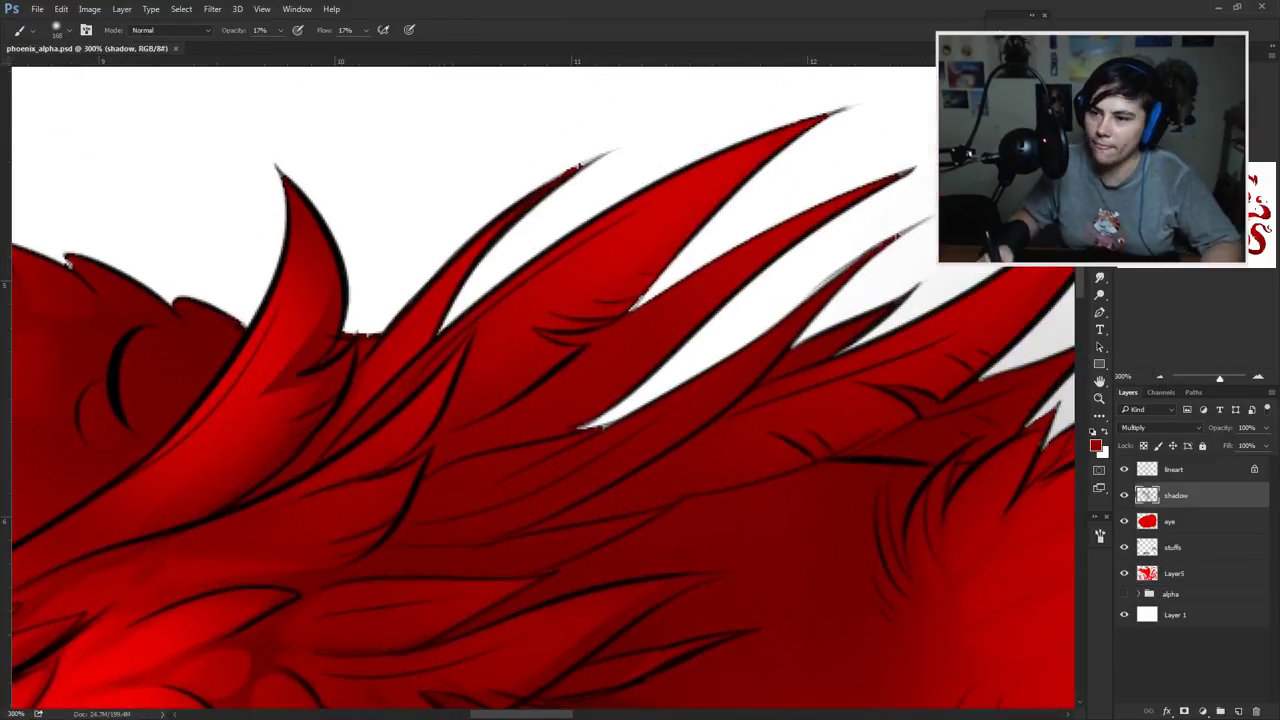
{"action": "key", "text": "l"}
{"action": "left_click_drag", "start_coordinate": [925, 278], "coordinate": [842, 336]}
{"action": "key", "text": "b"}
{"action": "key", "text": "ctrl+u"}
{"action": "left_click_drag", "start_coordinate": [800, 236], "coordinate": [829, 237]}
{"action": "key", "text": "Return"}
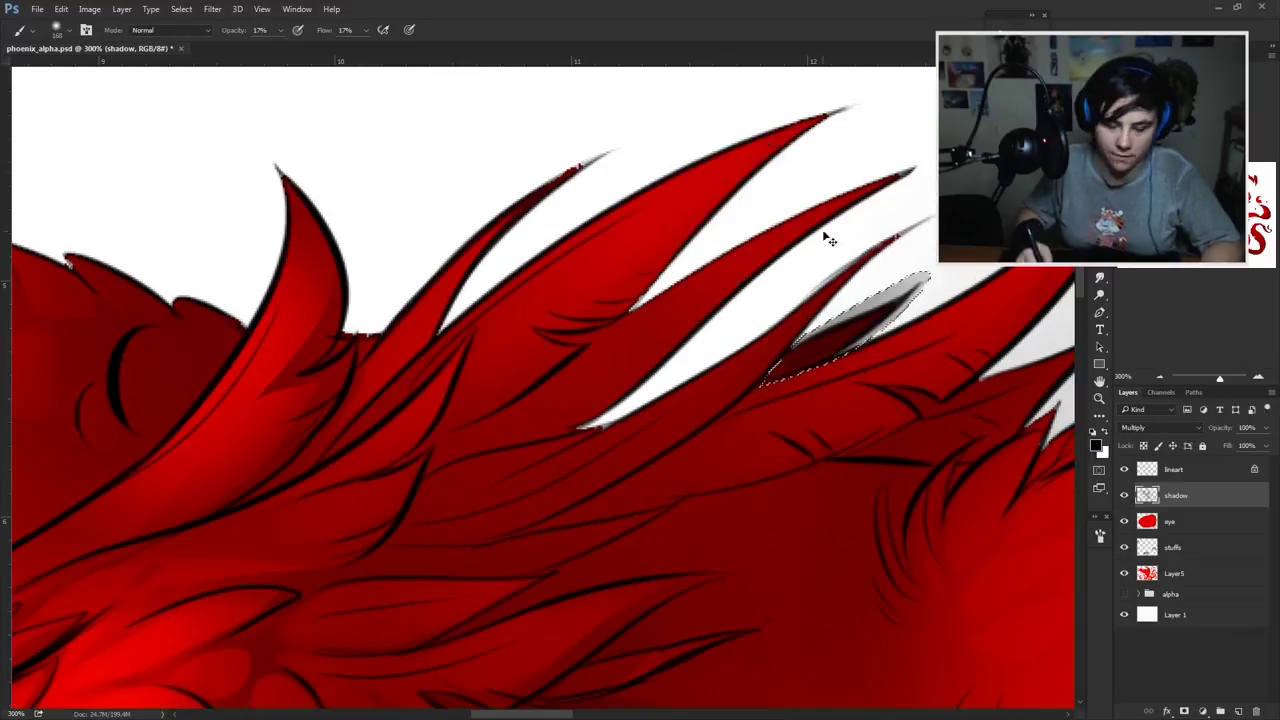
Step: Select the rounded feathers beneath the neck with the Magic Wand on the lineart layer, and shade them on the shadow layer
{"action": "key", "text": "ctrl+0"}
{"action": "scroll", "coordinate": [330, 300], "scroll_direction": "up", "scroll_amount": 10}
{"action": "scroll", "coordinate": [400, 400], "scroll_direction": "down", "scroll_amount": 3}
{"action": "key", "text": "w"}
{"action": "left_click", "coordinate": [1173, 469]}
{"action": "left_click", "coordinate": [683, 480]}
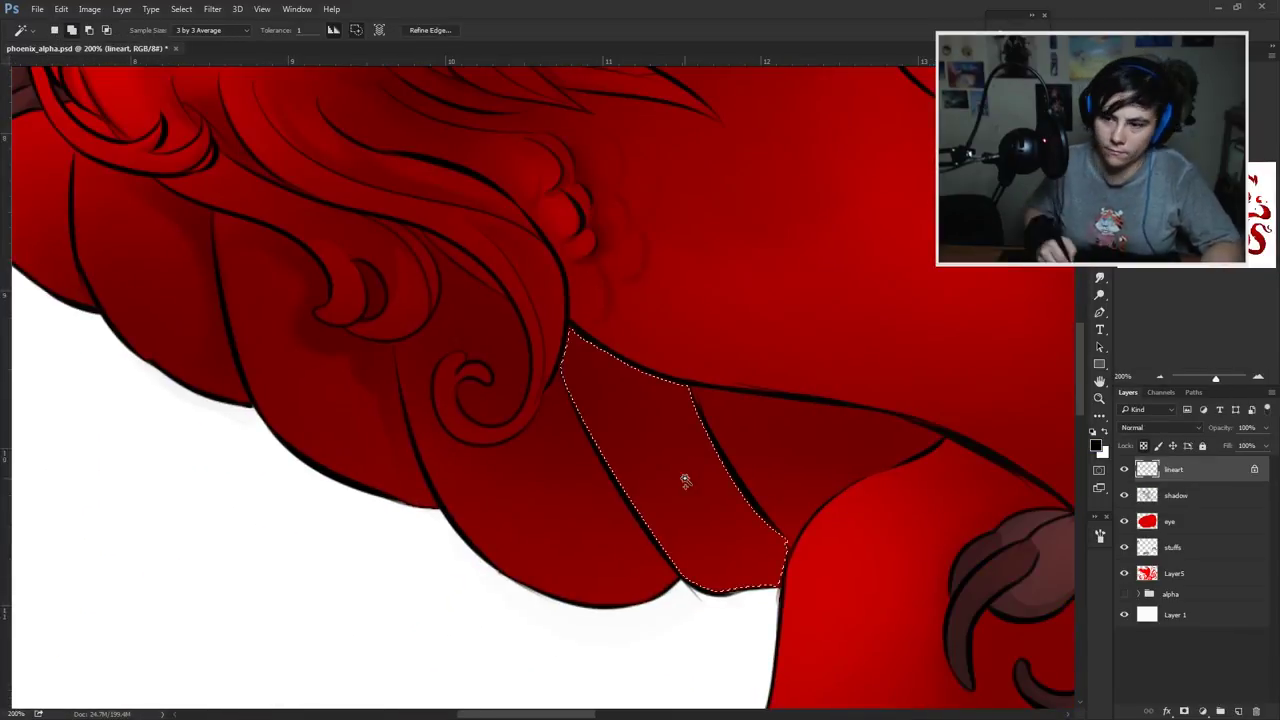
{"action": "left_click", "coordinate": [574, 383], "text": "shift"}
{"action": "scroll", "coordinate": [574, 383], "scroll_direction": "down", "scroll_amount": 3}
{"action": "key", "text": "b"}
{"action": "left_click", "coordinate": [1175, 495]}
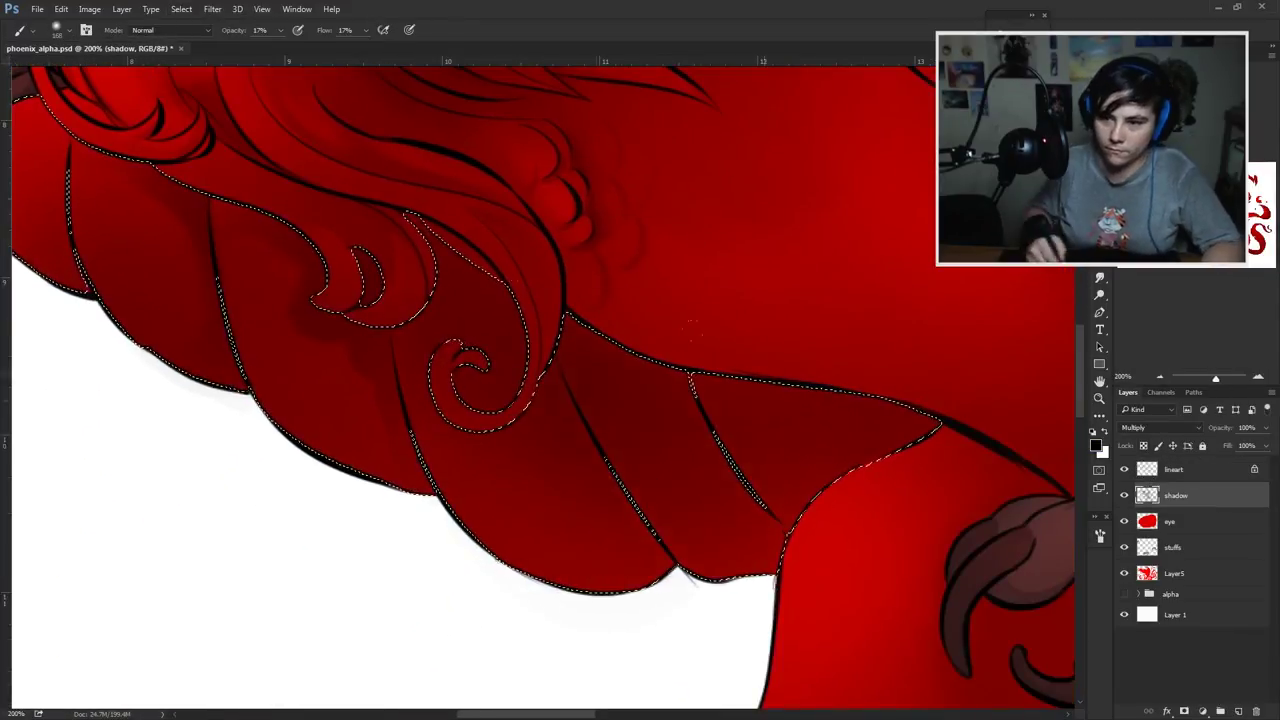
{"action": "scroll", "coordinate": [607, 432], "scroll_direction": "up", "scroll_amount": 3}
{"action": "scroll", "coordinate": [607, 432], "scroll_direction": "down", "scroll_amount": 5}
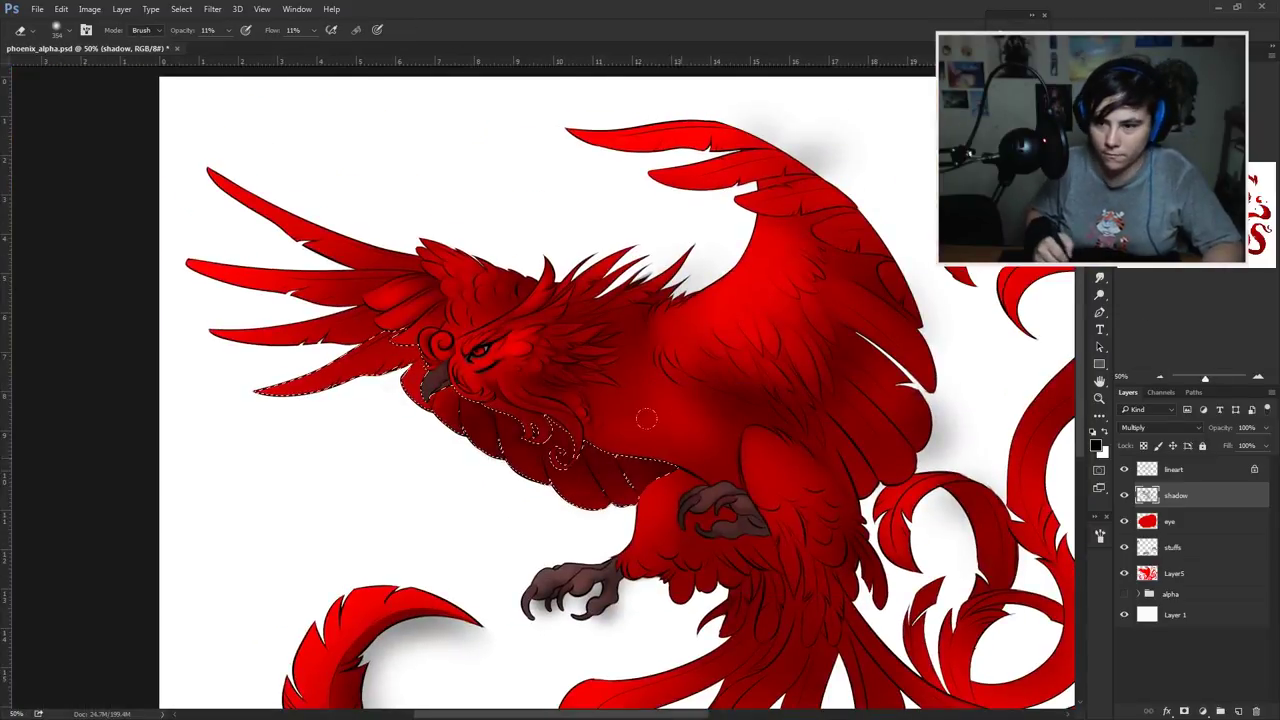
{"action": "scroll", "coordinate": [563, 457], "scroll_direction": "down", "scroll_amount": 4}
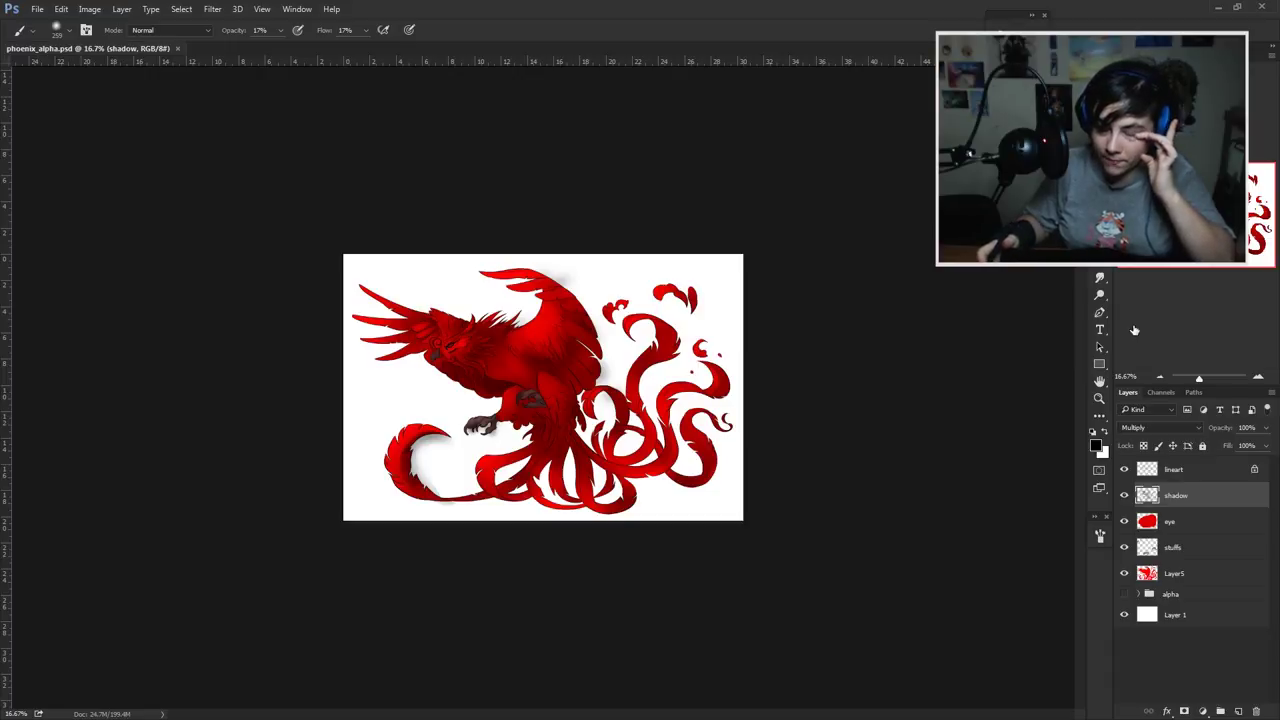
Step: Lasso shadow shapes beneath the shoulder feathers at the wing's front on the shadow layer and fill them with black
{"action": "left_click", "coordinate": [1258, 376]}
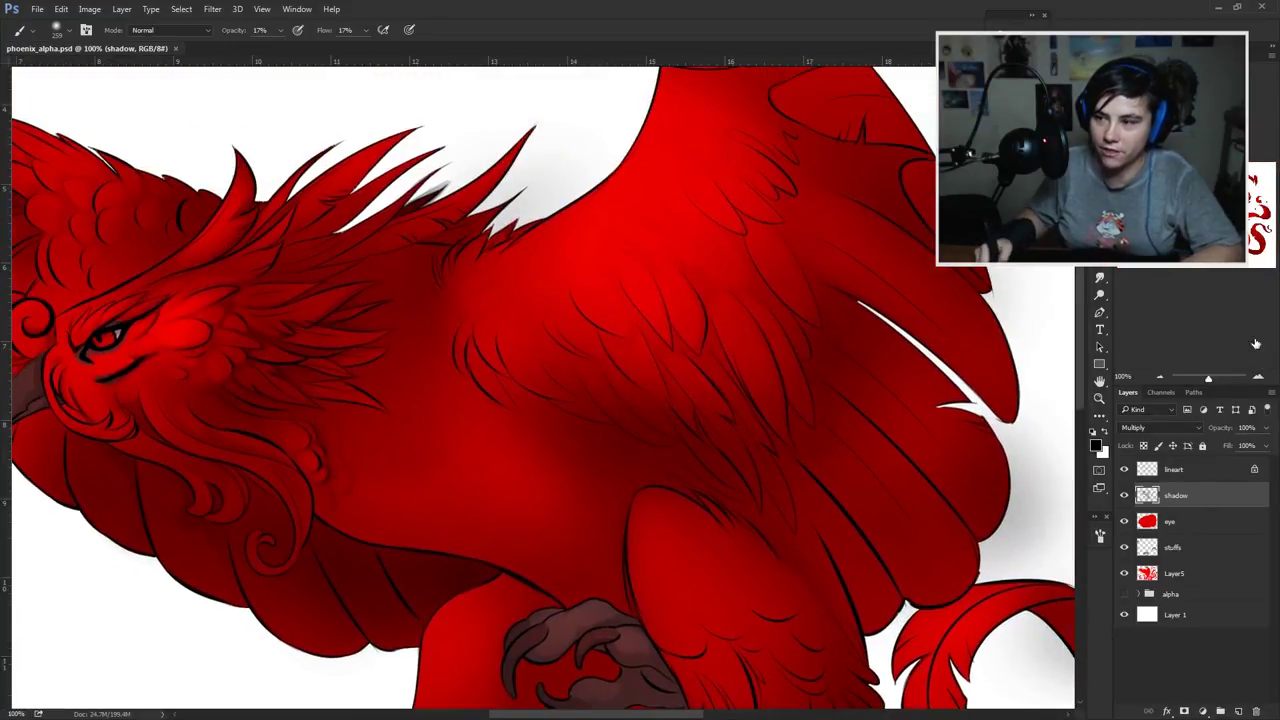
{"action": "left_click", "coordinate": [1258, 376]}
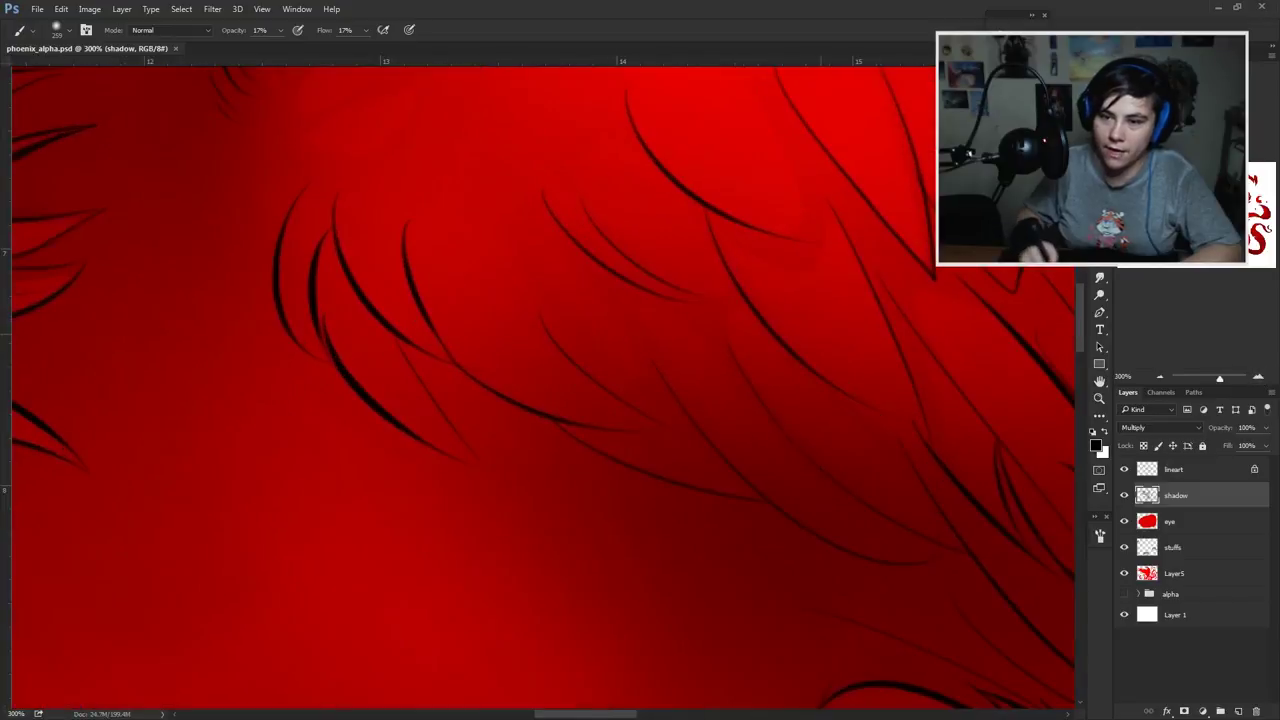
{"action": "key", "text": "l"}
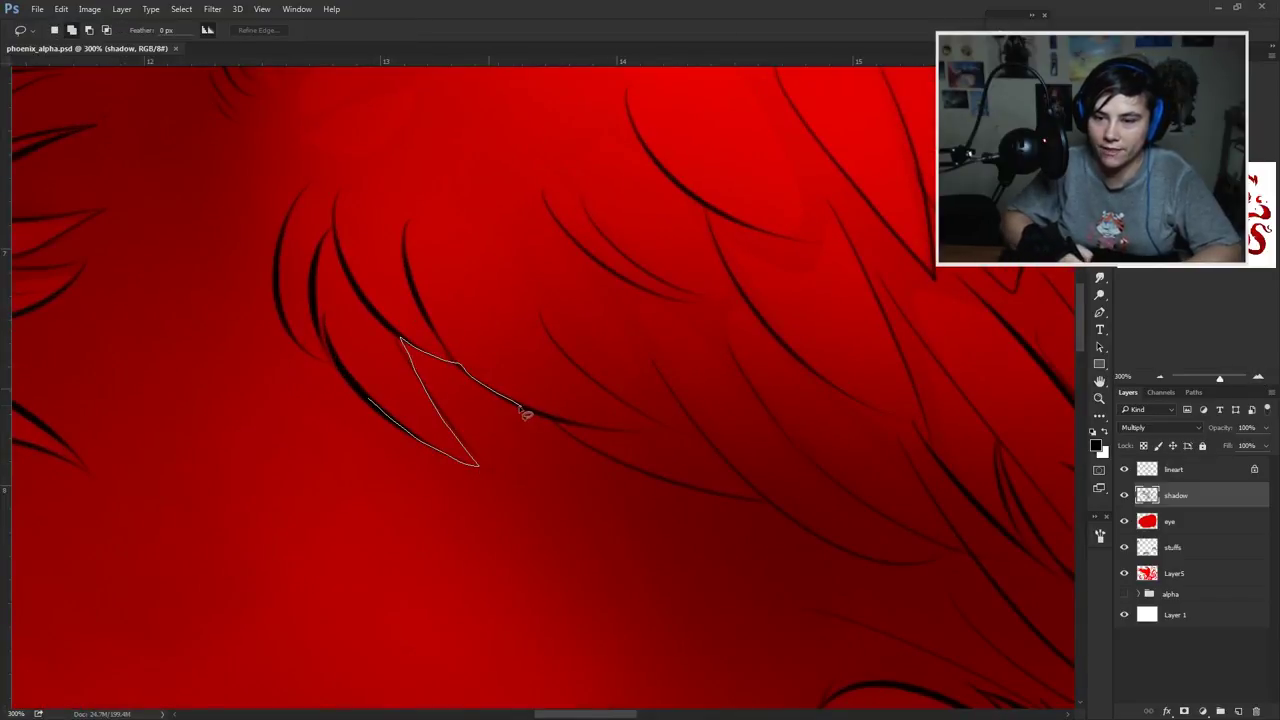
{"action": "mouse_move", "coordinate": [531, 510]}
{"action": "left_mouse_down"}
{"action": "mouse_move", "coordinate": [450, 501]}
{"action": "mouse_move", "coordinate": [363, 403]}
{"action": "left_mouse_up"}
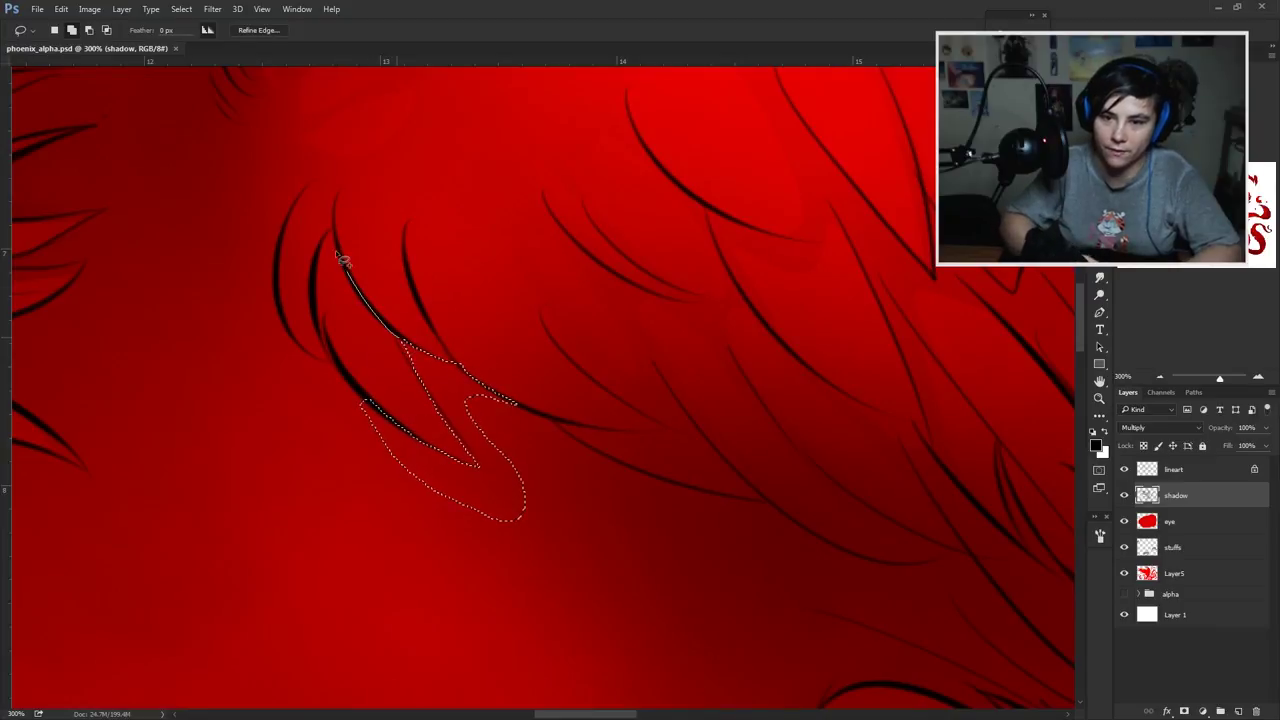
{"action": "mouse_move", "coordinate": [332, 238]}
{"action": "left_mouse_down"}
{"action": "mouse_move", "coordinate": [361, 312]}
{"action": "mouse_move", "coordinate": [438, 402]}
{"action": "mouse_move", "coordinate": [315, 318]}
{"action": "mouse_move", "coordinate": [368, 410]}
{"action": "left_mouse_up"}
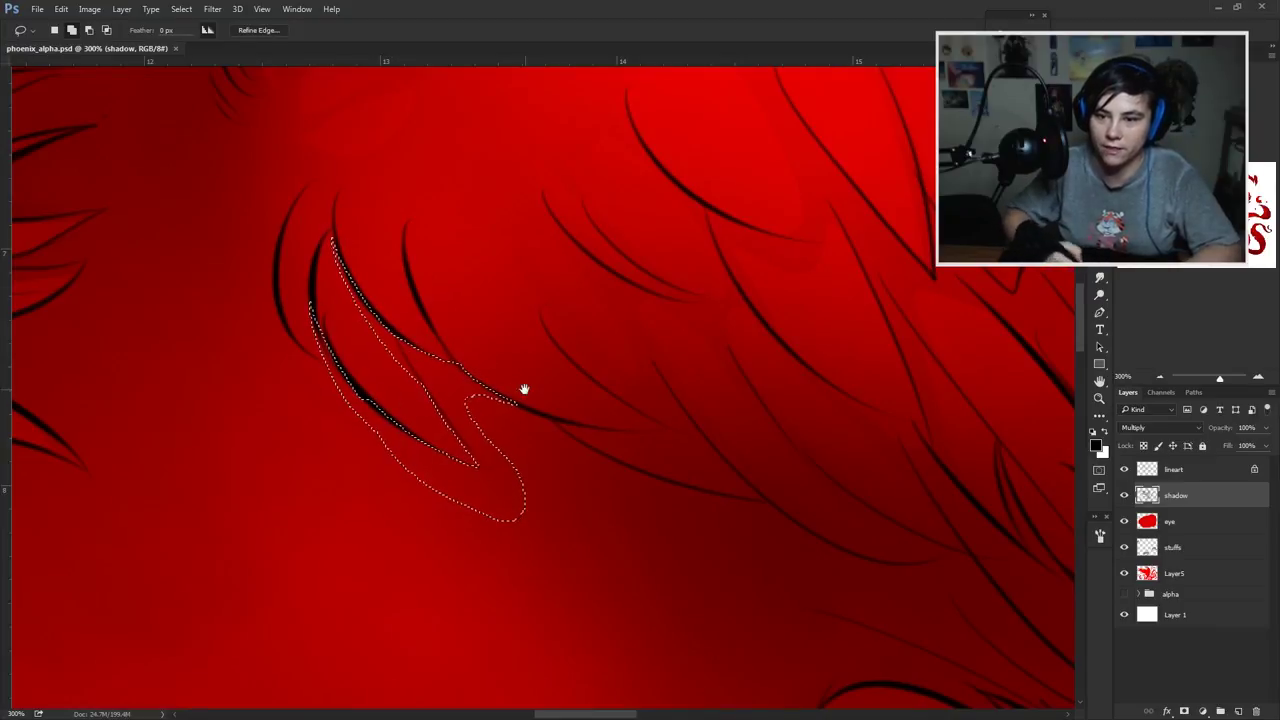
{"action": "mouse_move", "coordinate": [579, 421]}
{"action": "left_mouse_down"}
{"action": "mouse_move", "coordinate": [487, 455]}
{"action": "mouse_move", "coordinate": [517, 474]}
{"action": "mouse_move", "coordinate": [525, 430]}
{"action": "left_mouse_up"}
{"action": "key", "text": "alt+BackSpace"}
{"action": "key", "text": "ctrl+d"}
Step: Blend the filled shoulder feather shadows with the Smudge tool and a low-opacity soft eraser, and save the file
{"action": "key", "text": "r"}
{"action": "right_click", "coordinate": [498, 442]}
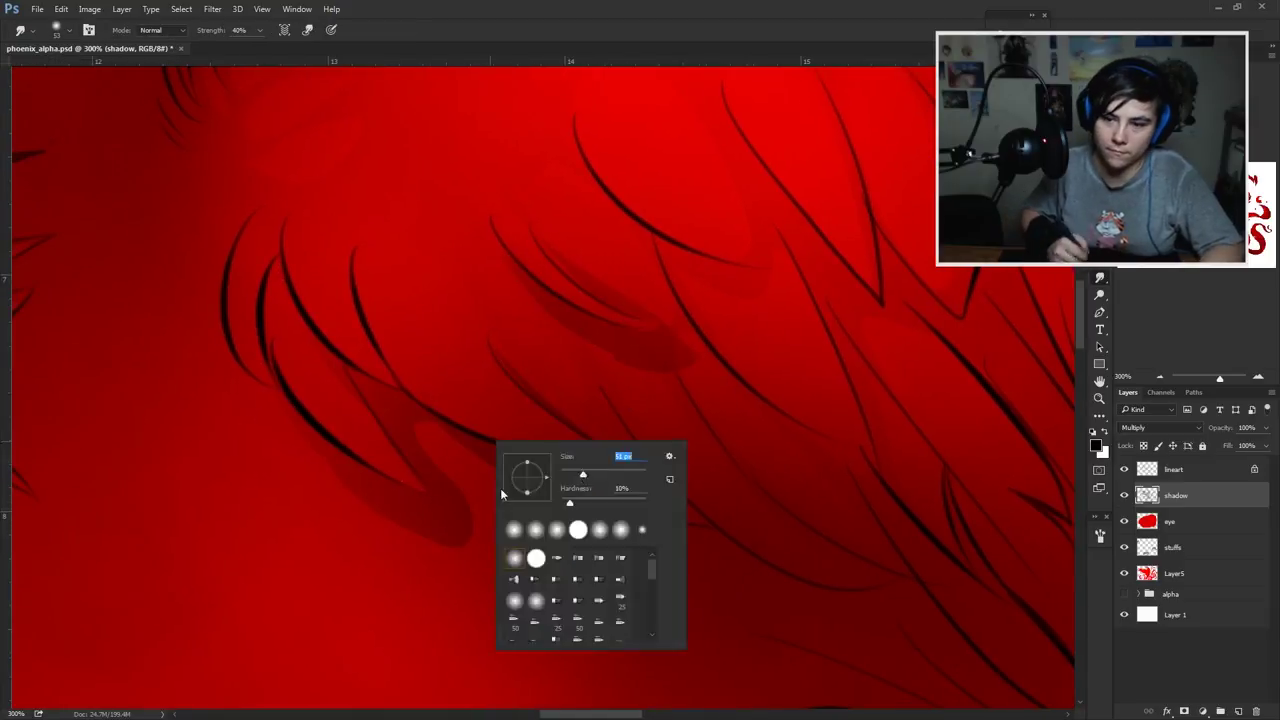
{"action": "key", "text": "Escape"}
{"action": "key", "text": "b"}
{"action": "right_click", "coordinate": [527, 348]}
{"action": "key", "text": "Escape"}
{"action": "key", "text": "ctrl+minus"}
{"action": "key", "text": "ctrl+minus"}
{"action": "key", "text": "ctrl+minus"}
{"action": "key", "text": "ctrl+minus"}
{"action": "key", "text": "ctrl+s"}
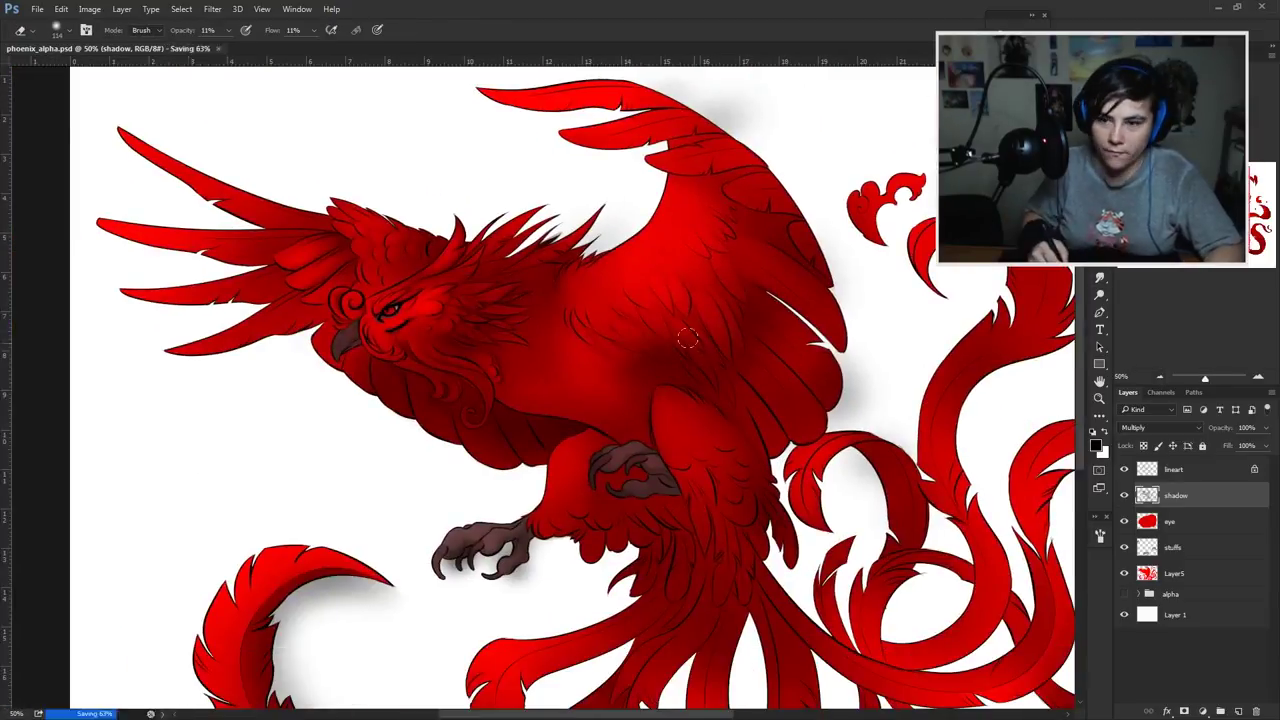
Step: Lasso the flight feathers along the raised wing's outer edge and shade them with the soft brush, hiding the selection outline
{"action": "key", "text": "ctrl+plus"}
{"action": "key", "text": "ctrl+plus"}
{"action": "key", "text": "ctrl+plus"}
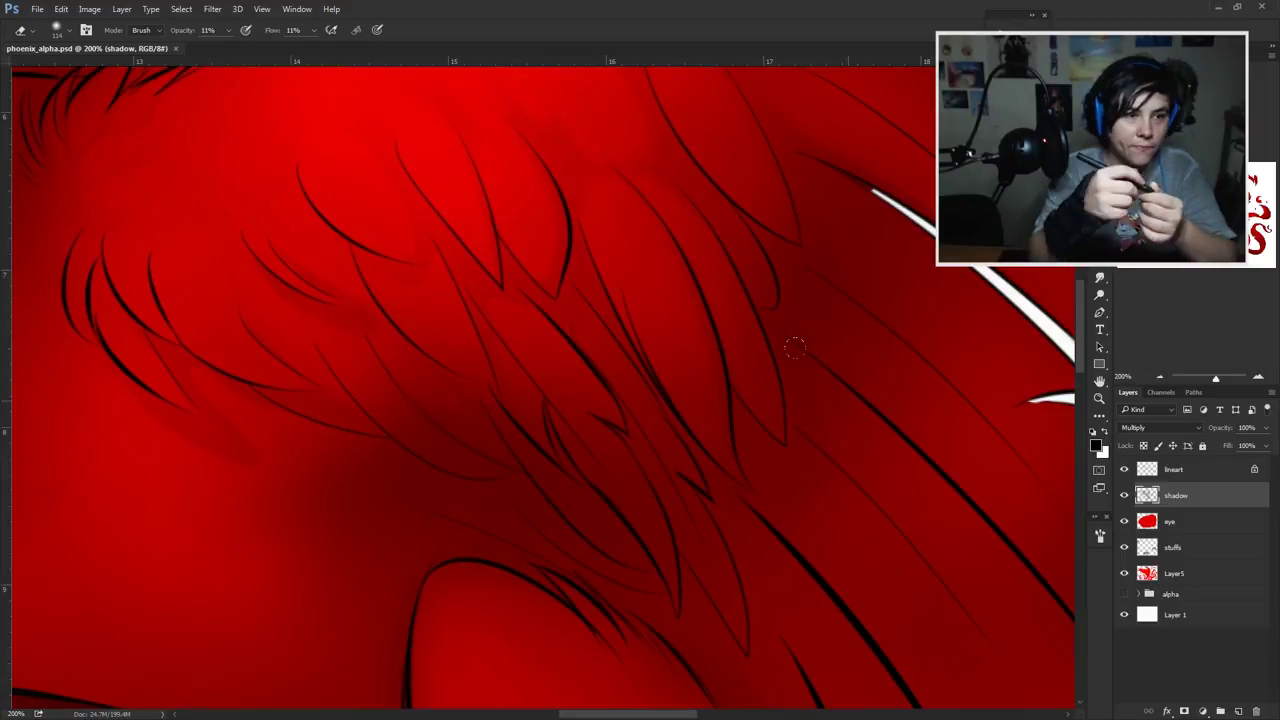
{"action": "key", "text": "b"}
{"action": "mouse_move", "coordinate": [800, 180]}
{"action": "left_mouse_down"}
{"action": "mouse_move", "coordinate": [760, 380]}
{"action": "mouse_move", "coordinate": [655, 629]}
{"action": "left_mouse_up"}
{"action": "key", "text": "l"}
{"action": "mouse_move", "coordinate": [832, 540]}
{"action": "left_mouse_down"}
{"action": "mouse_move", "coordinate": [666, 331]}
{"action": "mouse_move", "coordinate": [560, 423]}
{"action": "mouse_move", "coordinate": [780, 538]}
{"action": "left_mouse_up"}
{"action": "key", "text": "b"}
{"action": "key", "text": "ctrl+h"}
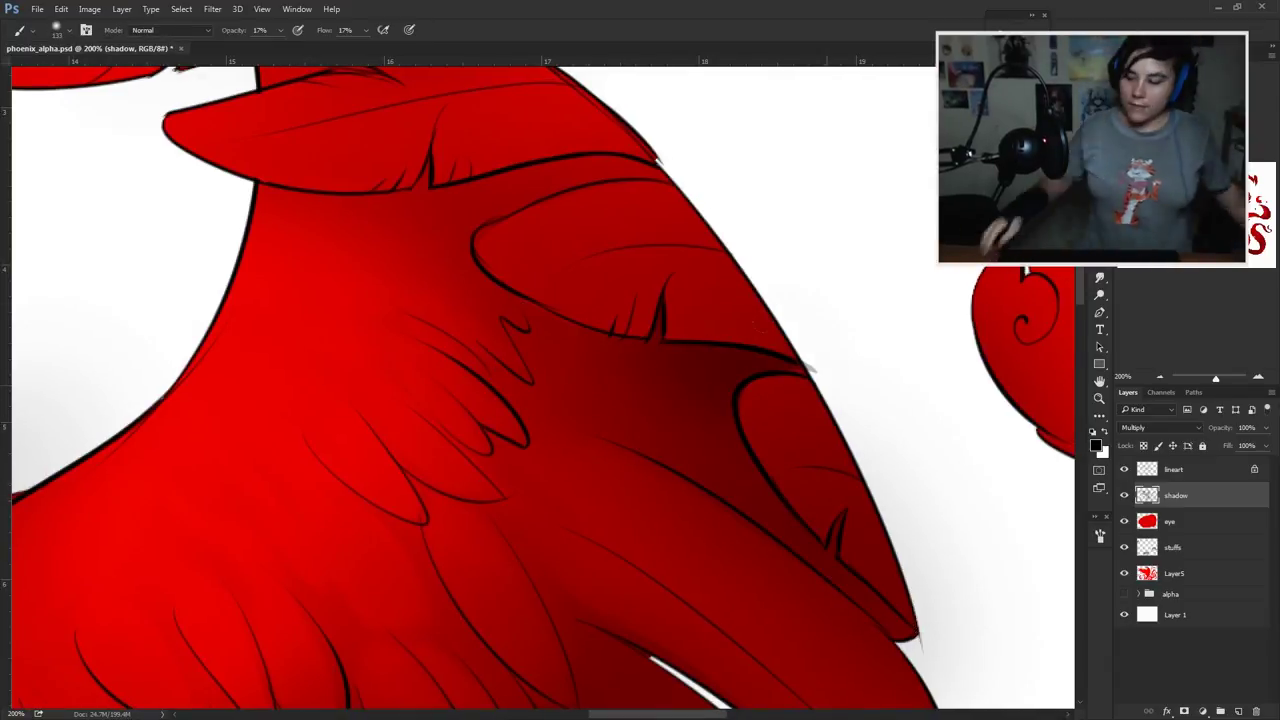
Step: Lasso around the uppermost curling tail plume and darken it with the soft brush at 190 px
{"action": "mouse_move", "coordinate": [605, 243]}
{"action": "left_mouse_down"}
{"action": "mouse_move", "coordinate": [640, 290]}
{"action": "mouse_move", "coordinate": [330, 260]}
{"action": "mouse_move", "coordinate": [520, 246]}
{"action": "left_mouse_up"}
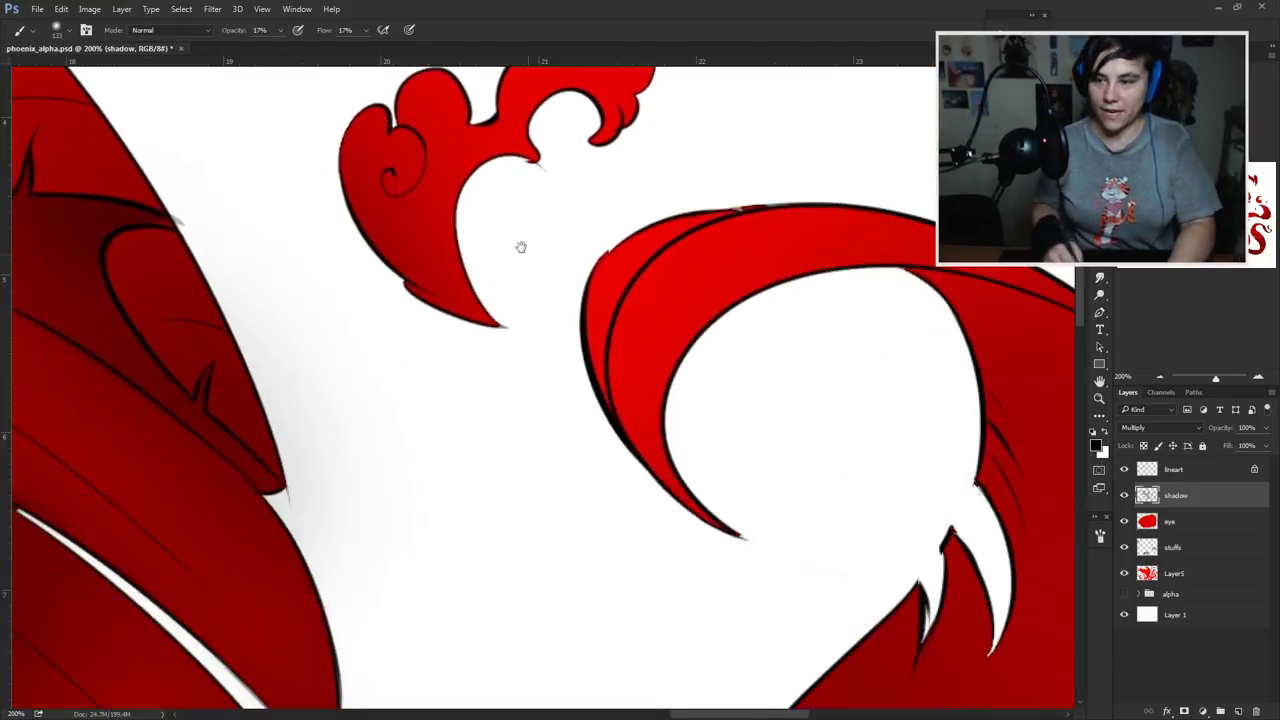
{"action": "key", "text": "l"}
{"action": "mouse_move", "coordinate": [520, 197]}
{"action": "left_mouse_down"}
{"action": "mouse_move", "coordinate": [623, 218]}
{"action": "mouse_move", "coordinate": [668, 340]}
{"action": "mouse_move", "coordinate": [528, 560]}
{"action": "mouse_move", "coordinate": [674, 334]}
{"action": "mouse_move", "coordinate": [555, 384]}
{"action": "mouse_move", "coordinate": [657, 368]}
{"action": "mouse_move", "coordinate": [618, 344]}
{"action": "mouse_move", "coordinate": [690, 280]}
{"action": "left_mouse_up"}
{"action": "key", "text": "b"}
{"action": "right_click", "coordinate": [737, 253]}
{"action": "left_click", "coordinate": [1159, 377]}
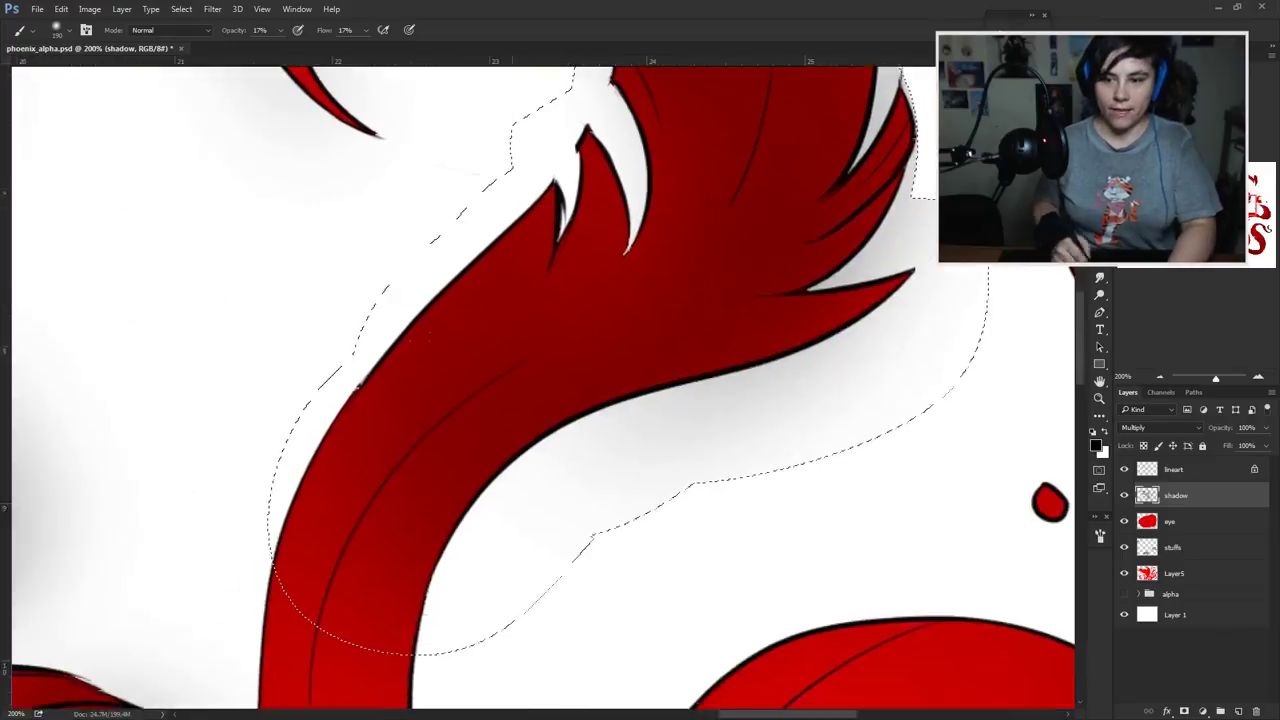
{"action": "left_click", "coordinate": [1159, 377]}
Step: Lasso the outer half of the middle tail plume along its quill, shade it with the soft brush, and clear the selection
{"action": "scroll", "coordinate": [651, 360], "scroll_direction": "up", "scroll_amount": 5}
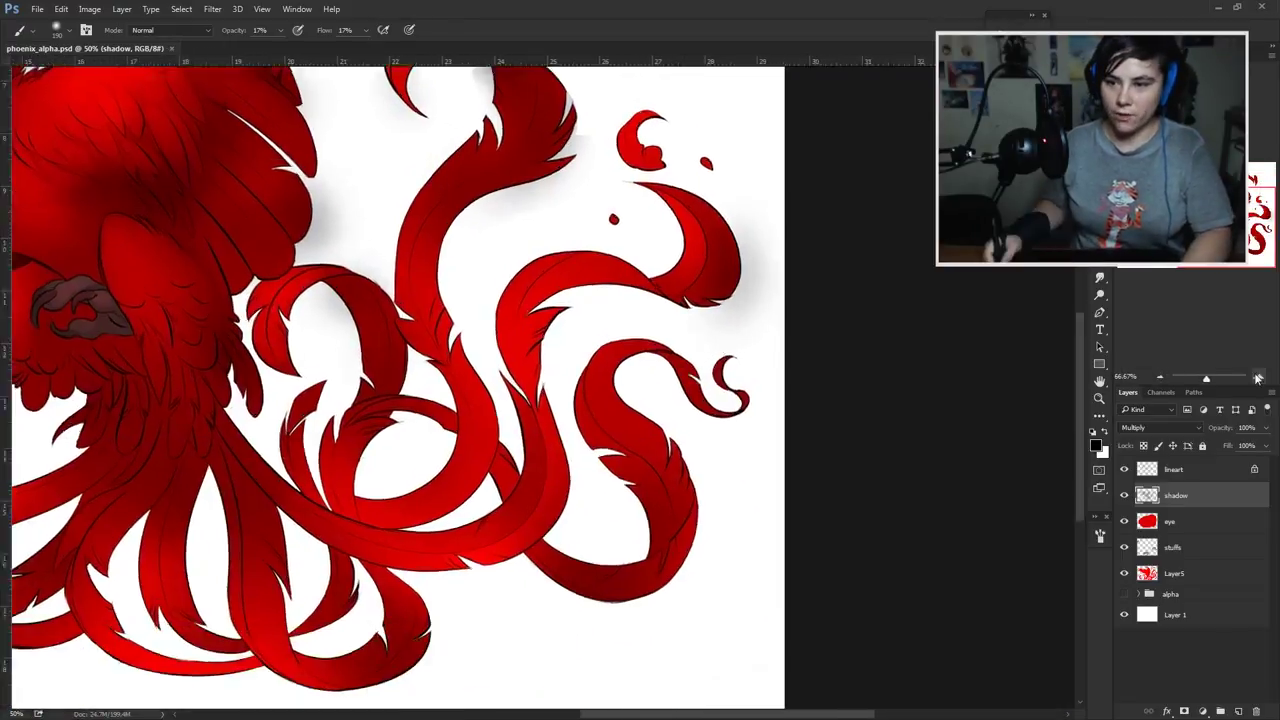
{"action": "scroll", "coordinate": [651, 360], "scroll_direction": "down", "scroll_amount": 5}
{"action": "scroll", "coordinate": [791, 194], "scroll_direction": "up", "scroll_amount": 4}
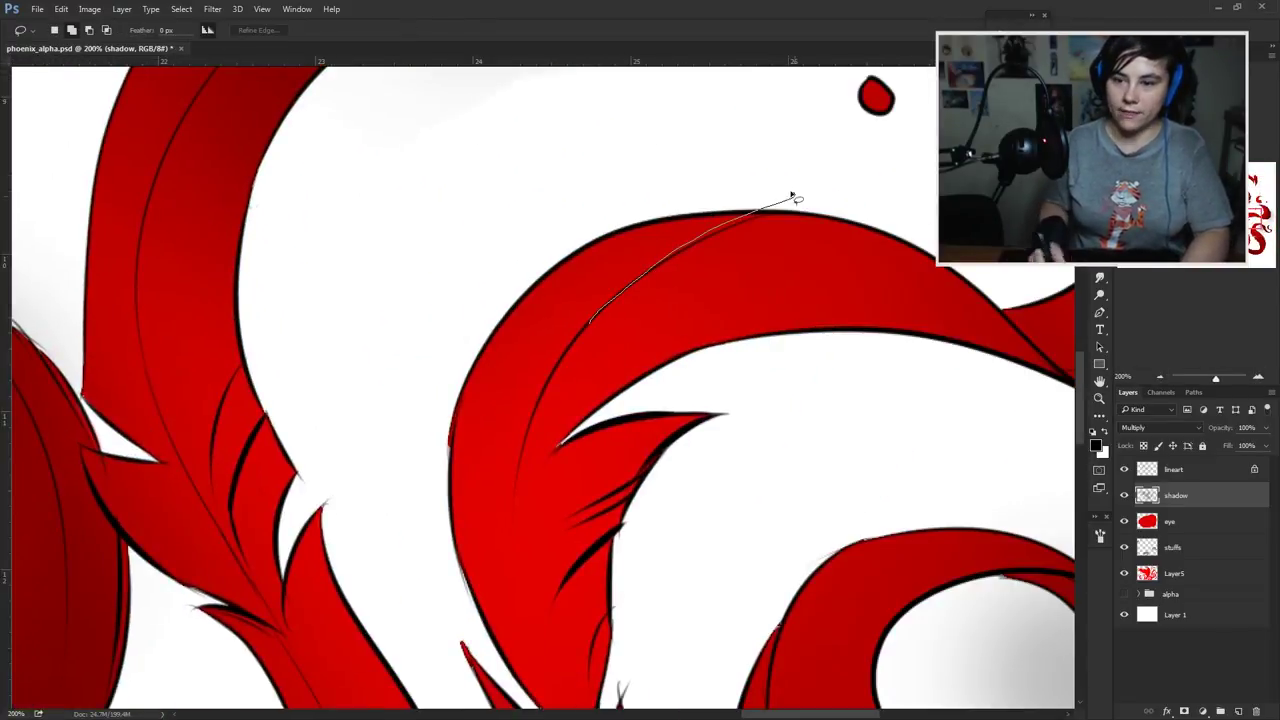
{"action": "key", "text": "l"}
{"action": "scroll", "coordinate": [480, 530], "scroll_direction": "down", "scroll_amount": 2}
{"action": "scroll", "coordinate": [510, 590], "scroll_direction": "up", "scroll_amount": 2}
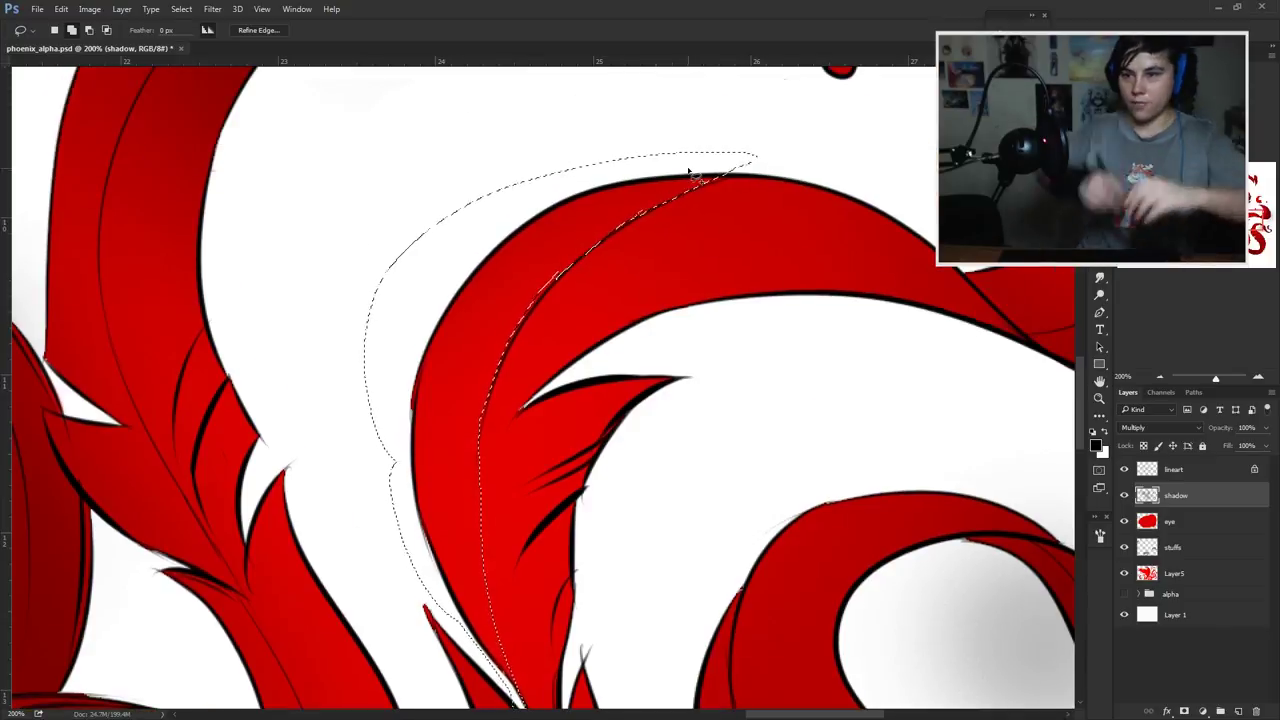
{"action": "left_click_drag", "start_coordinate": [982, 265], "coordinate": [722, 355]}
{"action": "mouse_move", "coordinate": [722, 355]}
{"action": "left_mouse_down"}
{"action": "mouse_move", "coordinate": [870, 400]}
{"action": "mouse_move", "coordinate": [894, 357]}
{"action": "mouse_move", "coordinate": [786, 234]}
{"action": "mouse_move", "coordinate": [586, 229]}
{"action": "mouse_move", "coordinate": [640, 420]}
{"action": "left_mouse_up"}
{"action": "key", "text": "b"}
{"action": "left_click_drag", "start_coordinate": [720, 330], "coordinate": [660, 410]}
{"action": "scroll", "coordinate": [662, 365], "scroll_direction": "down", "scroll_amount": 3}
{"action": "key", "text": "ctrl+d"}
Step: Soften the tail plume shadows with the Smudge tool and a 440 px soft eraser at 11% opacity
{"action": "key", "text": "r"}
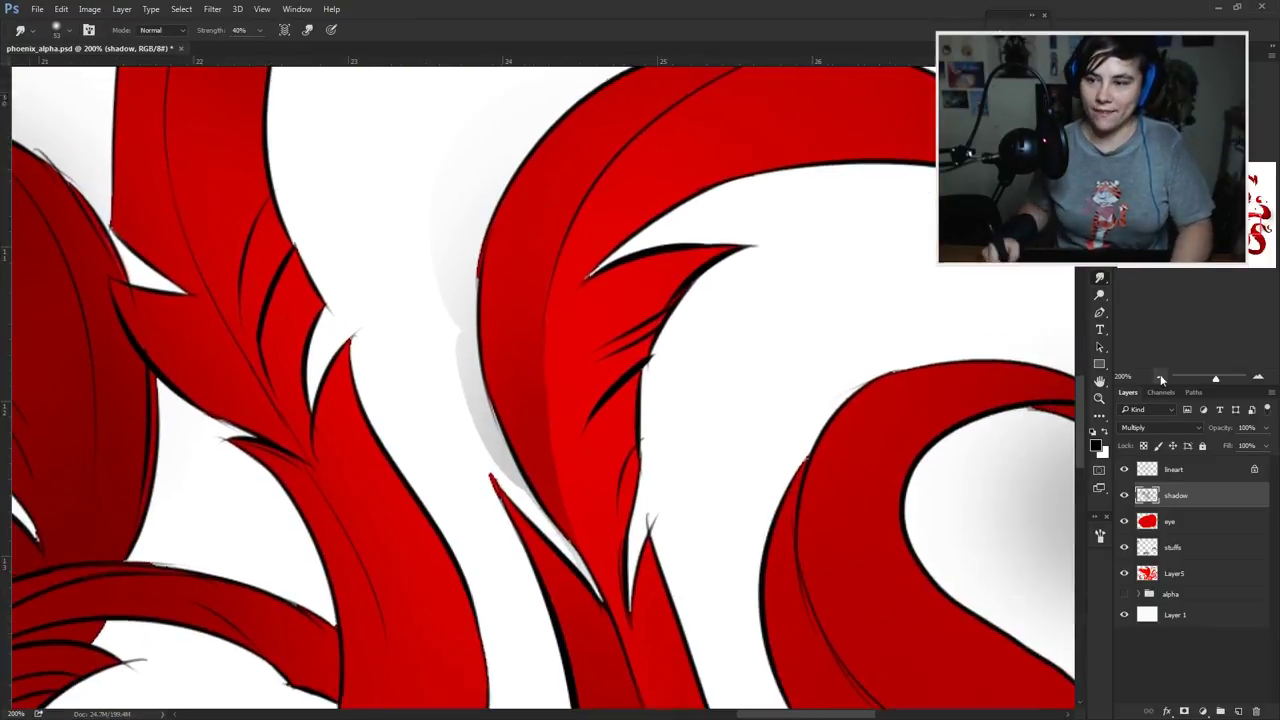
{"action": "key", "text": "ctrl+0"}
{"action": "right_click", "coordinate": [662, 365]}
{"action": "key", "text": "Escape"}
{"action": "key", "text": "b"}
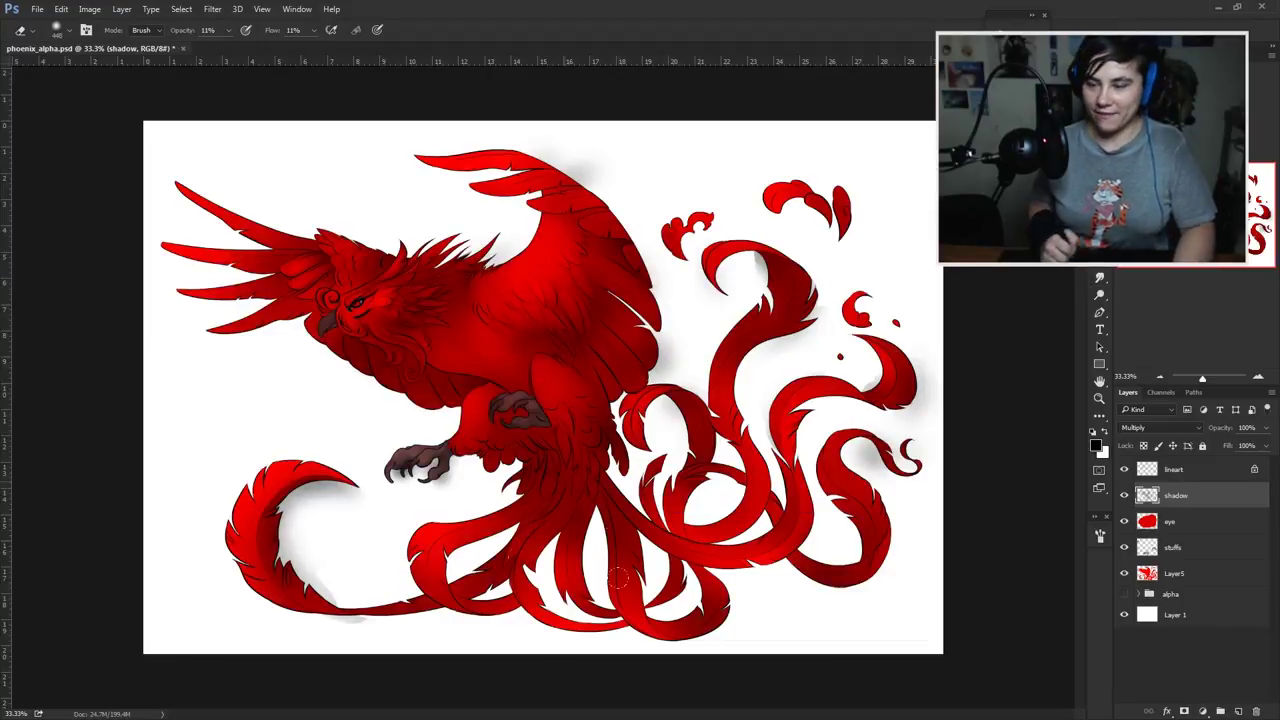
{"action": "scroll", "coordinate": [522, 330], "scroll_direction": "up", "scroll_amount": 3}
{"action": "scroll", "coordinate": [668, 434], "scroll_direction": "down", "scroll_amount": 4}
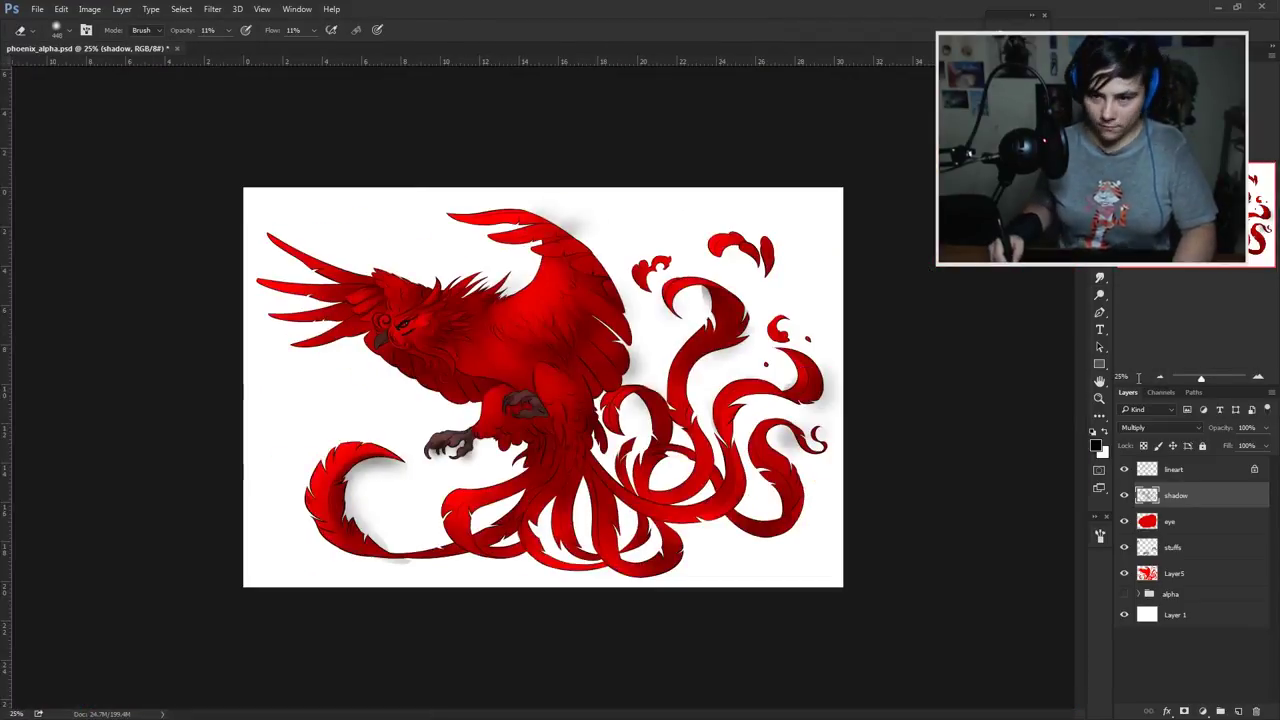
Step: Set an 18 px soft brush with Shape Dynamics enabled, and shade around the first rounded feather on the raised thigh
{"action": "scroll", "coordinate": [460, 440], "scroll_direction": "up", "scroll_amount": 8}
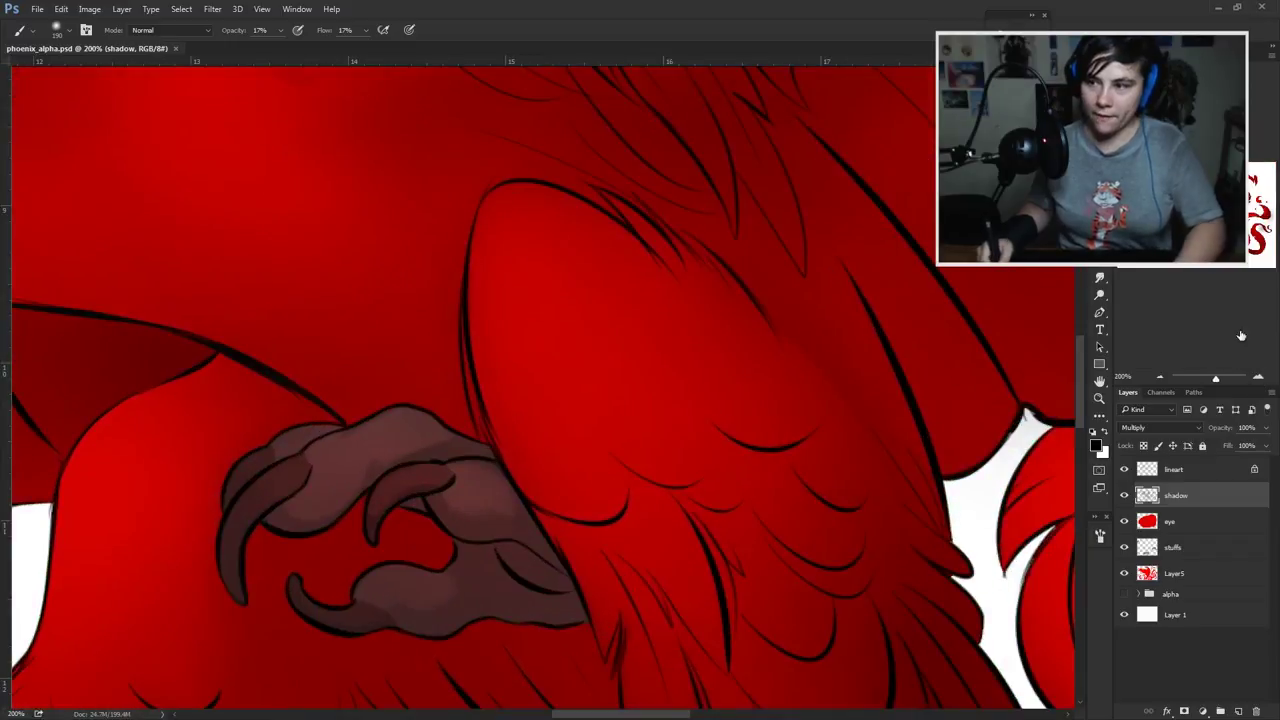
{"action": "left_click_drag", "start_coordinate": [943, 704], "coordinate": [823, 504]}
{"action": "left_click_drag", "start_coordinate": [742, 170], "coordinate": [792, 320]}
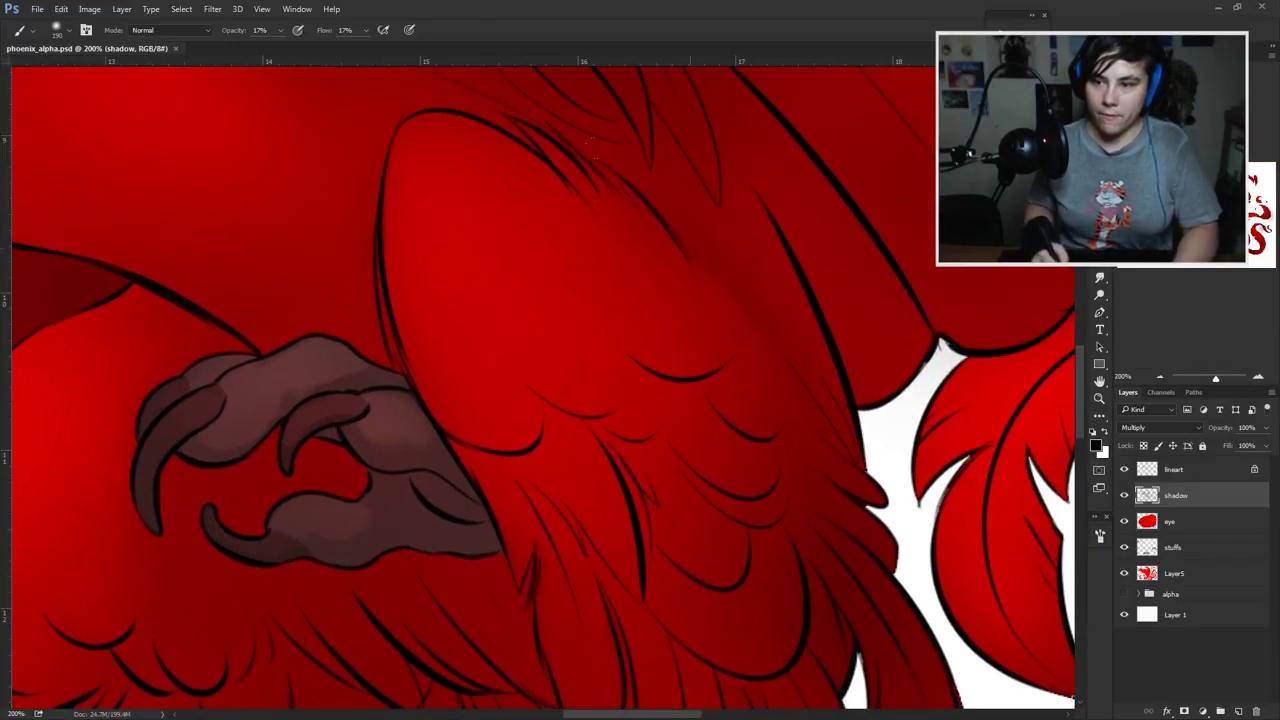
{"action": "right_click", "coordinate": [792, 320]}
{"action": "left_click", "coordinate": [1099, 537]}
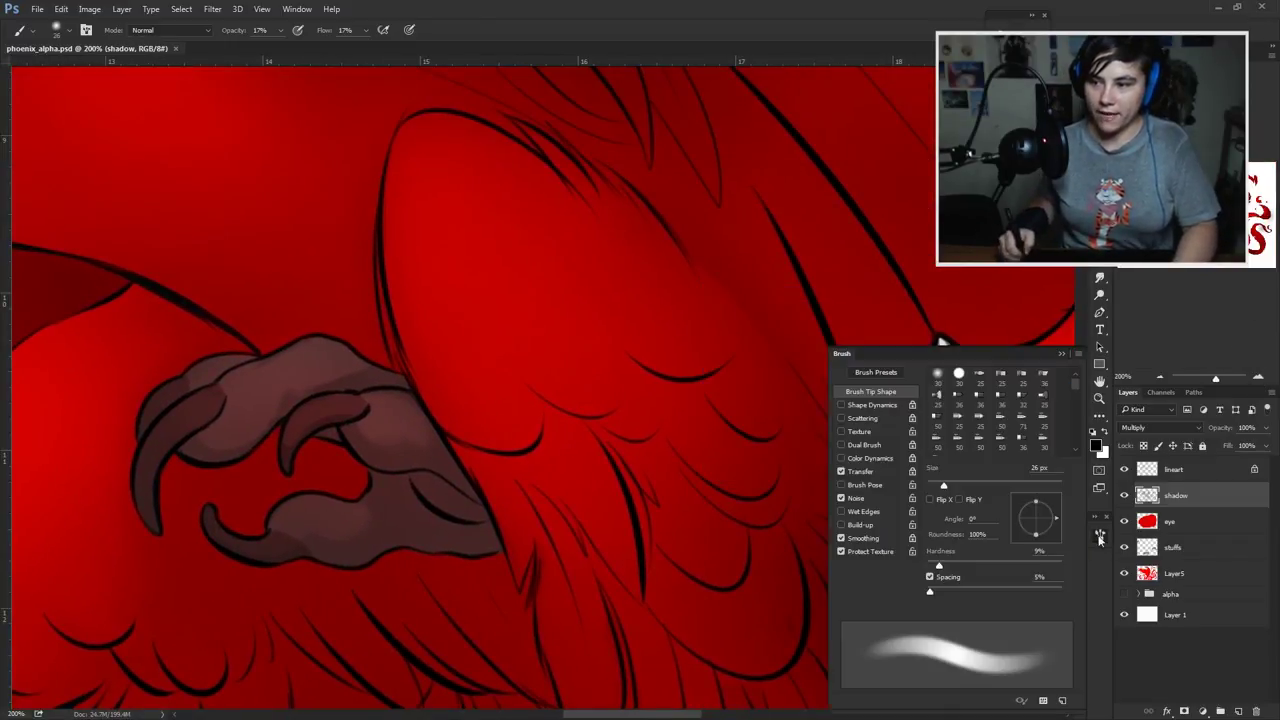
{"action": "left_click", "coordinate": [841, 405]}
{"action": "left_click", "coordinate": [1062, 354]}
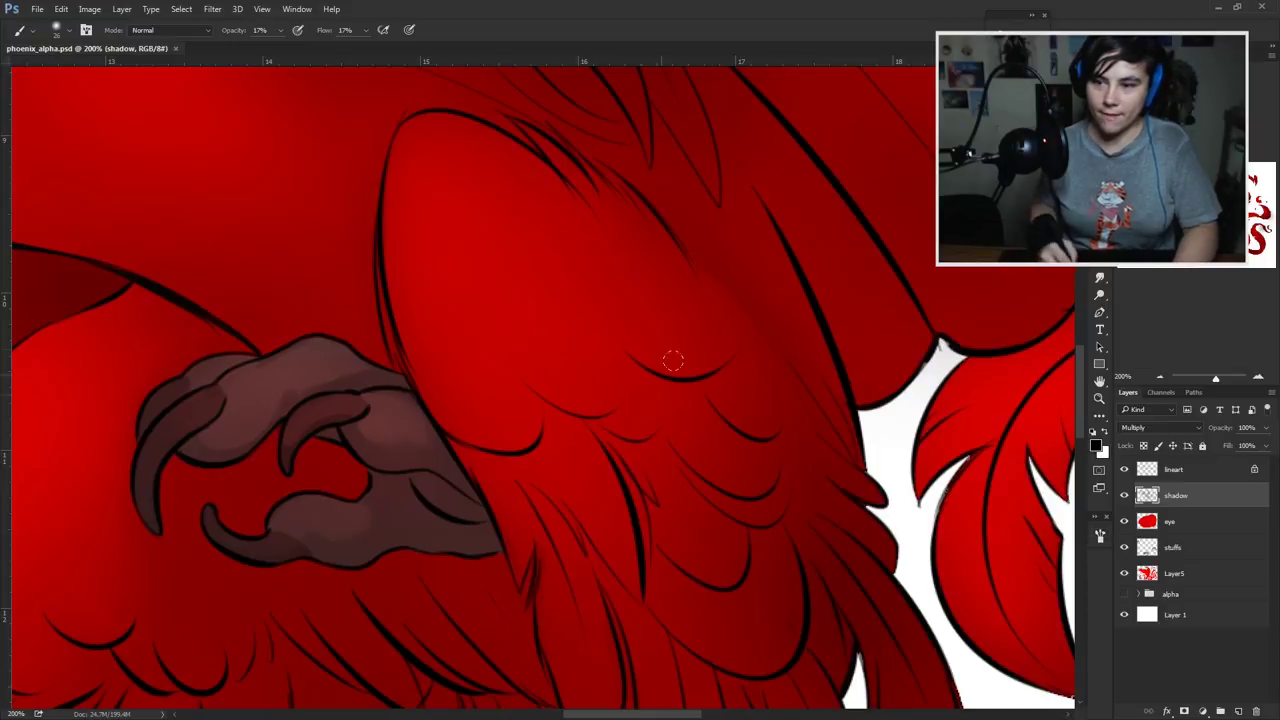
{"action": "right_click", "coordinate": [686, 349]}
{"action": "key", "text": "Return"}
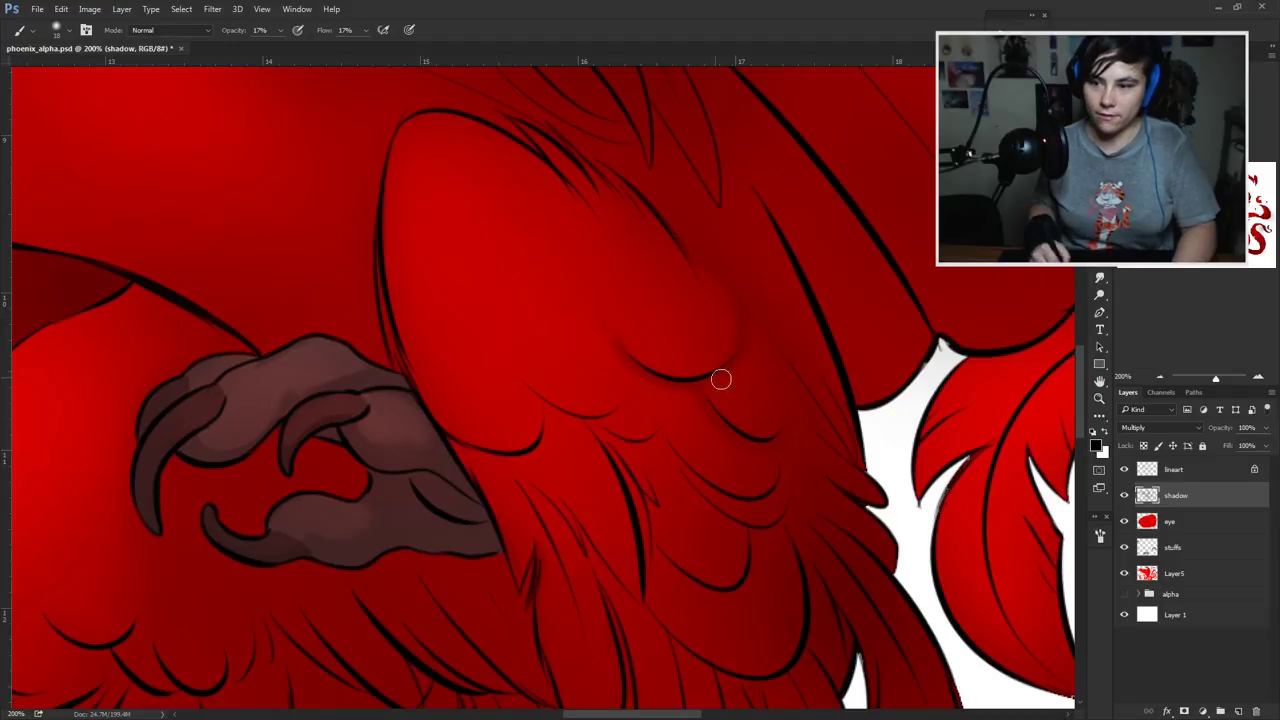
Step: Adjust the brush hardness, set 21% opacity and 30% flow, and shade the neighbouring small scalloped feathers on the thigh
{"action": "right_click", "coordinate": [694, 283]}
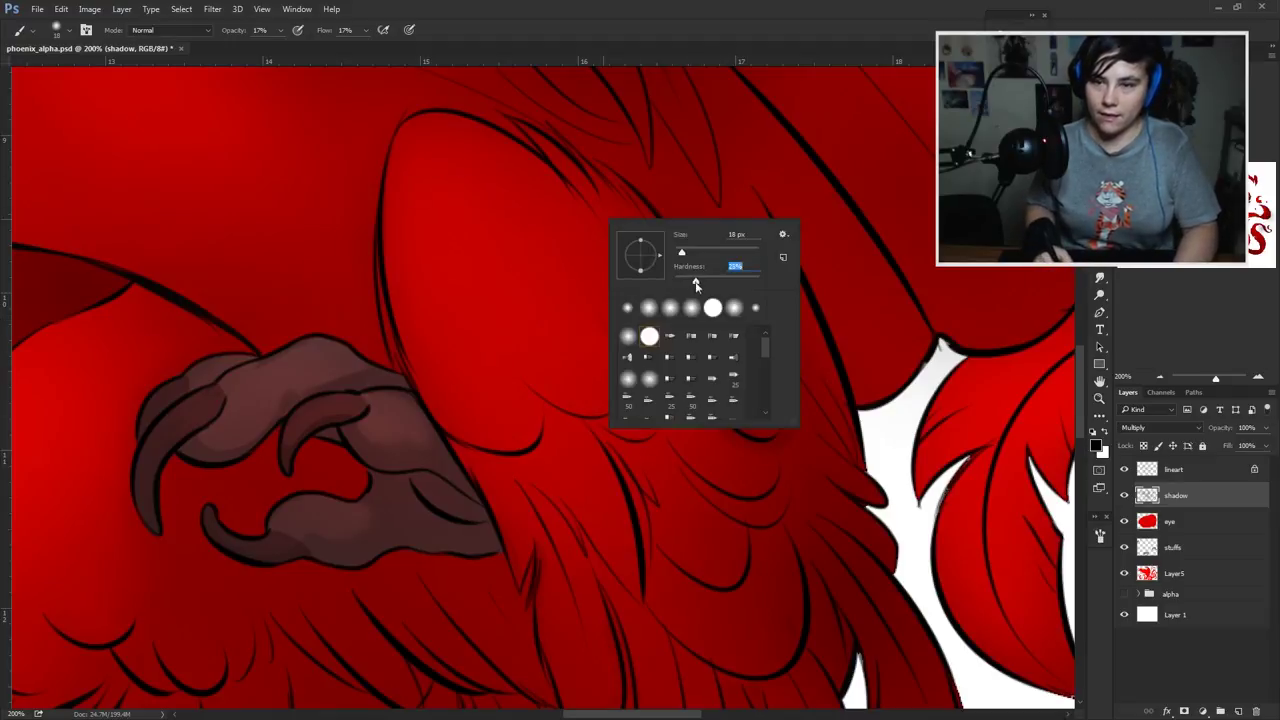
{"action": "left_click", "coordinate": [279, 49]}
{"action": "left_click", "coordinate": [366, 33]}
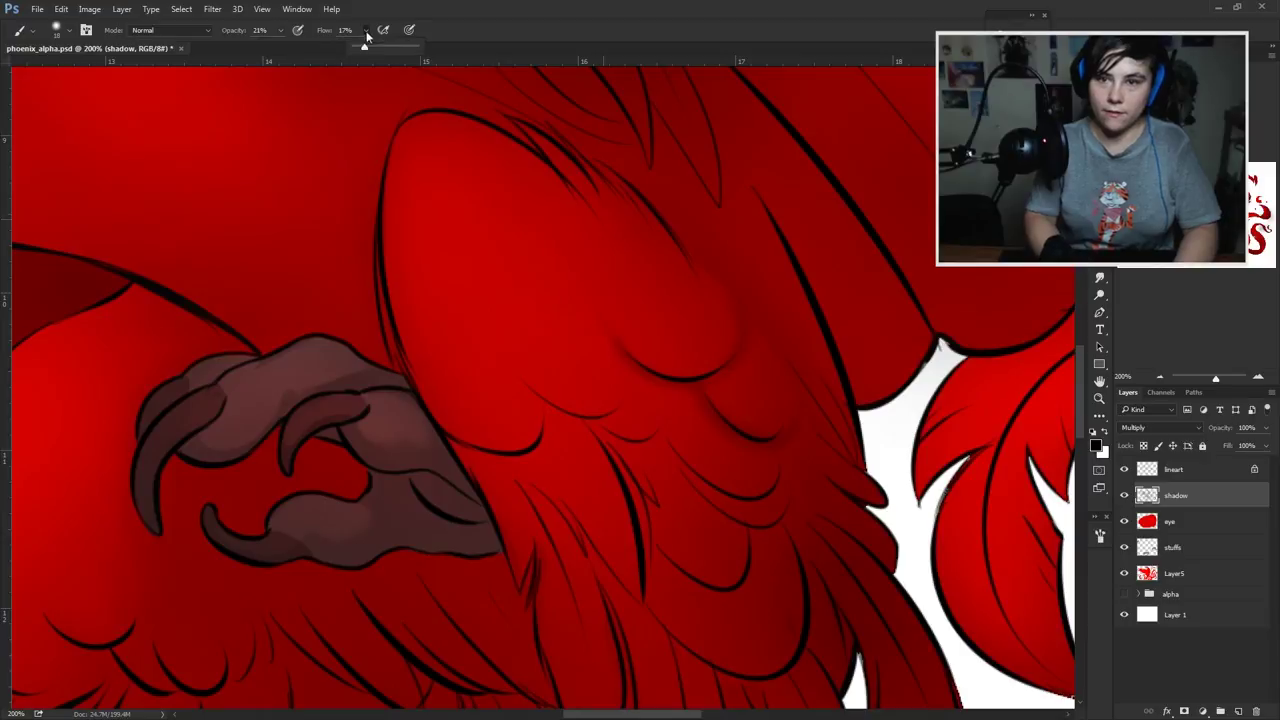
{"action": "key", "text": "Return"}
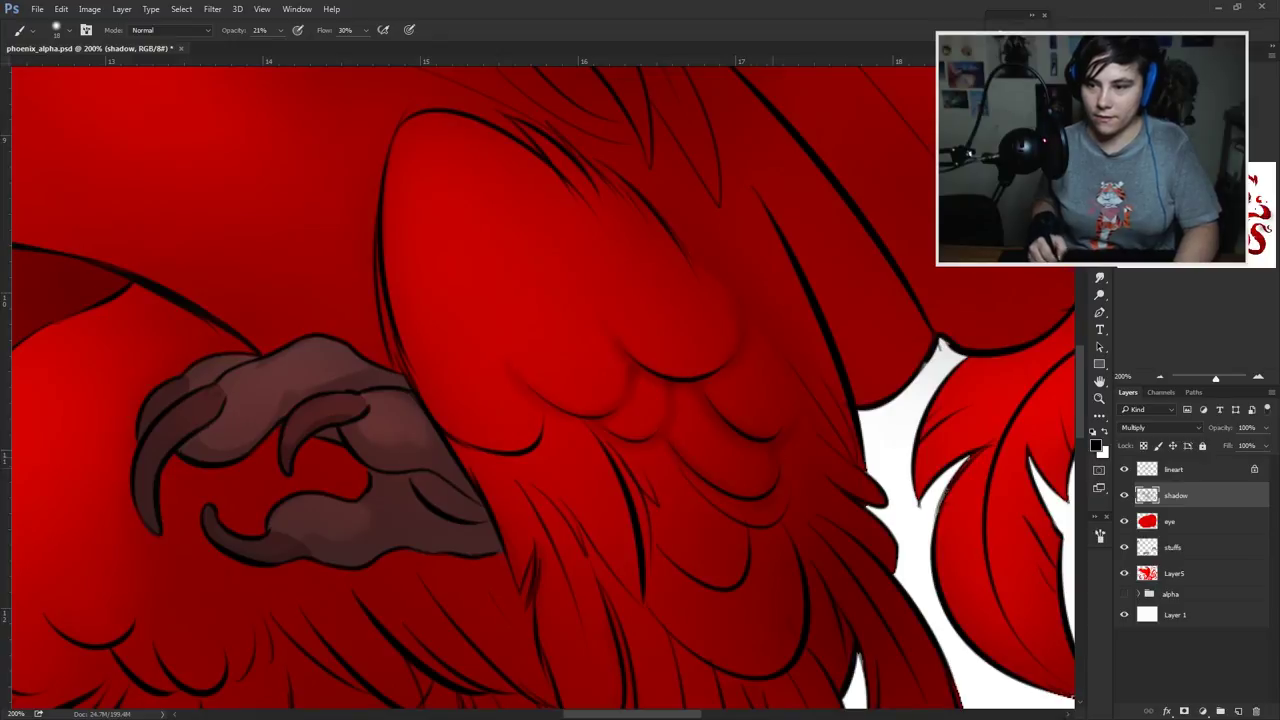
Step: Paint shadows beneath the overlapping rounded and pointed feathers down the lower thigh and along its back edge
{"action": "mouse_move", "coordinate": [742, 506]}
{"action": "left_mouse_down"}
{"action": "mouse_move", "coordinate": [729, 457]}
{"action": "mouse_move", "coordinate": [639, 402]}
{"action": "left_mouse_up"}
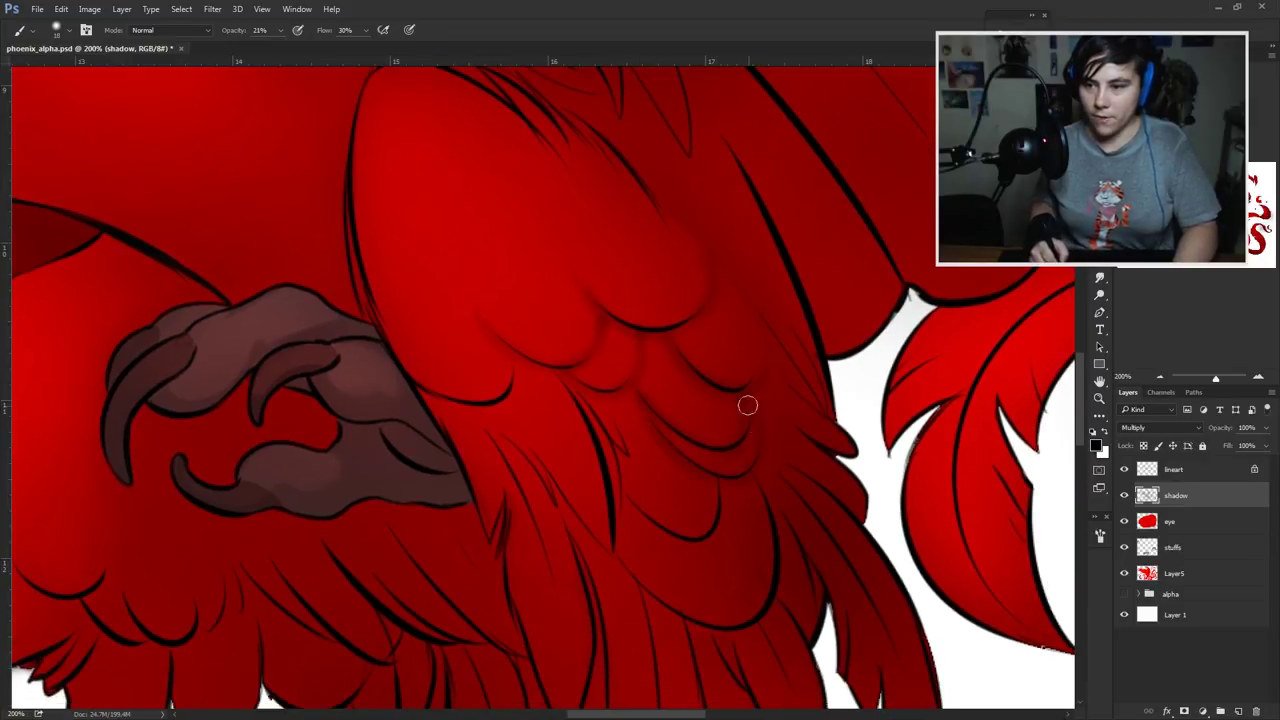
{"action": "left_click_drag", "start_coordinate": [688, 525], "coordinate": [693, 465]}
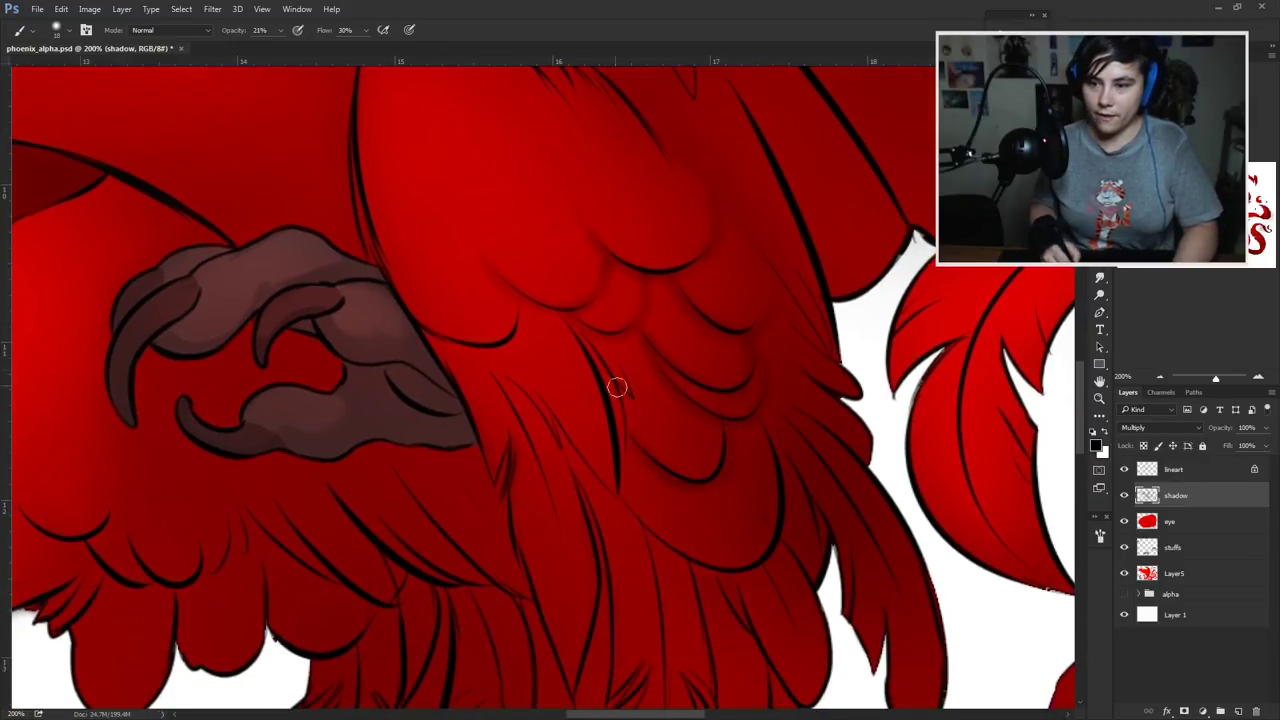
{"action": "left_click_drag", "start_coordinate": [573, 398], "coordinate": [593, 388]}
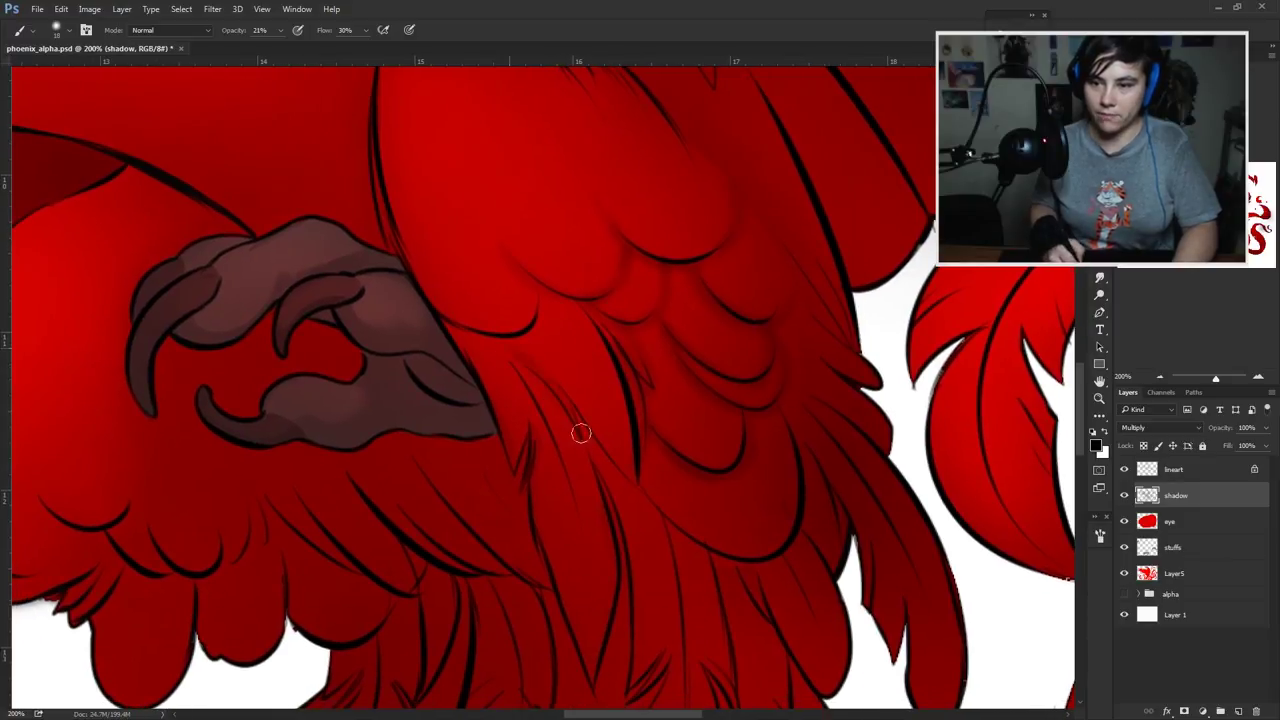
{"action": "left_click_drag", "start_coordinate": [639, 480], "coordinate": [554, 390]}
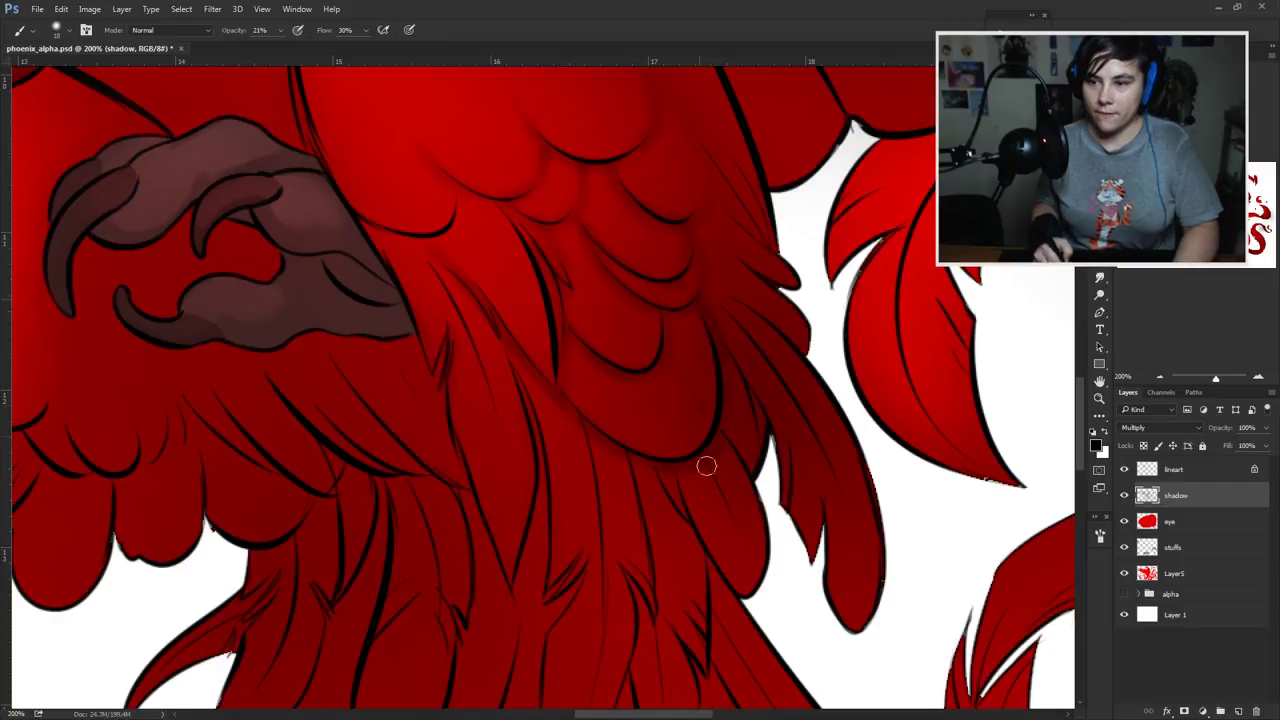
{"action": "left_click_drag", "start_coordinate": [730, 426], "coordinate": [700, 455]}
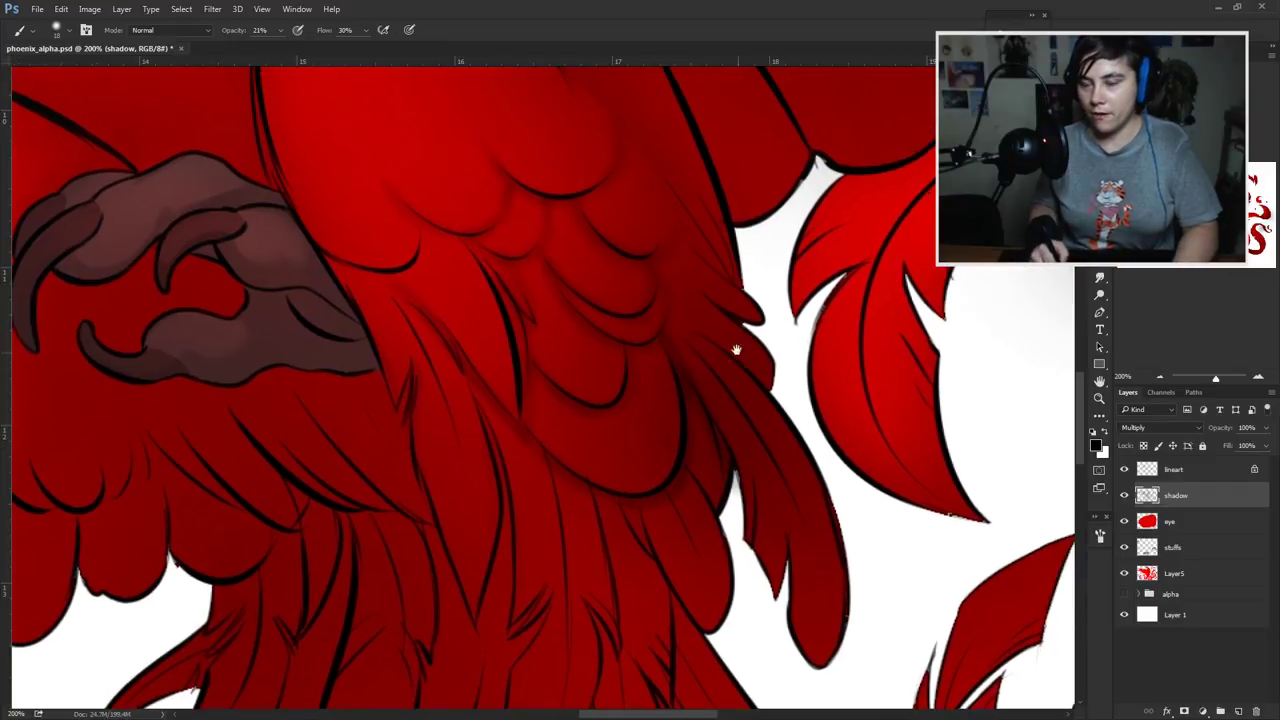
{"action": "mouse_move", "coordinate": [664, 329]}
{"action": "left_mouse_down"}
{"action": "mouse_move", "coordinate": [650, 385]}
{"action": "mouse_move", "coordinate": [731, 411]}
{"action": "left_mouse_up"}
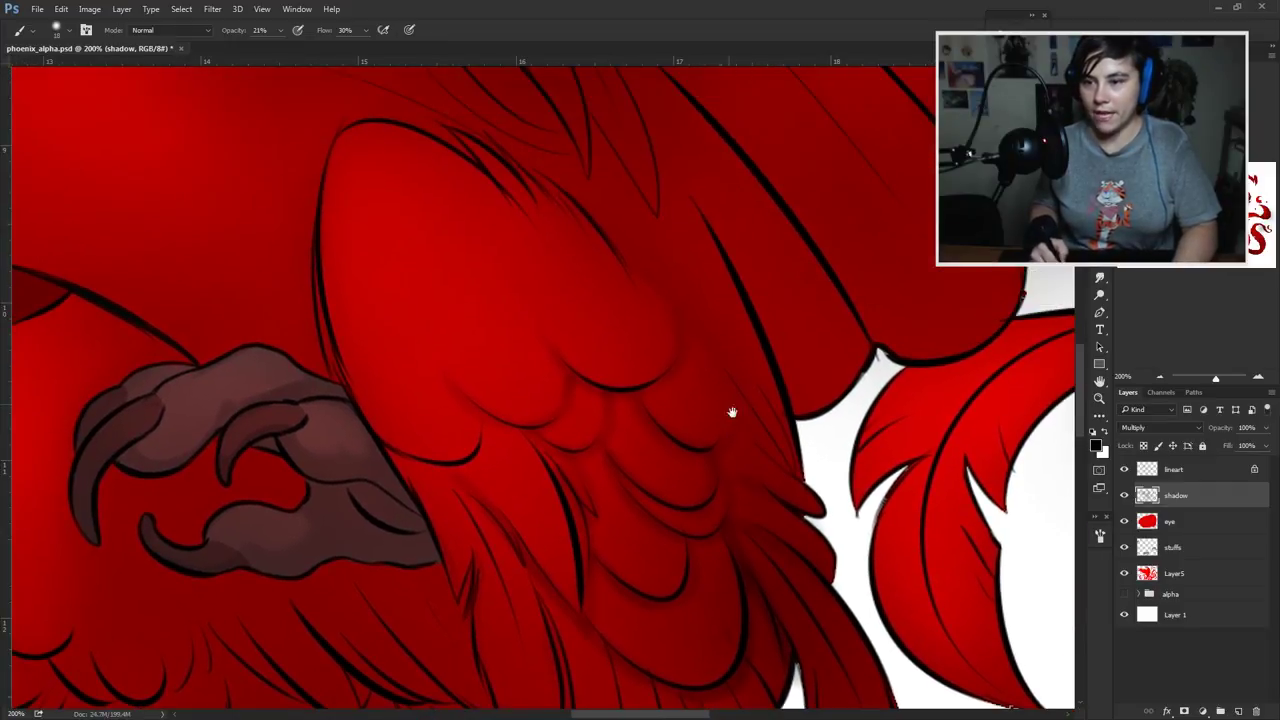
Step: Shade the feather strands on the thigh's upper edge and beneath the rounded feather beside the raised claw
{"action": "left_click_drag", "start_coordinate": [510, 169], "coordinate": [605, 219]}
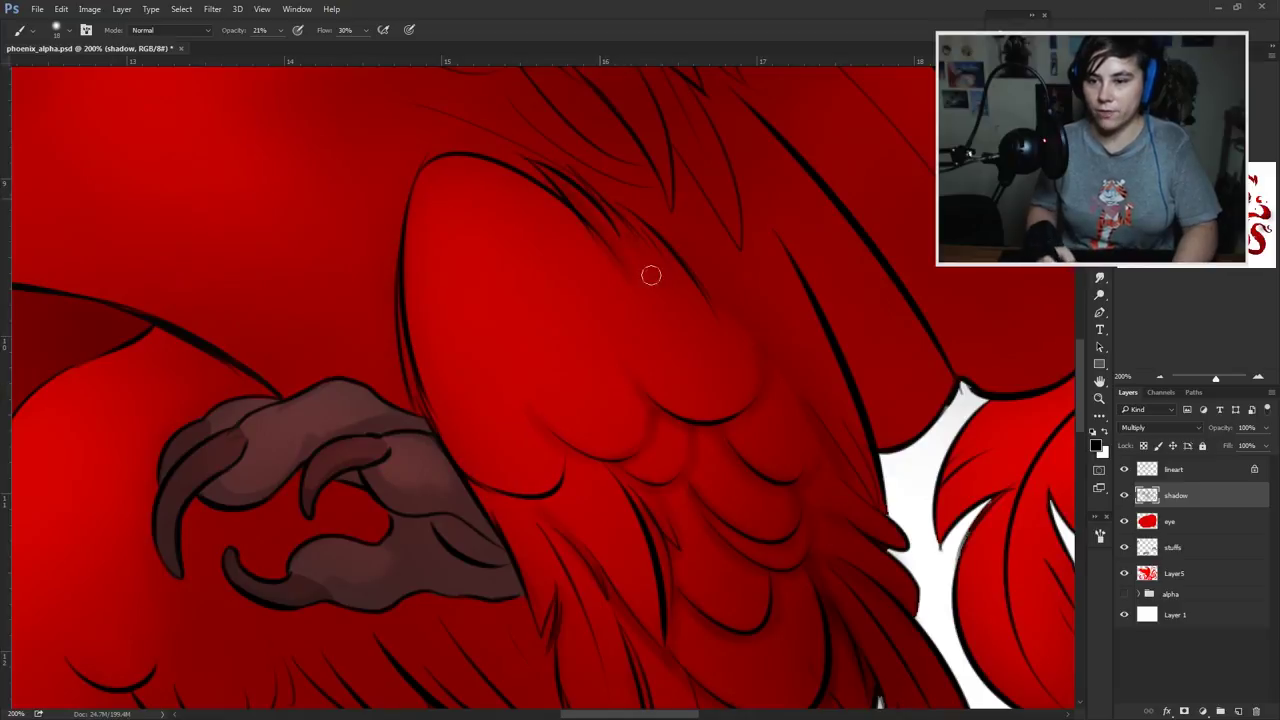
{"action": "left_click_drag", "start_coordinate": [597, 376], "coordinate": [611, 408]}
{"action": "left_click_drag", "start_coordinate": [524, 520], "coordinate": [524, 443]}
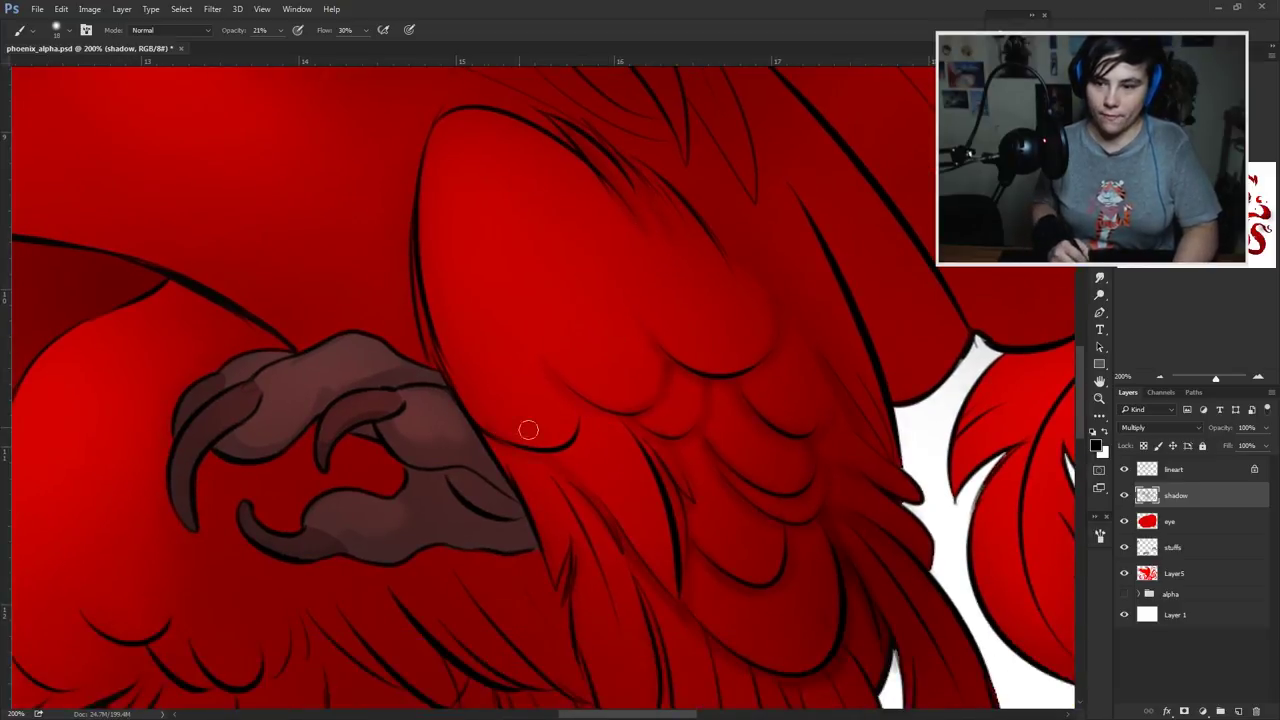
{"action": "left_click_drag", "start_coordinate": [589, 409], "coordinate": [557, 299]}
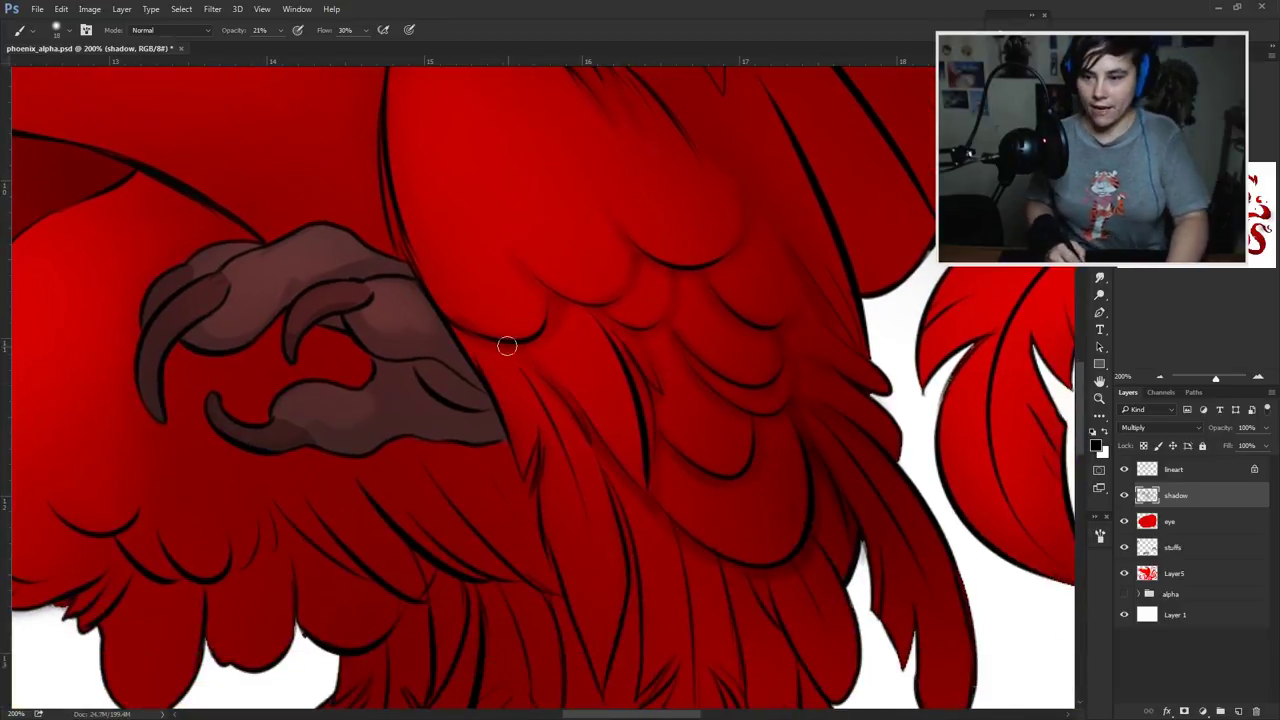
{"action": "left_click_drag", "start_coordinate": [605, 512], "coordinate": [590, 377]}
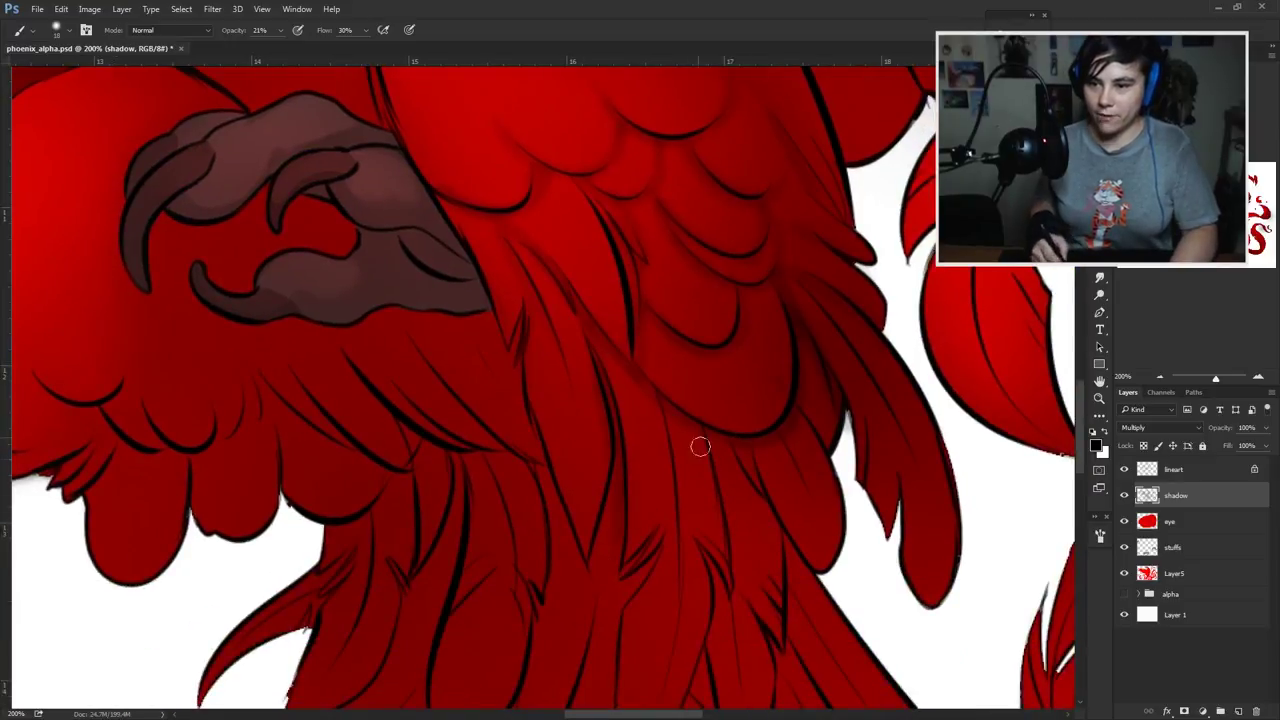
Step: Lasso the narrow feather below the large rounded leg feather and the rounded tip beneath it, and resize the soft brush for shading them
{"action": "left_click_drag", "start_coordinate": [699, 421], "coordinate": [666, 294]}
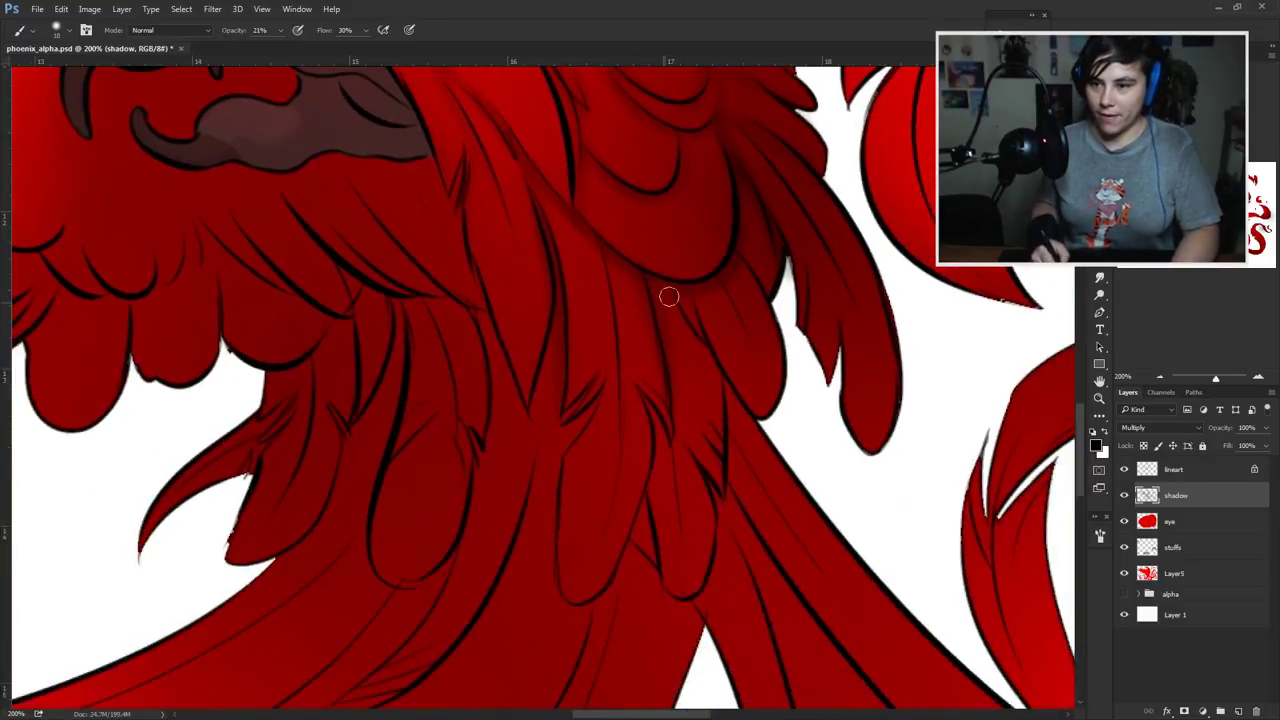
{"action": "key", "text": "l"}
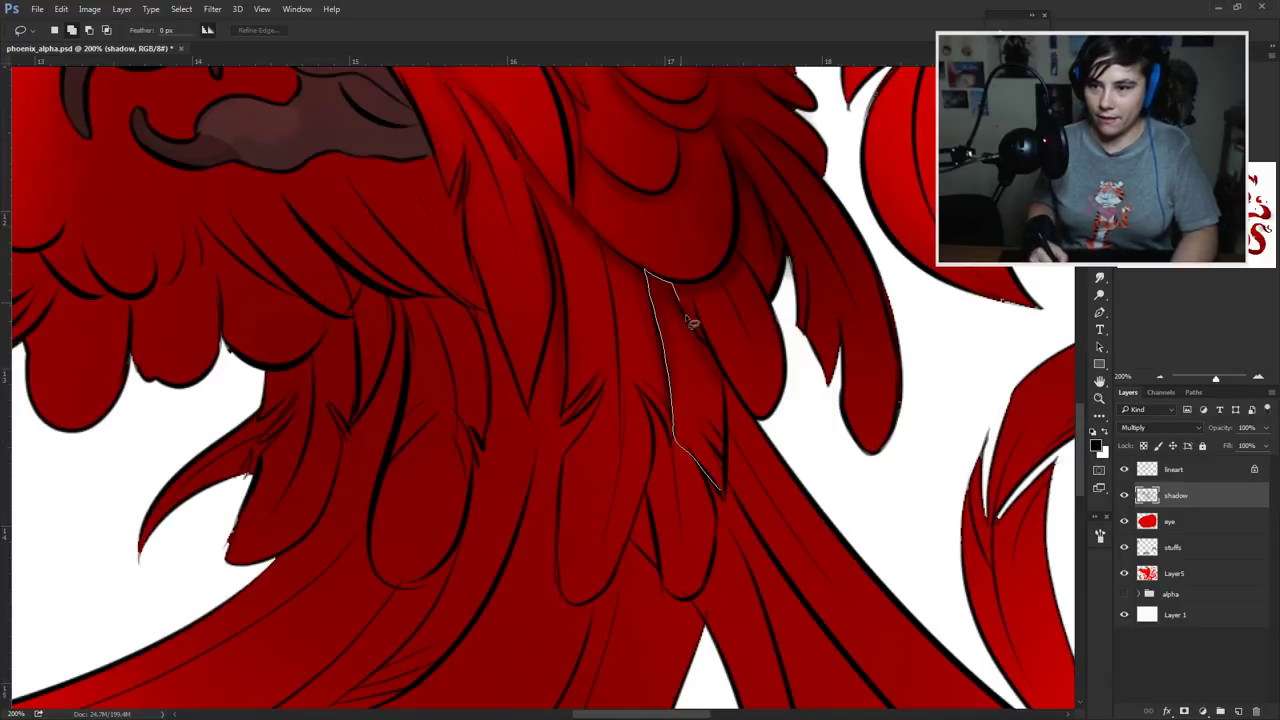
{"action": "left_click_drag", "start_coordinate": [731, 484], "coordinate": [724, 490]}
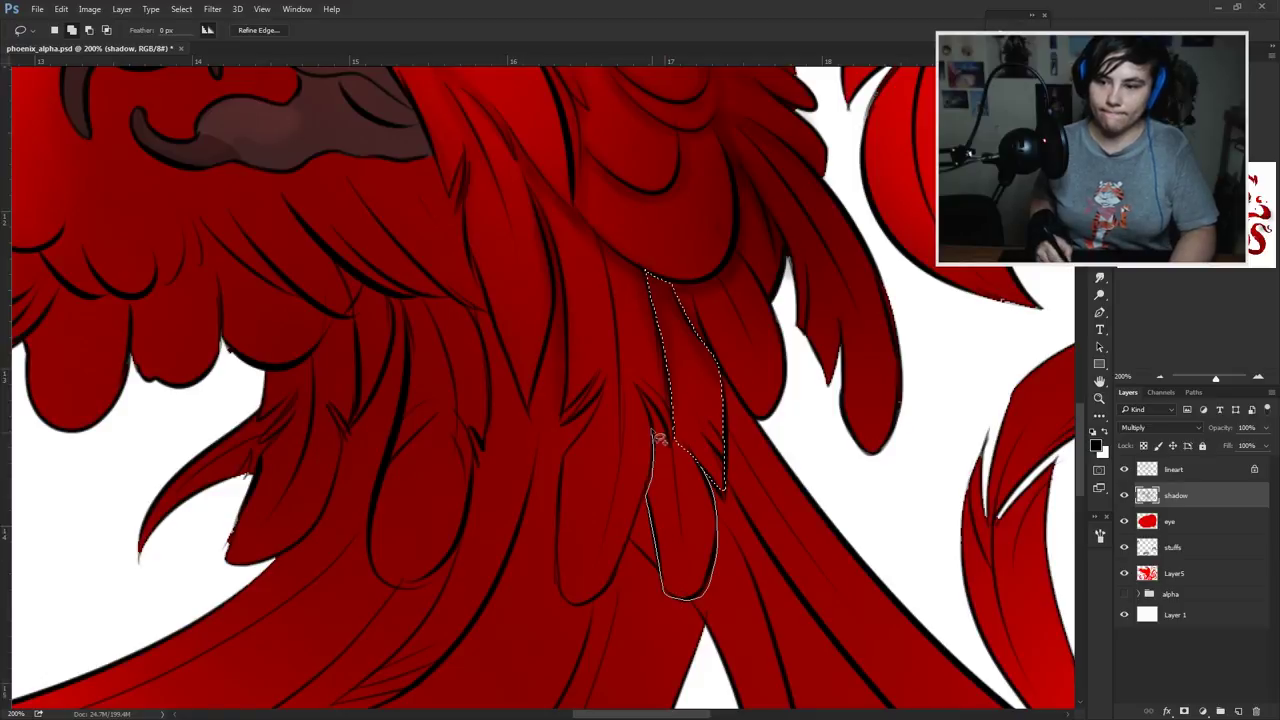
{"action": "left_click_drag", "start_coordinate": [673, 443], "coordinate": [680, 423]}
{"action": "key", "text": "b"}
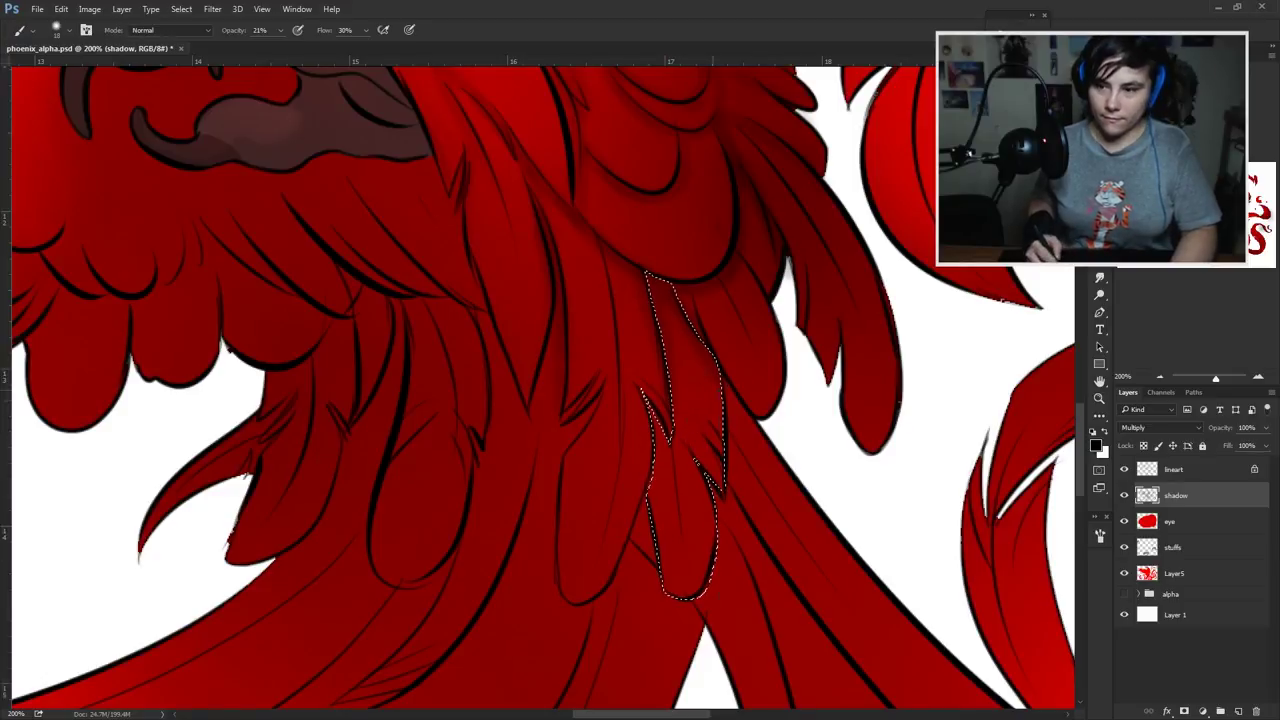
{"action": "right_click", "coordinate": [719, 390]}
{"action": "key", "text": "Return"}
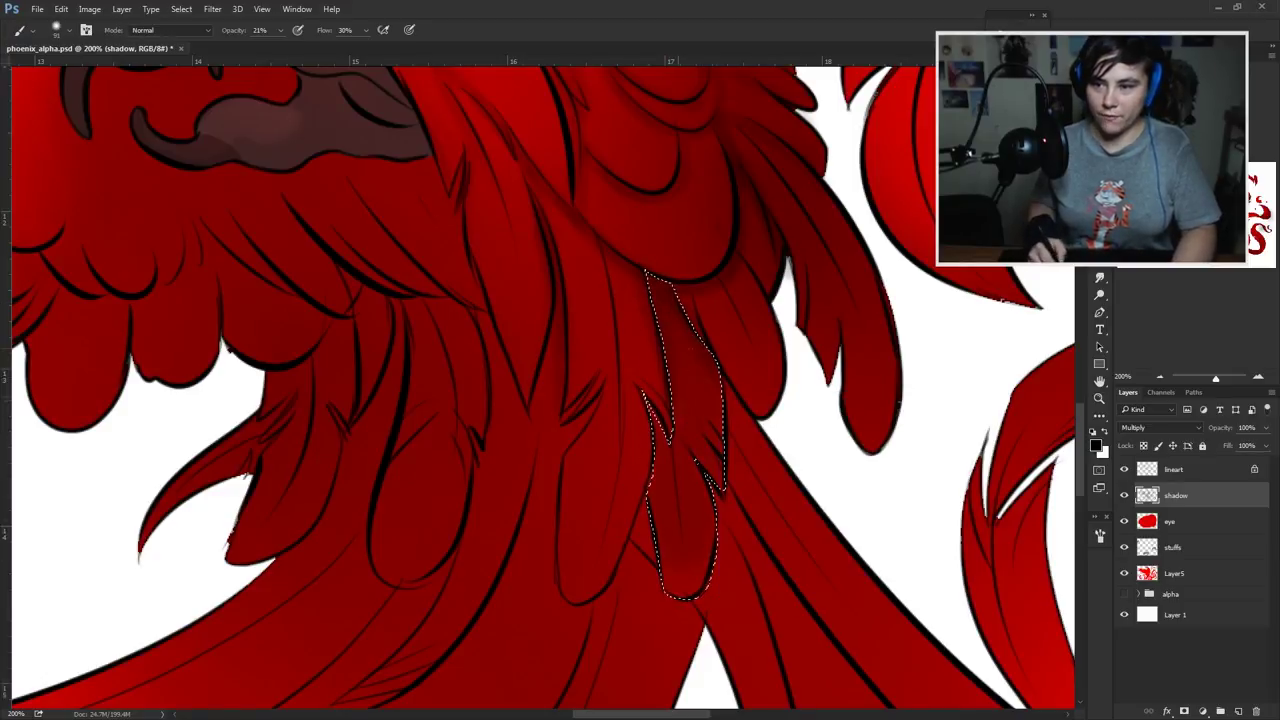
Step: Lighten the selected feathers with a resized soft eraser, darken the upper one beneath its overlapping neighbours, and clear the selection
{"action": "key", "text": "e"}
{"action": "left_click_drag", "start_coordinate": [523, 202], "coordinate": [508, 92]}
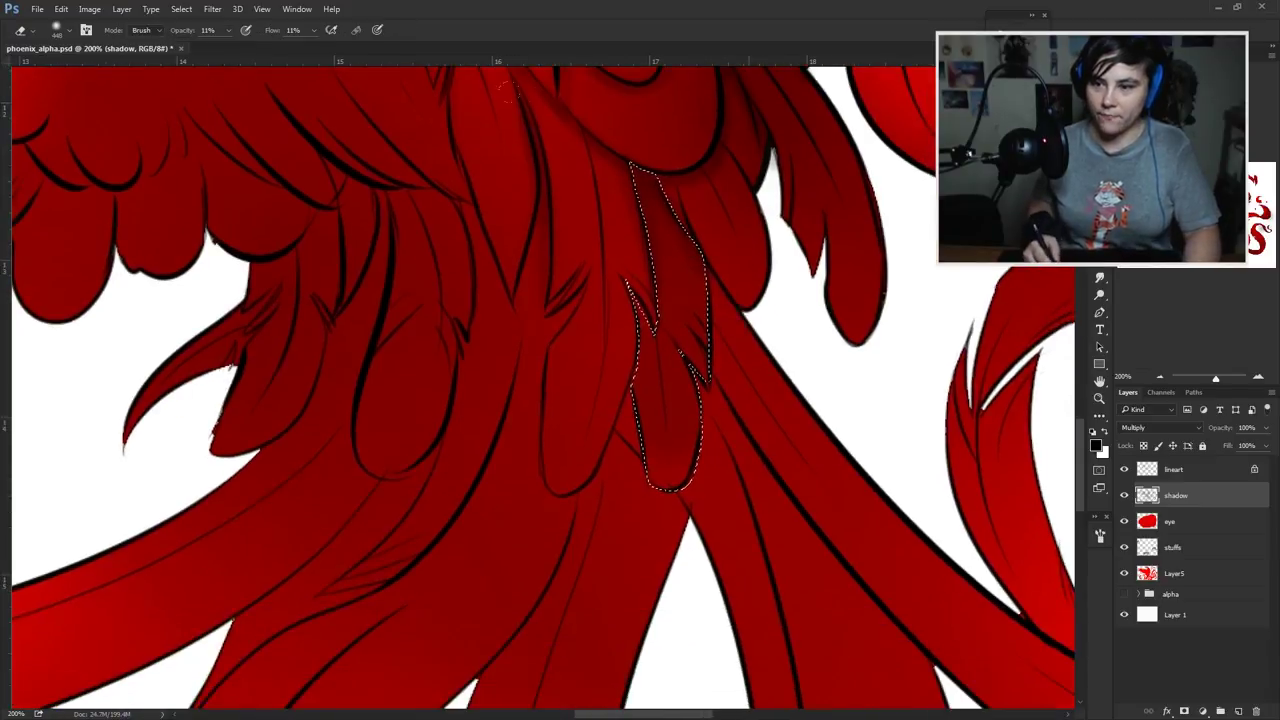
{"action": "right_click", "coordinate": [772, 350]}
{"action": "key", "text": "Return"}
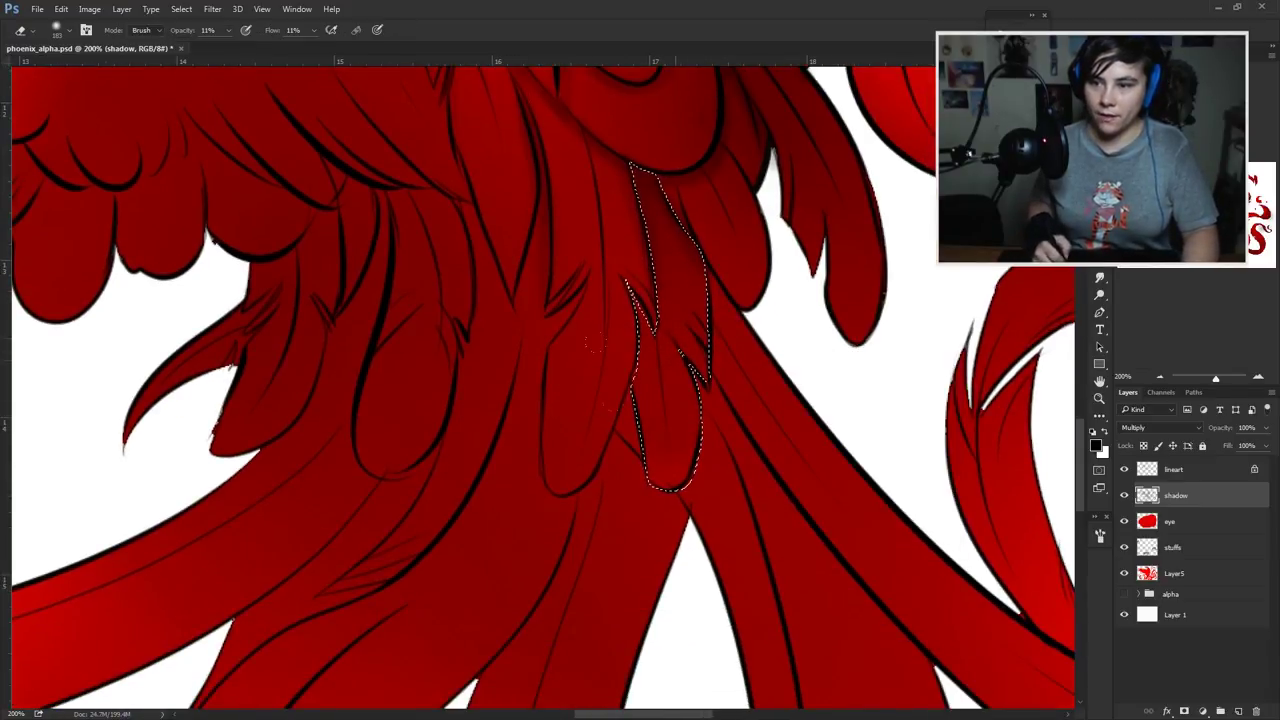
{"action": "key", "text": "b"}
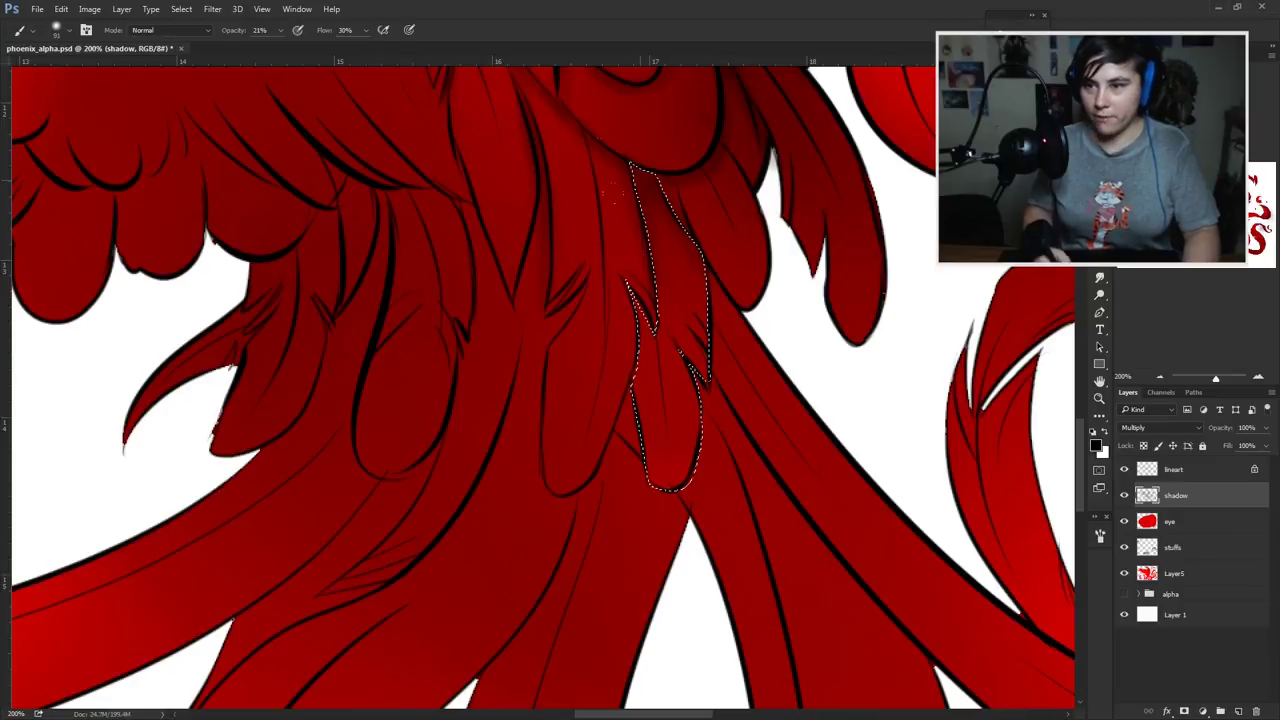
{"action": "left_click_drag", "start_coordinate": [665, 162], "coordinate": [745, 280]}
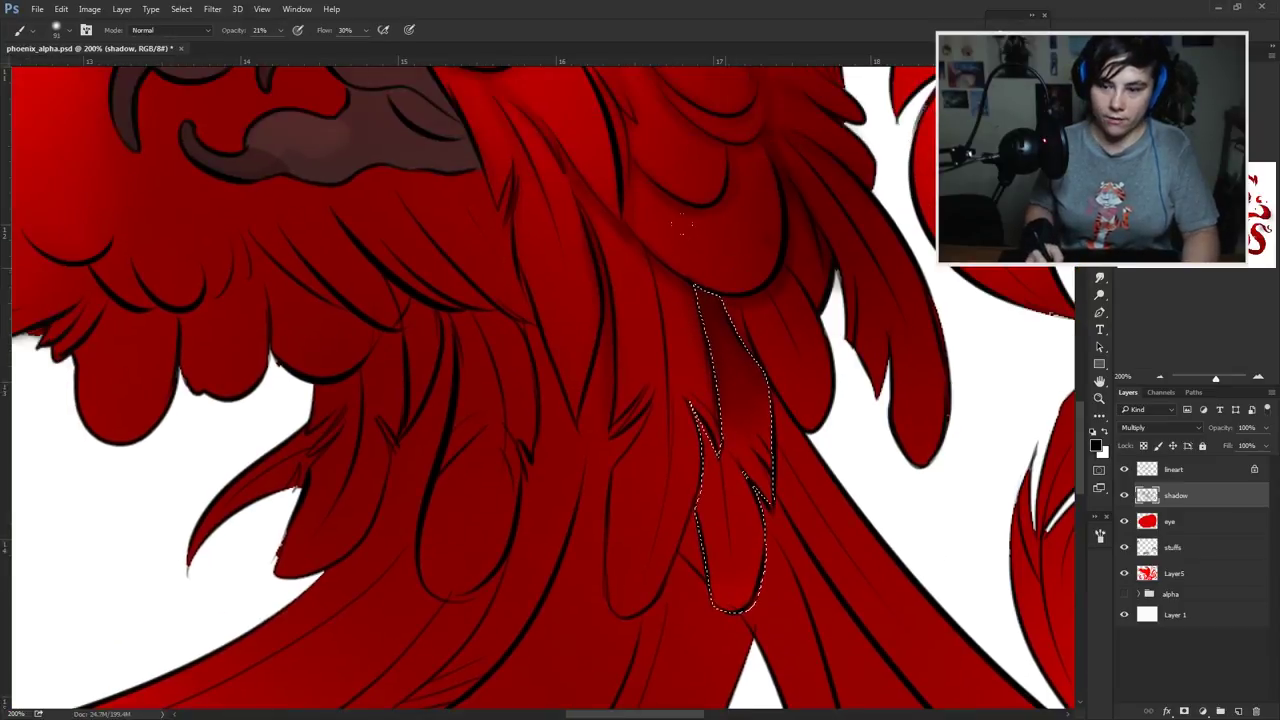
{"action": "mouse_move", "coordinate": [760, 360]}
{"action": "left_mouse_down"}
{"action": "mouse_move", "coordinate": [765, 580]}
{"action": "mouse_move", "coordinate": [765, 520]}
{"action": "left_mouse_up"}
{"action": "key", "text": "ctrl+d"}
{"action": "left_click_drag", "start_coordinate": [710, 240], "coordinate": [756, 288]}
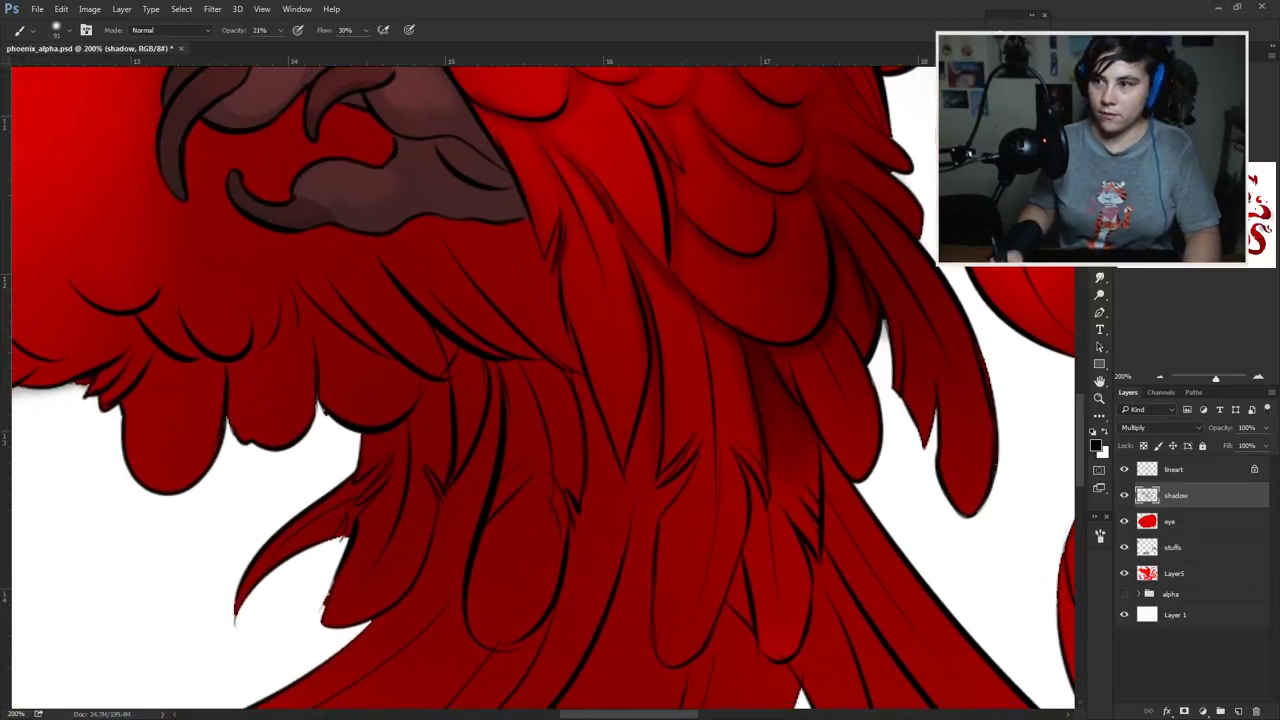
Step: Lasso the tail area between the pointed leg feather and the rounded feathers, shade its upper part with the soft brush, and deselect
{"action": "key", "text": "l"}
{"action": "left_click_drag", "start_coordinate": [714, 409], "coordinate": [756, 339]}
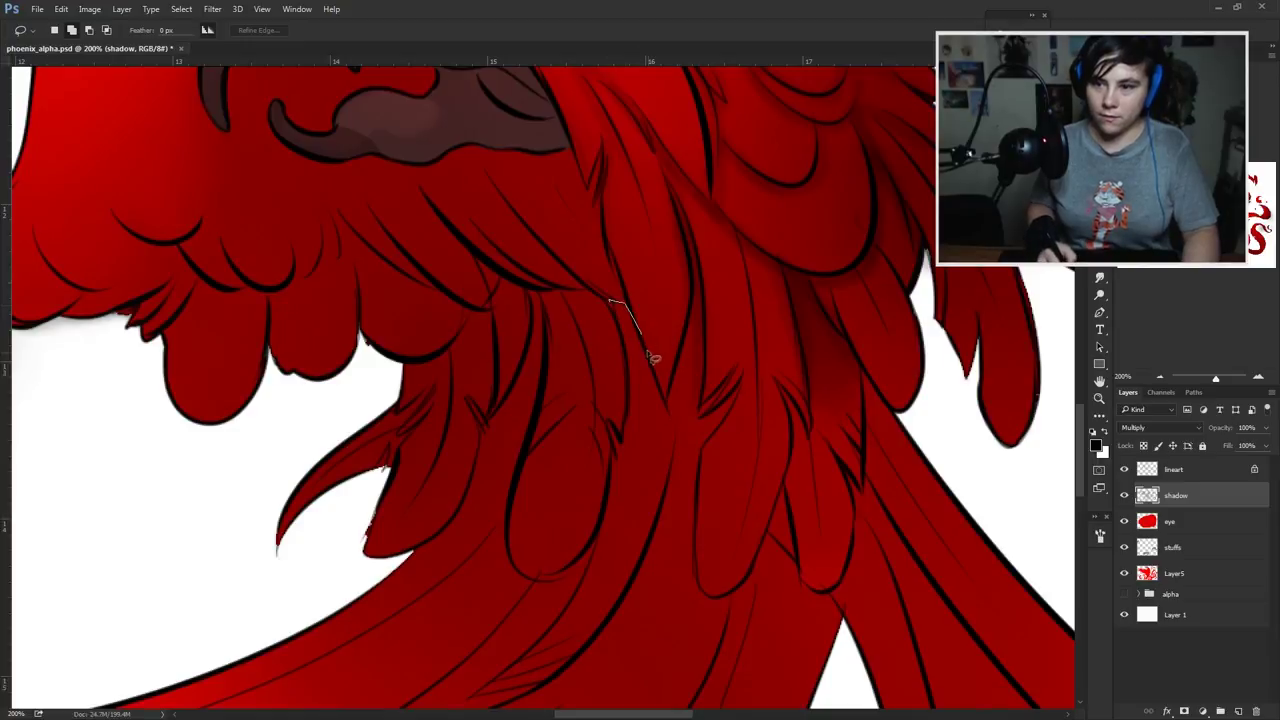
{"action": "mouse_move", "coordinate": [648, 356]}
{"action": "left_mouse_down"}
{"action": "mouse_move", "coordinate": [669, 396]}
{"action": "mouse_move", "coordinate": [693, 287]}
{"action": "mouse_move", "coordinate": [671, 196]}
{"action": "mouse_move", "coordinate": [699, 276]}
{"action": "mouse_move", "coordinate": [699, 418]}
{"action": "mouse_move", "coordinate": [736, 389]}
{"action": "mouse_move", "coordinate": [716, 438]}
{"action": "left_mouse_up"}
{"action": "mouse_move", "coordinate": [700, 490]}
{"action": "left_mouse_down"}
{"action": "mouse_move", "coordinate": [700, 620]}
{"action": "mouse_move", "coordinate": [589, 659]}
{"action": "mouse_move", "coordinate": [548, 604]}
{"action": "mouse_move", "coordinate": [609, 488]}
{"action": "left_mouse_up"}
{"action": "mouse_move", "coordinate": [612, 425]}
{"action": "left_mouse_down"}
{"action": "mouse_move", "coordinate": [626, 381]}
{"action": "mouse_move", "coordinate": [611, 306]}
{"action": "left_mouse_up"}
{"action": "key", "text": "b"}
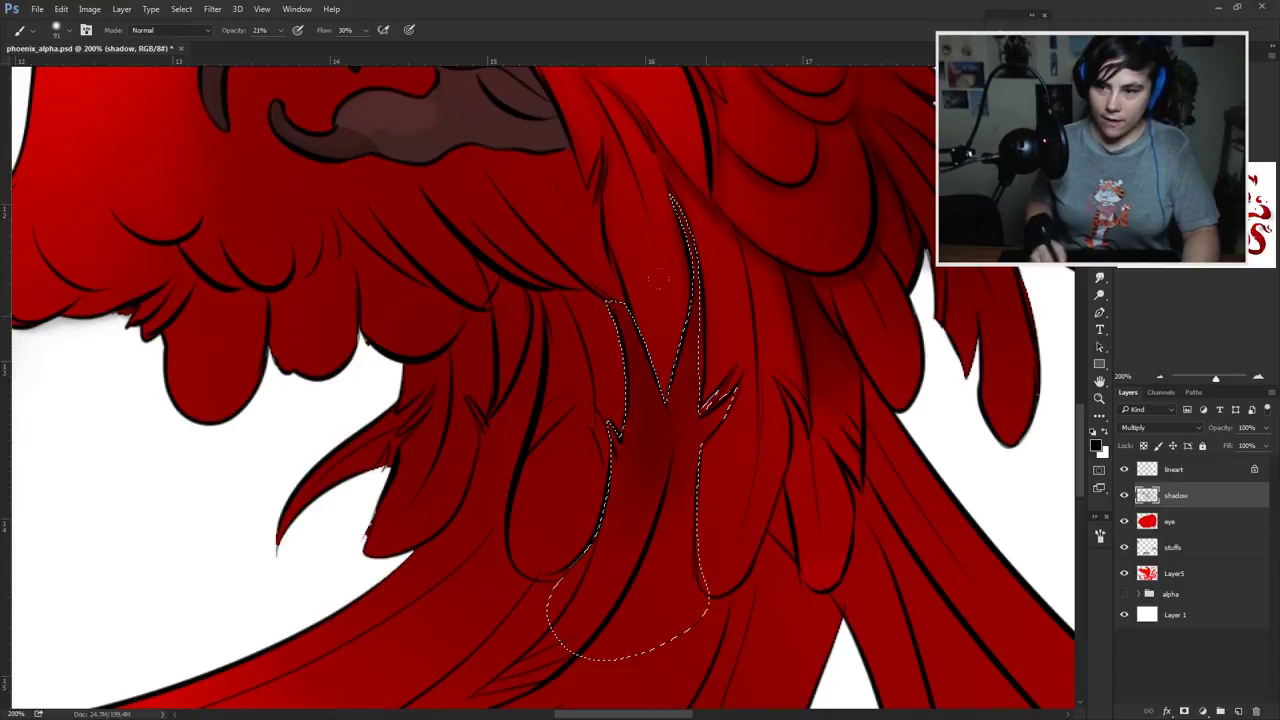
{"action": "key", "text": "ctrl+d"}
{"action": "left_click_drag", "start_coordinate": [664, 394], "coordinate": [717, 326]}
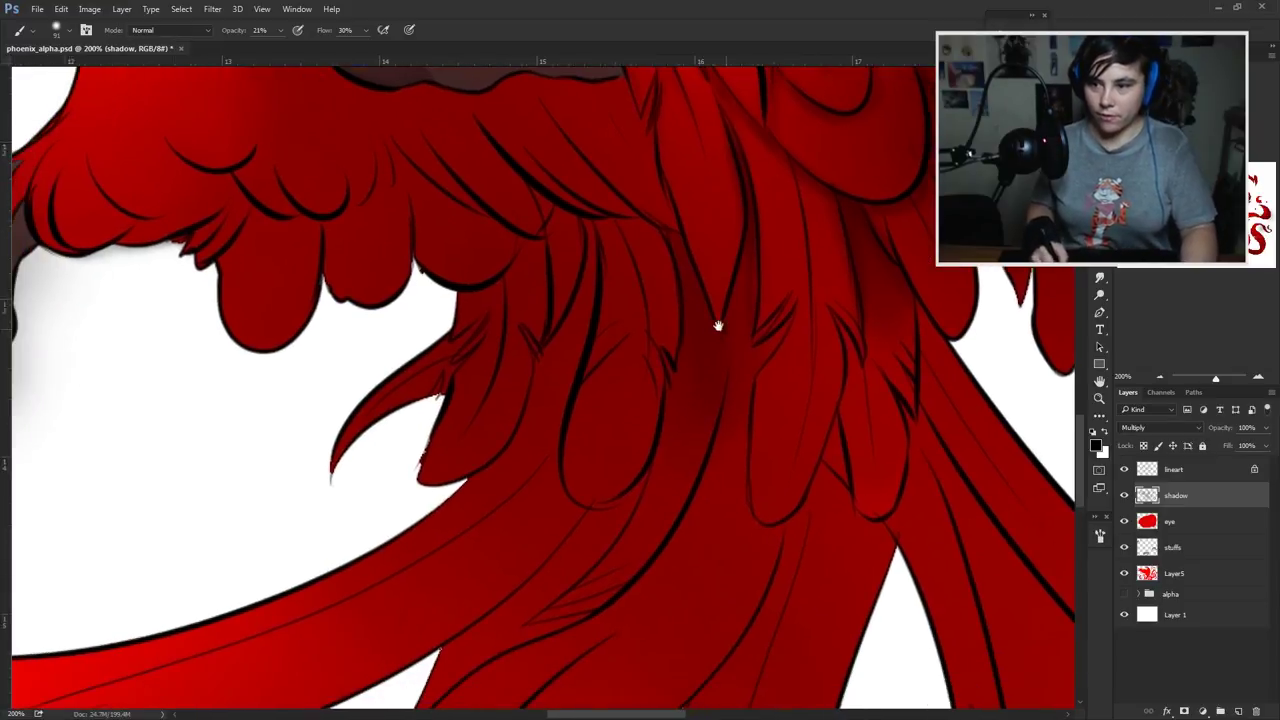
{"action": "key", "text": "l"}
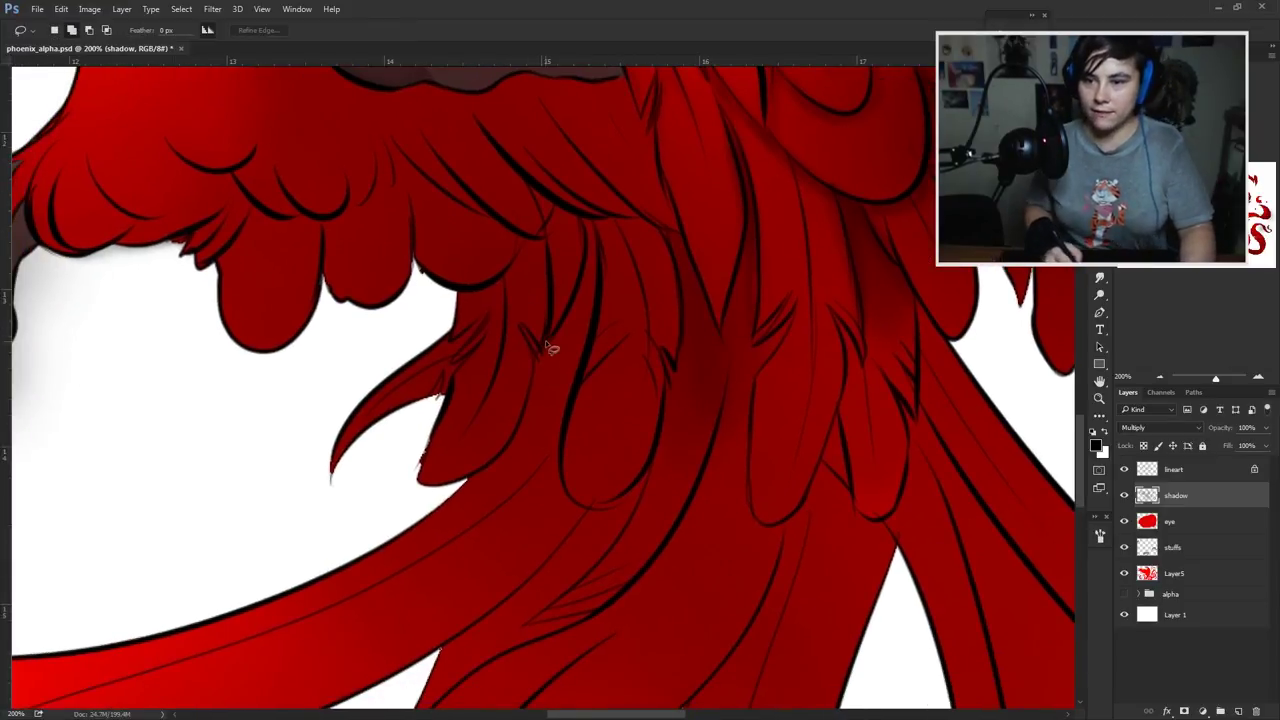
{"action": "left_click_drag", "start_coordinate": [531, 358], "coordinate": [569, 316]}
{"action": "left_click_drag", "start_coordinate": [597, 230], "coordinate": [590, 248]}
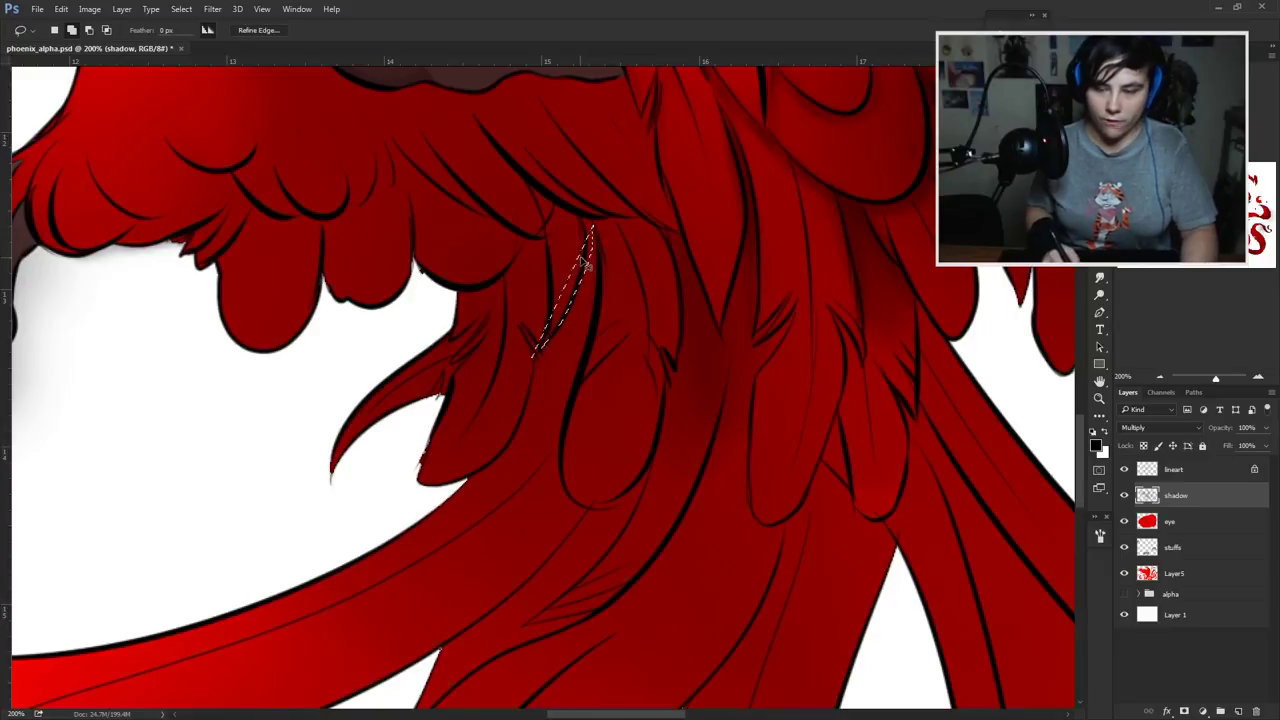
{"action": "key", "text": "ctrl+d"}
Step: Lasso the tail strip between the curved feather and the long rounded feather, shade it with the soft brush, and deselect
{"action": "mouse_move", "coordinate": [538, 348]}
{"action": "left_mouse_down"}
{"action": "mouse_move", "coordinate": [580, 273]}
{"action": "mouse_move", "coordinate": [581, 216]}
{"action": "mouse_move", "coordinate": [593, 220]}
{"action": "mouse_move", "coordinate": [595, 330]}
{"action": "mouse_move", "coordinate": [557, 460]}
{"action": "mouse_move", "coordinate": [572, 498]}
{"action": "left_mouse_up"}
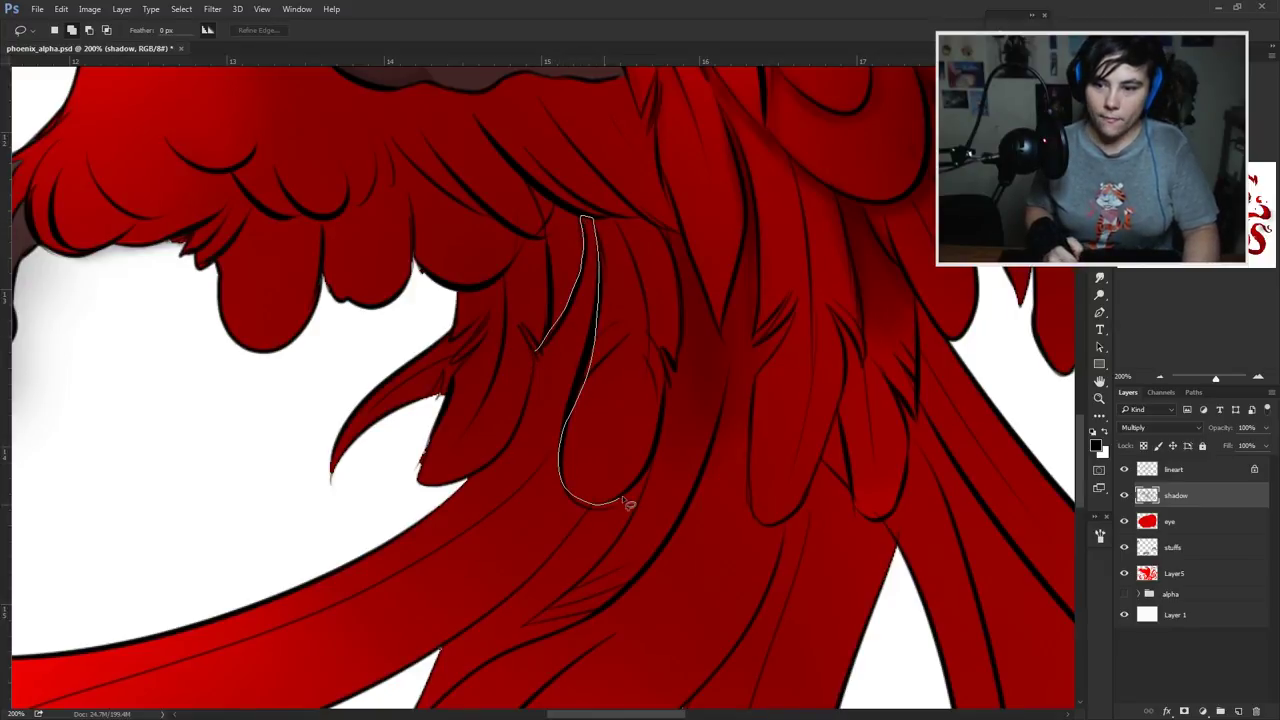
{"action": "mouse_move", "coordinate": [373, 543]}
{"action": "left_mouse_down"}
{"action": "mouse_move", "coordinate": [449, 490]}
{"action": "mouse_move", "coordinate": [523, 409]}
{"action": "mouse_move", "coordinate": [541, 338]}
{"action": "left_mouse_up"}
{"action": "key", "text": "b"}
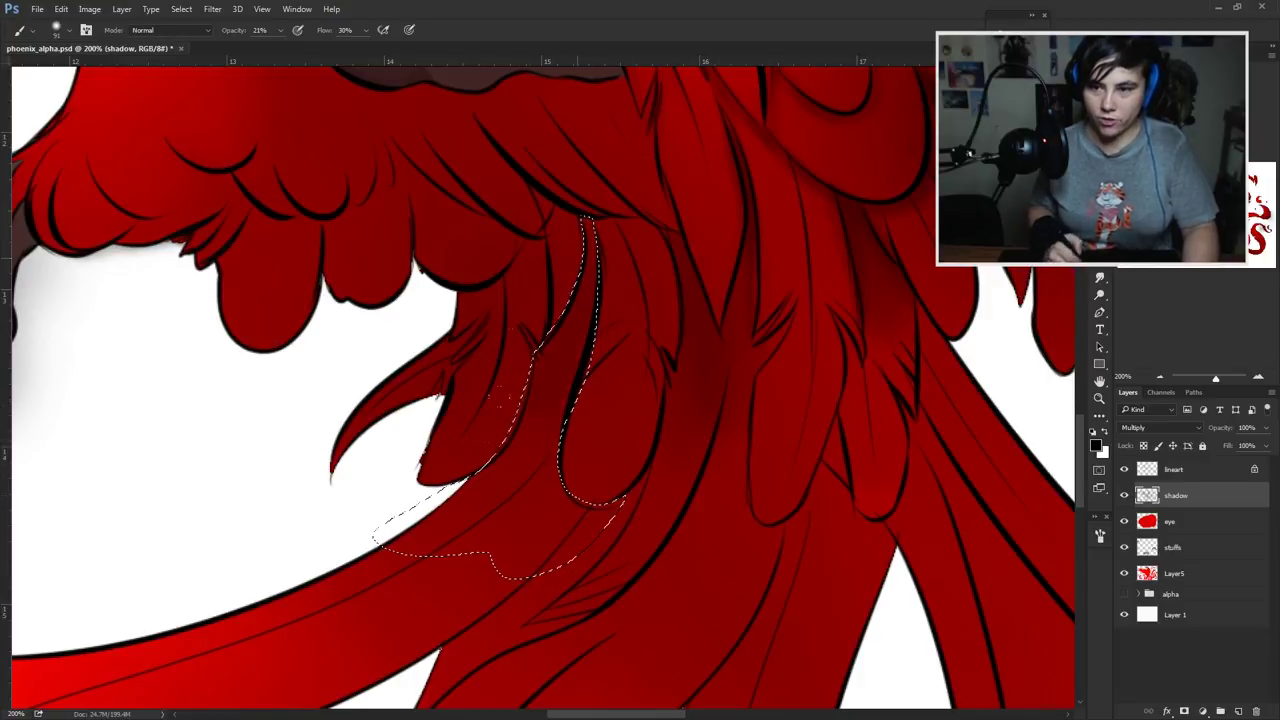
{"action": "key", "text": "ctrl+d"}
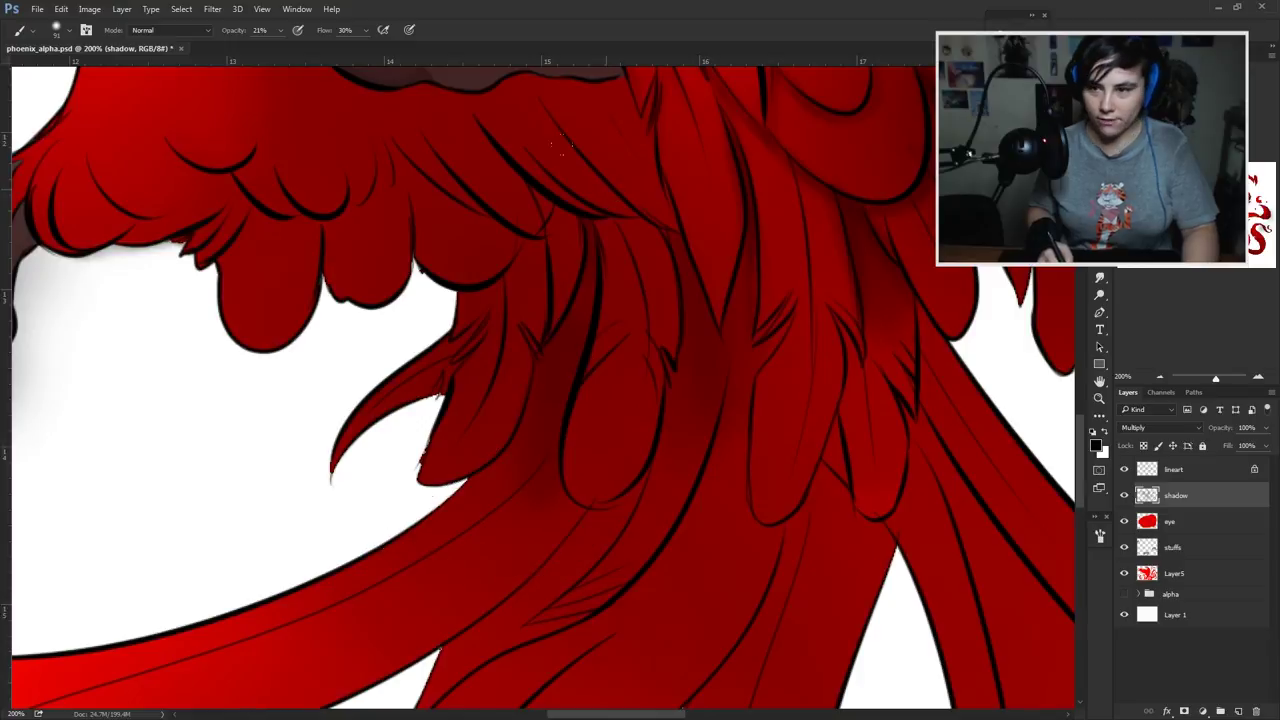
{"action": "left_click_drag", "start_coordinate": [632, 246], "coordinate": [705, 438]}
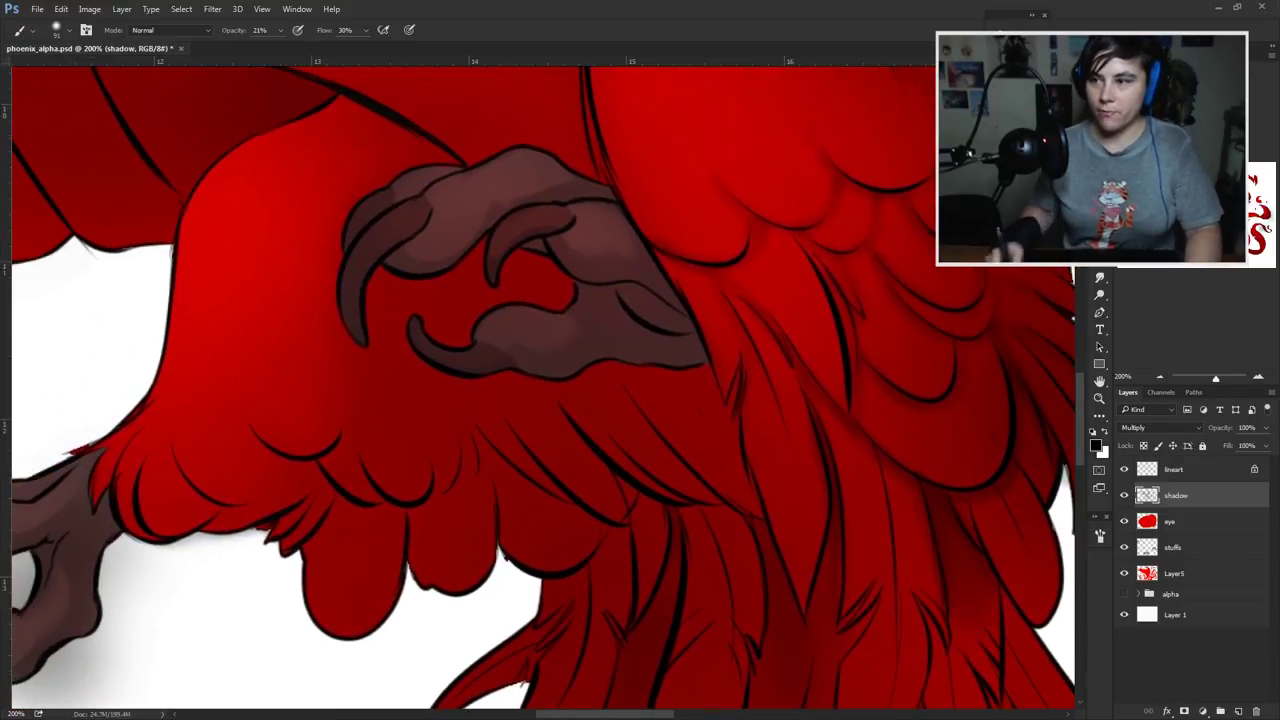
{"action": "key", "text": "l"}
{"action": "mouse_move", "coordinate": [582, 287]}
{"action": "left_mouse_down"}
{"action": "mouse_move", "coordinate": [622, 342]}
{"action": "mouse_move", "coordinate": [694, 355]}
{"action": "mouse_move", "coordinate": [728, 402]}
{"action": "mouse_move", "coordinate": [663, 363]}
{"action": "left_mouse_up"}
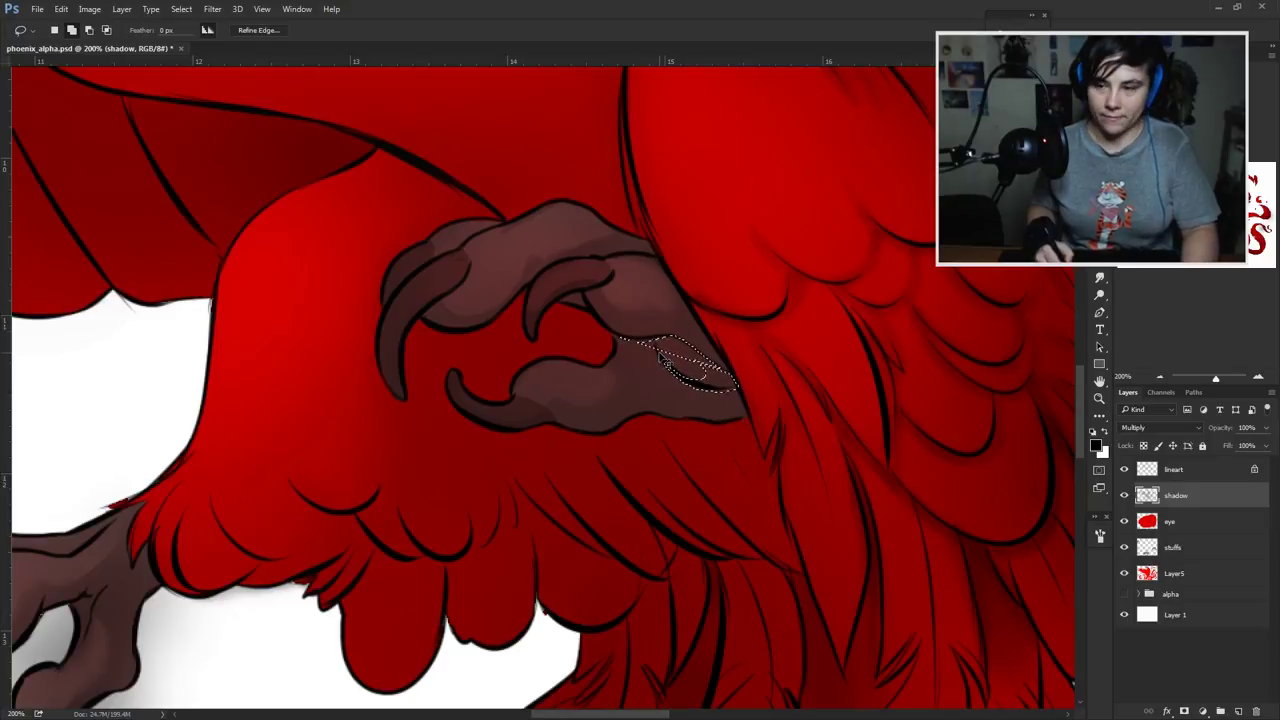
{"action": "key", "text": "ctrl+d"}
{"action": "mouse_move", "coordinate": [648, 346]}
{"action": "left_mouse_down"}
{"action": "mouse_move", "coordinate": [736, 386]}
{"action": "mouse_move", "coordinate": [682, 380]}
{"action": "mouse_move", "coordinate": [744, 398]}
{"action": "mouse_move", "coordinate": [680, 344]}
{"action": "left_mouse_up"}
{"action": "key", "text": "ctrl+d"}
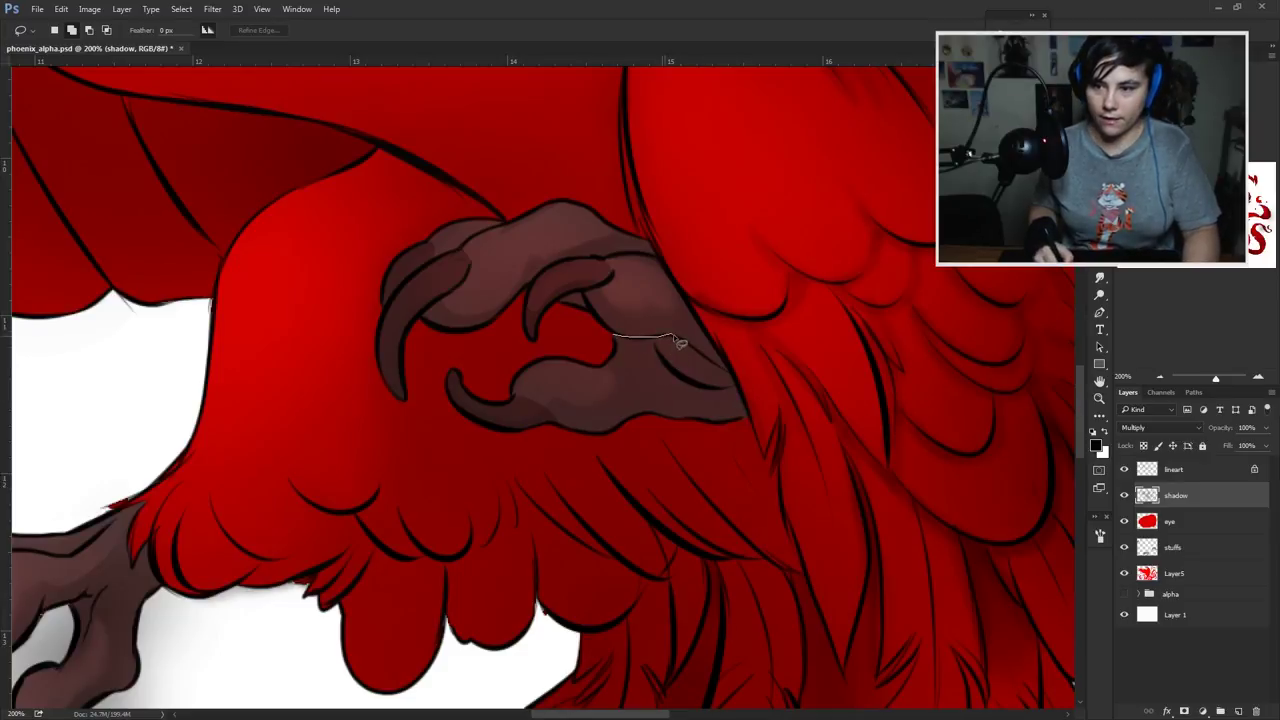
Step: Lasso shadow patches along the creases and undersides of the raised claw's toes and talons, darken them with the brush, and deselect
{"action": "mouse_move", "coordinate": [728, 397]}
{"action": "left_mouse_down"}
{"action": "mouse_move", "coordinate": [663, 336]}
{"action": "mouse_move", "coordinate": [607, 337]}
{"action": "mouse_move", "coordinate": [638, 367]}
{"action": "mouse_move", "coordinate": [603, 379]}
{"action": "mouse_move", "coordinate": [615, 359]}
{"action": "mouse_move", "coordinate": [715, 403]}
{"action": "mouse_move", "coordinate": [729, 392]}
{"action": "mouse_move", "coordinate": [710, 422]}
{"action": "mouse_move", "coordinate": [740, 400]}
{"action": "left_mouse_up"}
{"action": "mouse_move", "coordinate": [660, 410]}
{"action": "left_mouse_down"}
{"action": "mouse_move", "coordinate": [610, 432]}
{"action": "mouse_move", "coordinate": [494, 424]}
{"action": "mouse_move", "coordinate": [563, 397]}
{"action": "left_mouse_up"}
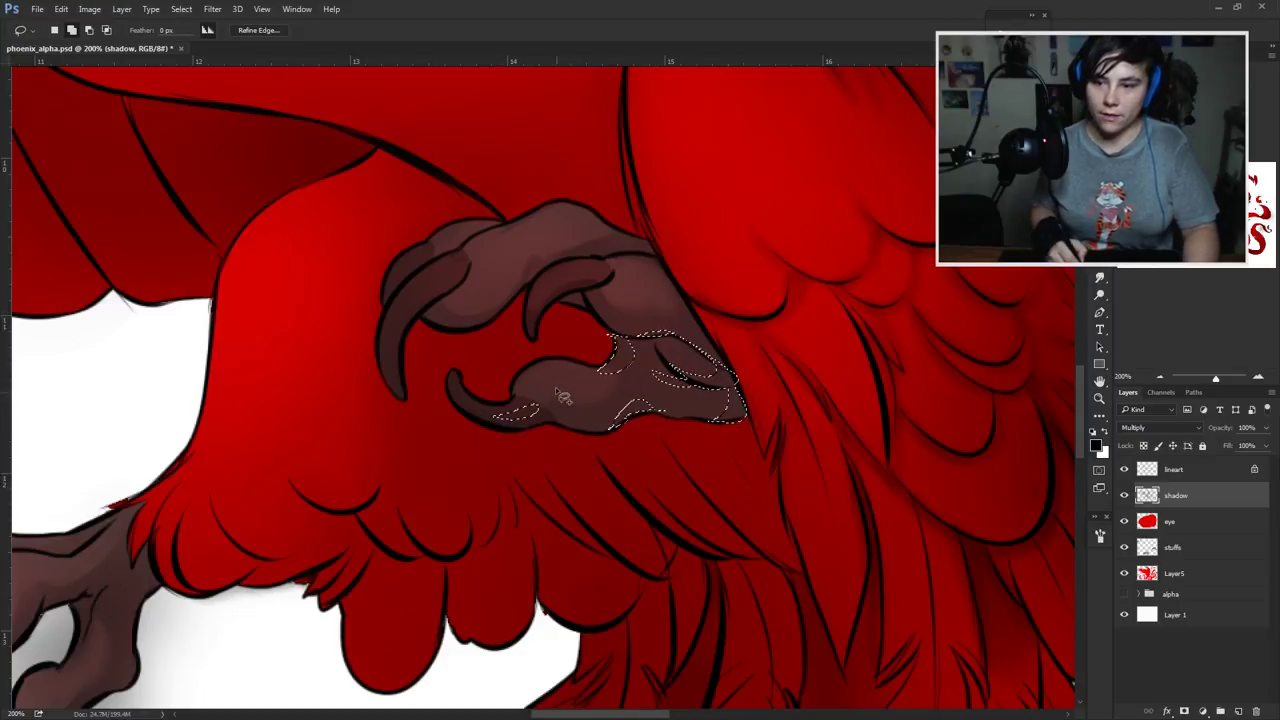
{"action": "mouse_move", "coordinate": [580, 306]}
{"action": "left_mouse_down"}
{"action": "mouse_move", "coordinate": [623, 366]}
{"action": "mouse_move", "coordinate": [660, 350]}
{"action": "mouse_move", "coordinate": [640, 364]}
{"action": "left_mouse_up"}
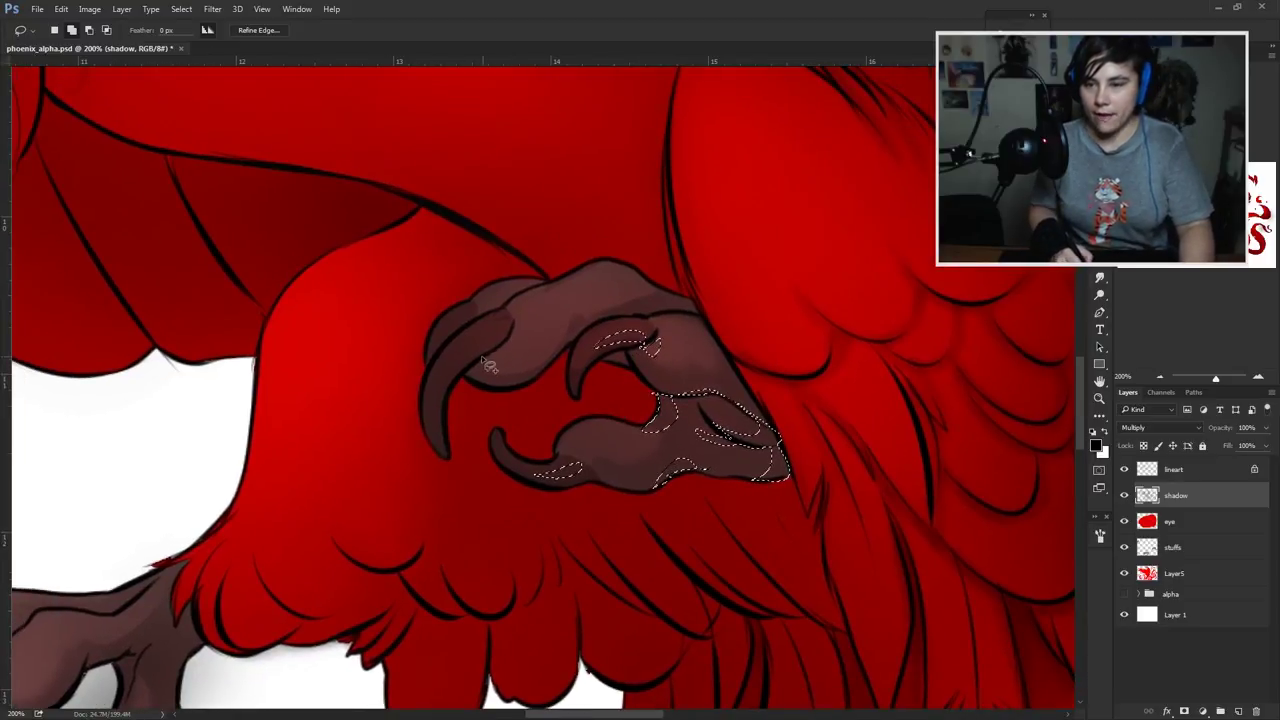
{"action": "mouse_move", "coordinate": [512, 331]}
{"action": "left_mouse_down"}
{"action": "mouse_move", "coordinate": [468, 368]}
{"action": "mouse_move", "coordinate": [558, 333]}
{"action": "mouse_move", "coordinate": [495, 368]}
{"action": "mouse_move", "coordinate": [540, 348]}
{"action": "left_mouse_up"}
{"action": "mouse_move", "coordinate": [627, 320]}
{"action": "left_mouse_down"}
{"action": "mouse_move", "coordinate": [574, 318]}
{"action": "mouse_move", "coordinate": [633, 302]}
{"action": "mouse_move", "coordinate": [661, 313]}
{"action": "mouse_move", "coordinate": [612, 326]}
{"action": "left_mouse_up"}
{"action": "mouse_move", "coordinate": [510, 316]}
{"action": "left_mouse_down"}
{"action": "mouse_move", "coordinate": [495, 302]}
{"action": "mouse_move", "coordinate": [468, 330]}
{"action": "mouse_move", "coordinate": [535, 305]}
{"action": "left_mouse_up"}
{"action": "key", "text": "b"}
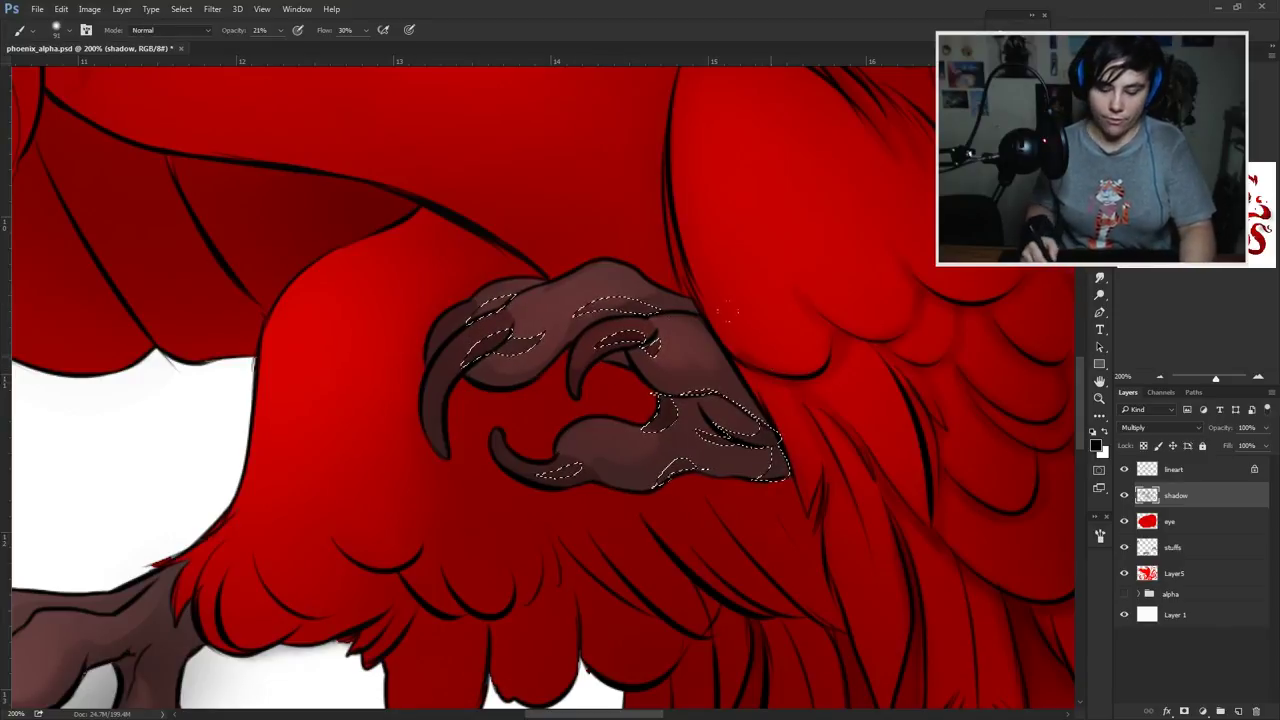
{"action": "key", "text": "ctrl+d"}
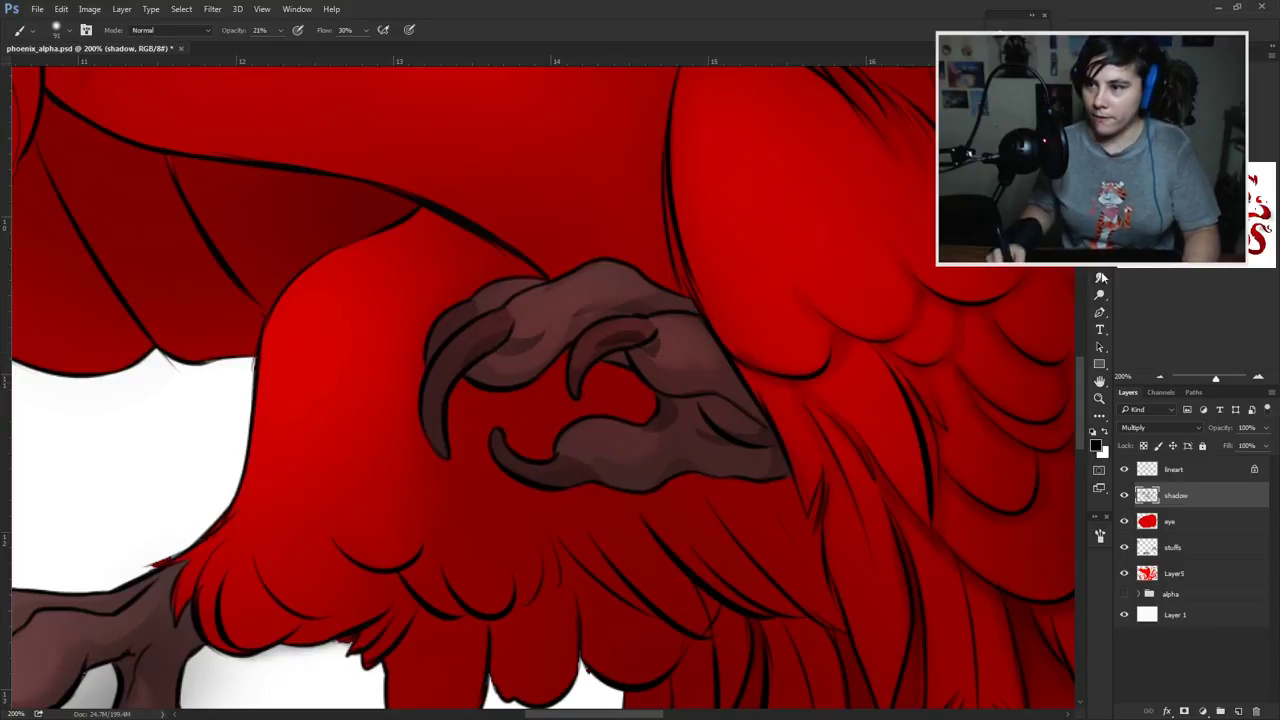
Step: Soften the raised claw's new shadow edges with the Smudge tool at 40% strength and a 17 px tip
{"action": "left_click", "coordinate": [1100, 278]}
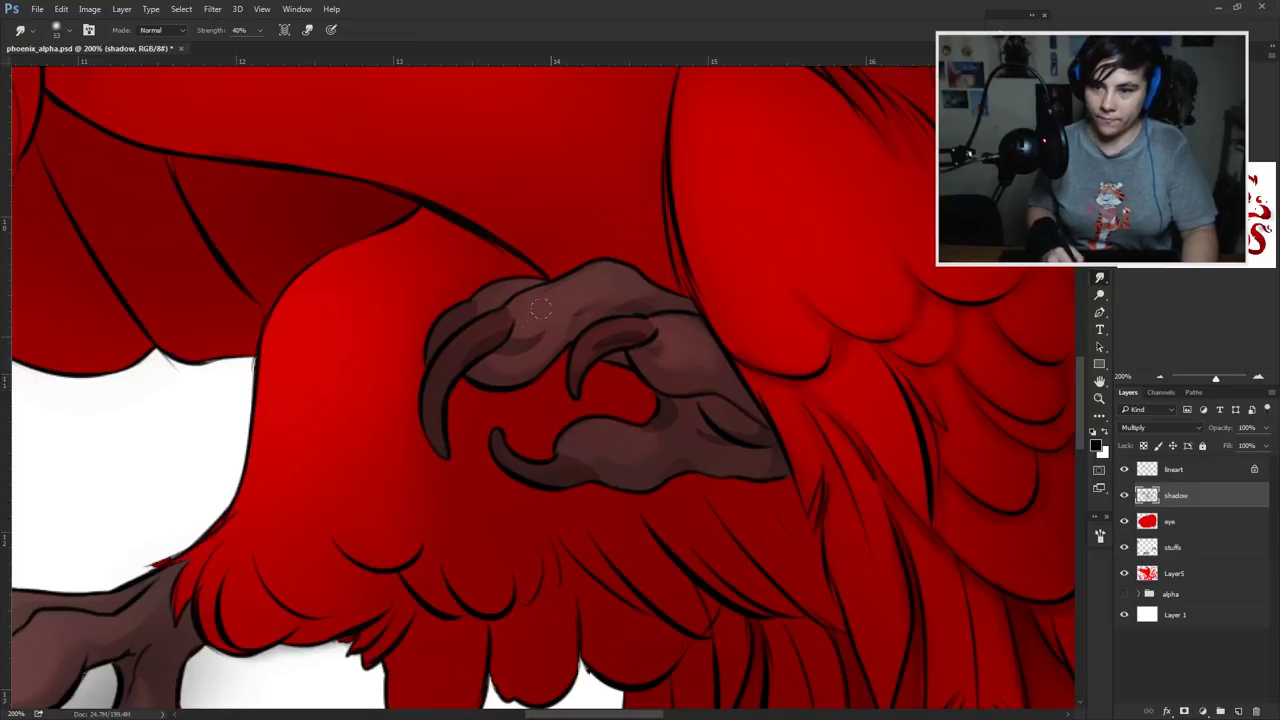
{"action": "mouse_move", "coordinate": [678, 408]}
{"action": "left_mouse_down"}
{"action": "mouse_move", "coordinate": [700, 406]}
{"action": "mouse_move", "coordinate": [486, 500]}
{"action": "mouse_move", "coordinate": [651, 506]}
{"action": "left_mouse_up"}
{"action": "right_click", "coordinate": [698, 296]}
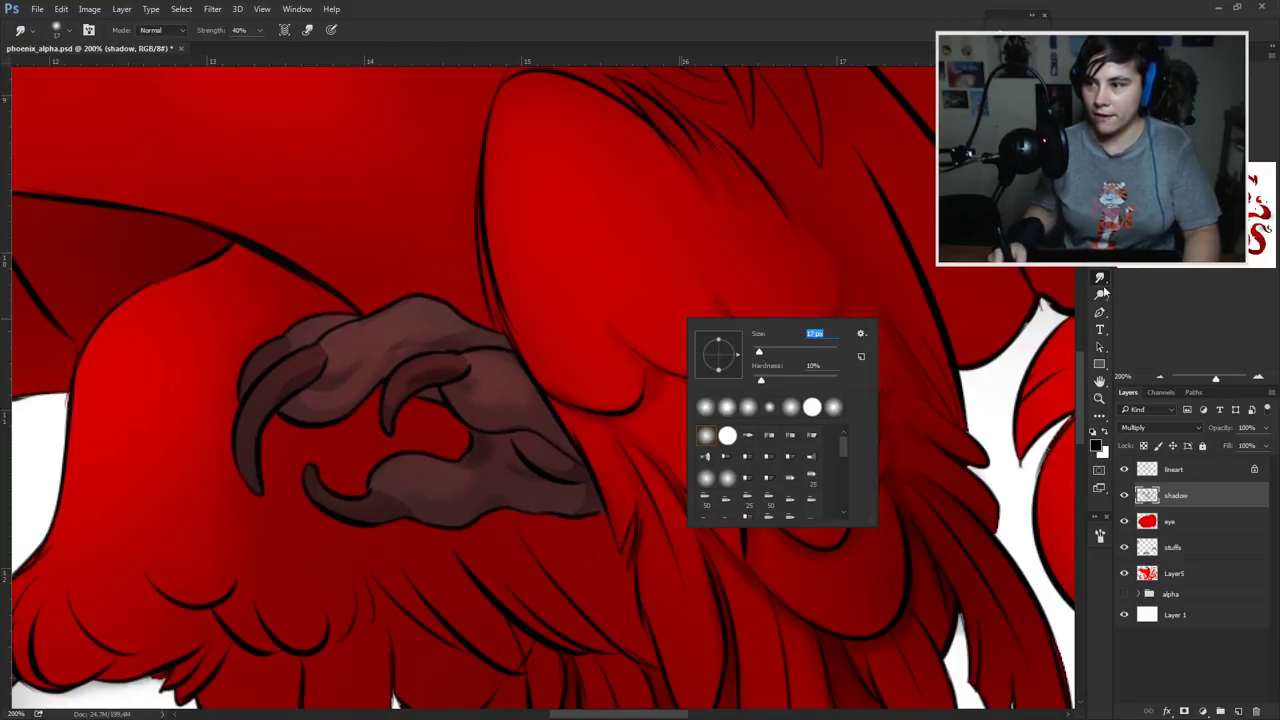
Step: Set a 15 px soft brush and shade along the long feather strands directly beneath the raised claw
{"action": "key", "text": "b"}
{"action": "right_click", "coordinate": [790, 355]}
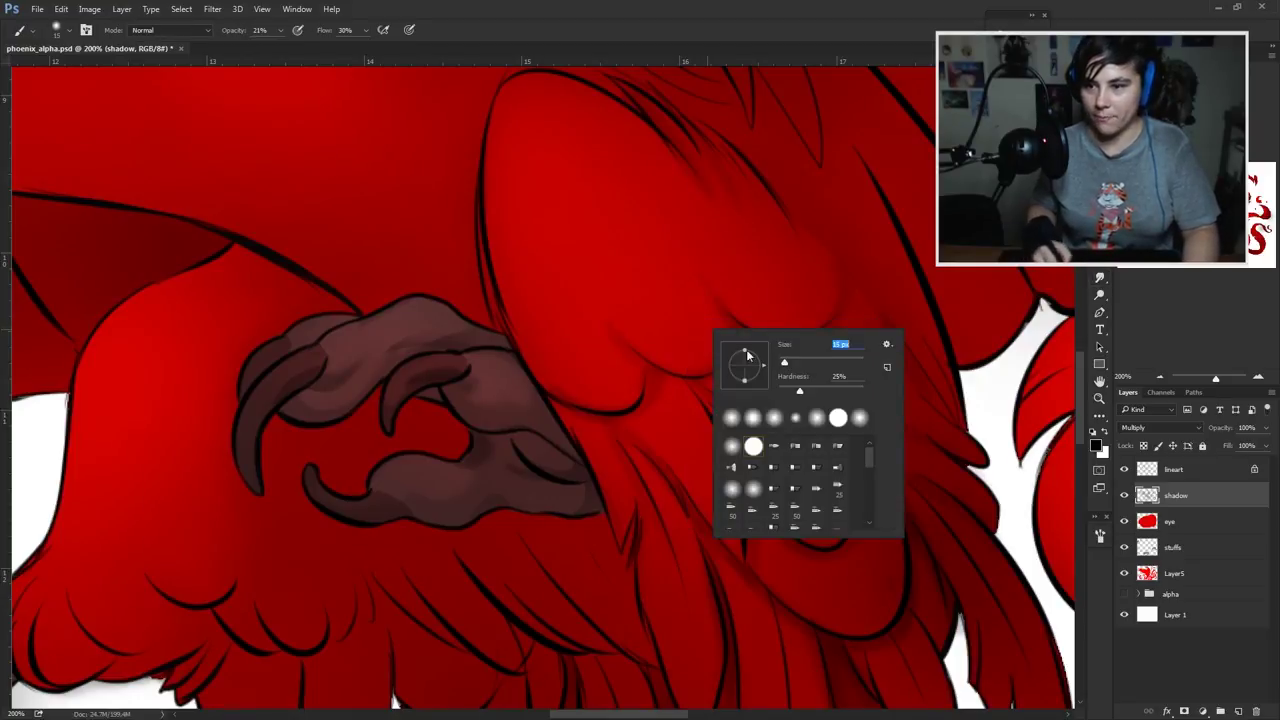
{"action": "key", "text": "Return"}
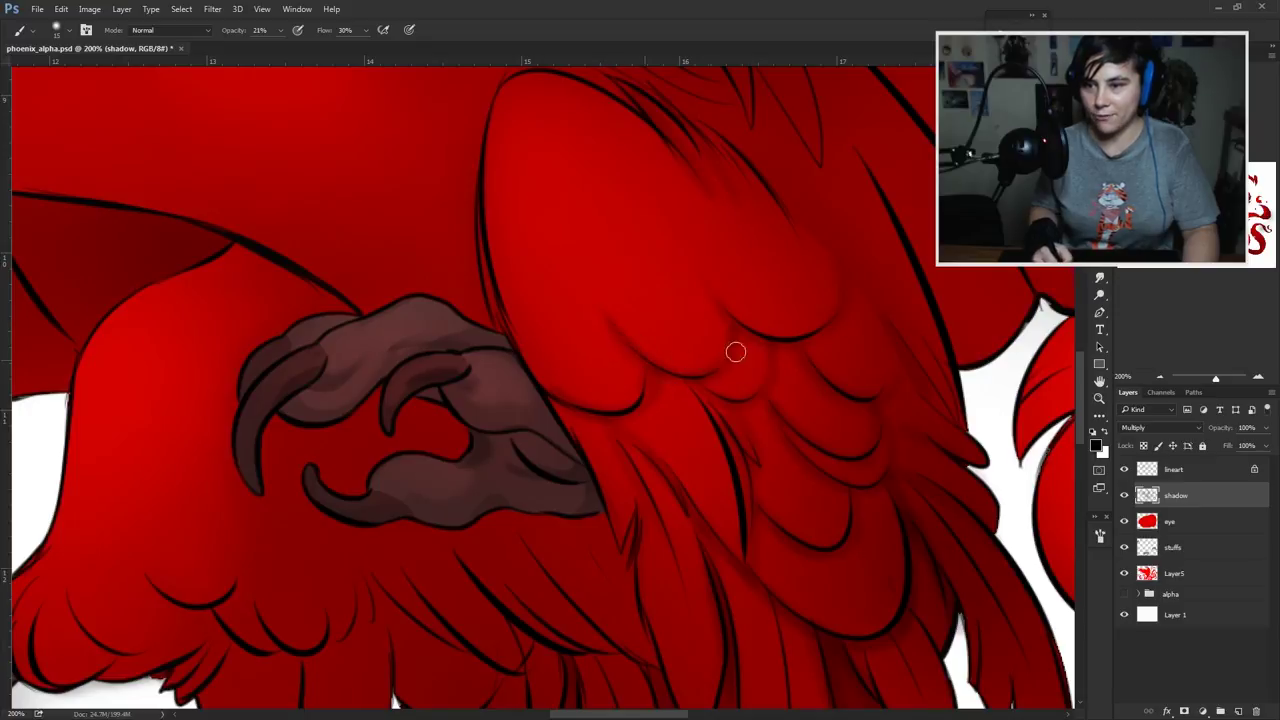
{"action": "scroll", "coordinate": [624, 404], "scroll_direction": "down", "scroll_amount": 1}
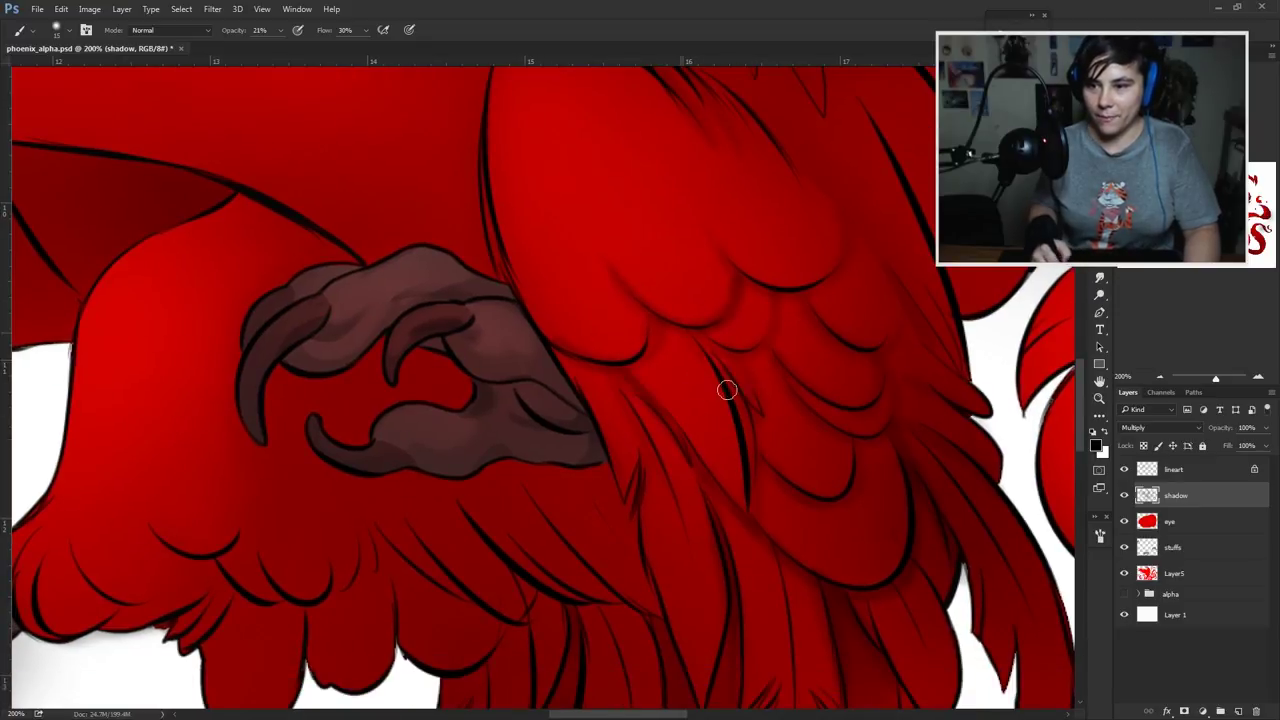
{"action": "left_click_drag", "start_coordinate": [592, 529], "coordinate": [709, 398]}
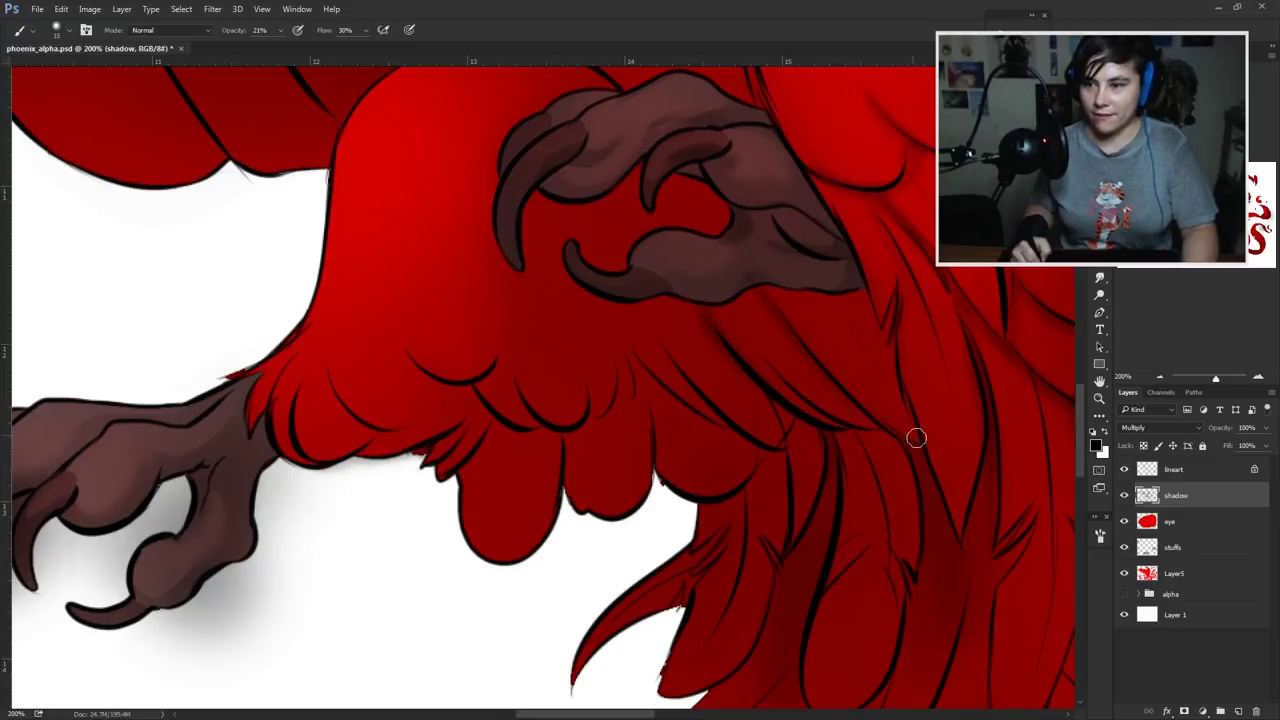
{"action": "left_click_drag", "start_coordinate": [748, 312], "coordinate": [698, 310]}
{"action": "left_click_drag", "start_coordinate": [639, 366], "coordinate": [655, 364]}
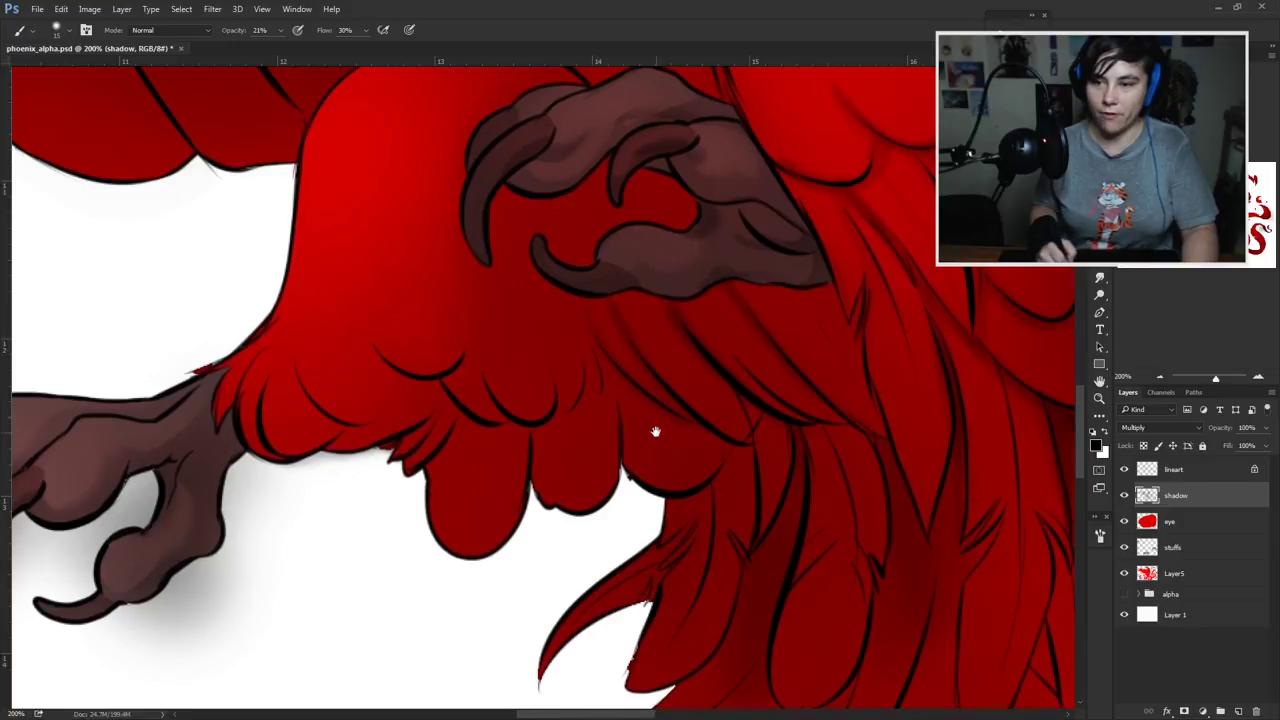
Step: Shade around the scalloped feathers and small pointed tufts along the lower edge of the front thigh, and save the file
{"action": "left_click_drag", "start_coordinate": [655, 431], "coordinate": [715, 425]}
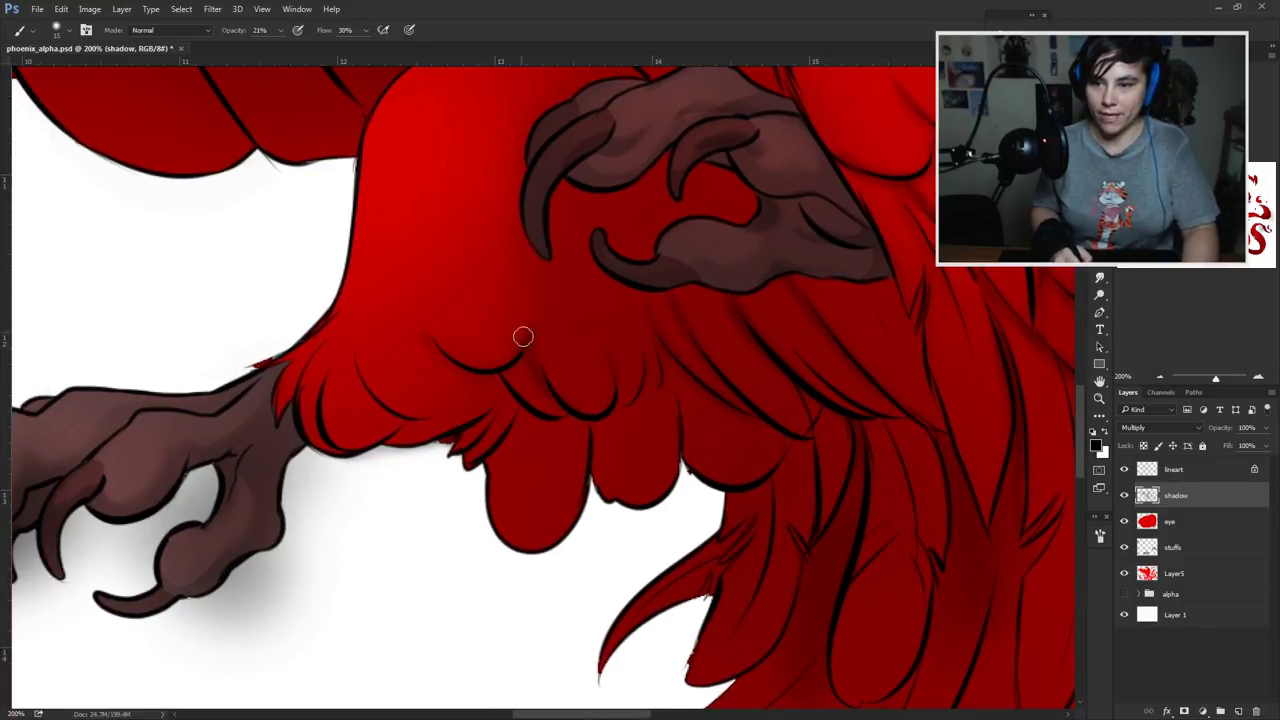
{"action": "left_click_drag", "start_coordinate": [559, 419], "coordinate": [574, 406]}
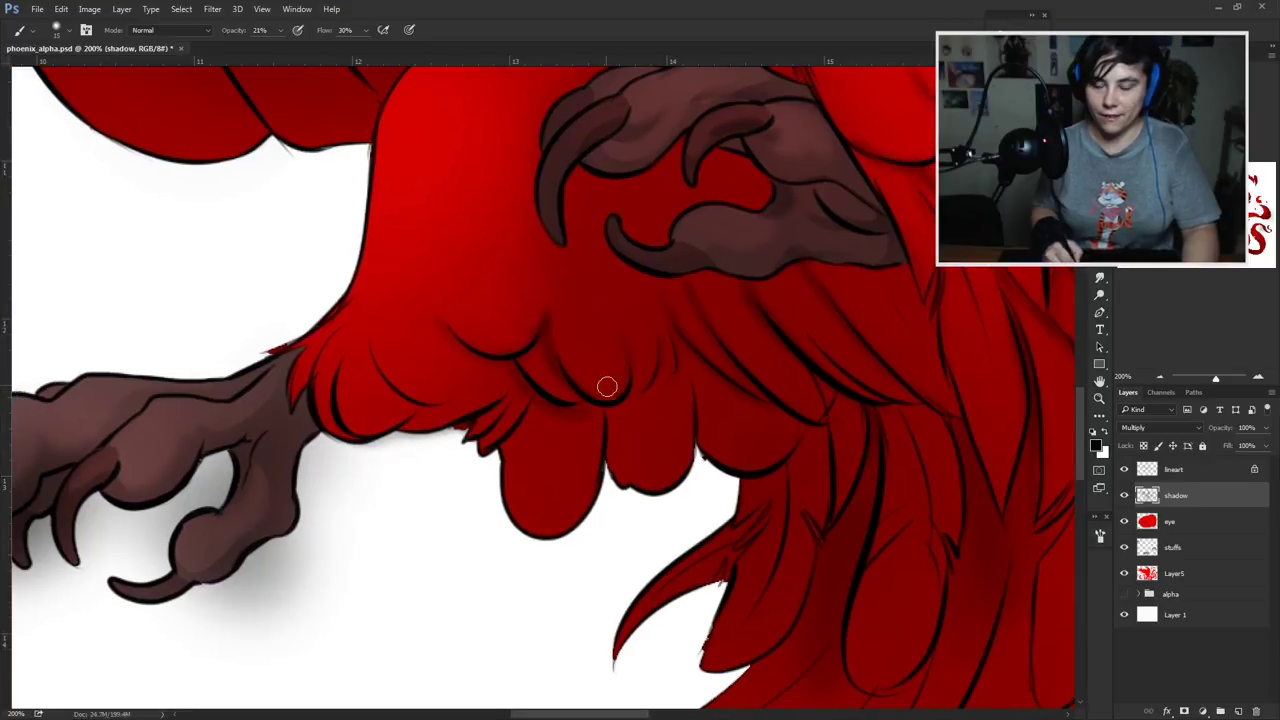
{"action": "key", "text": "ctrl+s"}
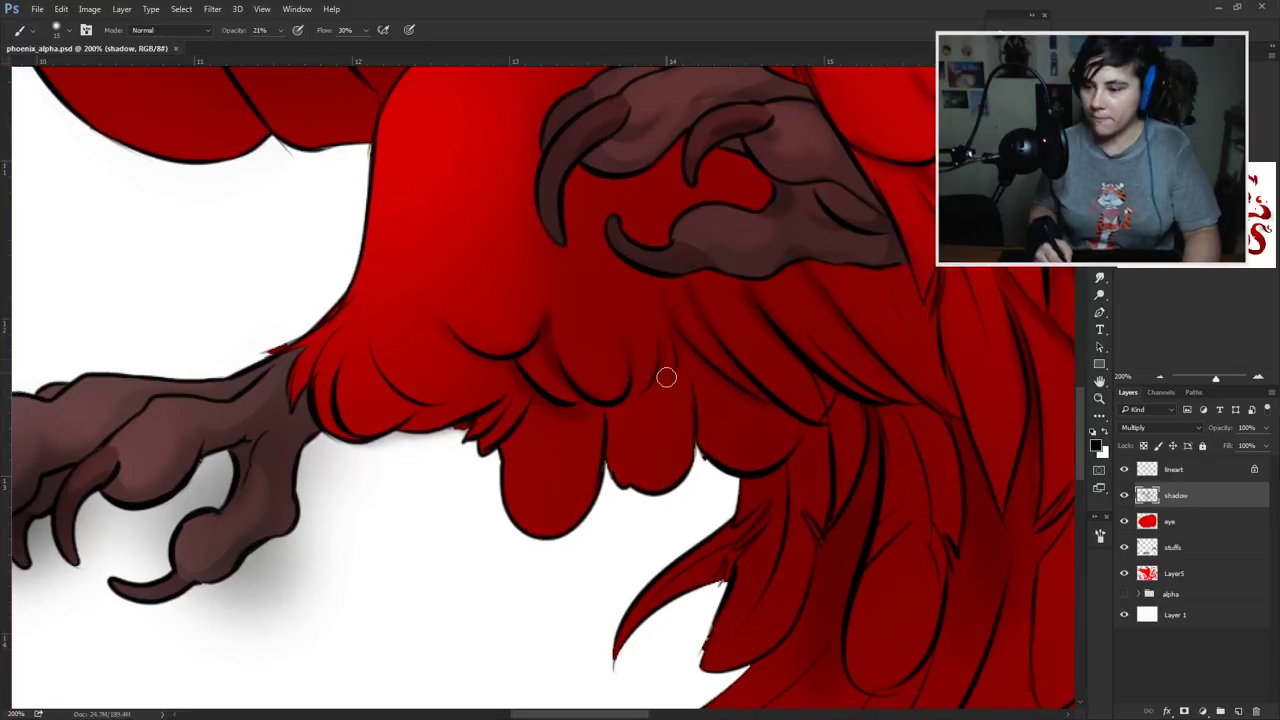
{"action": "left_click_drag", "start_coordinate": [670, 412], "coordinate": [694, 416]}
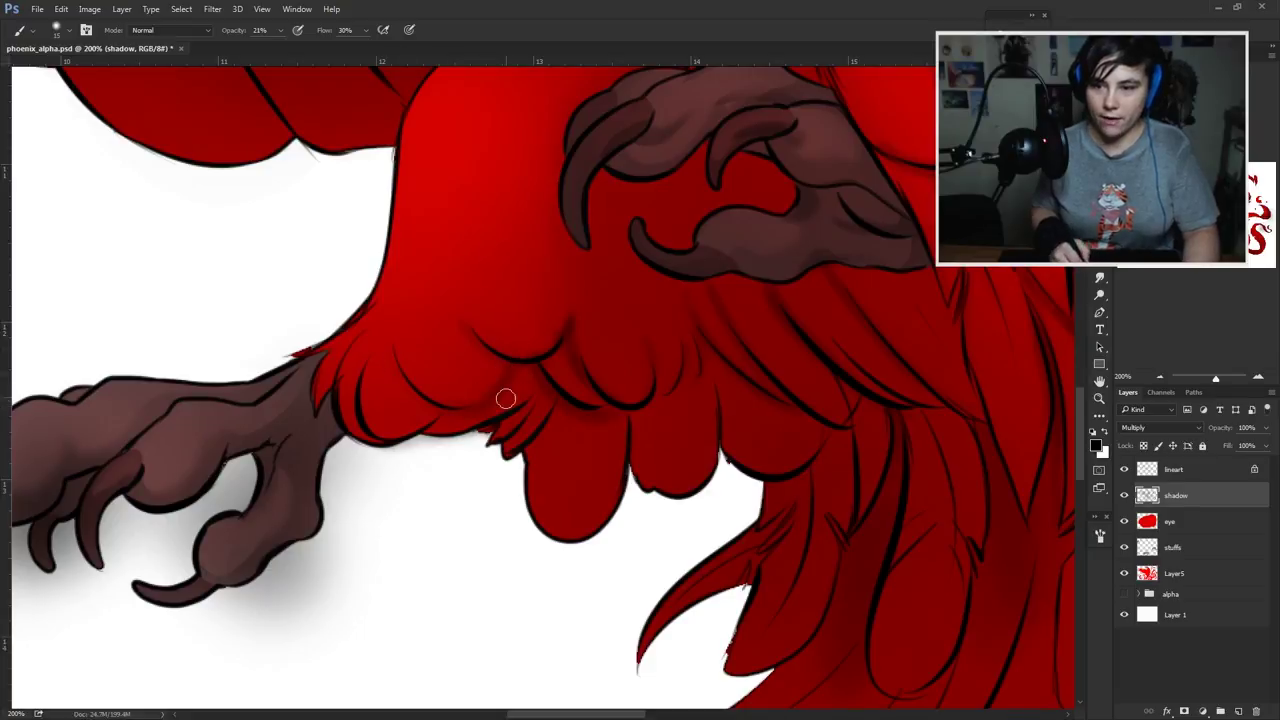
{"action": "left_click_drag", "start_coordinate": [531, 442], "coordinate": [555, 538]}
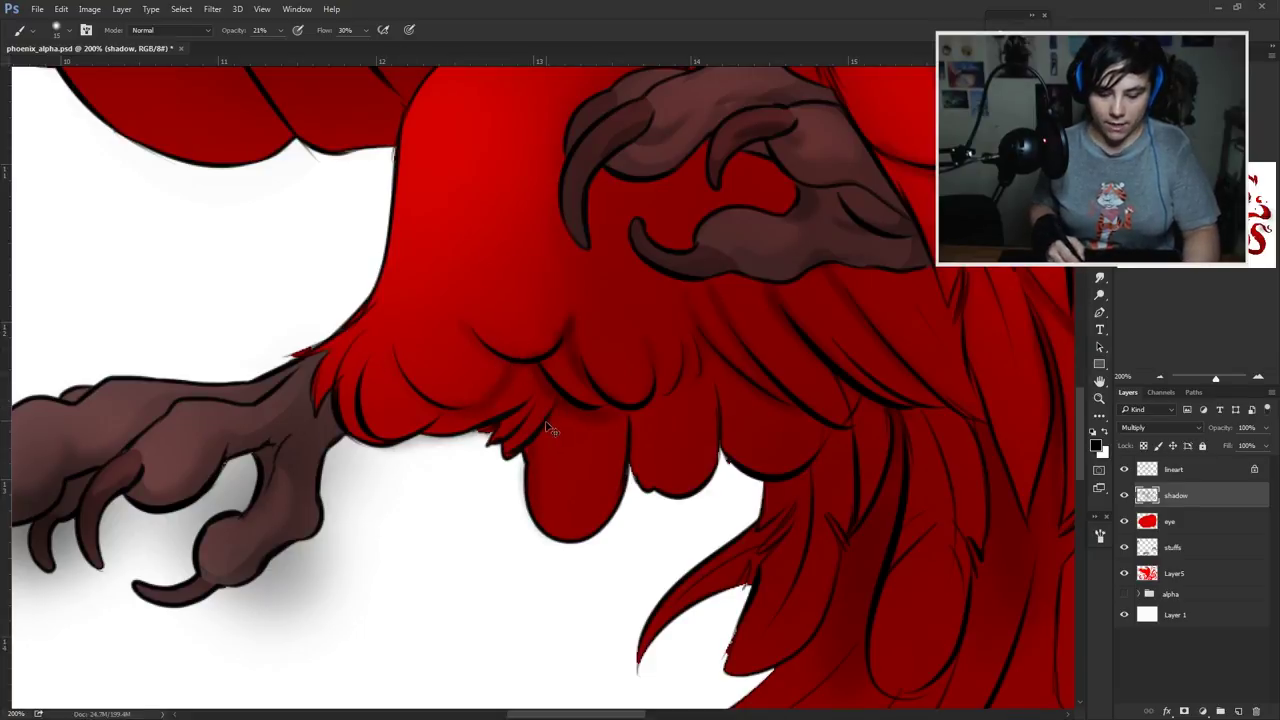
{"action": "key", "text": "ctrl+s"}
Step: Touch up the shadow on the inner edge of the lower foot's back toe and save the file
{"action": "left_click_drag", "start_coordinate": [546, 416], "coordinate": [626, 418]}
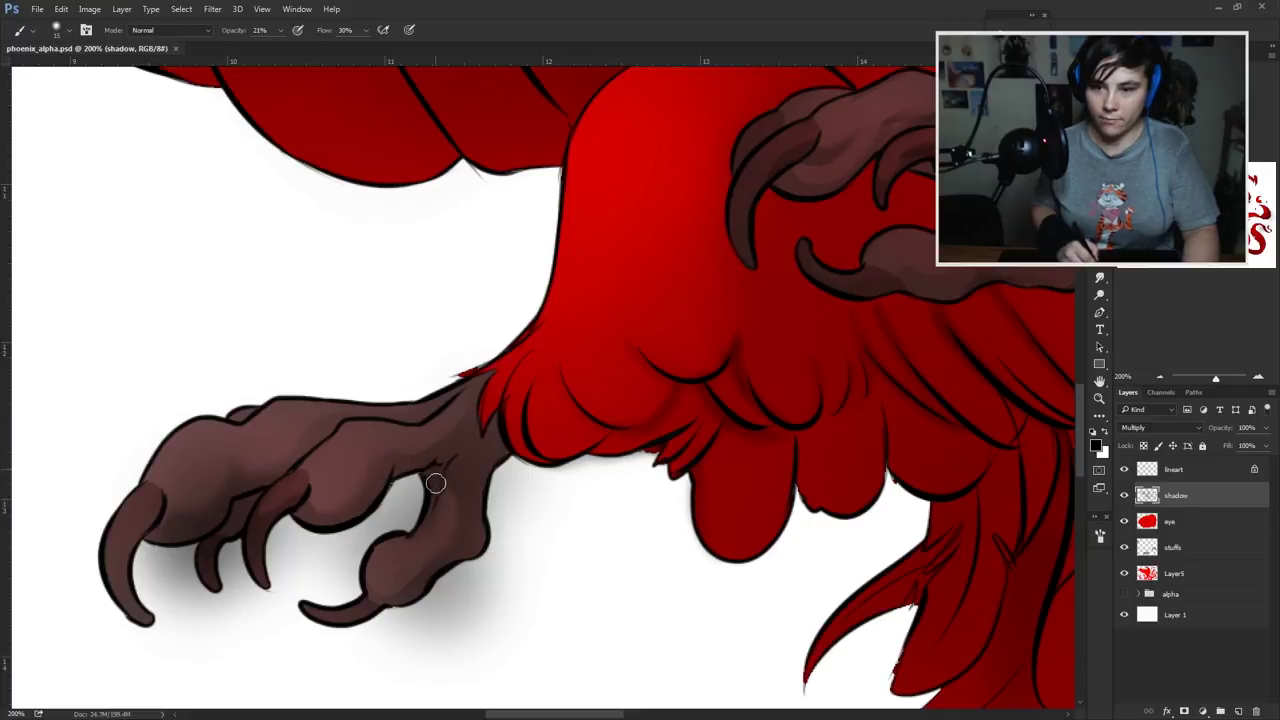
{"action": "left_click_drag", "start_coordinate": [435, 483], "coordinate": [413, 500]}
{"action": "key", "text": "ctrl+s"}
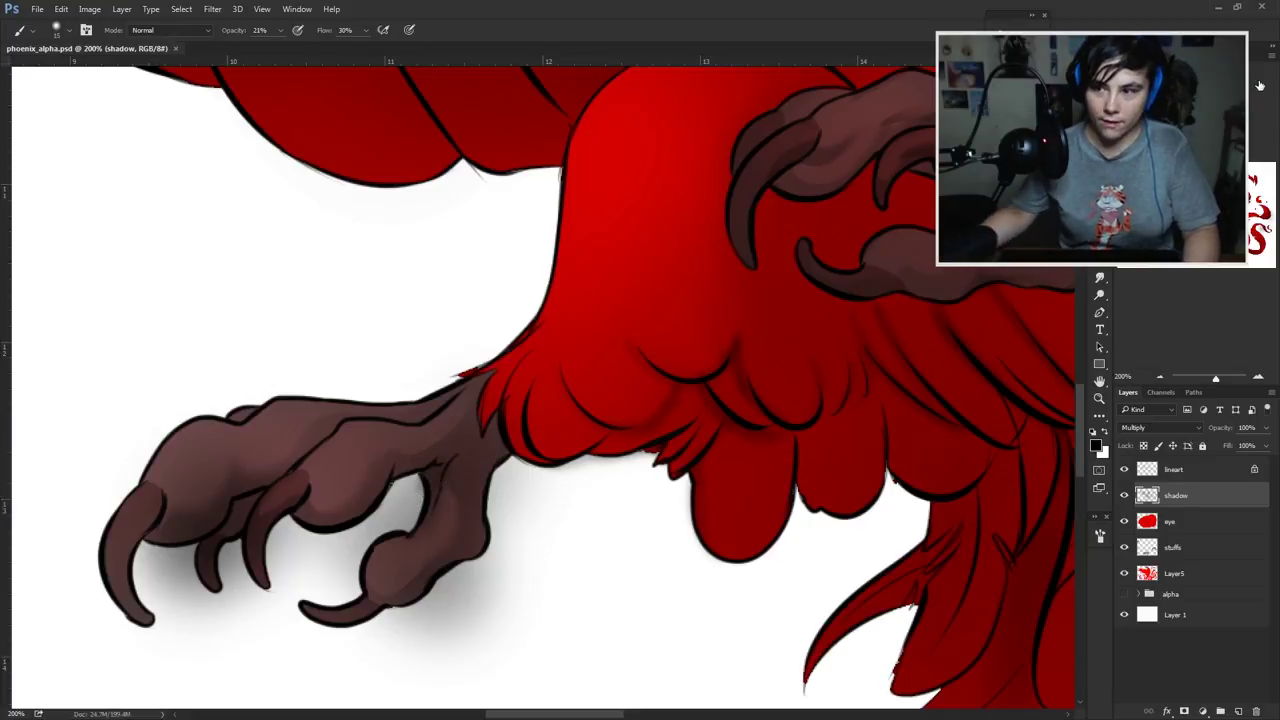